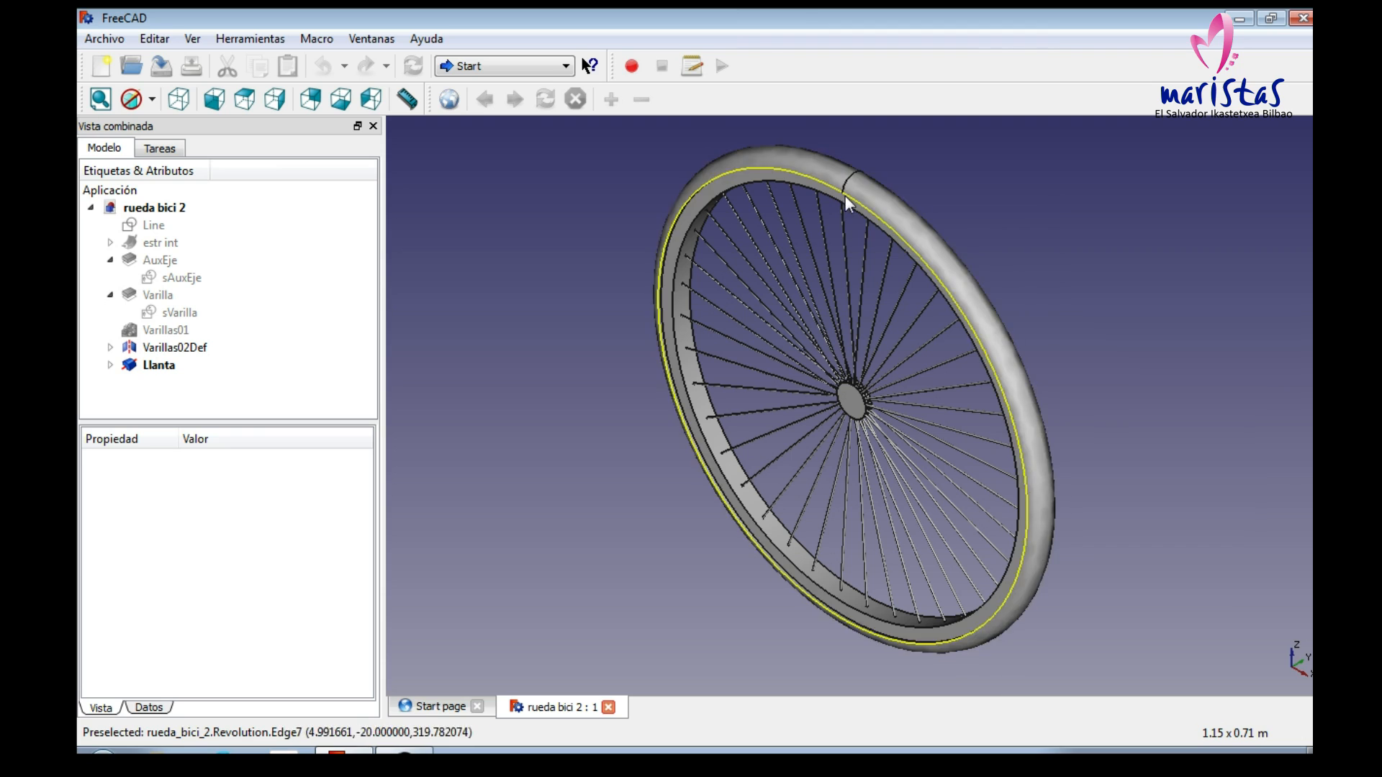
Step: Examine the finished bicycle wheel model, looking closely at how the spokes meet the faceted hub
scroll(878, 376, "up", 10)
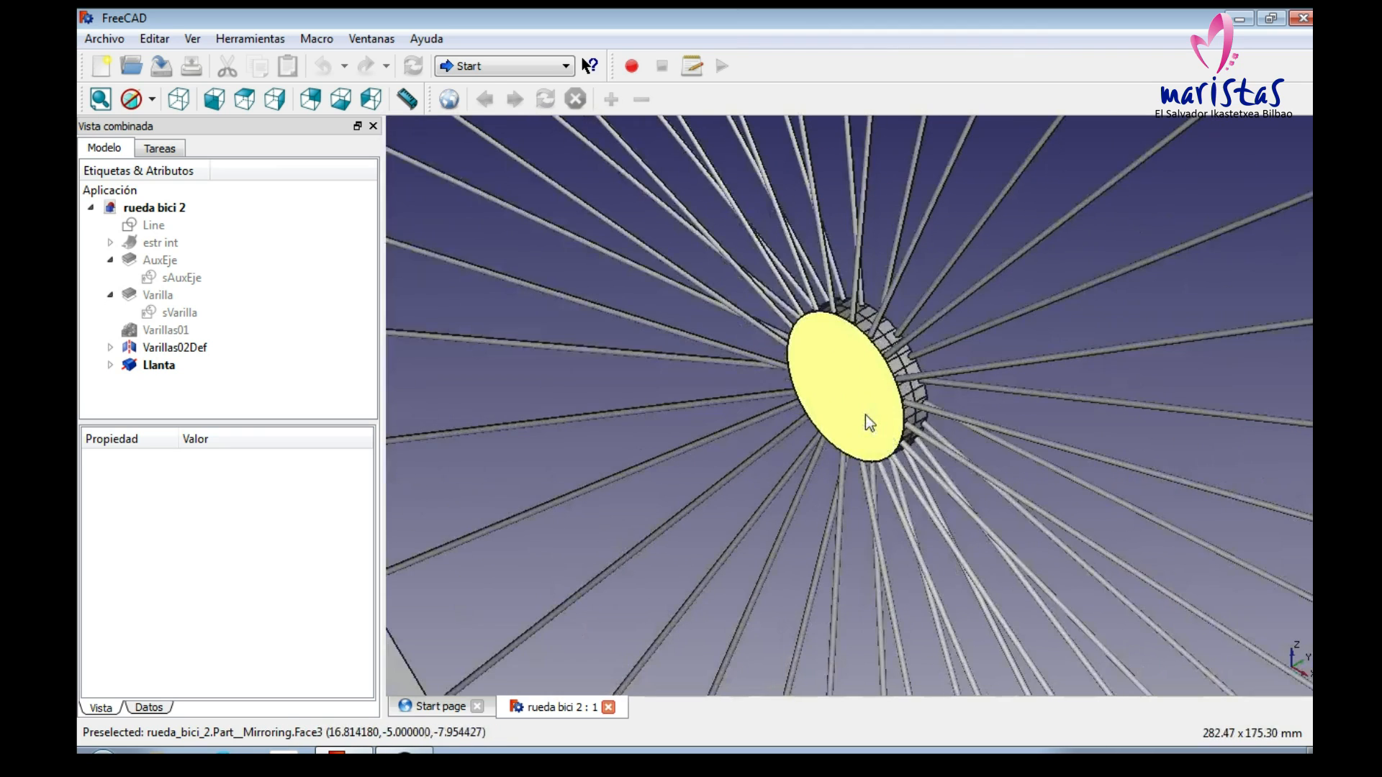
scroll(1000, 288, "up", 1)
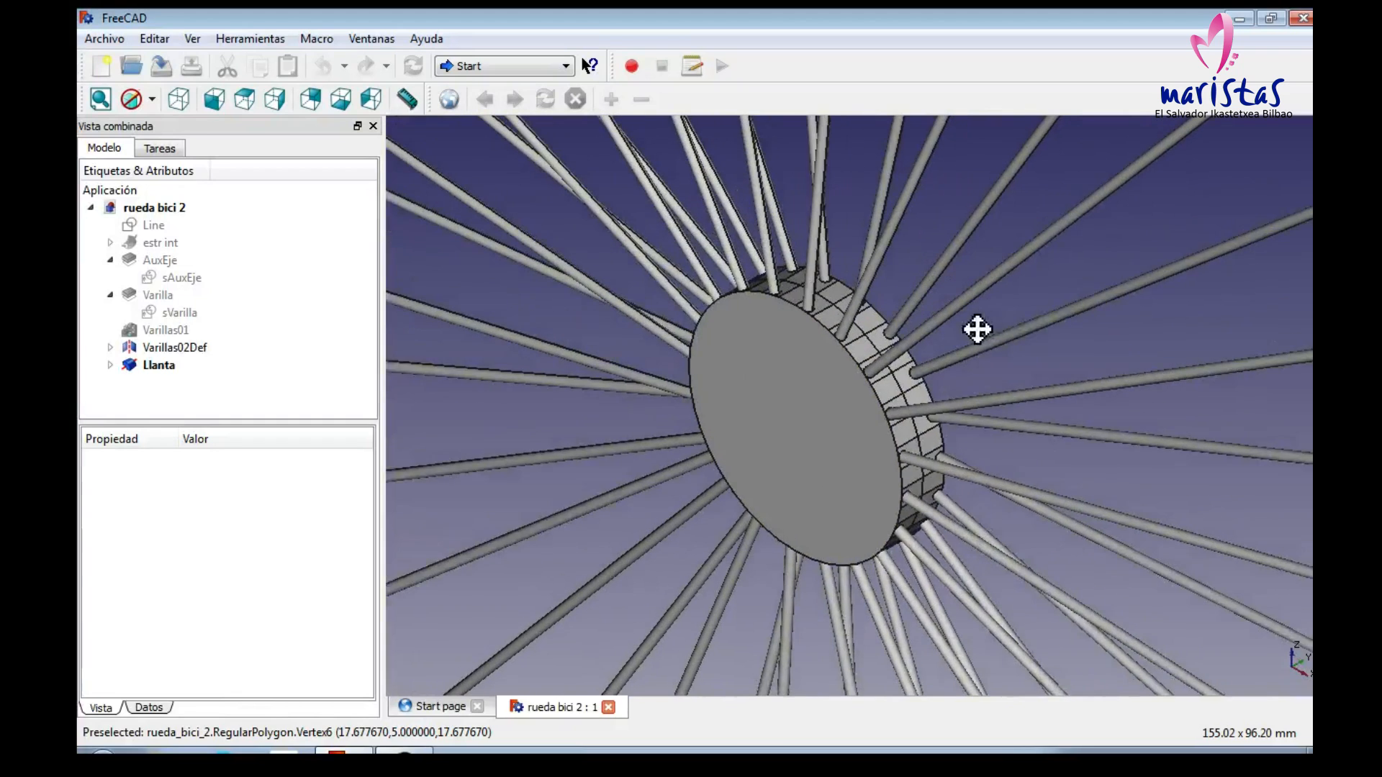
scroll(900, 370, "up", 1)
scroll(857, 382, "up", 1)
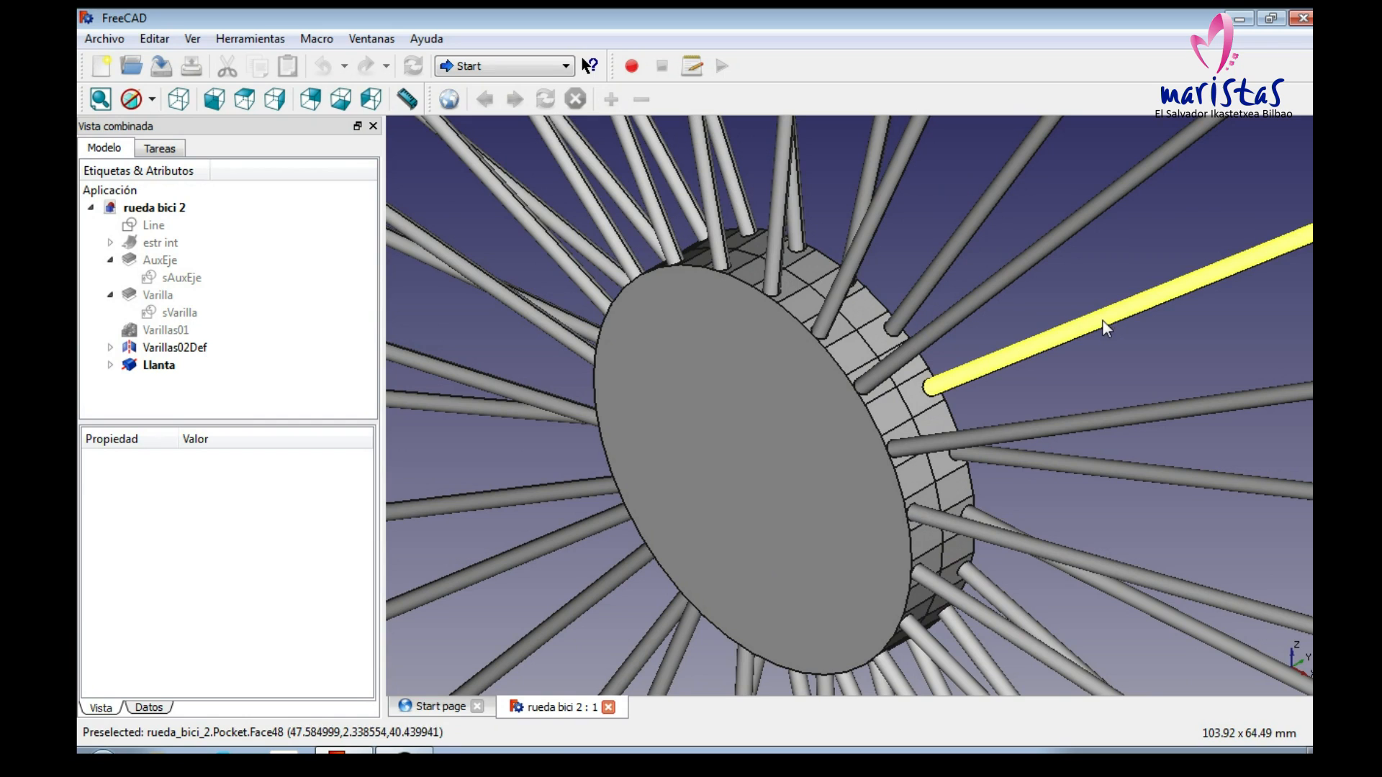
scroll(1102, 319, "down", 1)
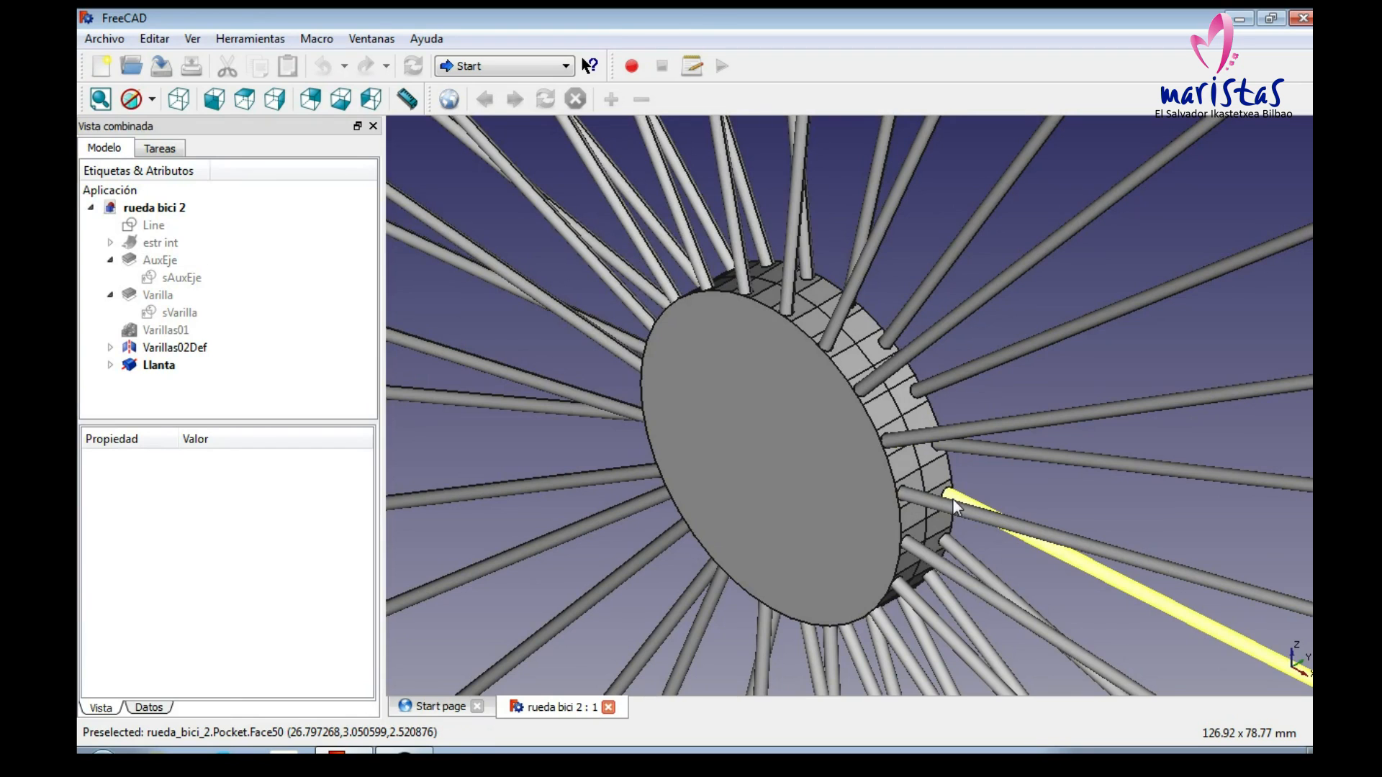
scroll(1073, 364, "down", 6)
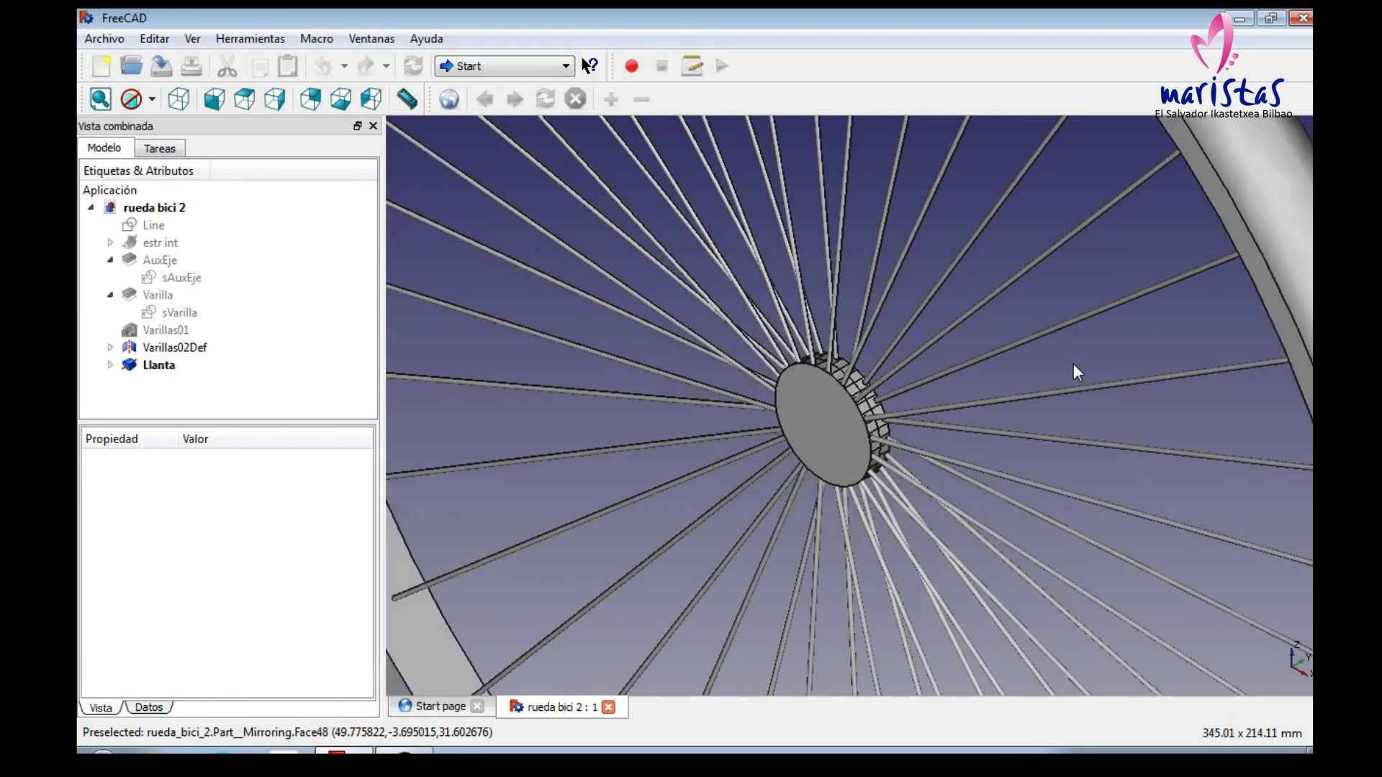
middle_click_drag(1048, 260, 1155, 373)
scroll(1145, 365, "down", 5)
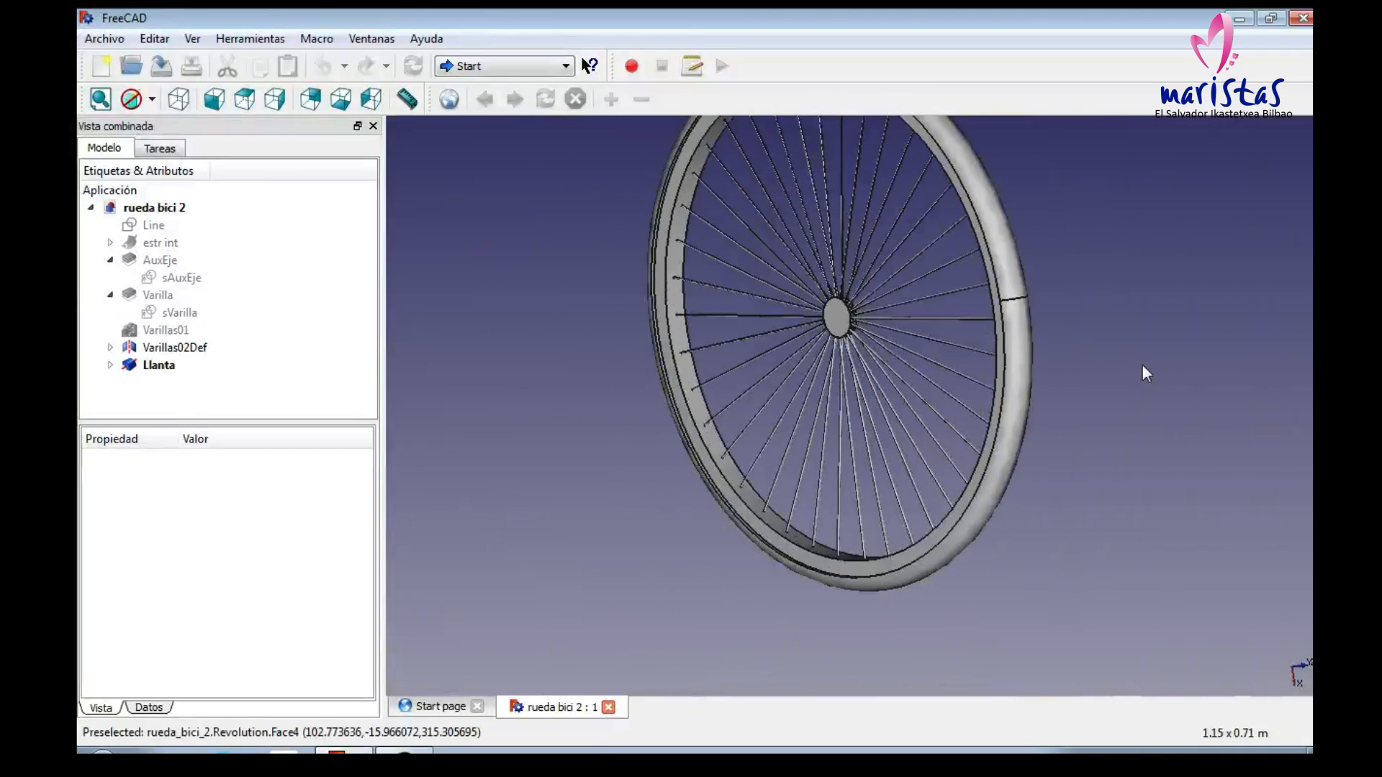
left_click(177, 100)
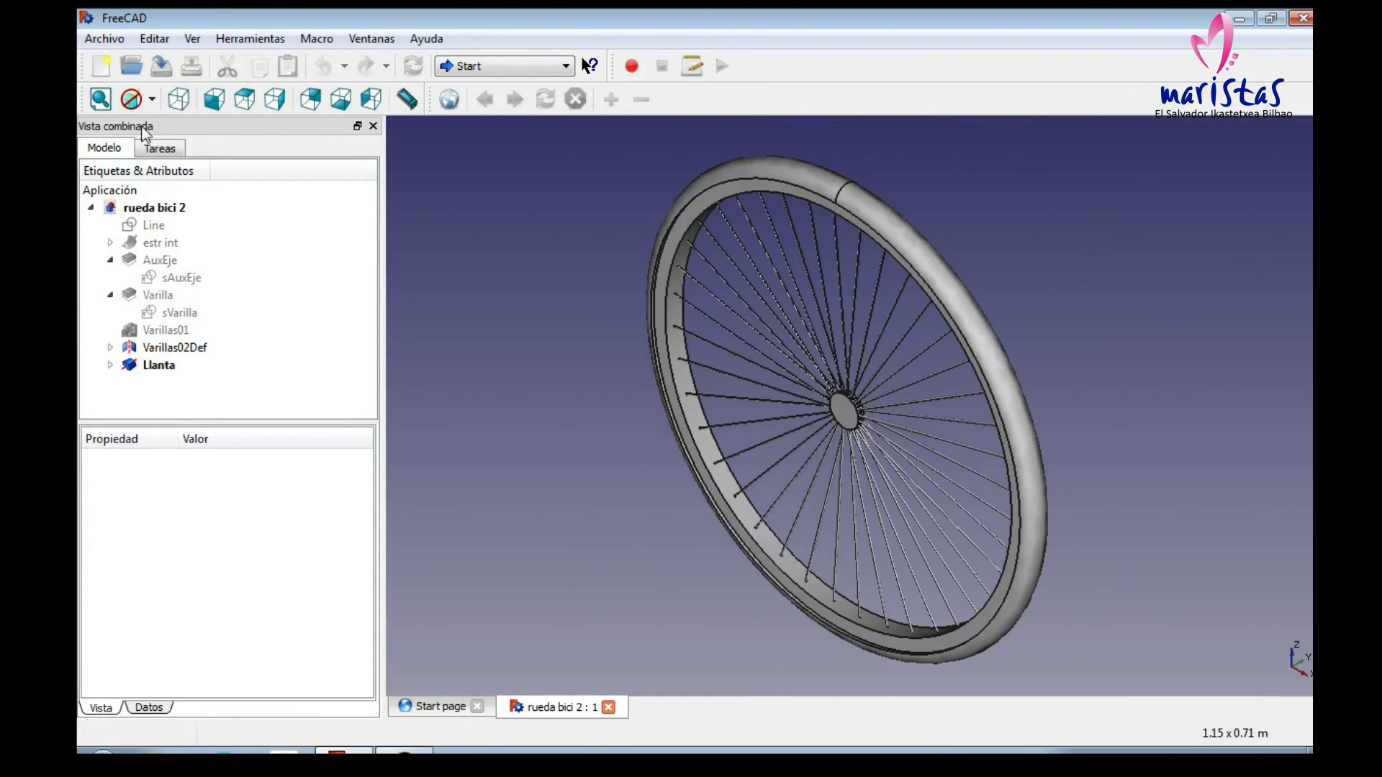
left_click(100, 100)
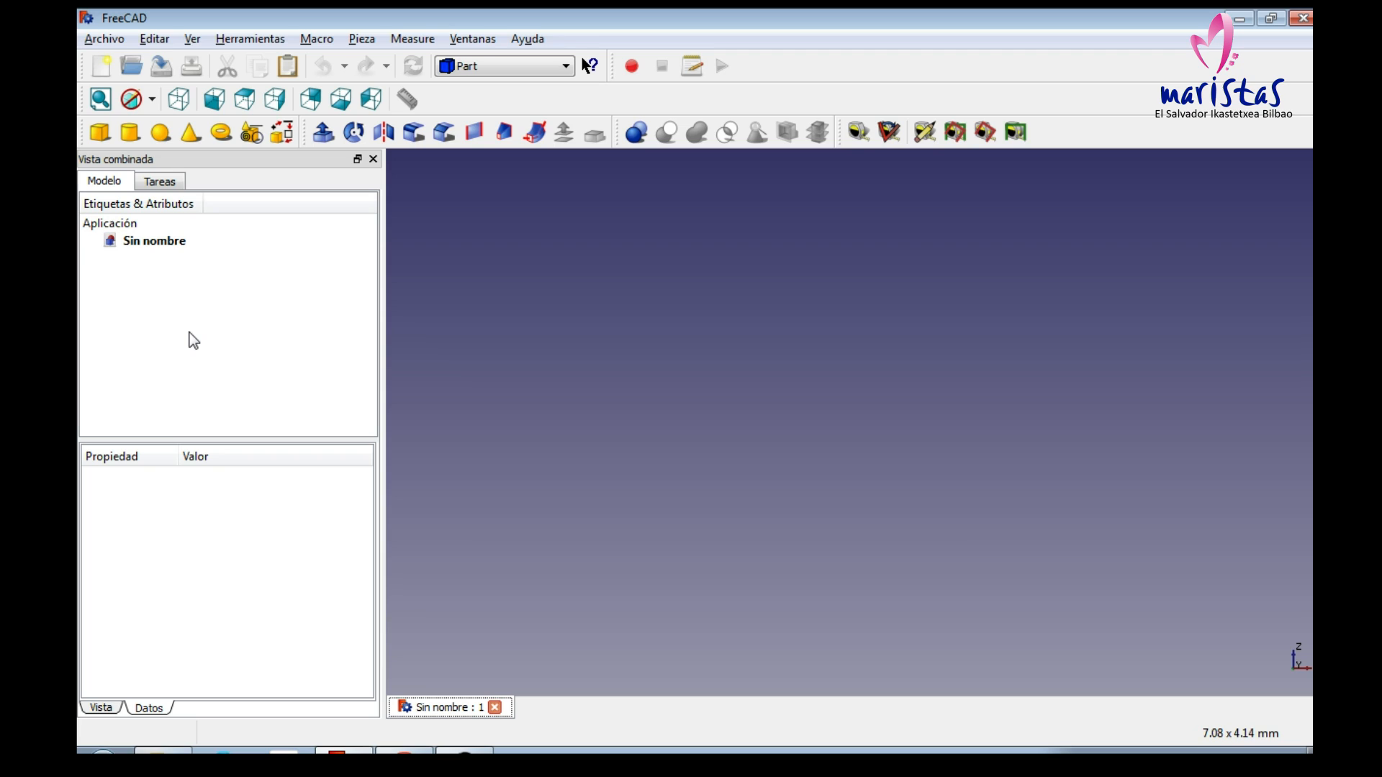
Step: Set up a regular polygon primitive with 40 sides and a 25 mm circumradius
left_click(251, 134)
left_click(329, 300)
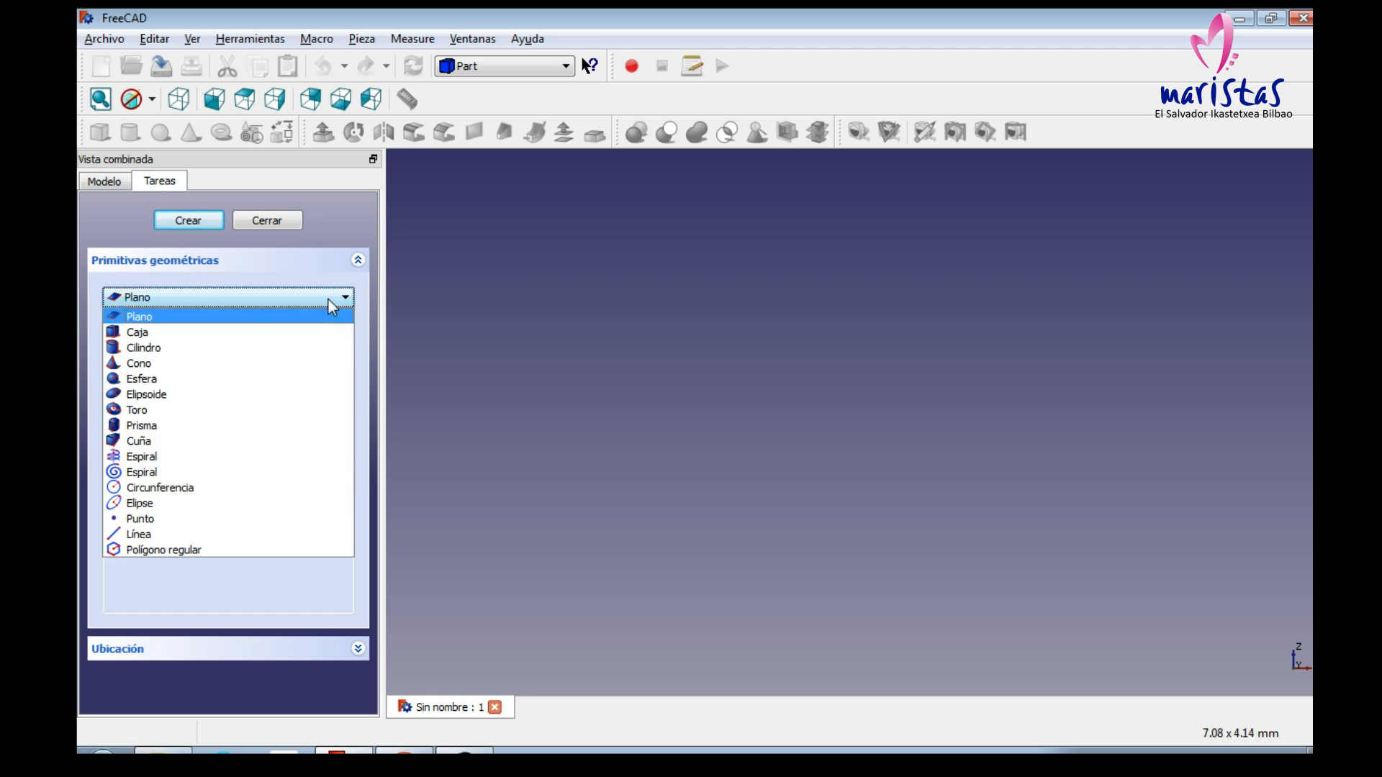
left_click(186, 548)
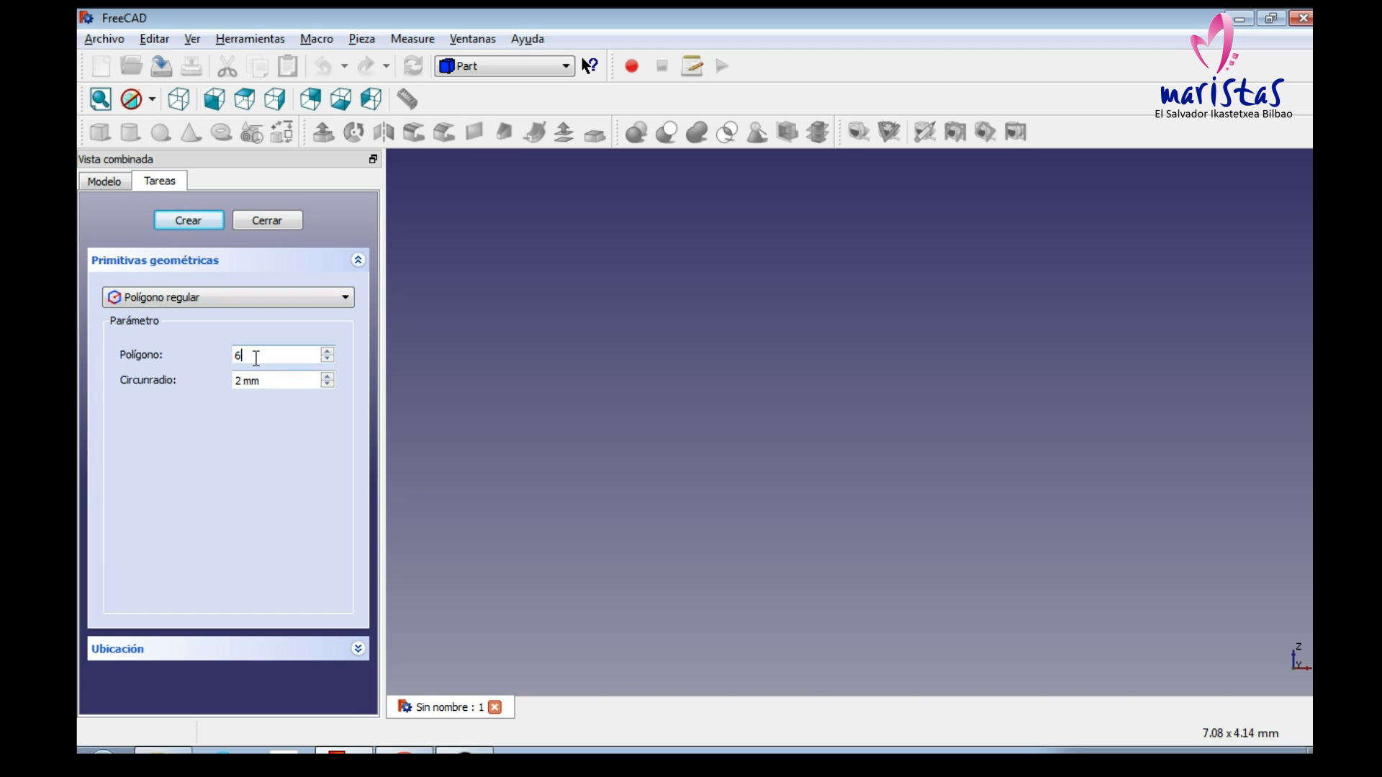
double_click(241, 355)
type("40")
key("Tab")
type("25")
Step: Create the polygon facing the Y direction at position Y = 5 mm
left_click(152, 655)
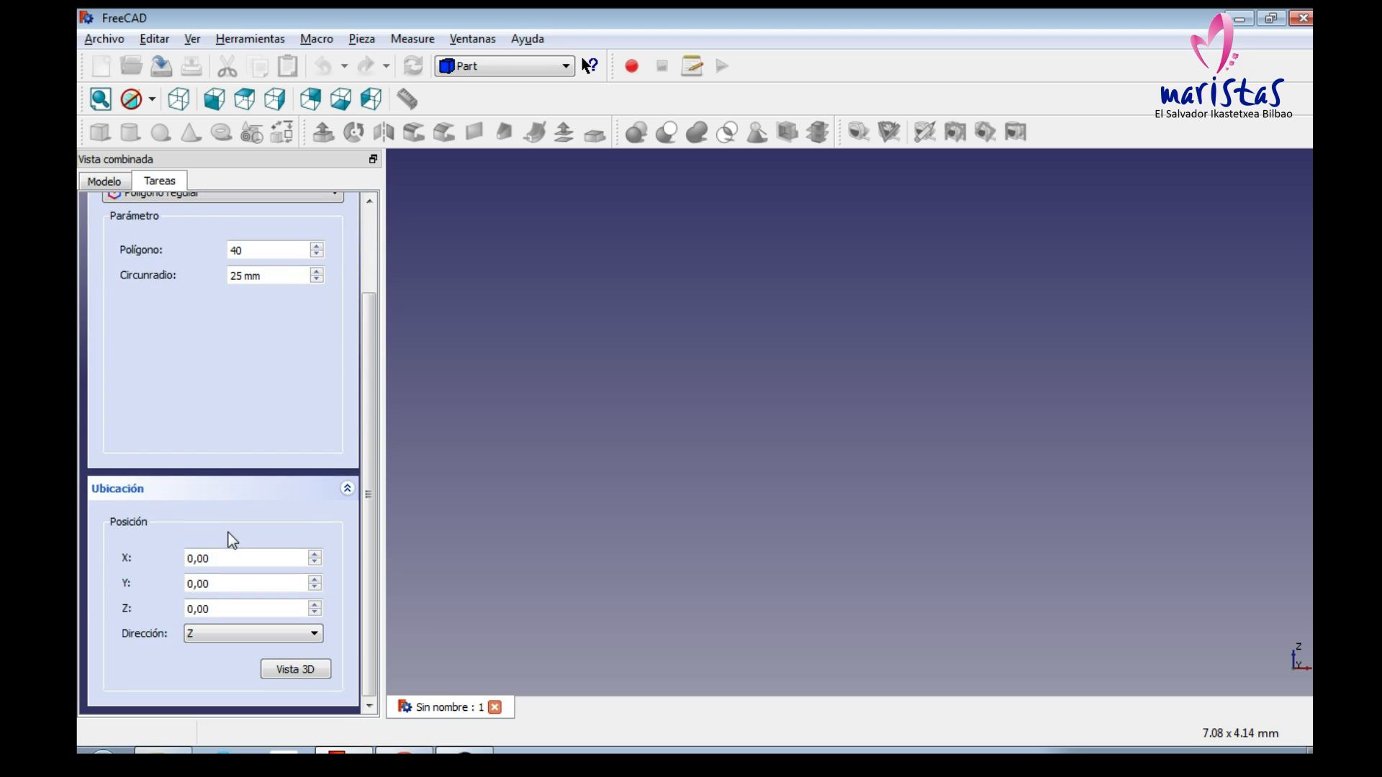
left_click(193, 632)
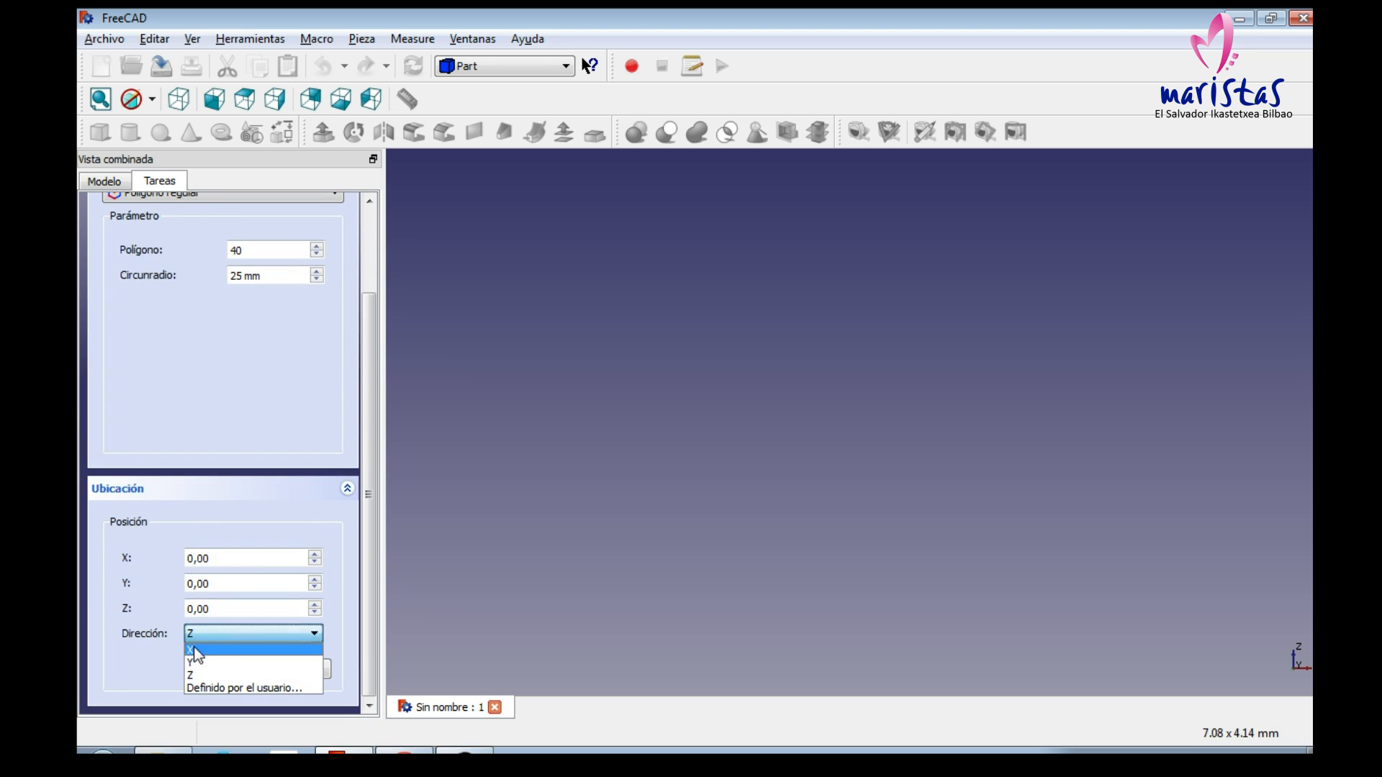
left_click(193, 664)
left_click(193, 585)
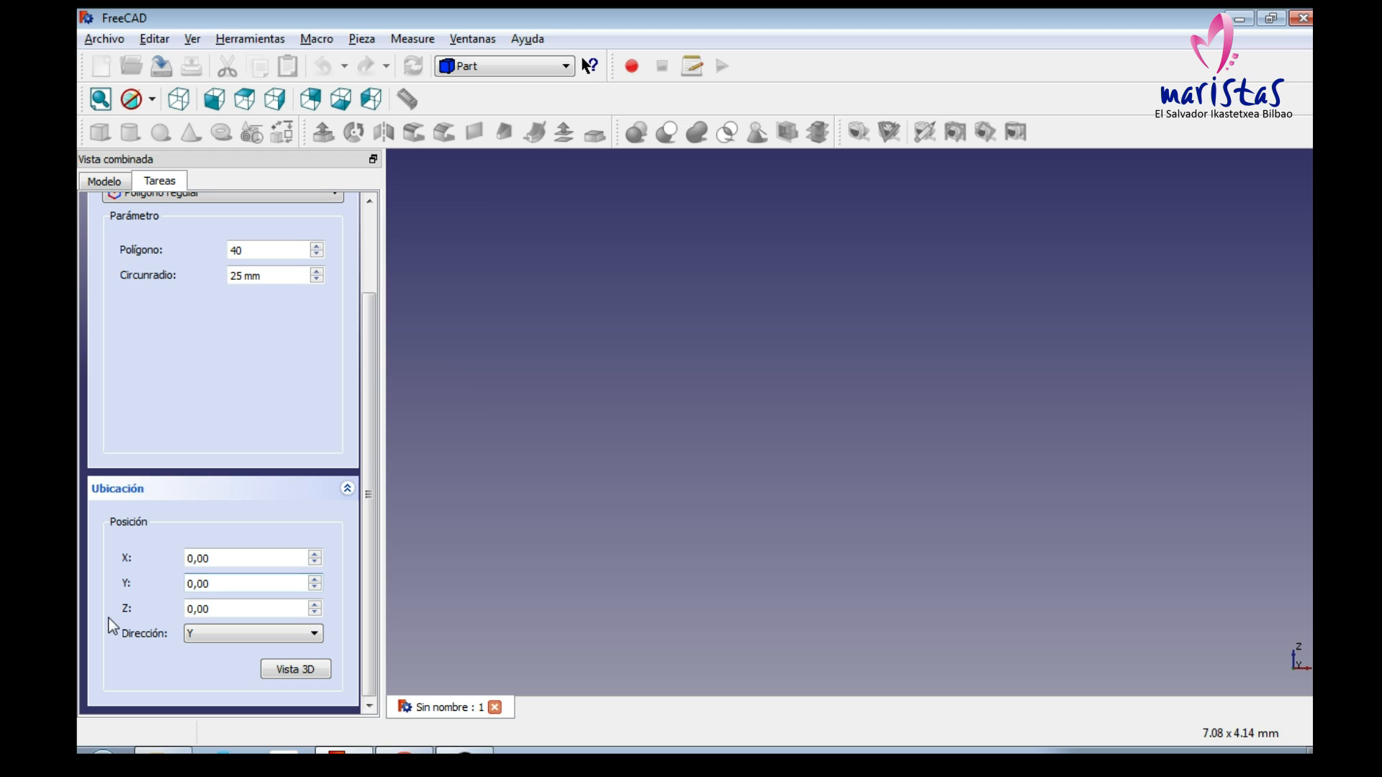
key("BackSpace")
type("5")
left_click(367, 234)
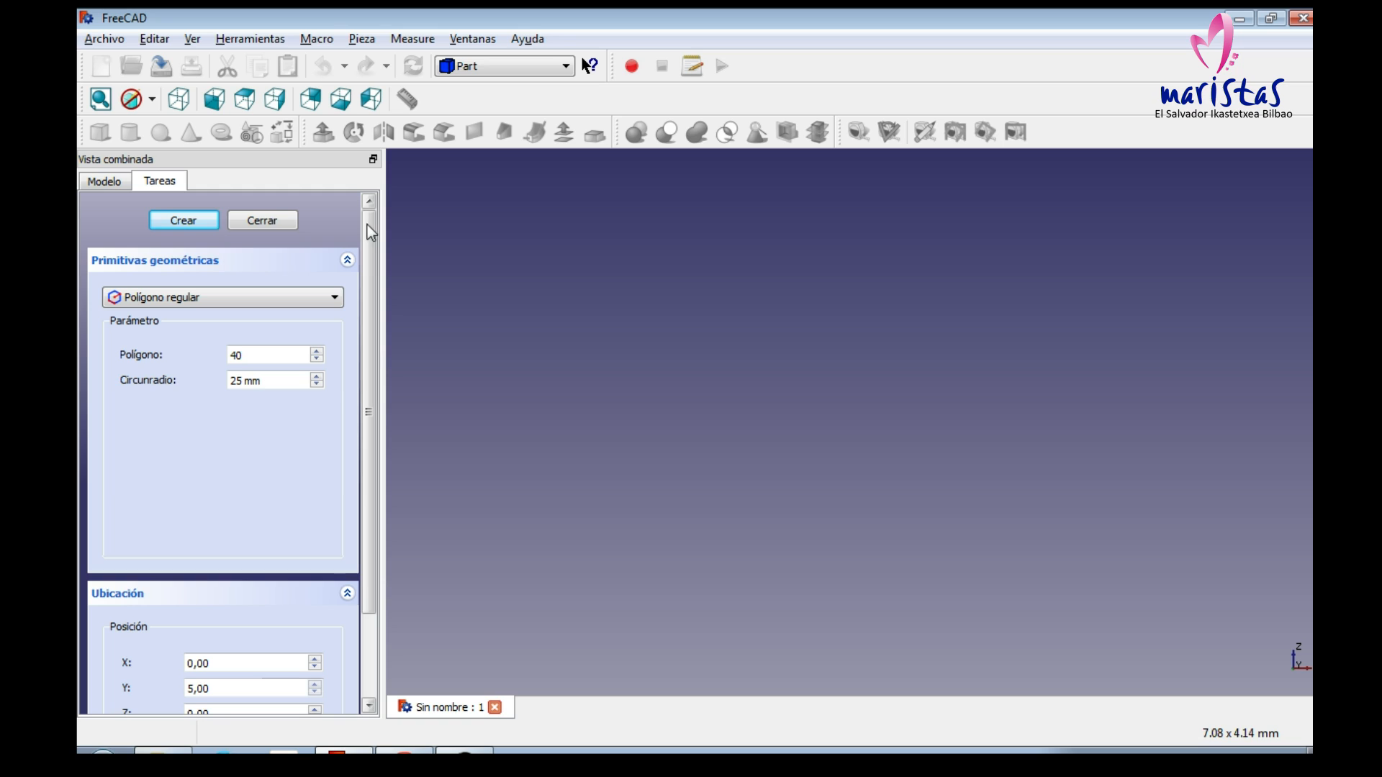
left_click(169, 219)
Step: Create a second identical 40-sided polygon at position Y = -5 mm and finish creating primitives
left_click_drag(372, 416, 371, 497)
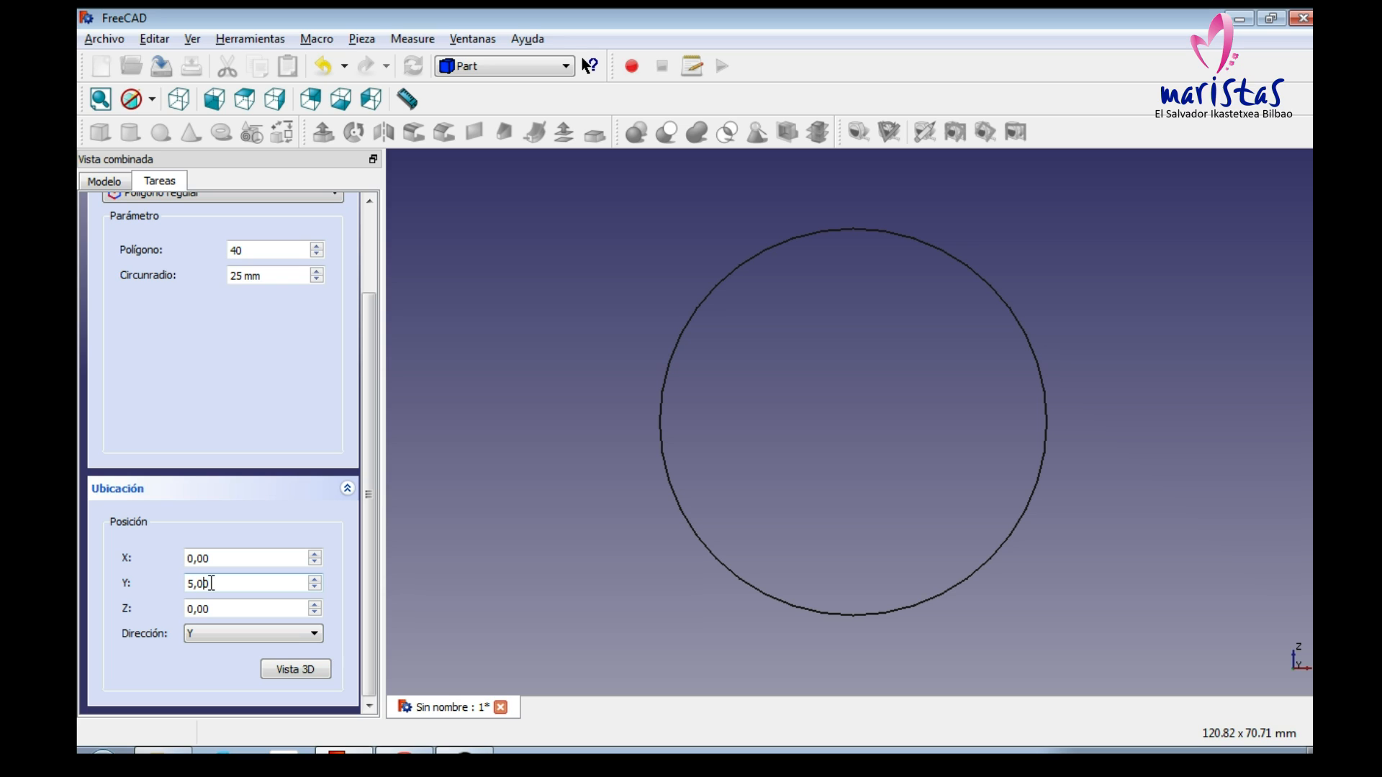
key("Home")
type("-")
scroll(370, 221, "up", 3)
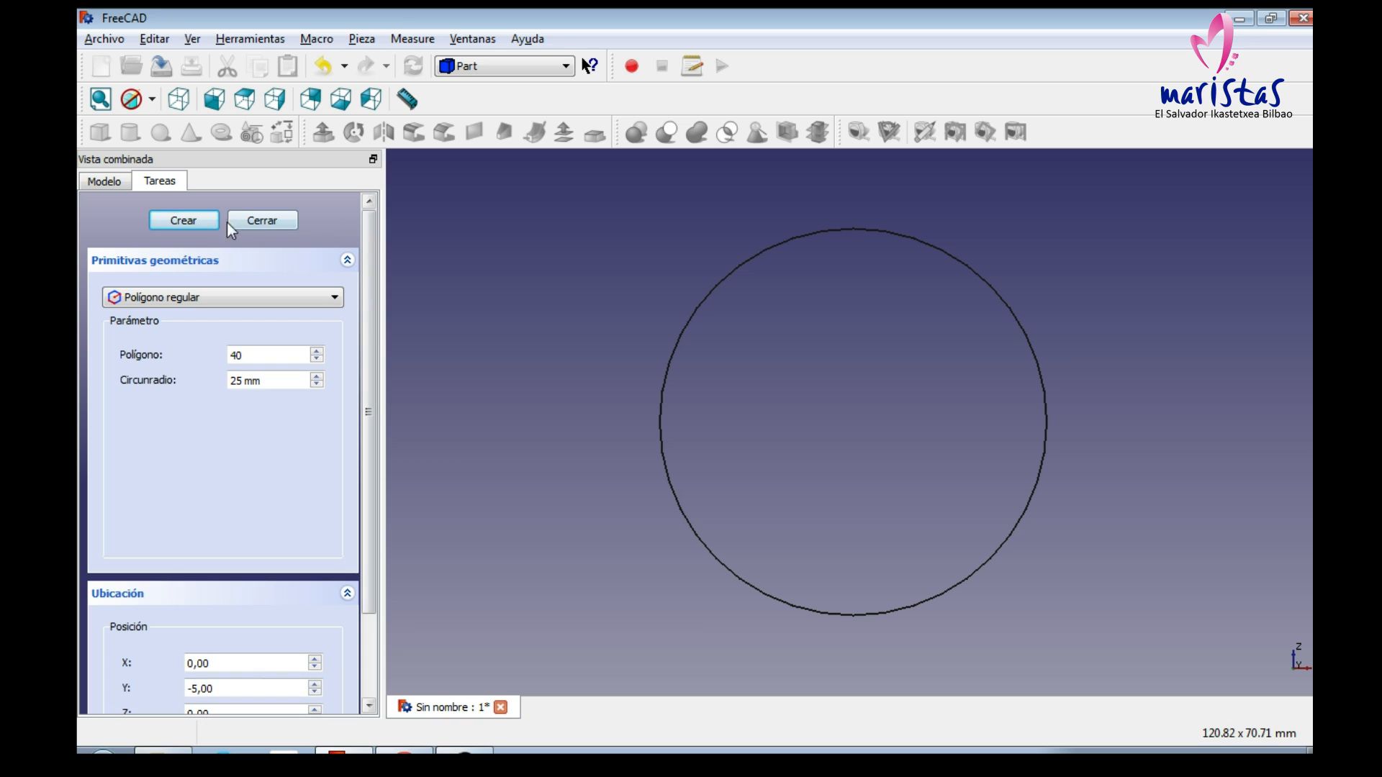
left_click(188, 222)
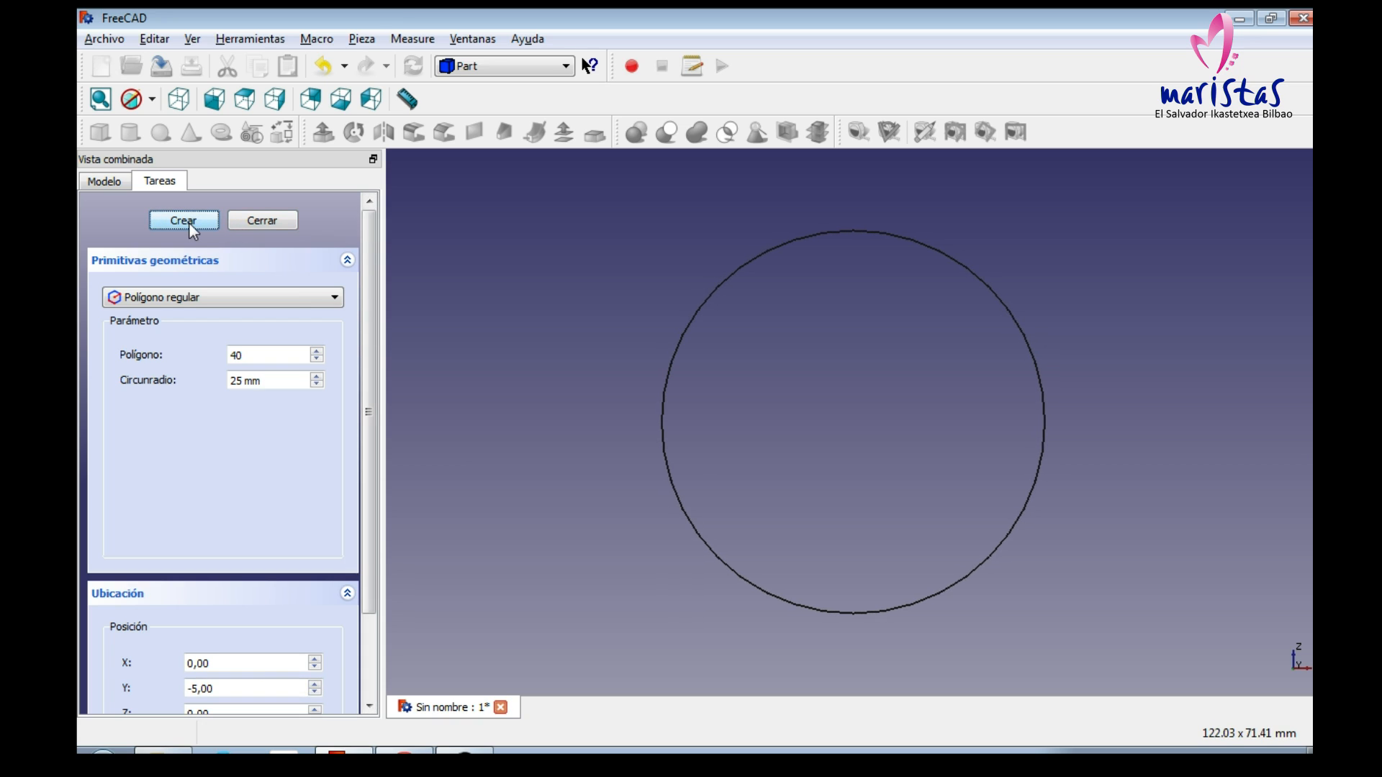
left_click(257, 223)
left_click(180, 104)
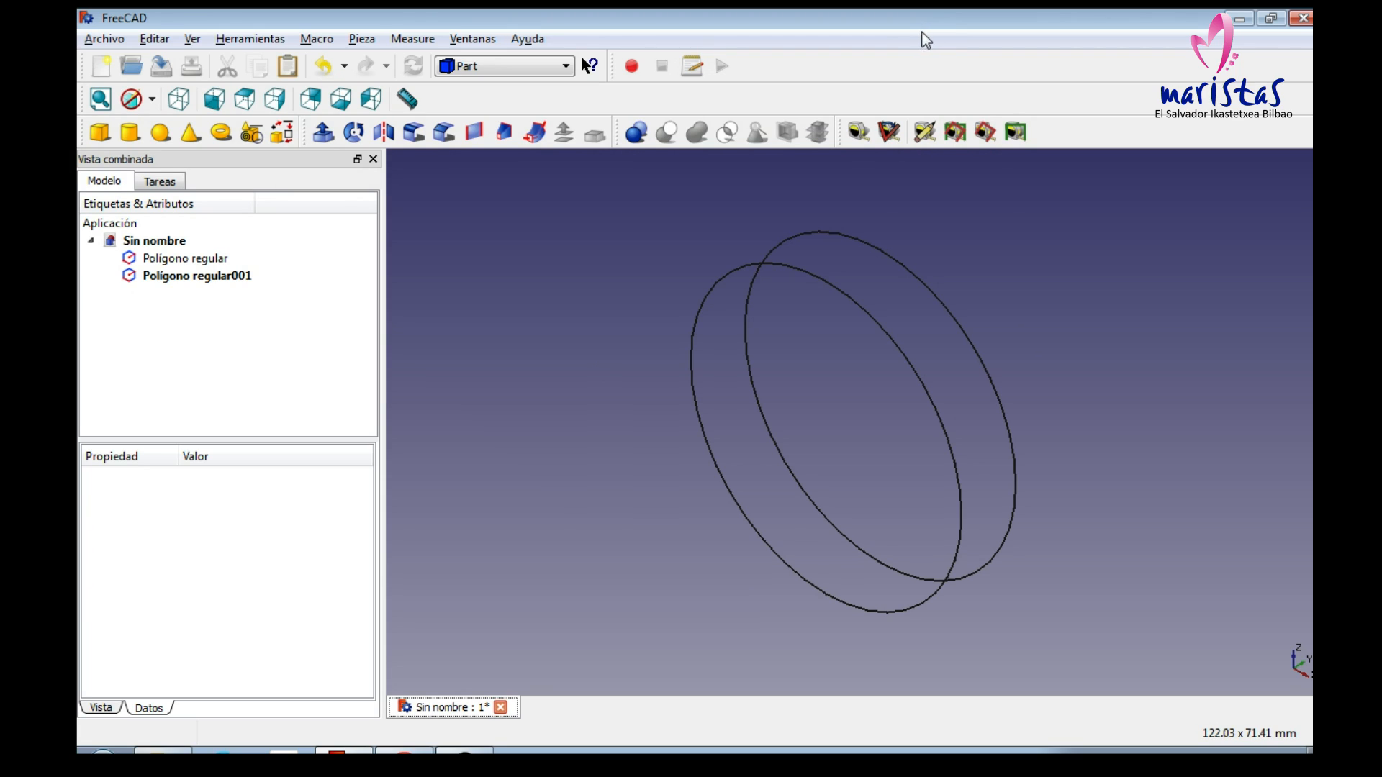
Step: In the Draft workbench, draw a line joining the top vertices of the two polygons, seen from the right side
left_click(280, 101)
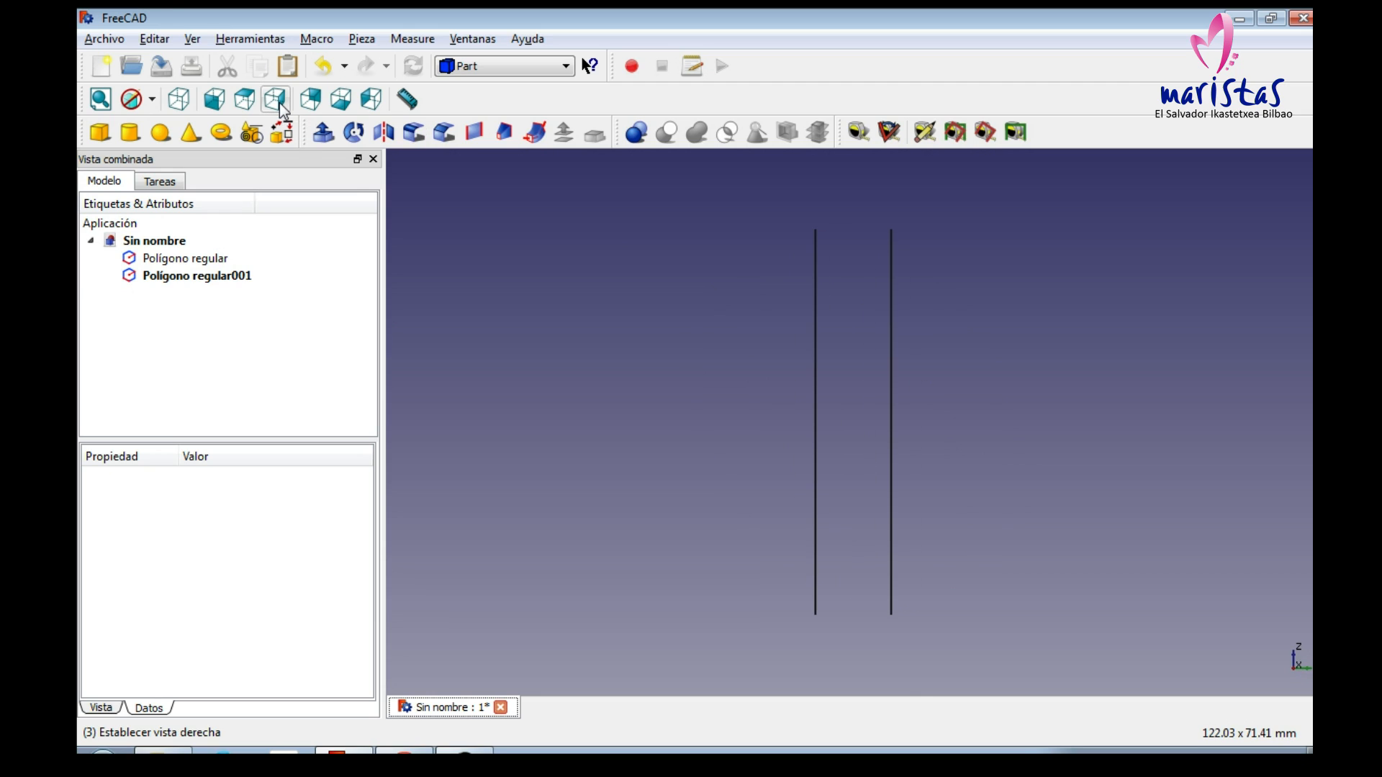
left_click(536, 68)
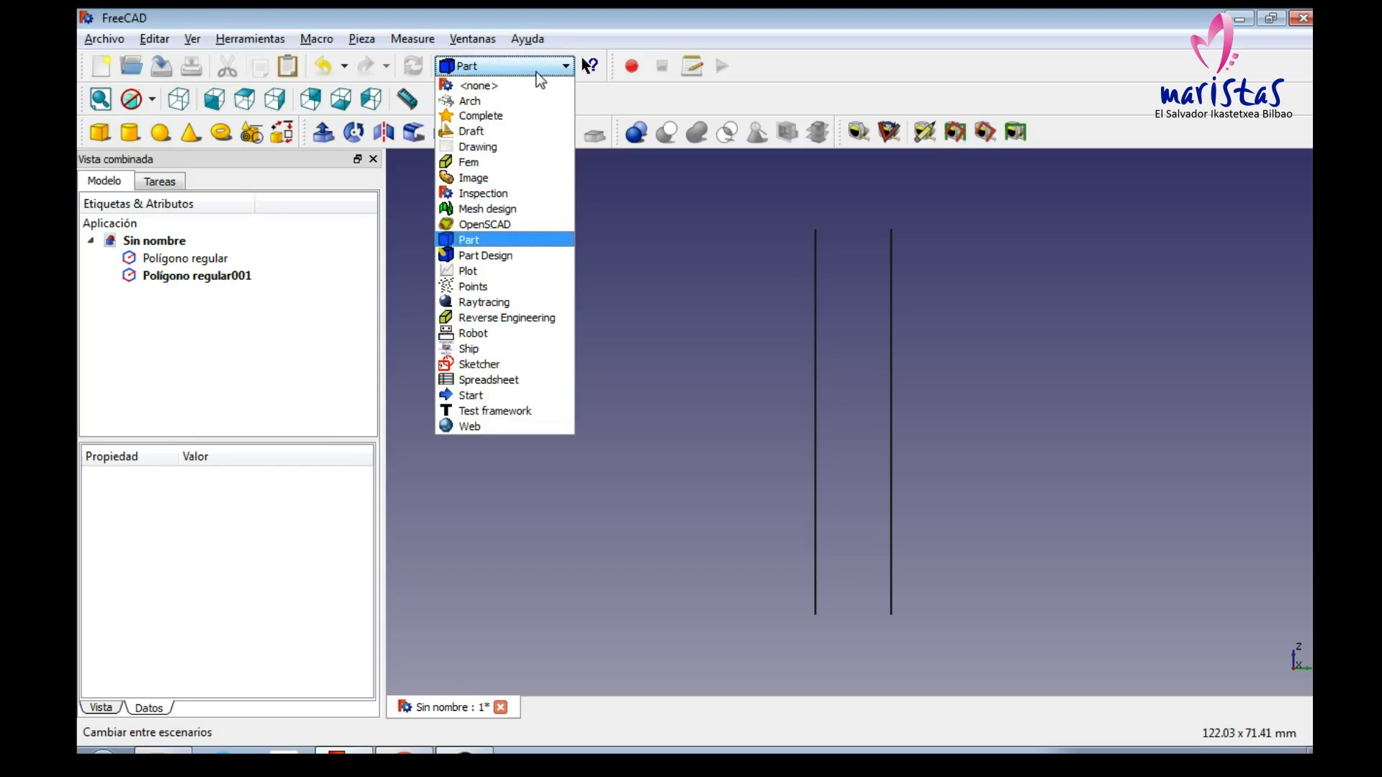
left_click(481, 129)
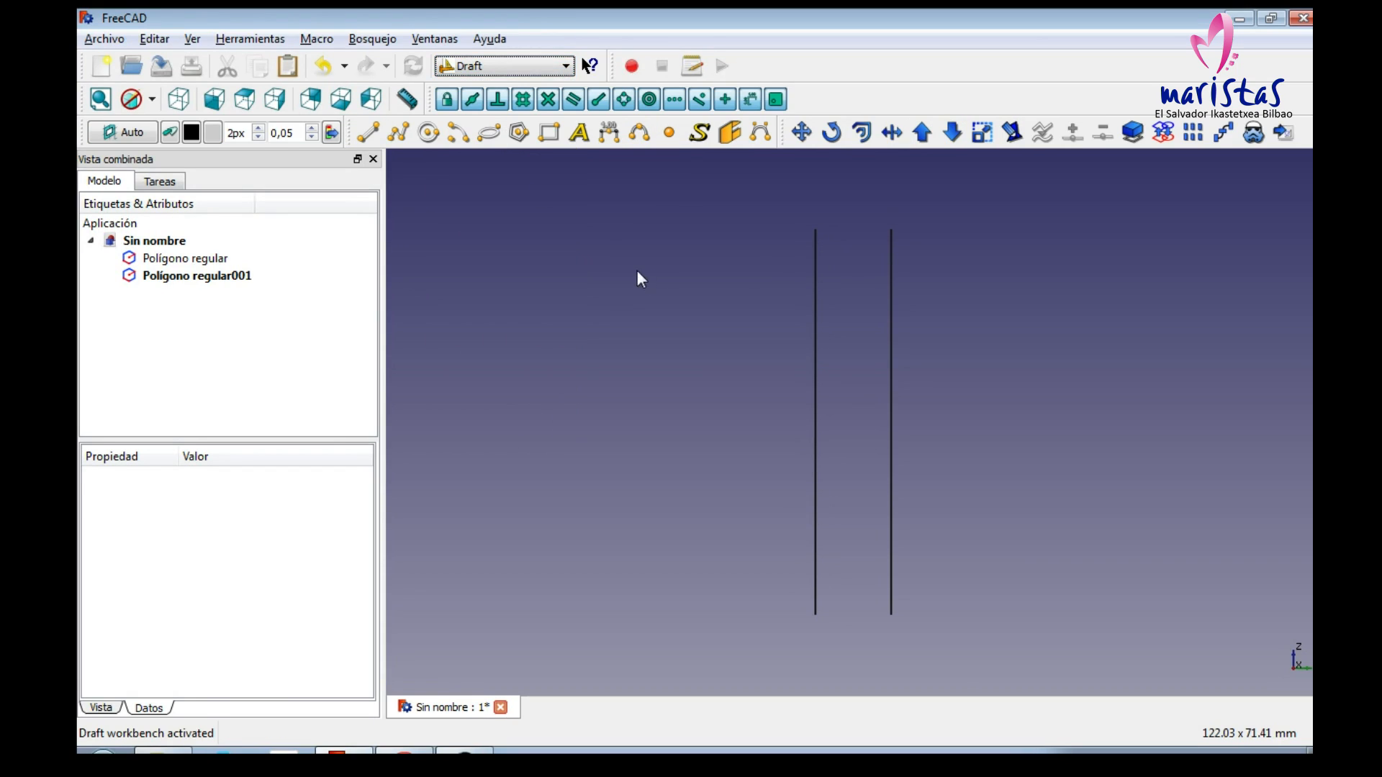
middle_click_drag(758, 268, 830, 357)
scroll(694, 403, "up", 4)
scroll(827, 357, "up", 2)
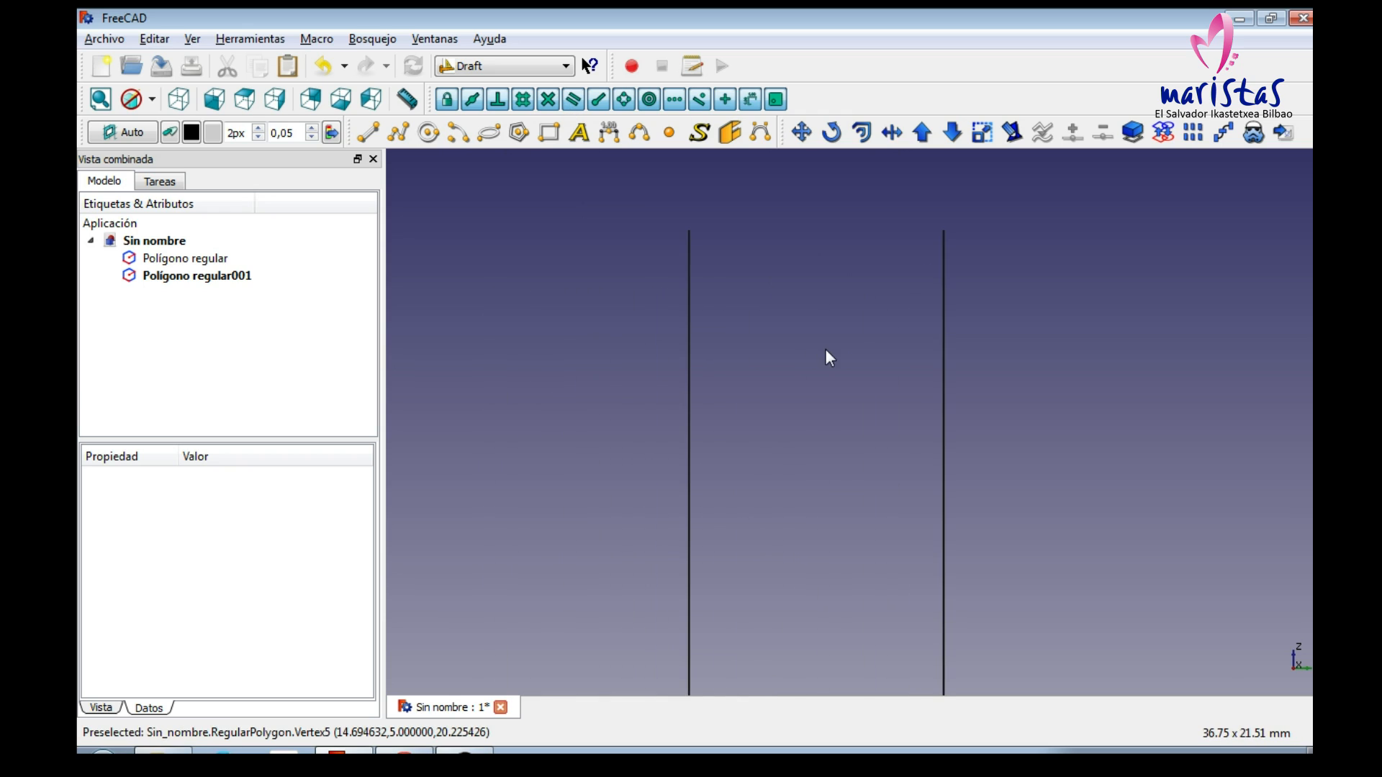
middle_click_drag(797, 292, 786, 388)
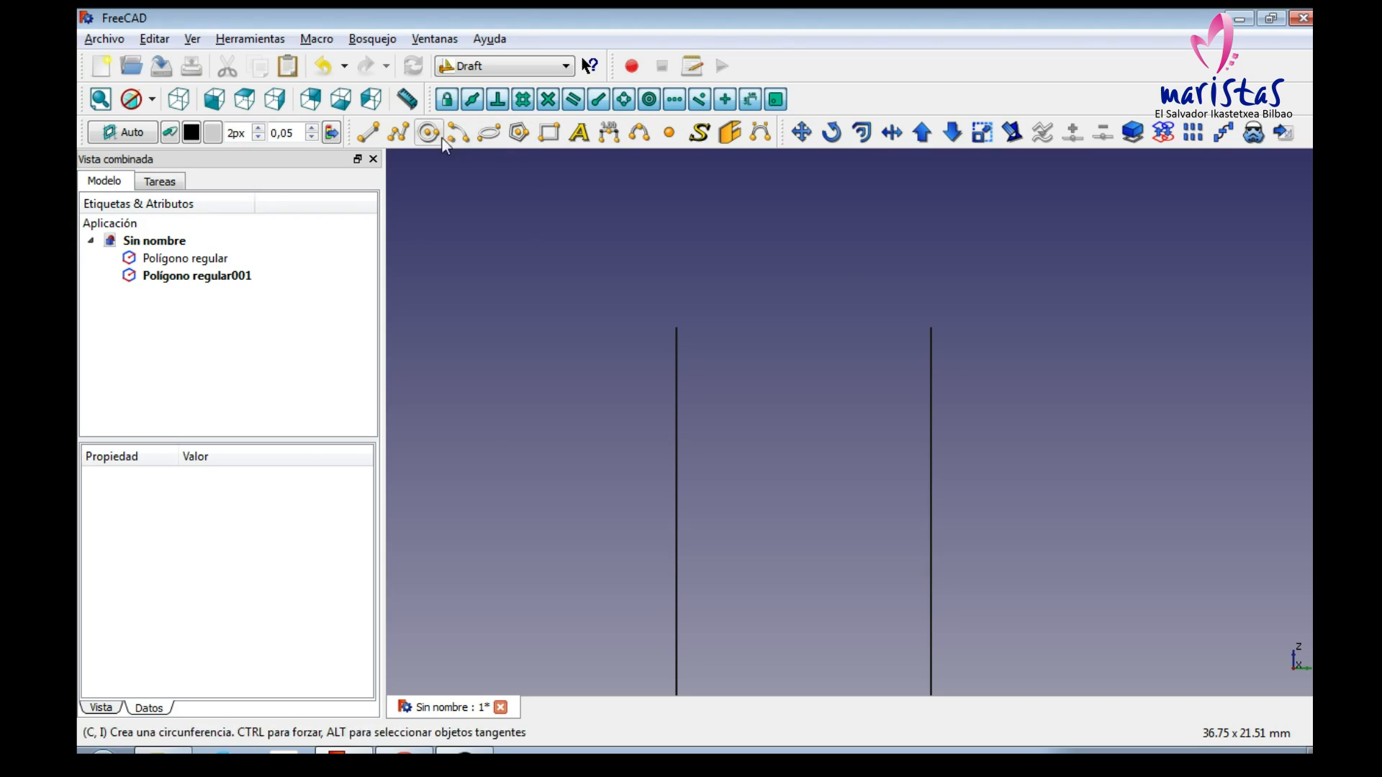
left_click(368, 132)
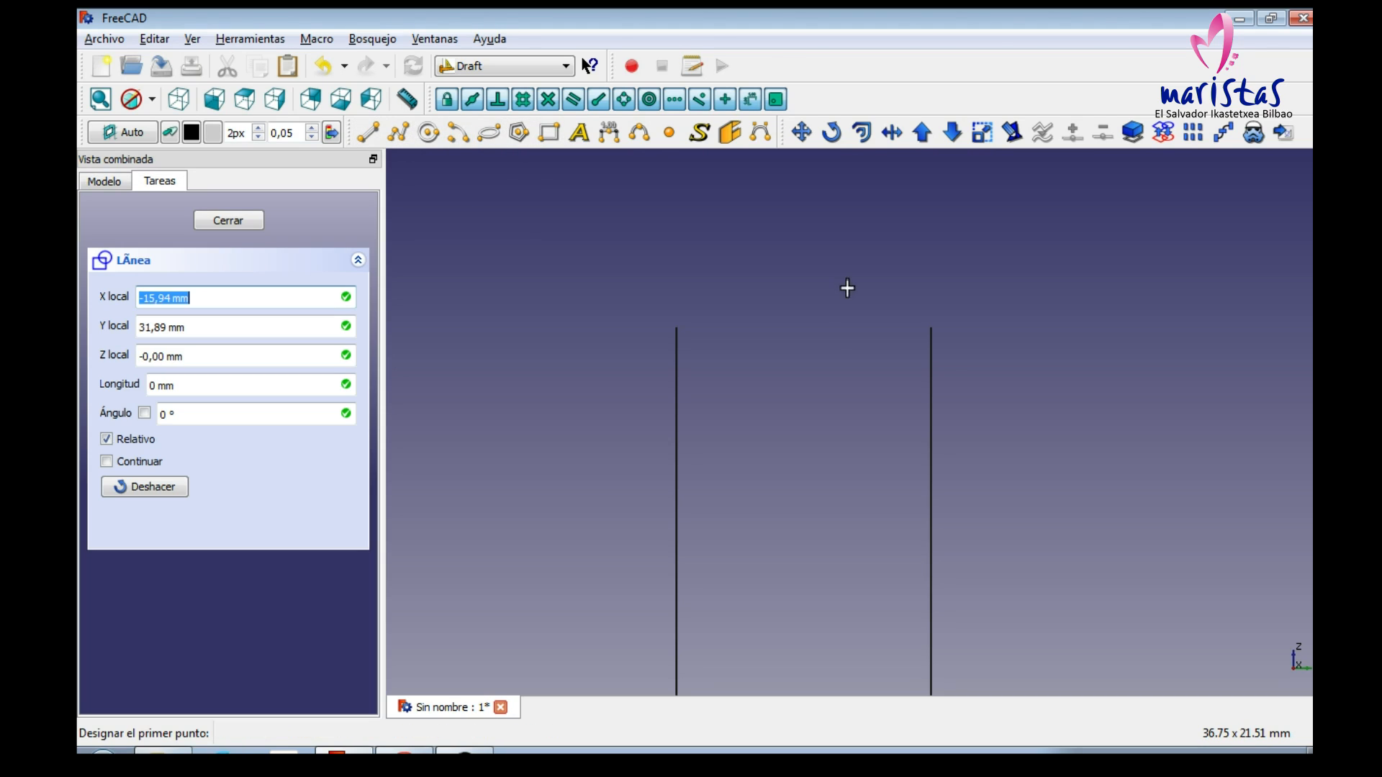
left_click(931, 327)
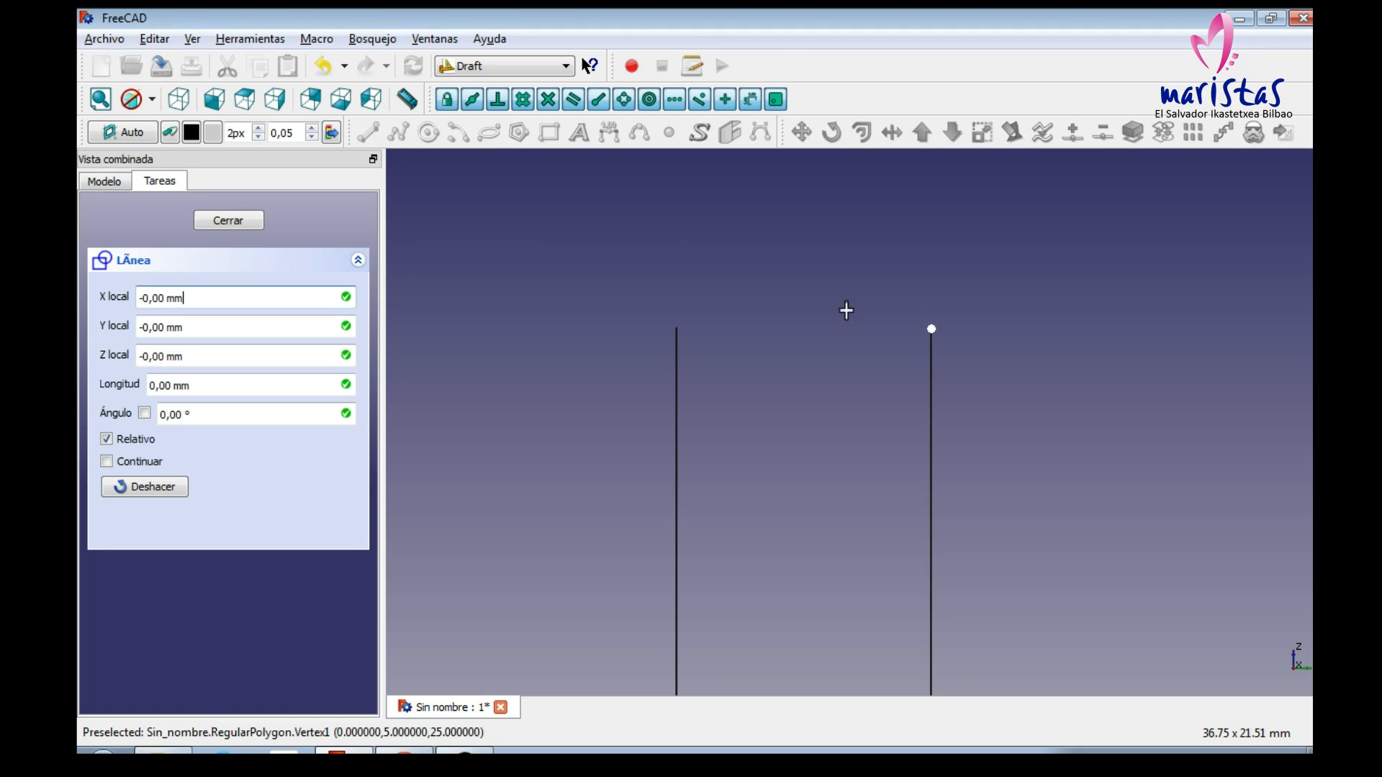
left_click(674, 328)
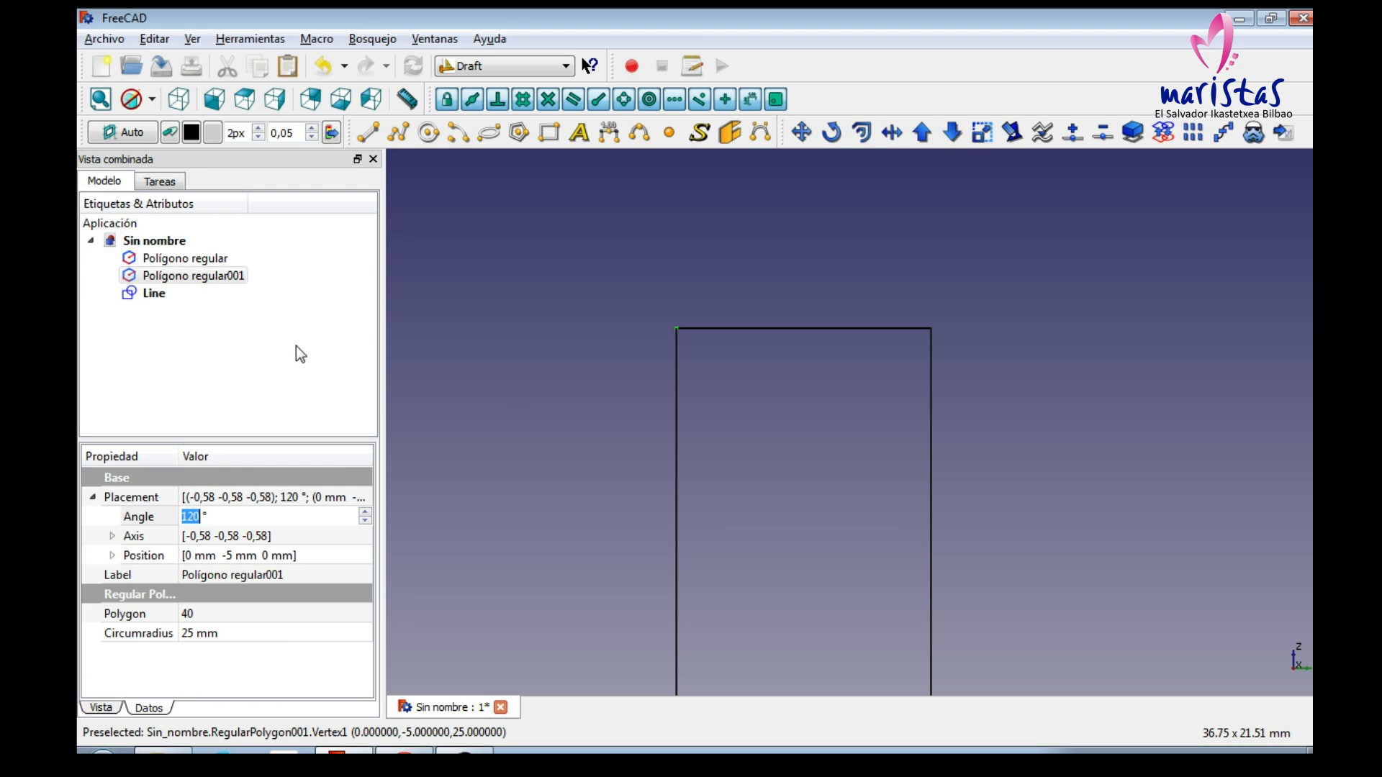
Step: Start a Part workbench Sweep with both regular polygons as its profiles
left_click(470, 66)
left_click(467, 241)
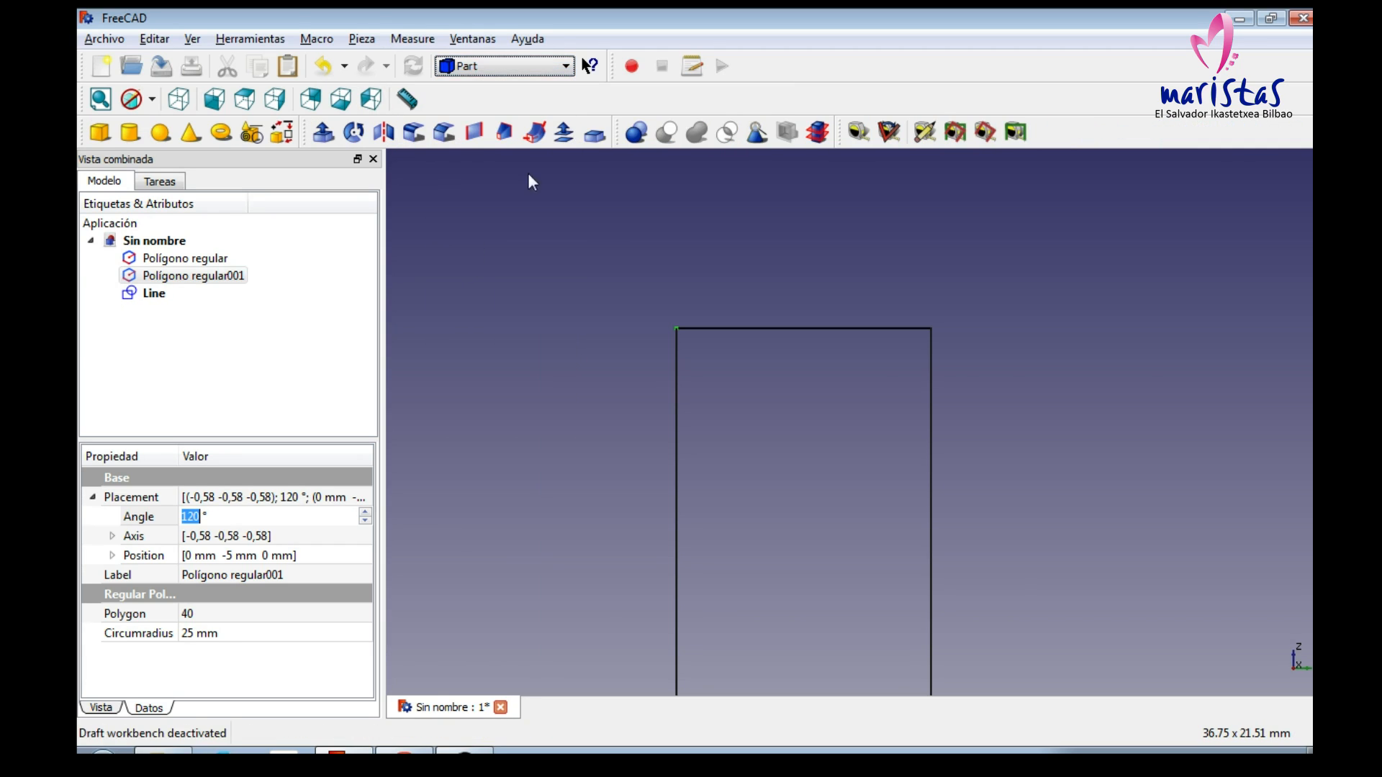
left_click(535, 132)
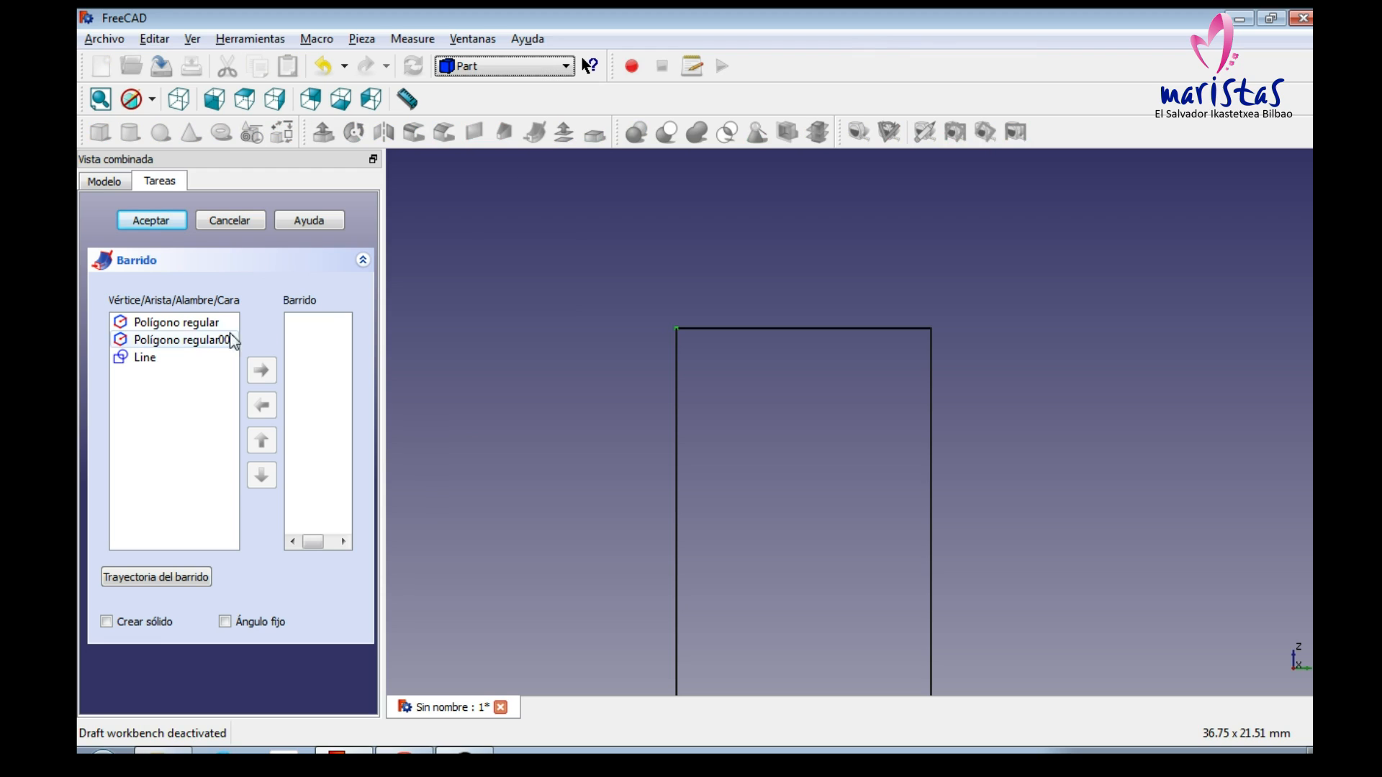
left_click(190, 326)
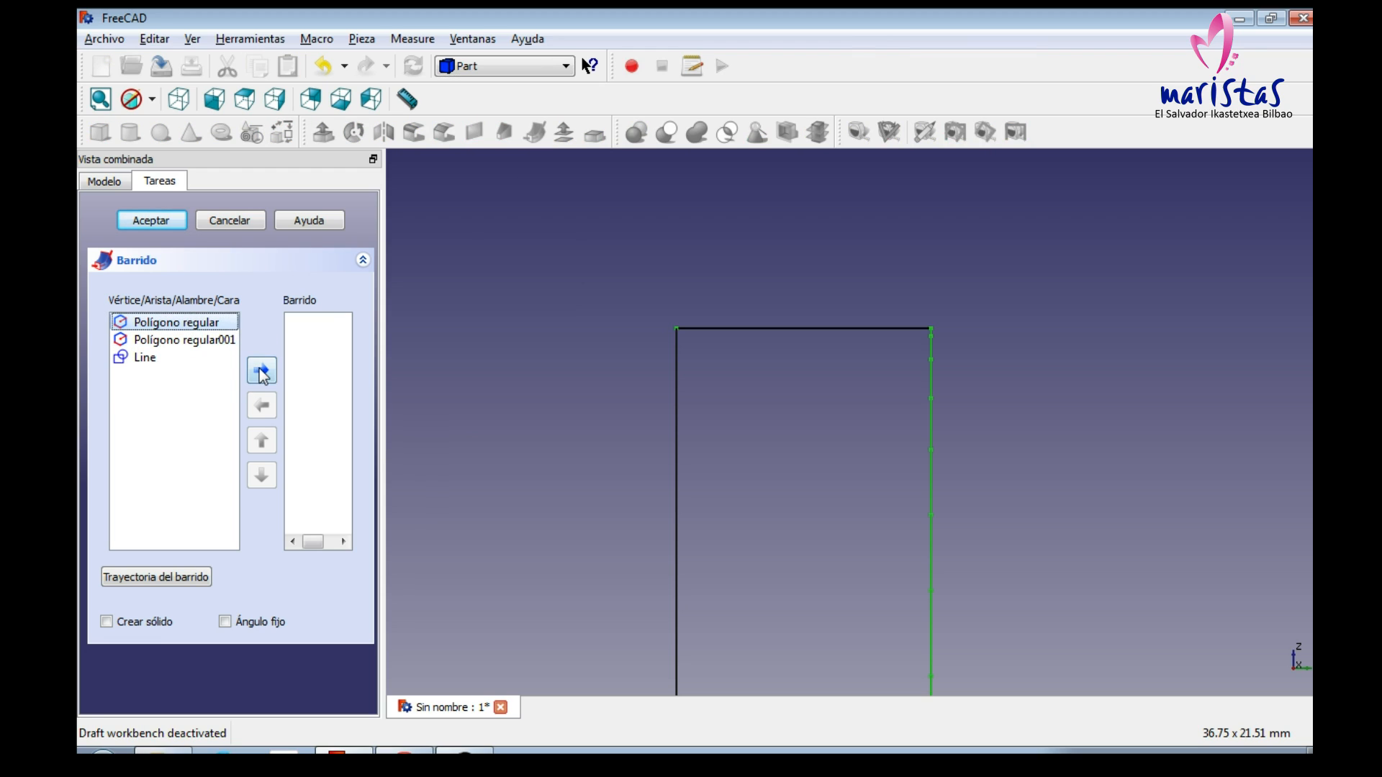
left_click(260, 368)
left_click(187, 322)
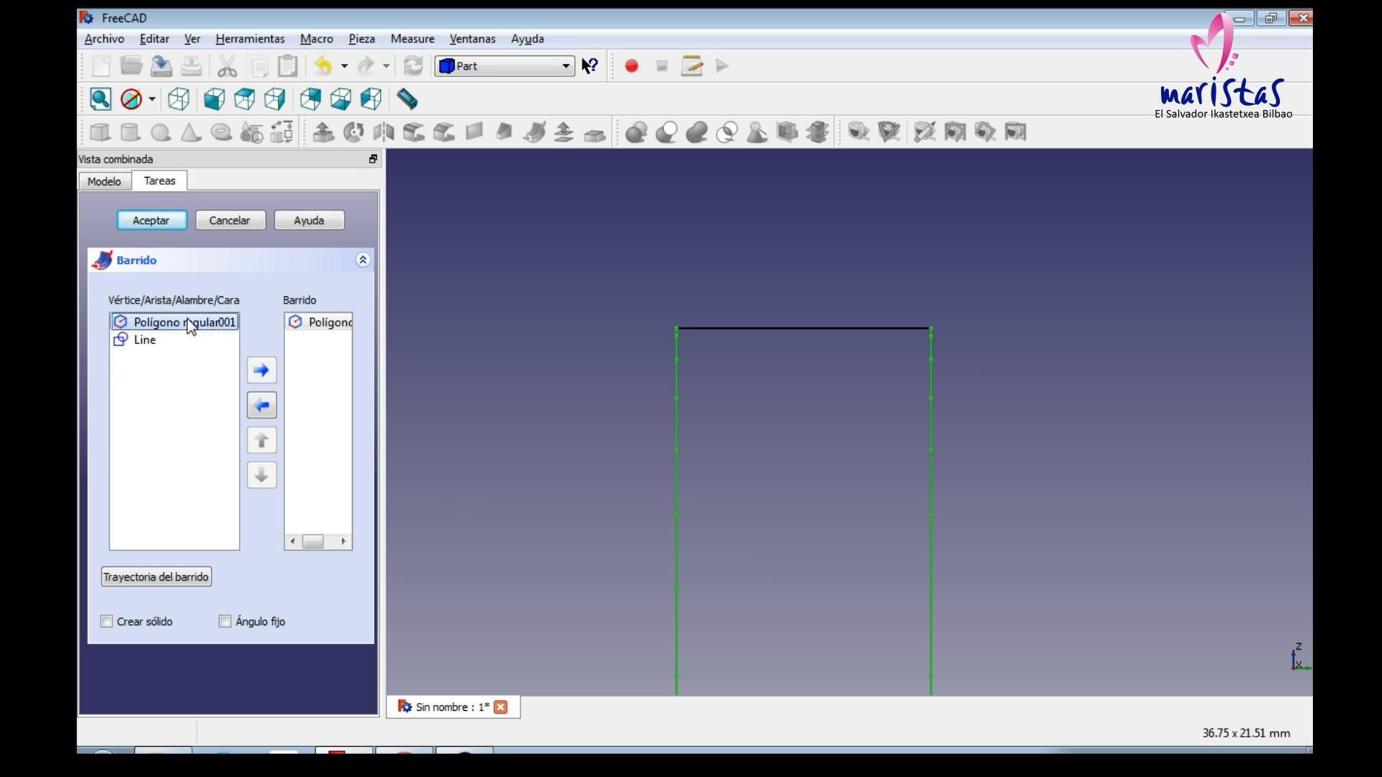
left_click(259, 369)
Step: Use the connecting line as the sweep path and create the hub as a solid
left_click(193, 578)
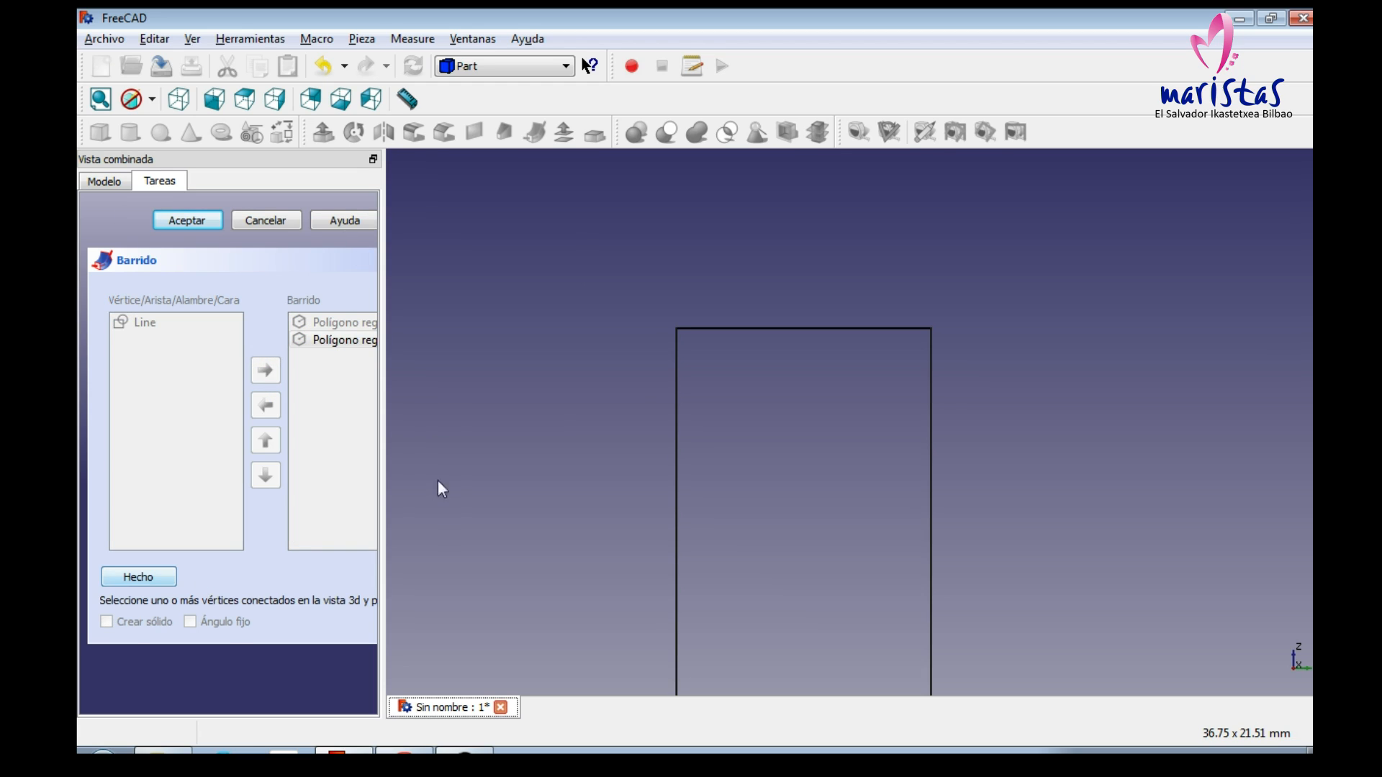
left_click(748, 328)
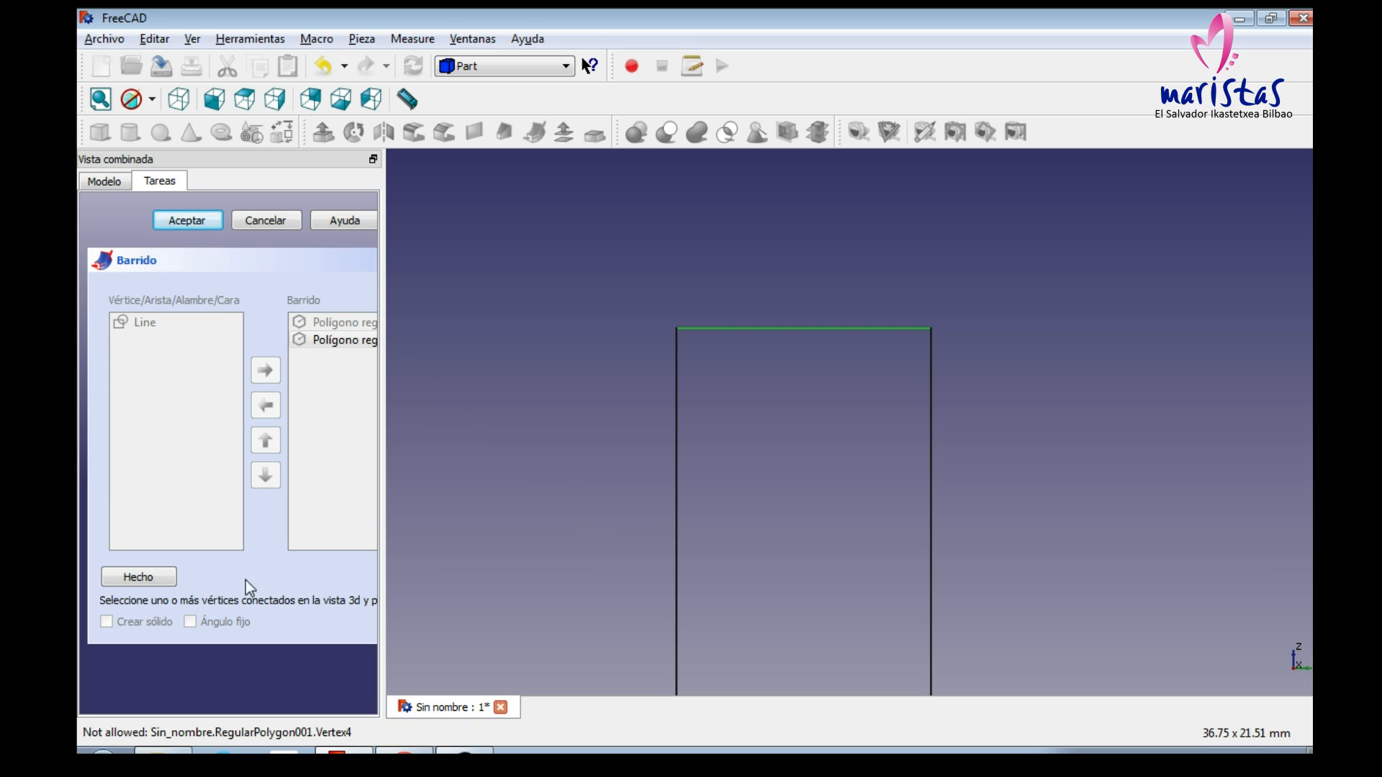
left_click(158, 578)
left_click(144, 620)
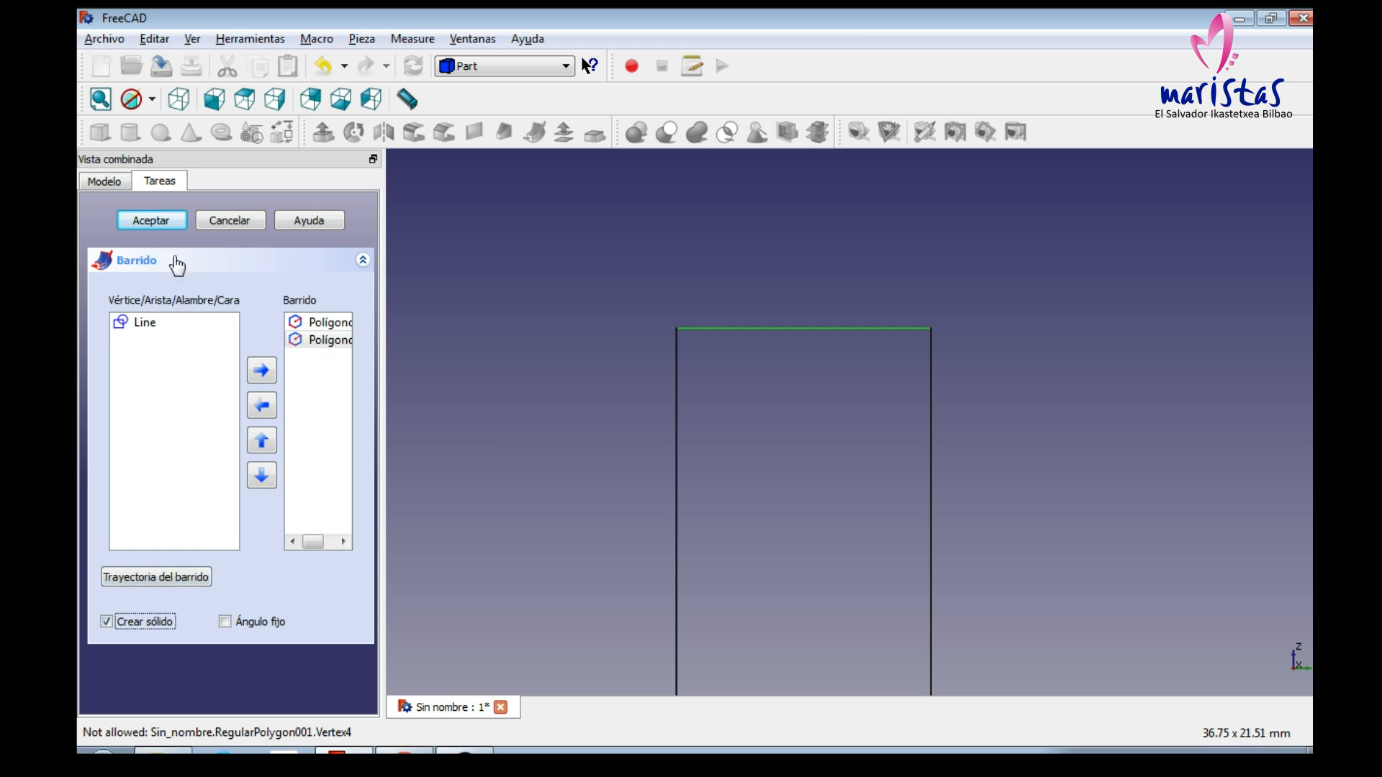
key("Return")
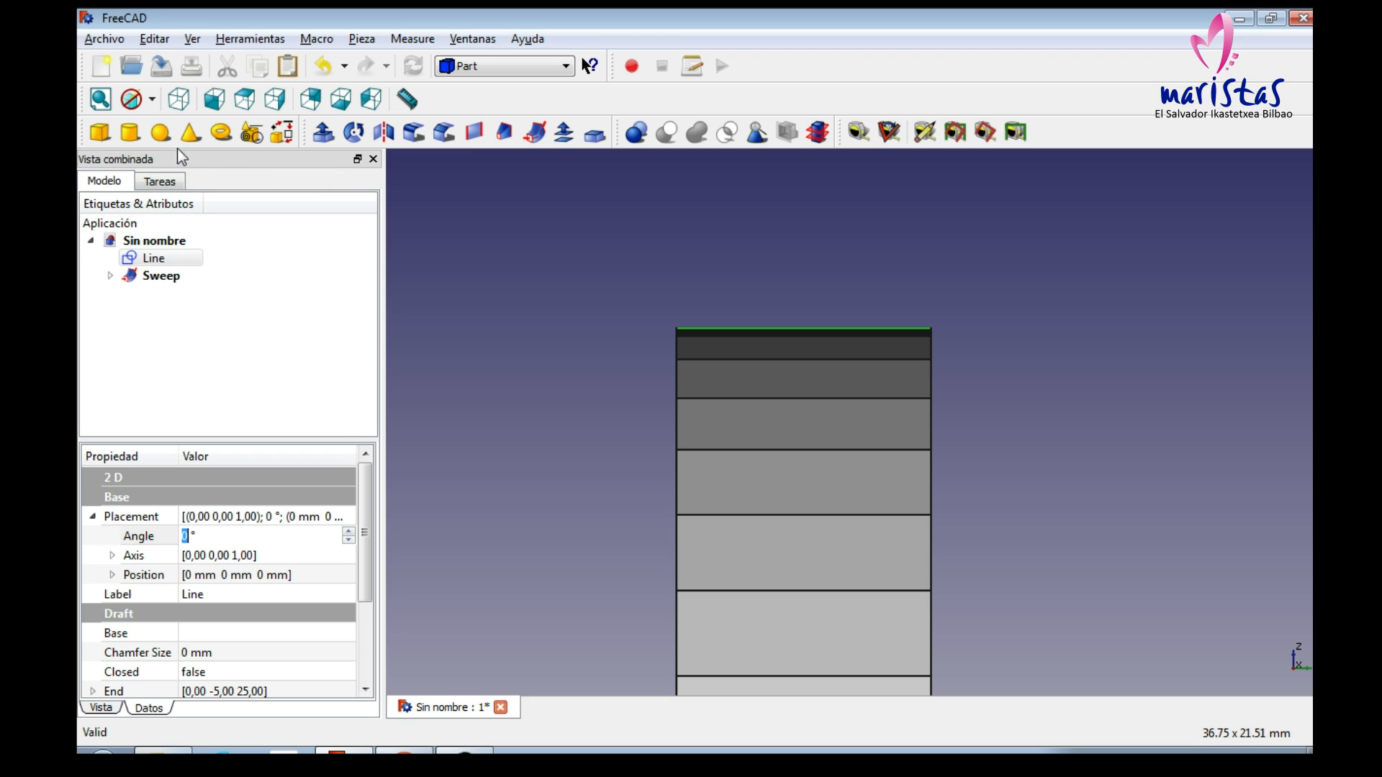
left_click(179, 98)
middle_click_drag(614, 507, 577, 355)
left_click(511, 485)
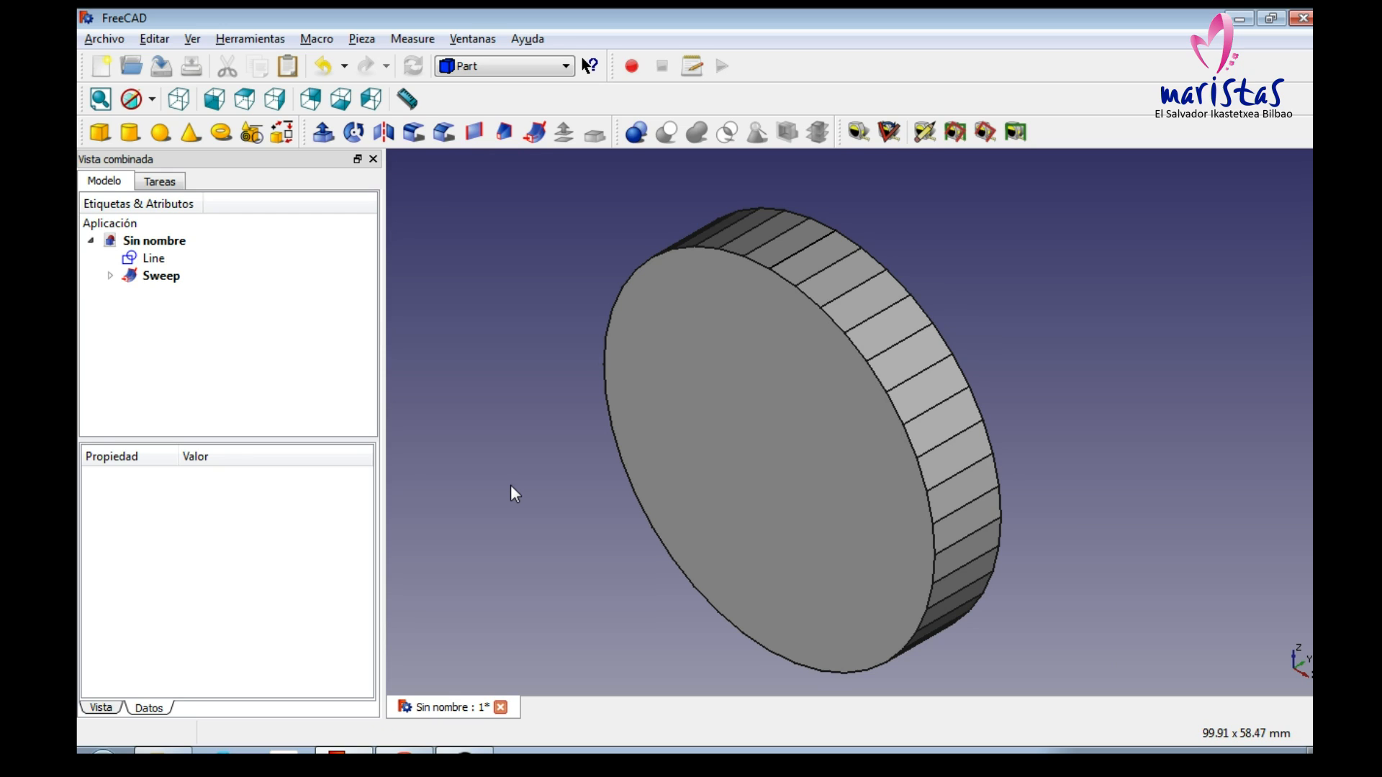
Step: Save the document in the freecad folder under the name "rueda bici"
left_click(161, 65)
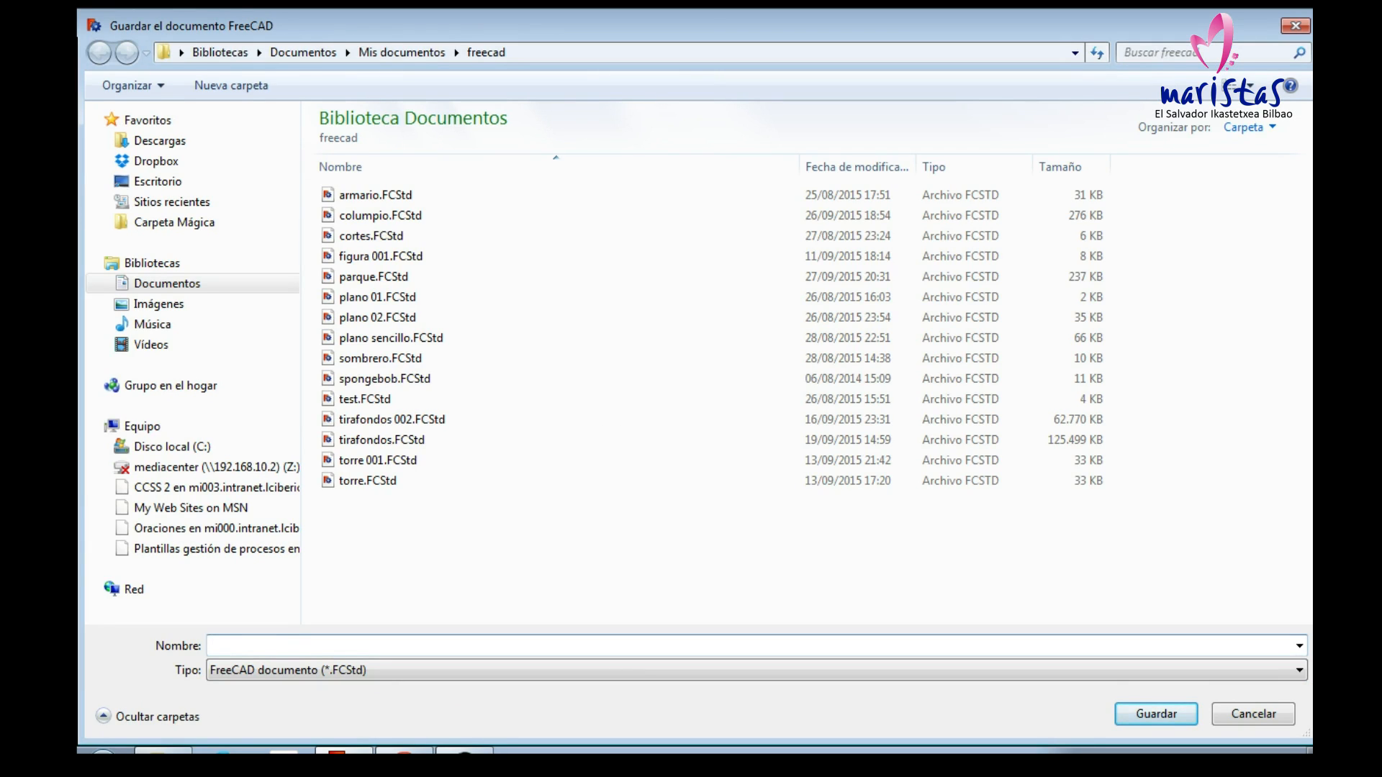
type("rueda bici")
key("Return")
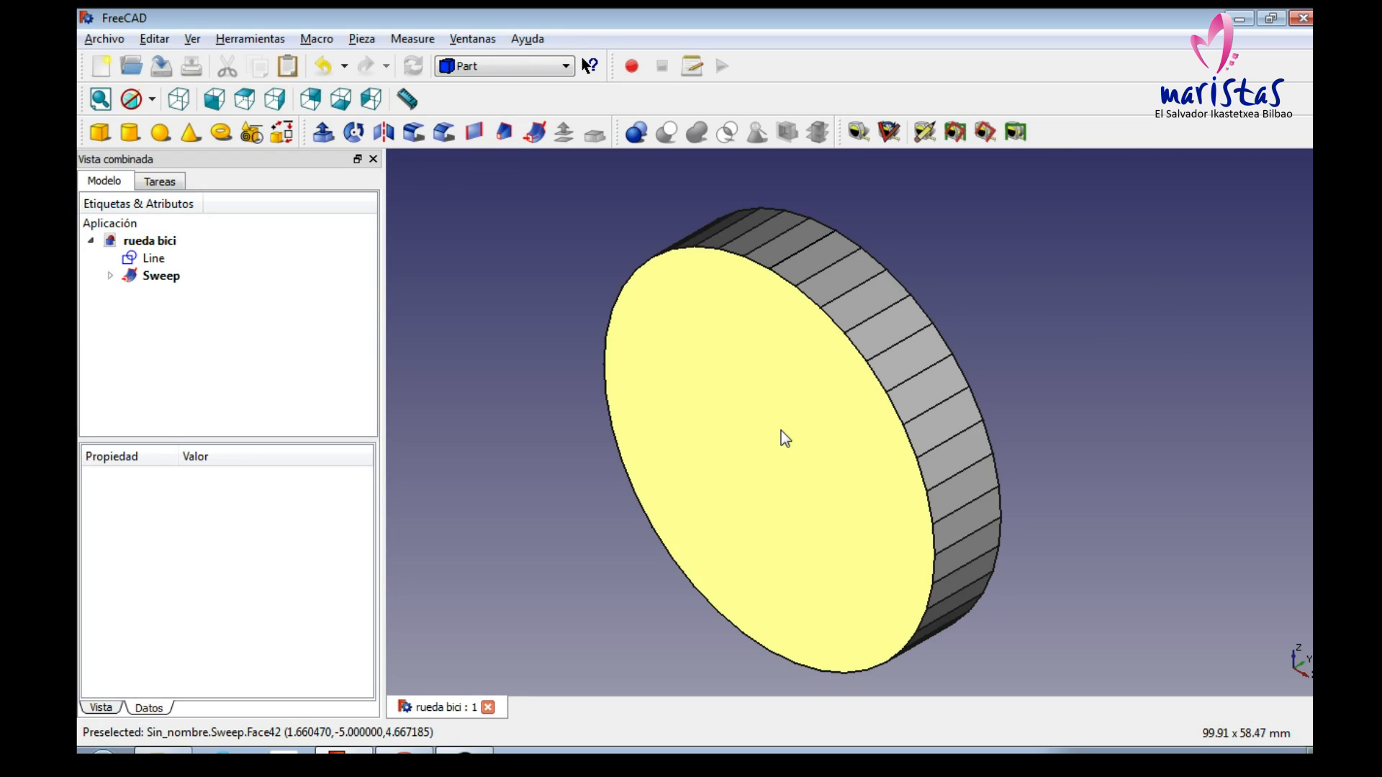
Step: In Part Design, sketch a rectangle about 7.4 by 8.4 mm on the hub's front face, with one corner at the origin
left_click(780, 431)
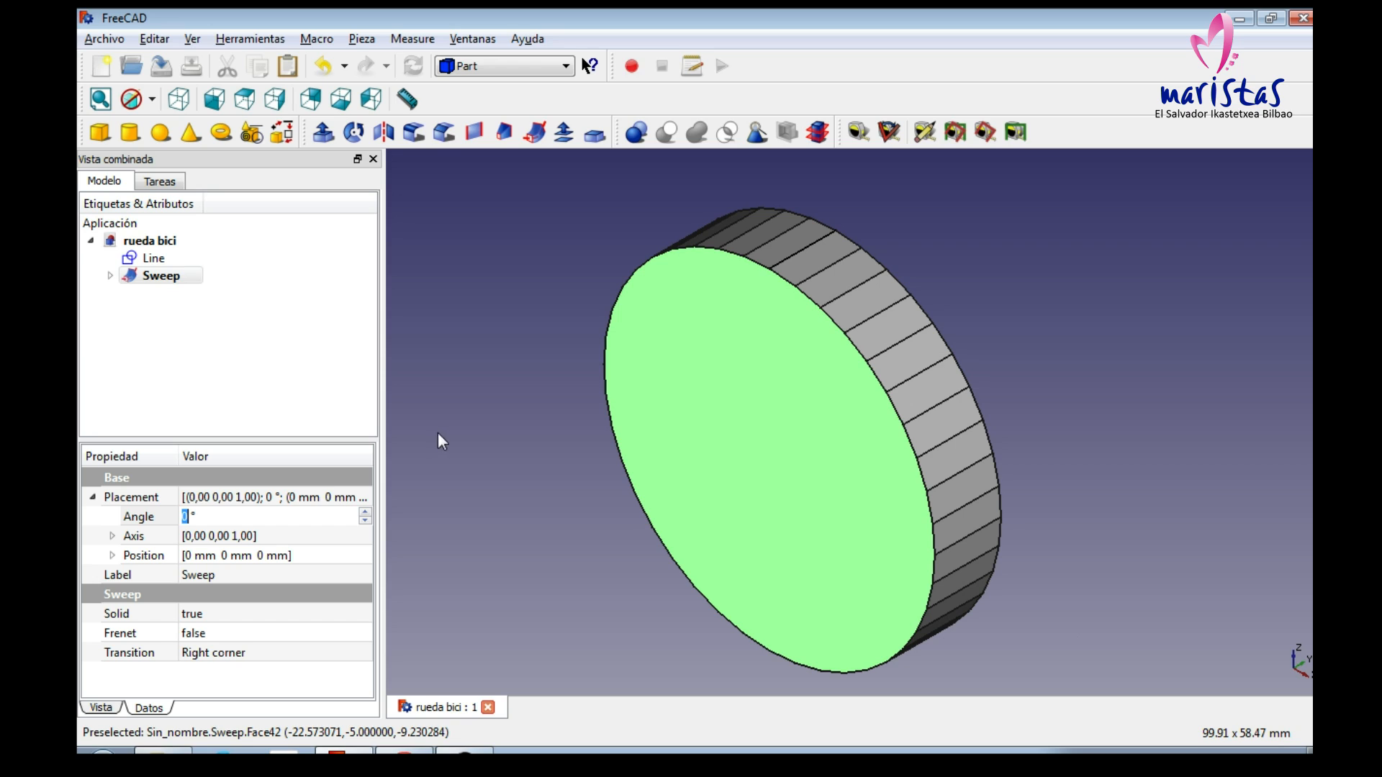
left_click(502, 66)
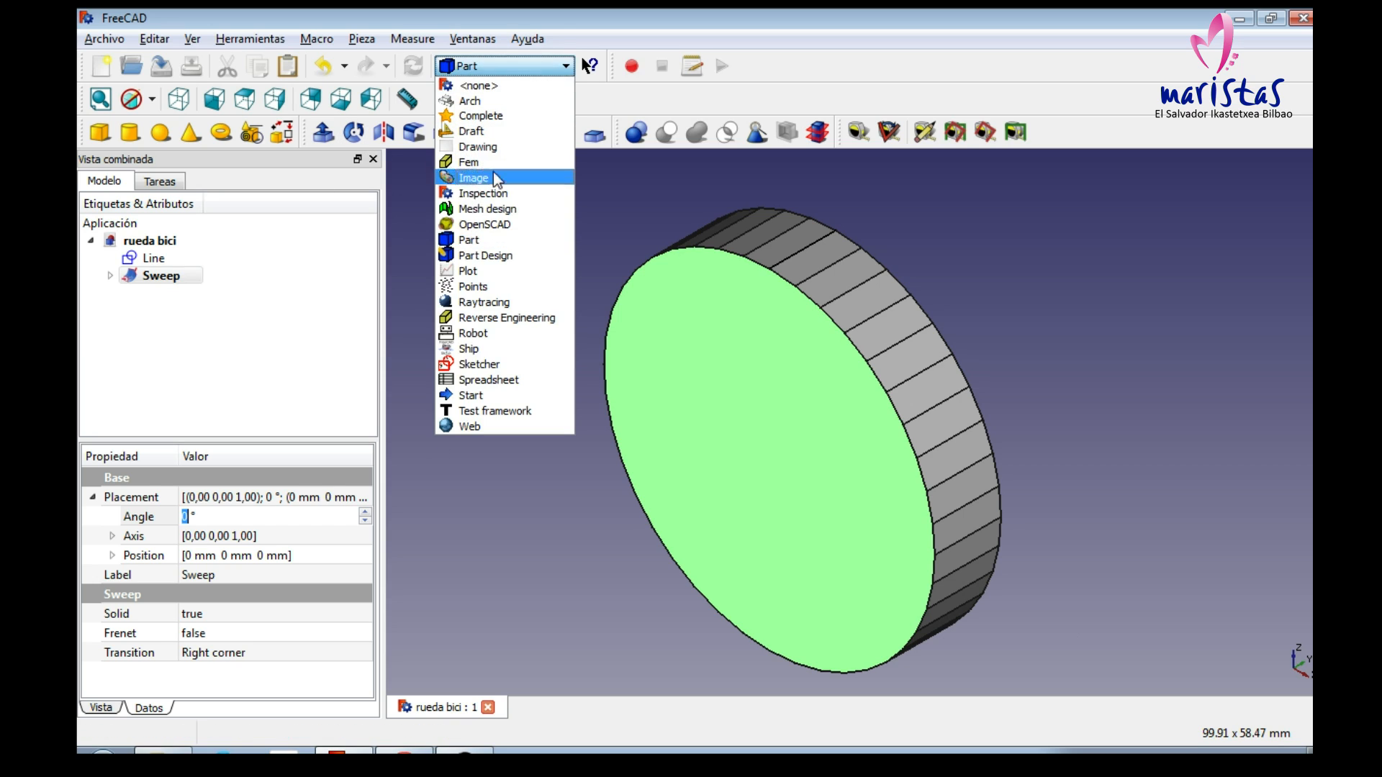
left_click(489, 257)
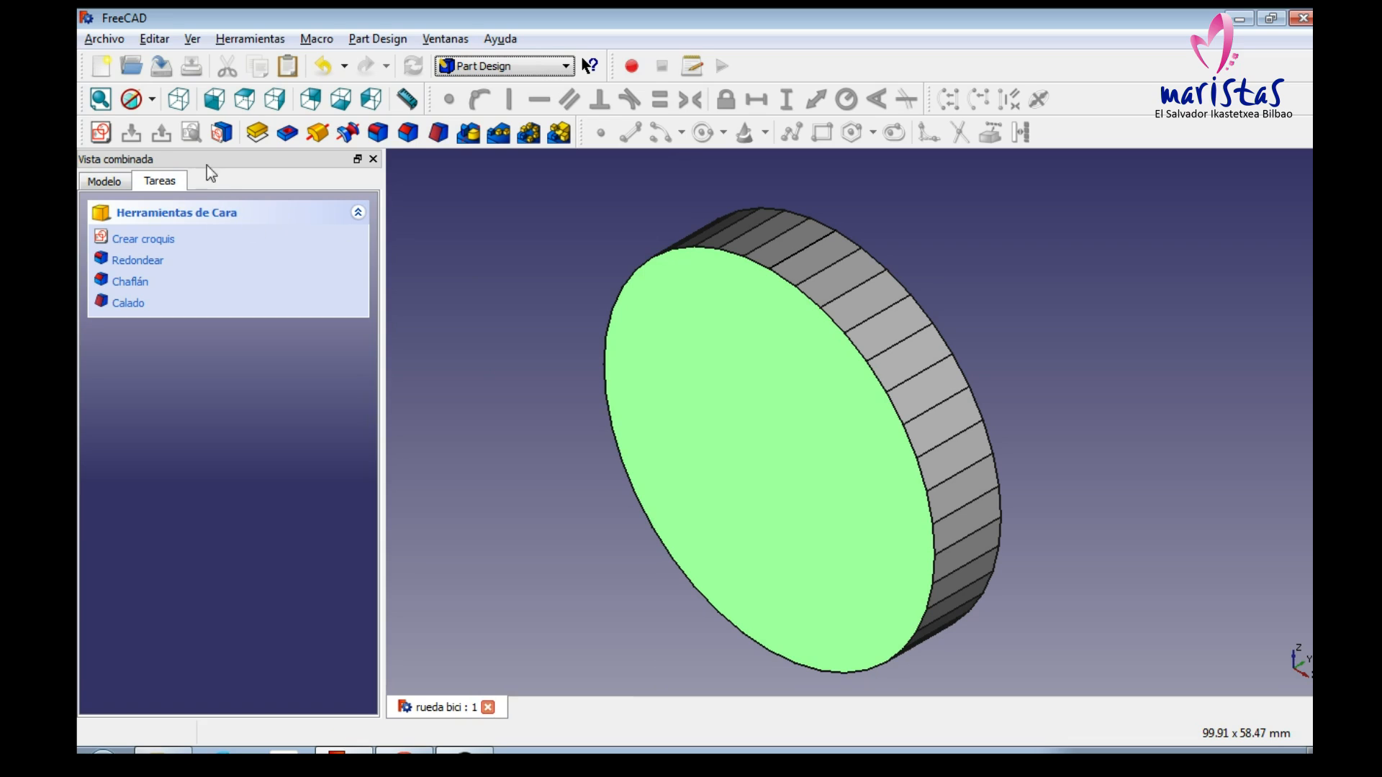
left_click(101, 132)
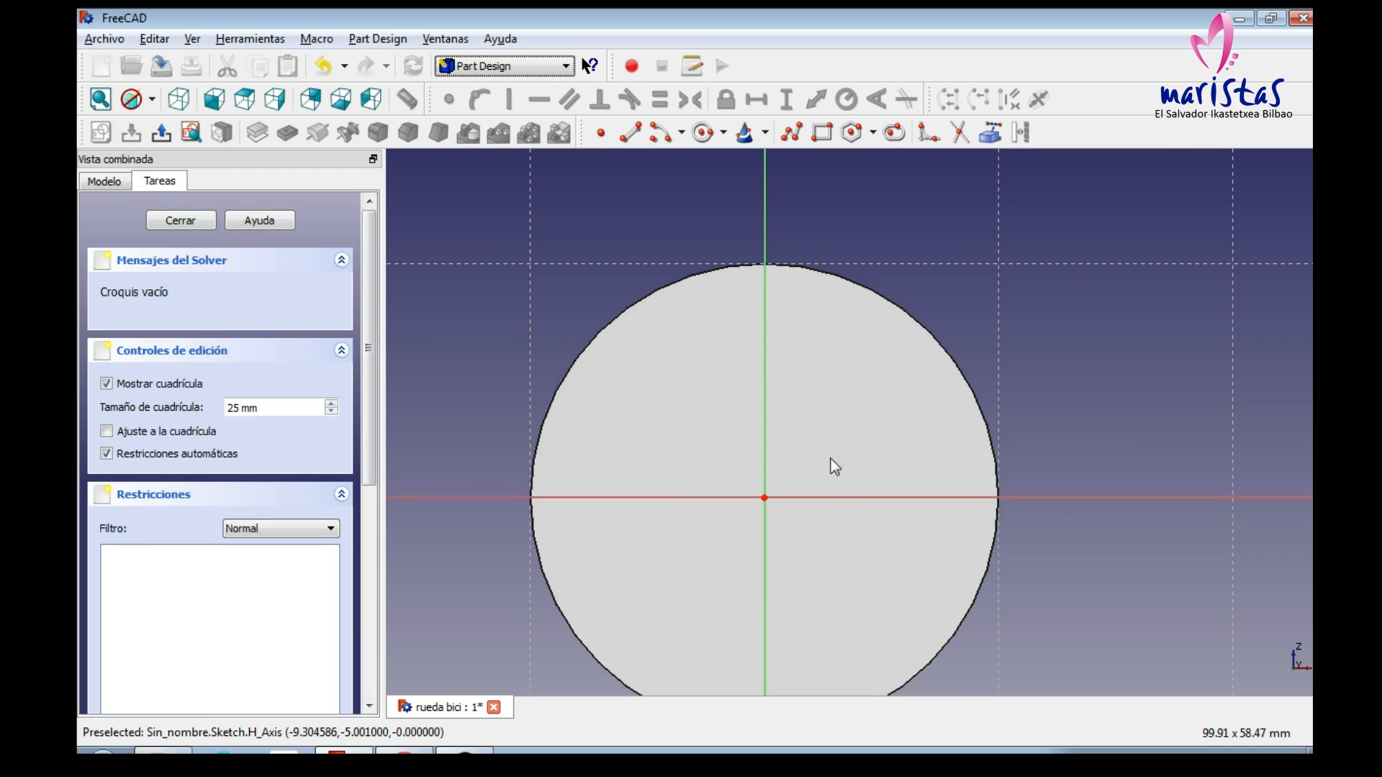
left_click(821, 133)
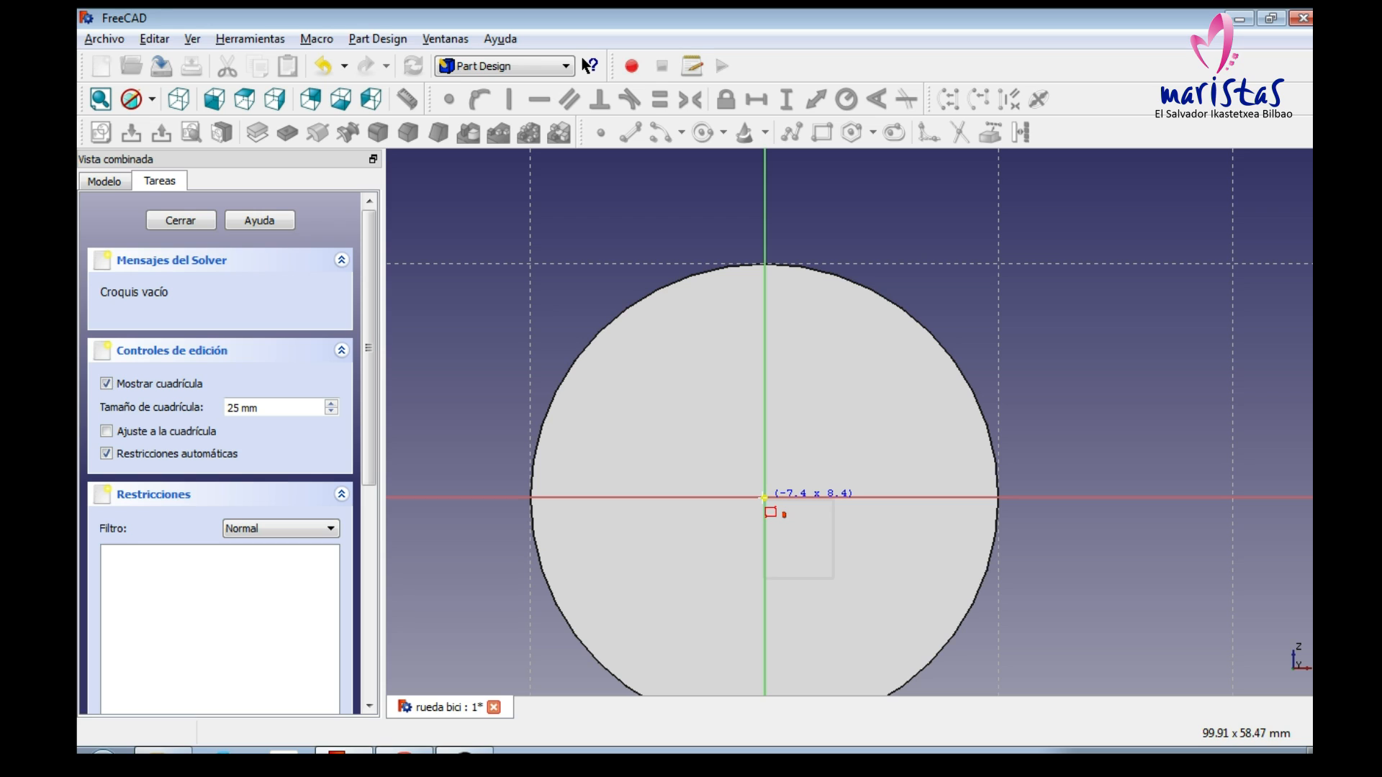
left_click(765, 498)
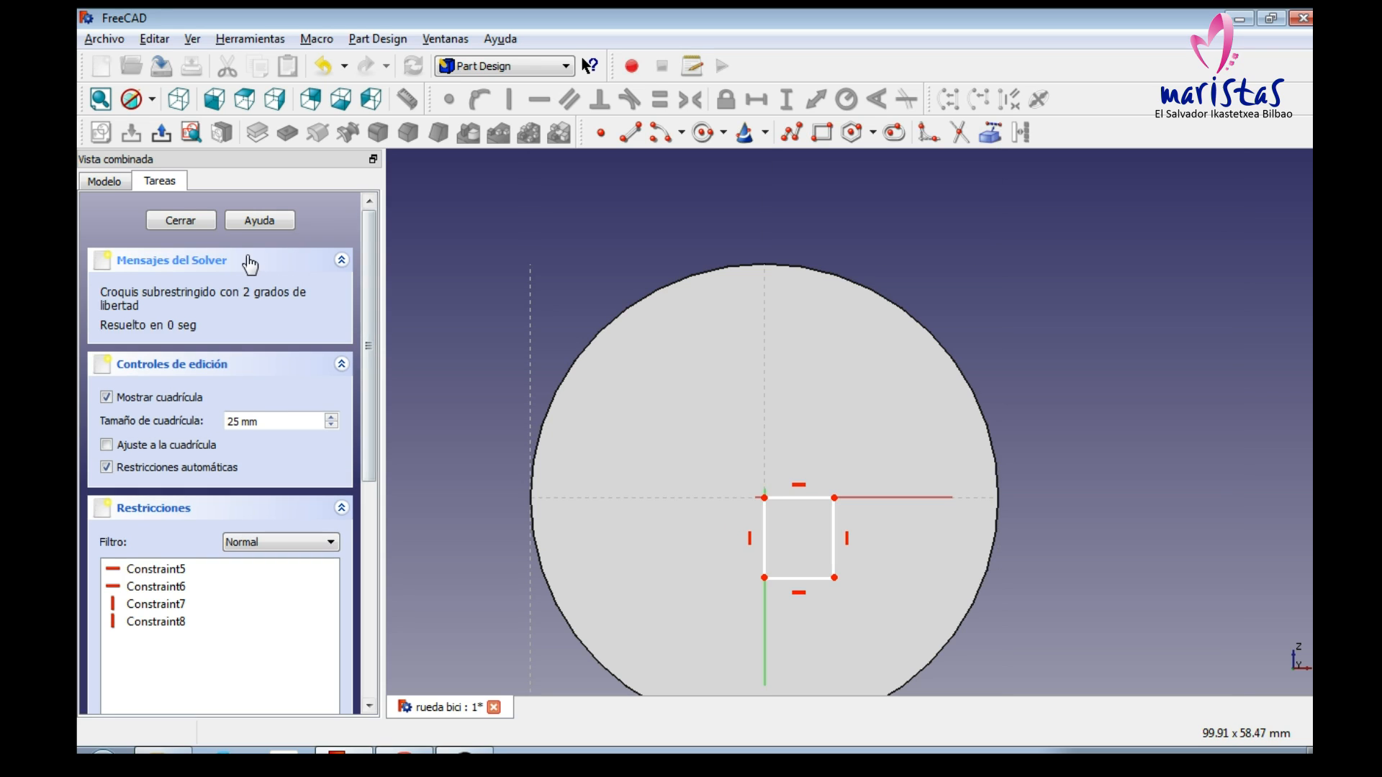
left_click(182, 219)
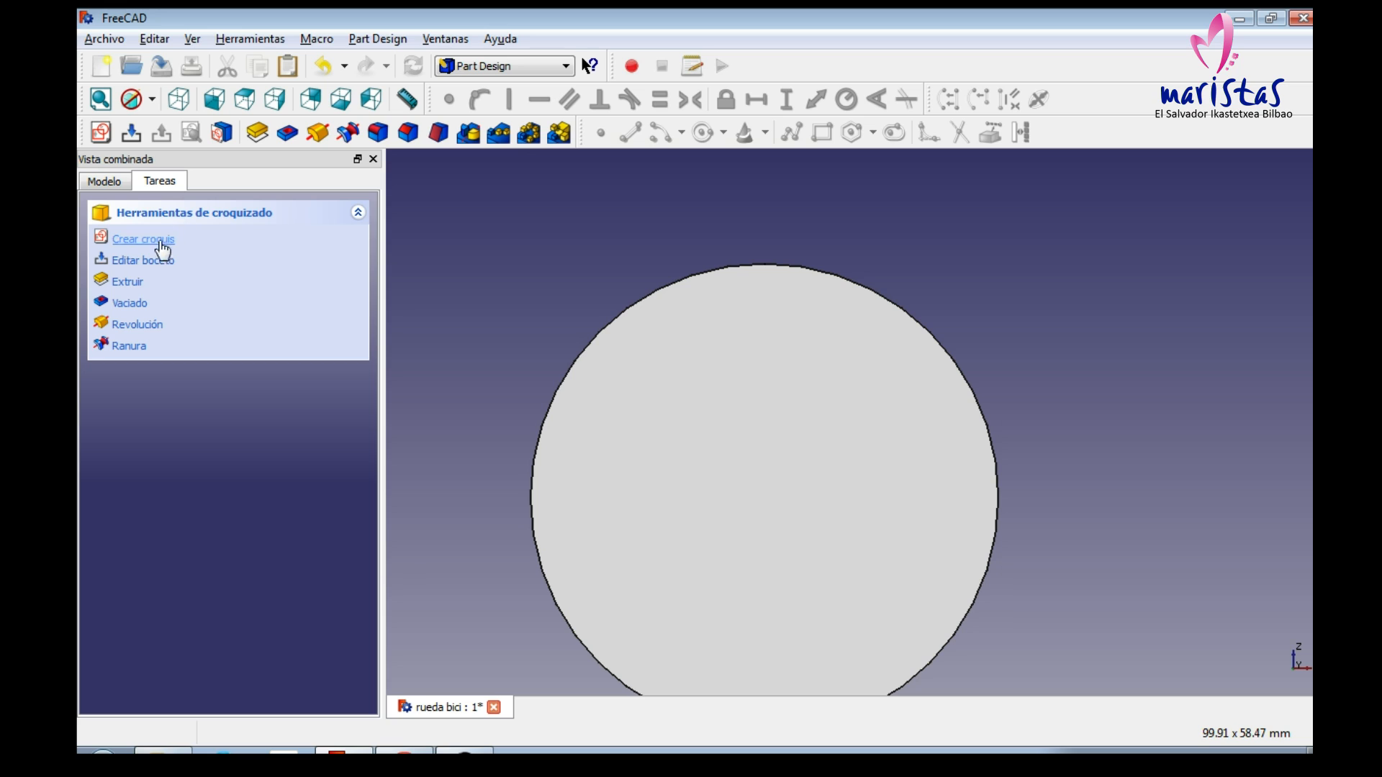
Step: Extrude the rectangle sketch 10 mm out of the hub's front face
left_click(137, 282)
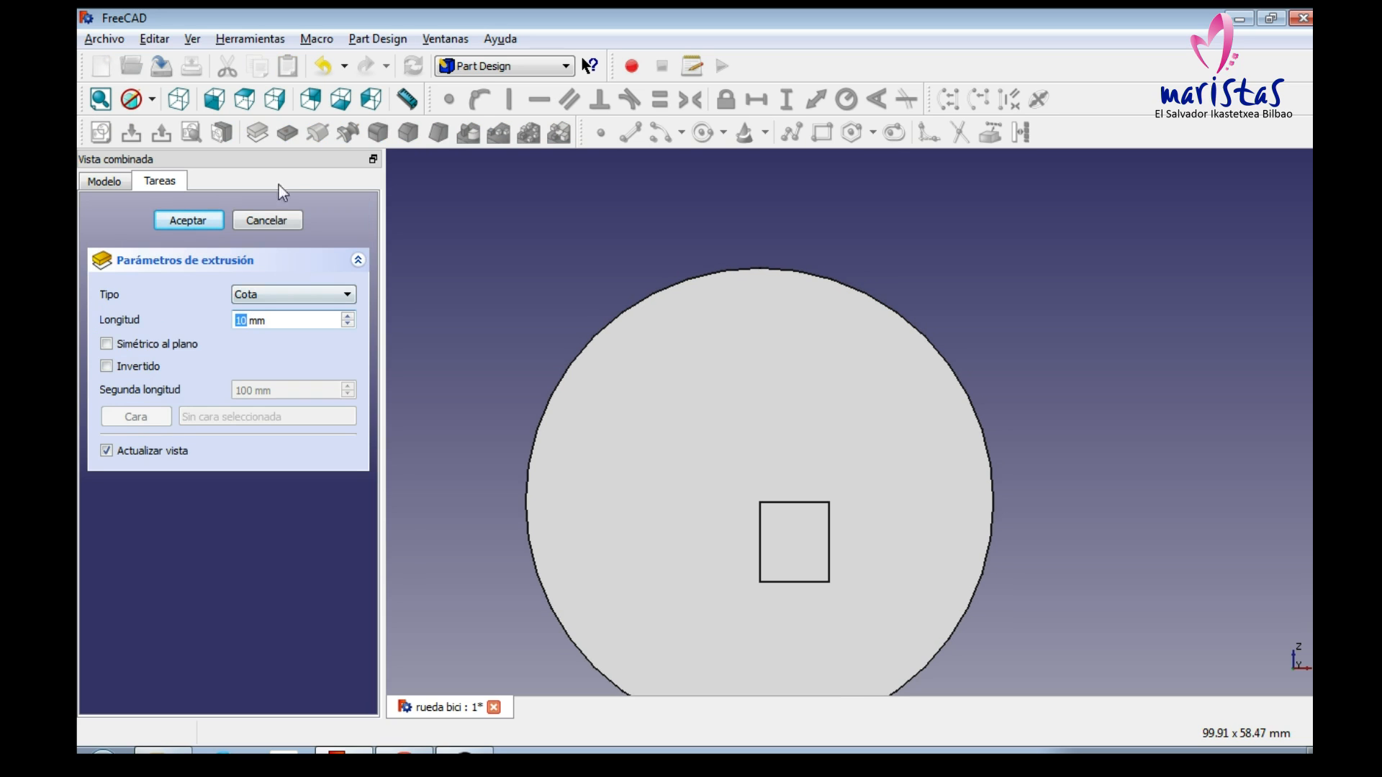
left_click(180, 101)
left_click(100, 106)
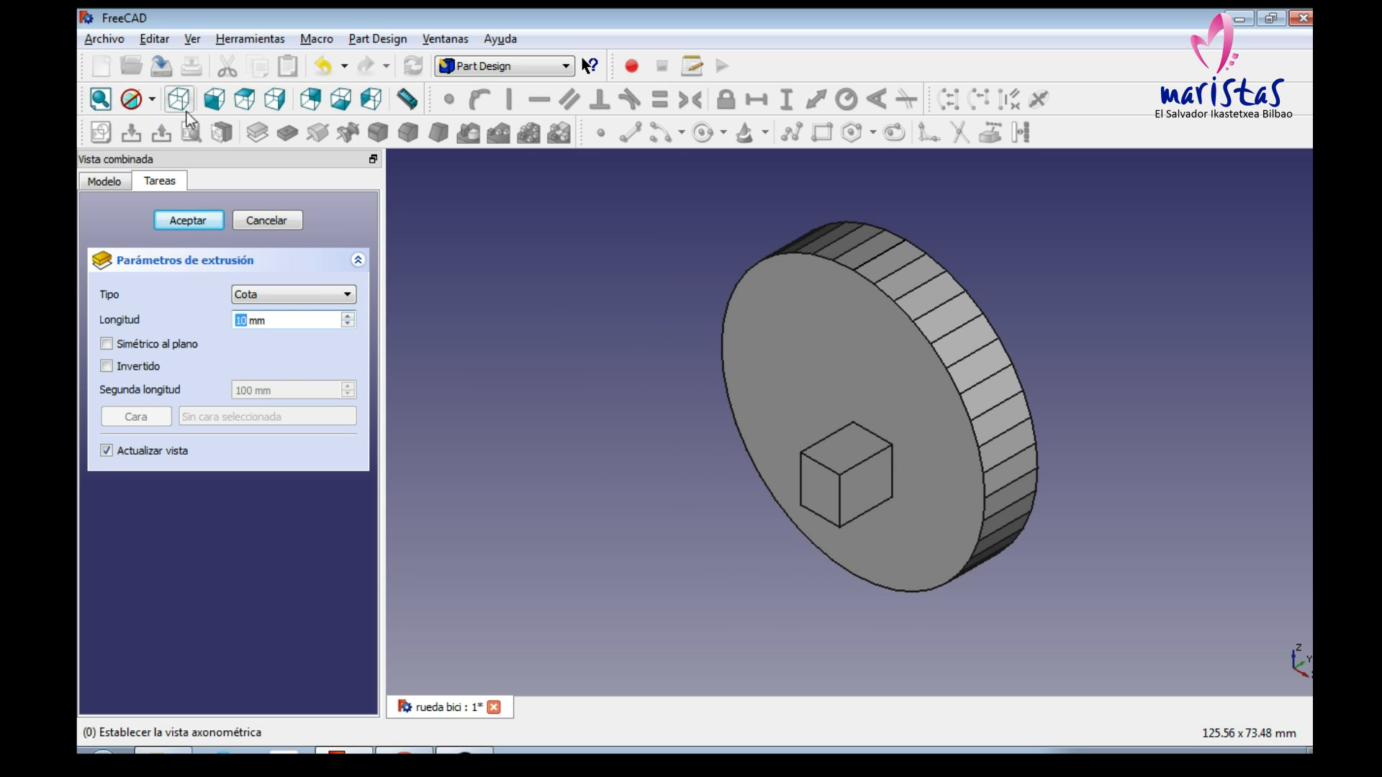
left_click(161, 65)
key("Return")
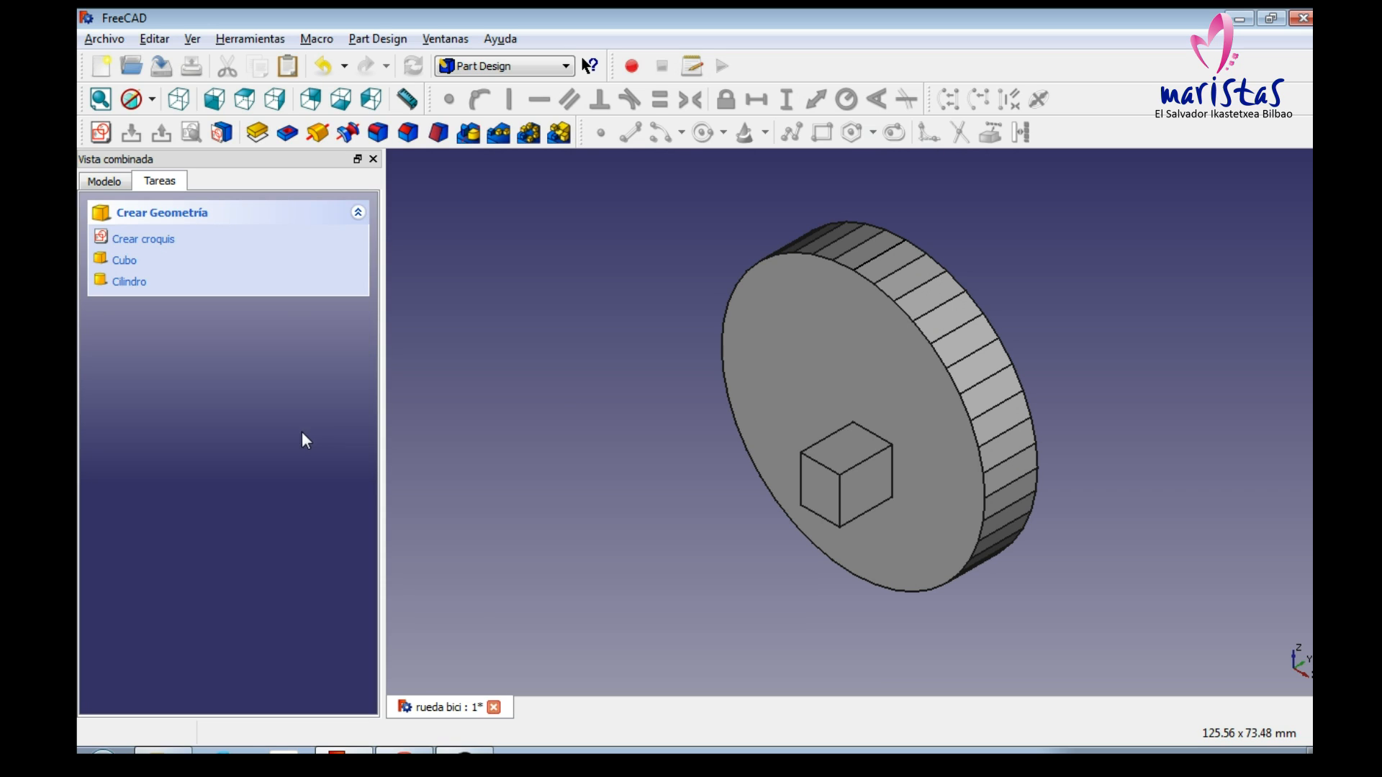
Step: Create a sketch on the hub's topmost rim facet and draw a circle about 1.3 mm in radius near the origin
left_click(879, 245)
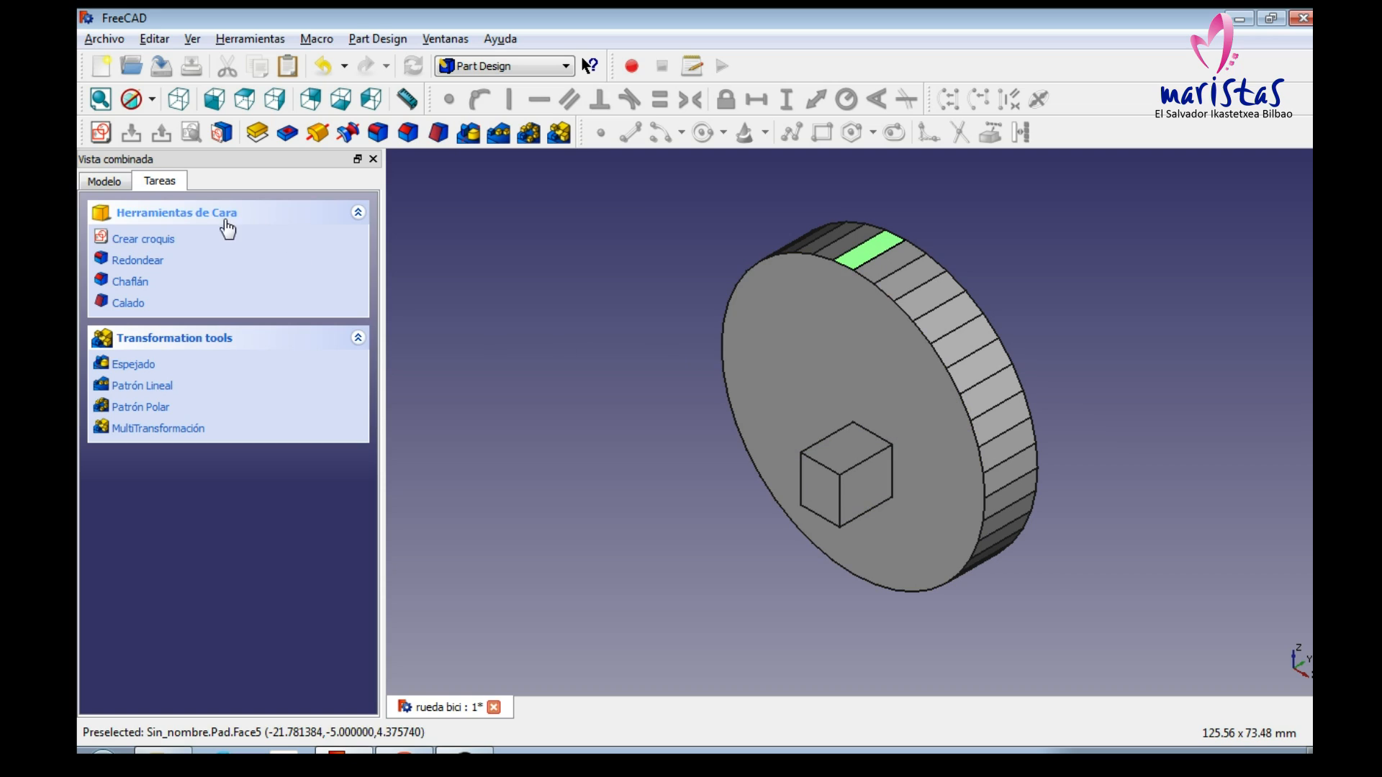
left_click(107, 138)
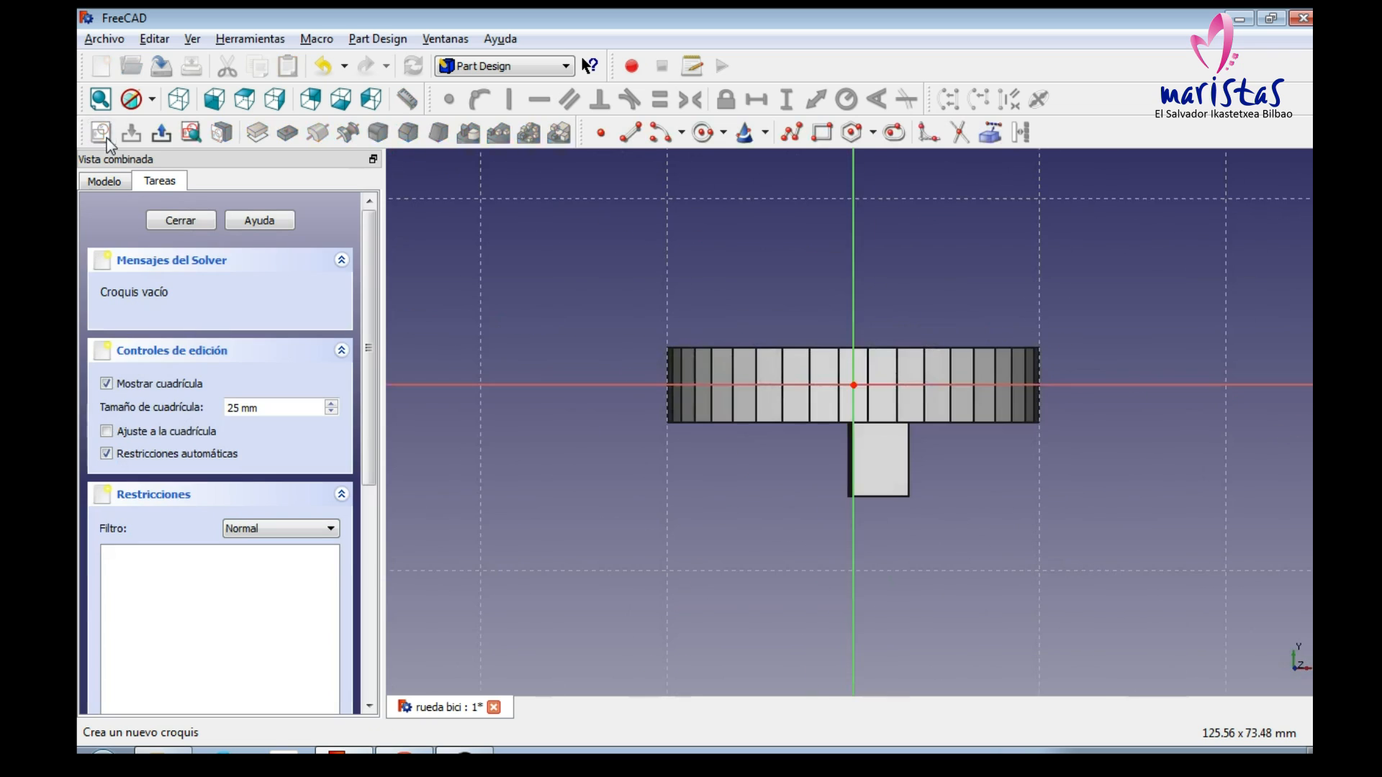
scroll(611, 437, "up", 4)
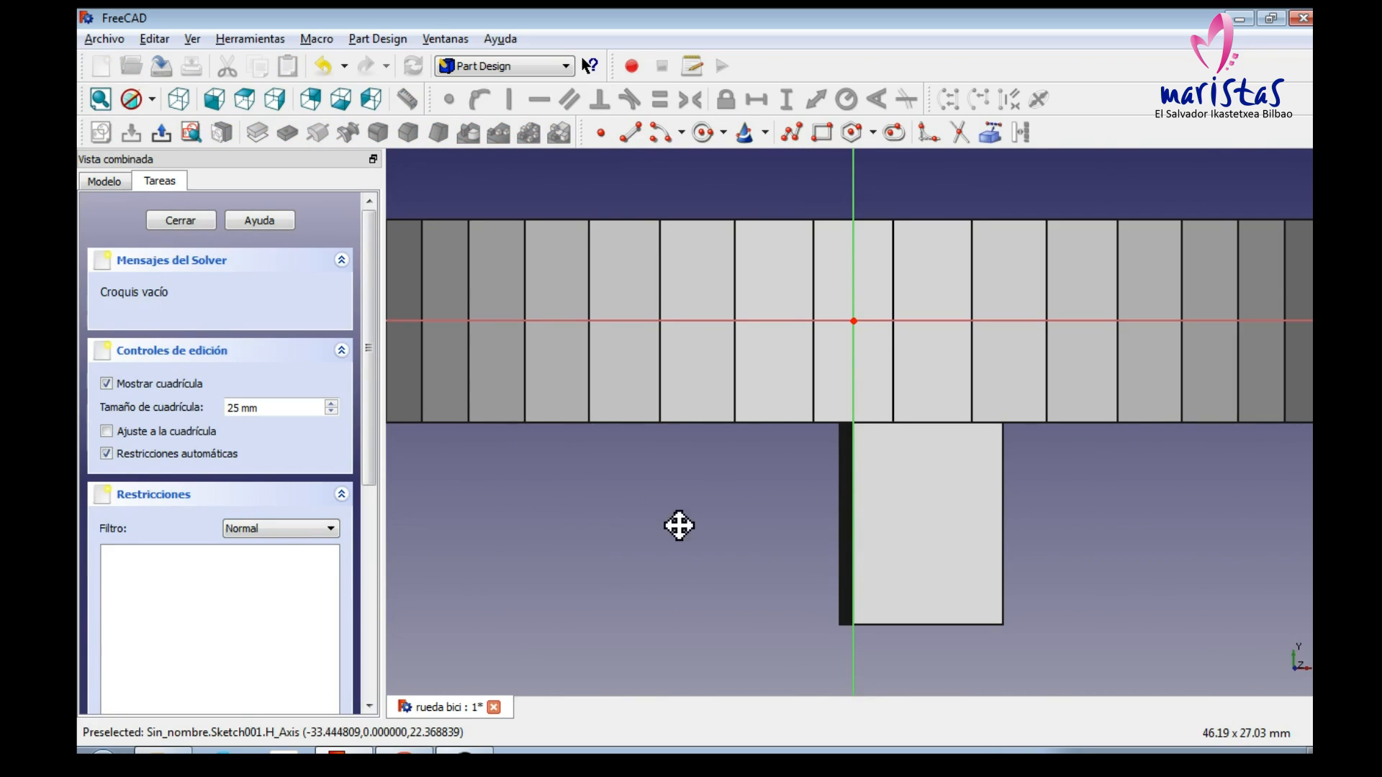
middle_click_drag(679, 525, 607, 570)
scroll(607, 550, "up", 2)
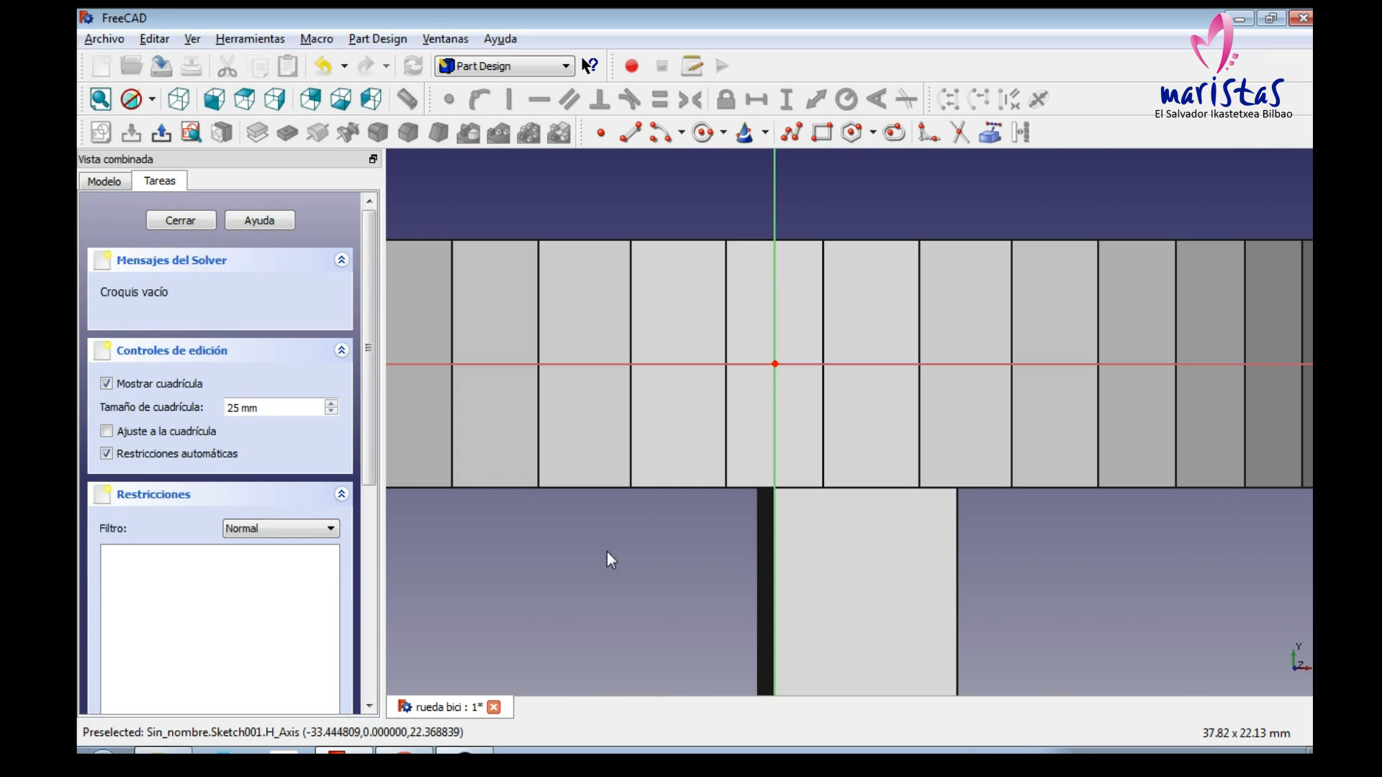
left_click(707, 135)
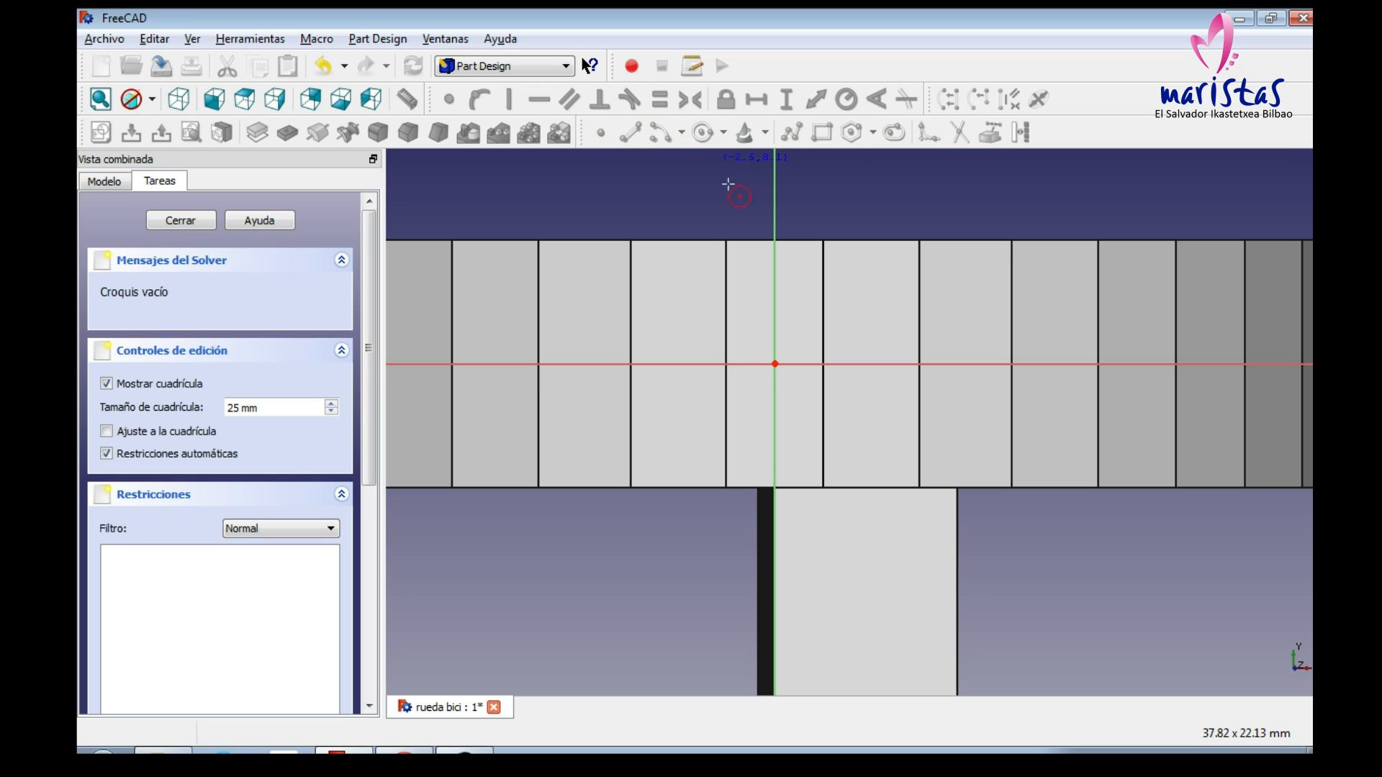
left_click(756, 326)
left_click(789, 332)
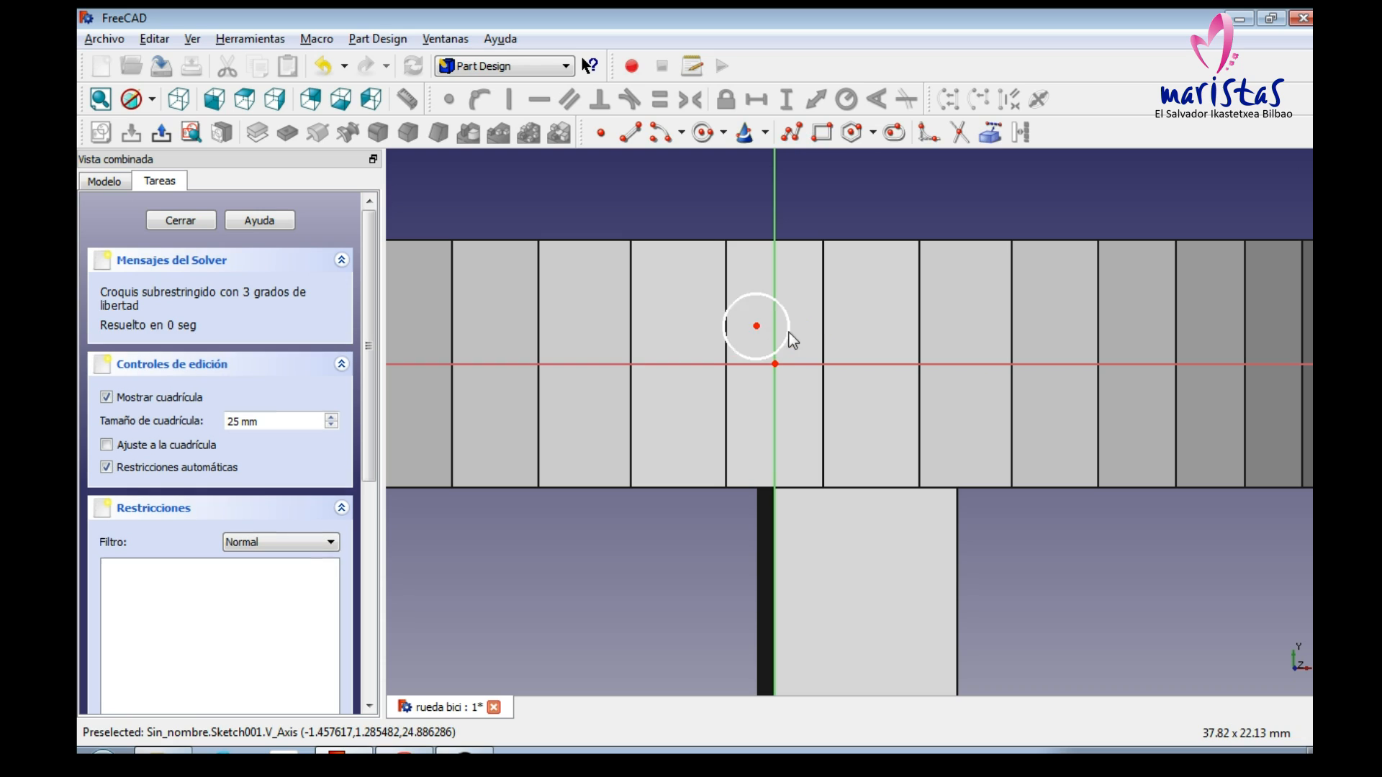
right_click(787, 318)
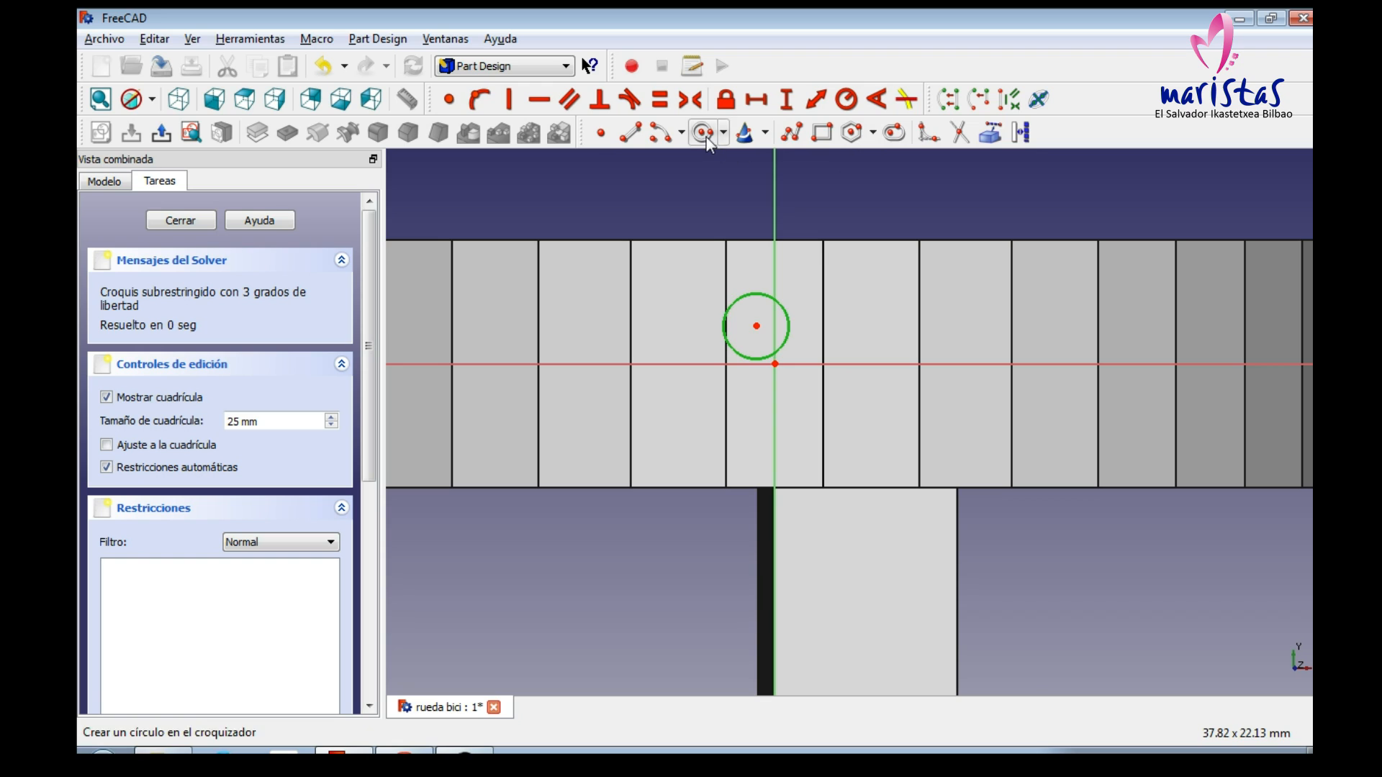
Step: Constrain the circle's radius to 1 mm
left_click(846, 100)
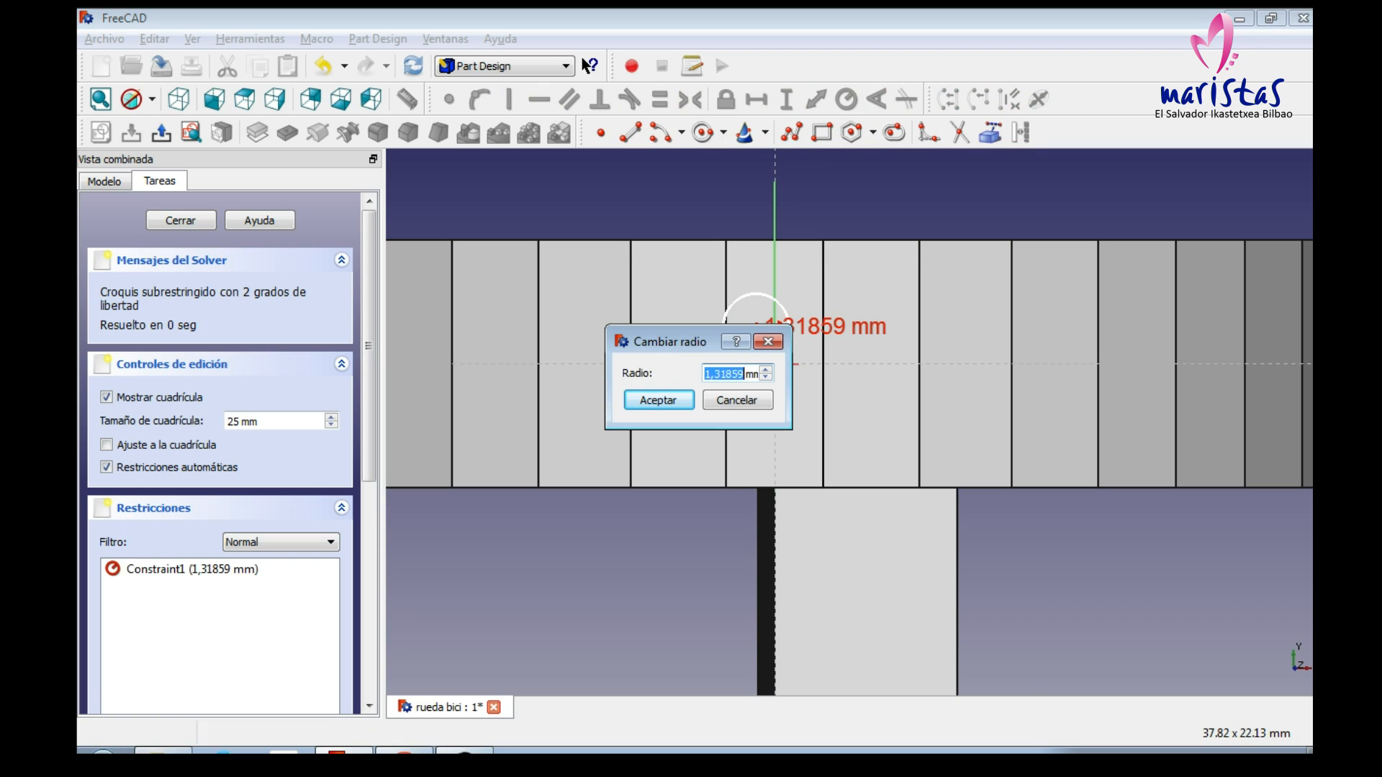
type("1")
key("Return")
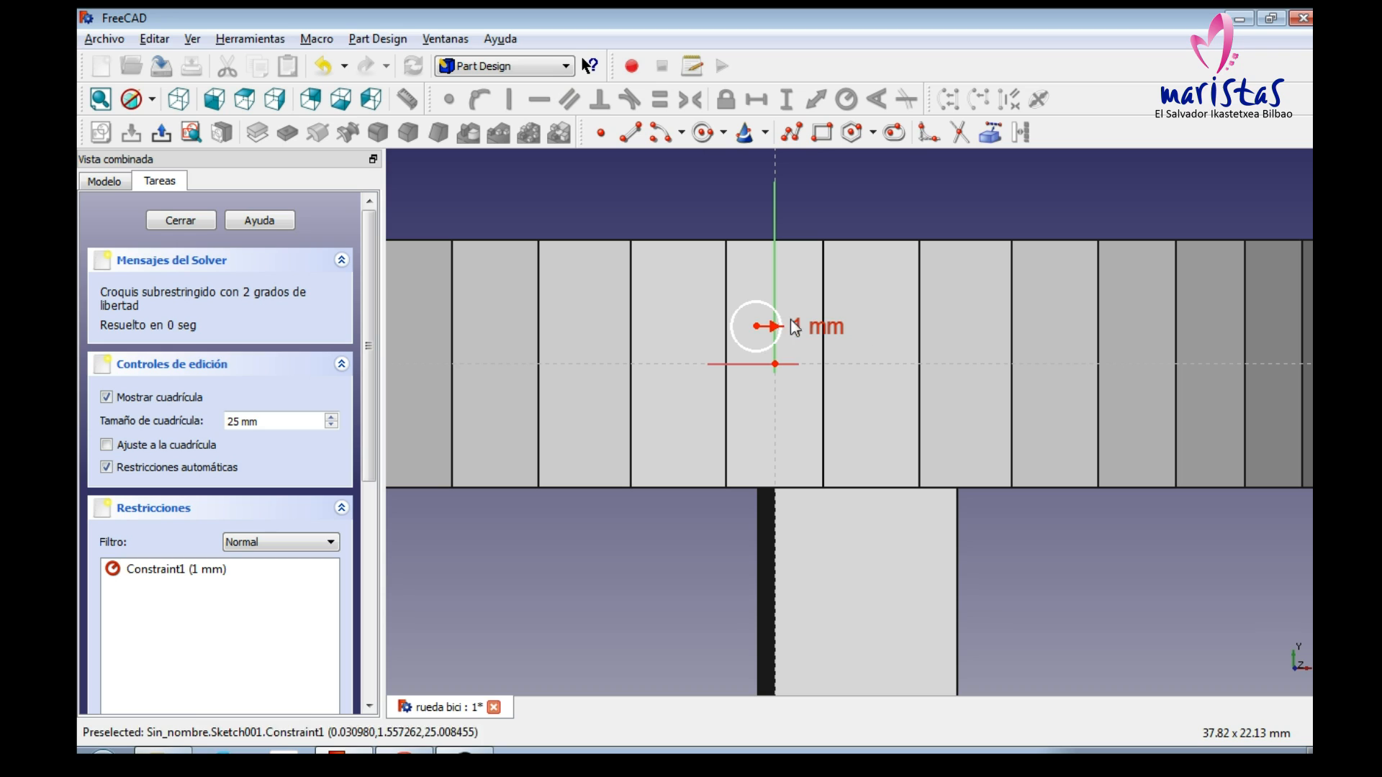
Step: Make the circle's centre coincident with the sketch origin, and save the document with the sketch closed
left_click_drag(763, 332, 786, 360)
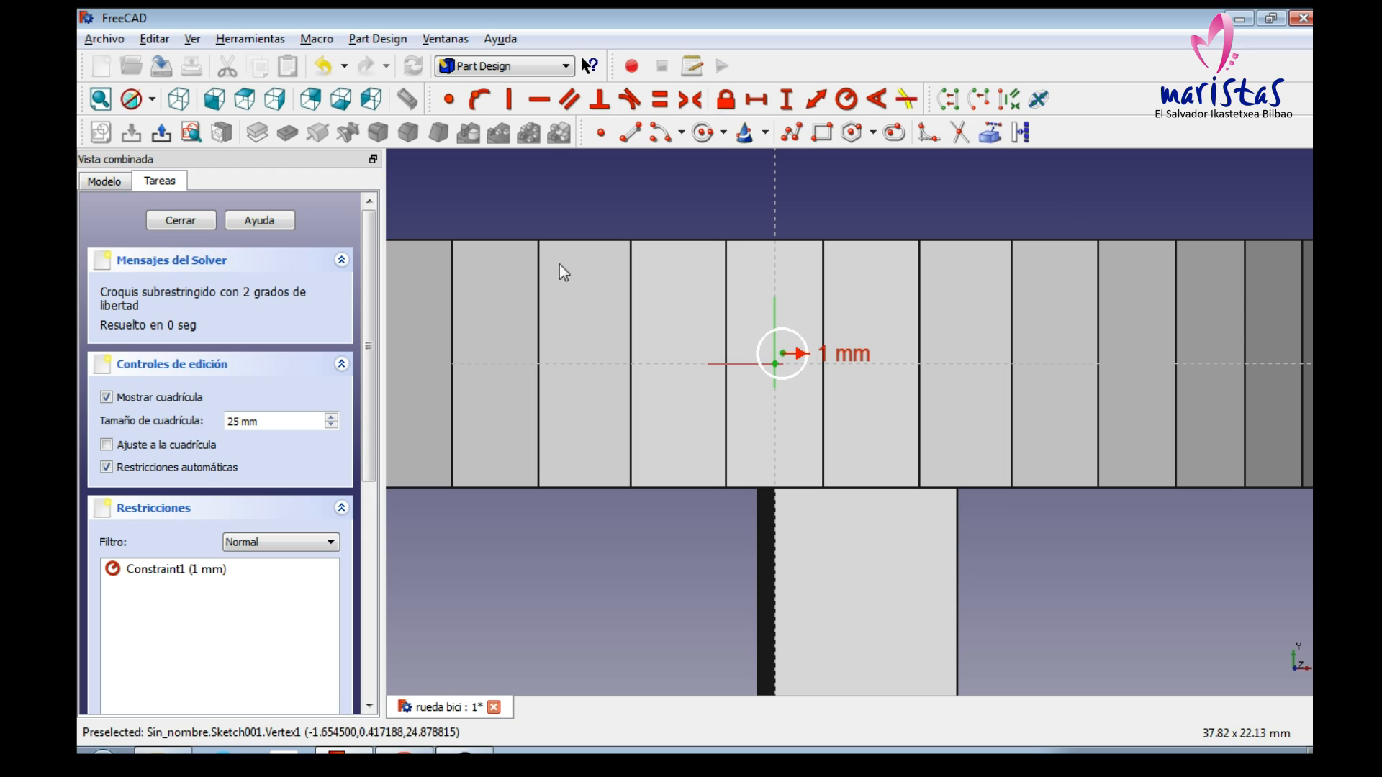
left_click(446, 101)
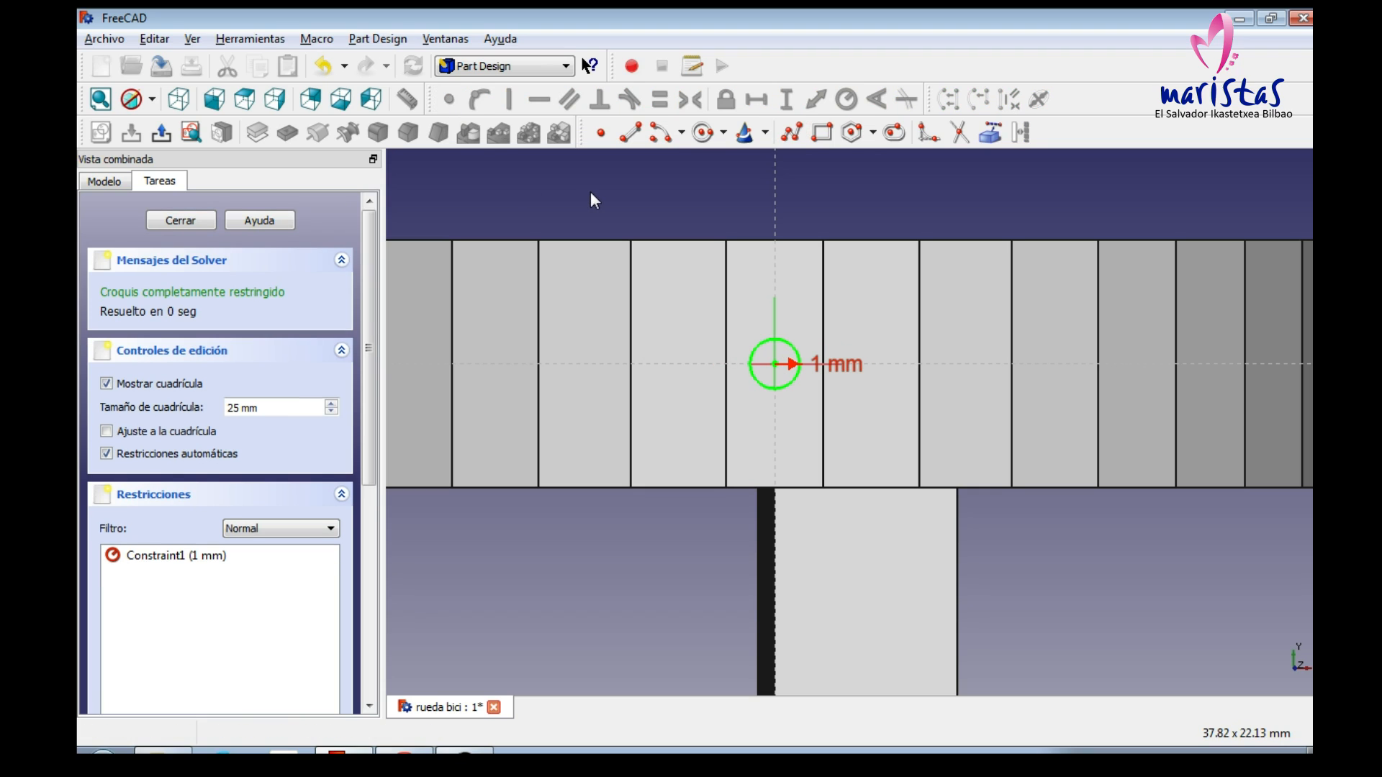
left_click(173, 220)
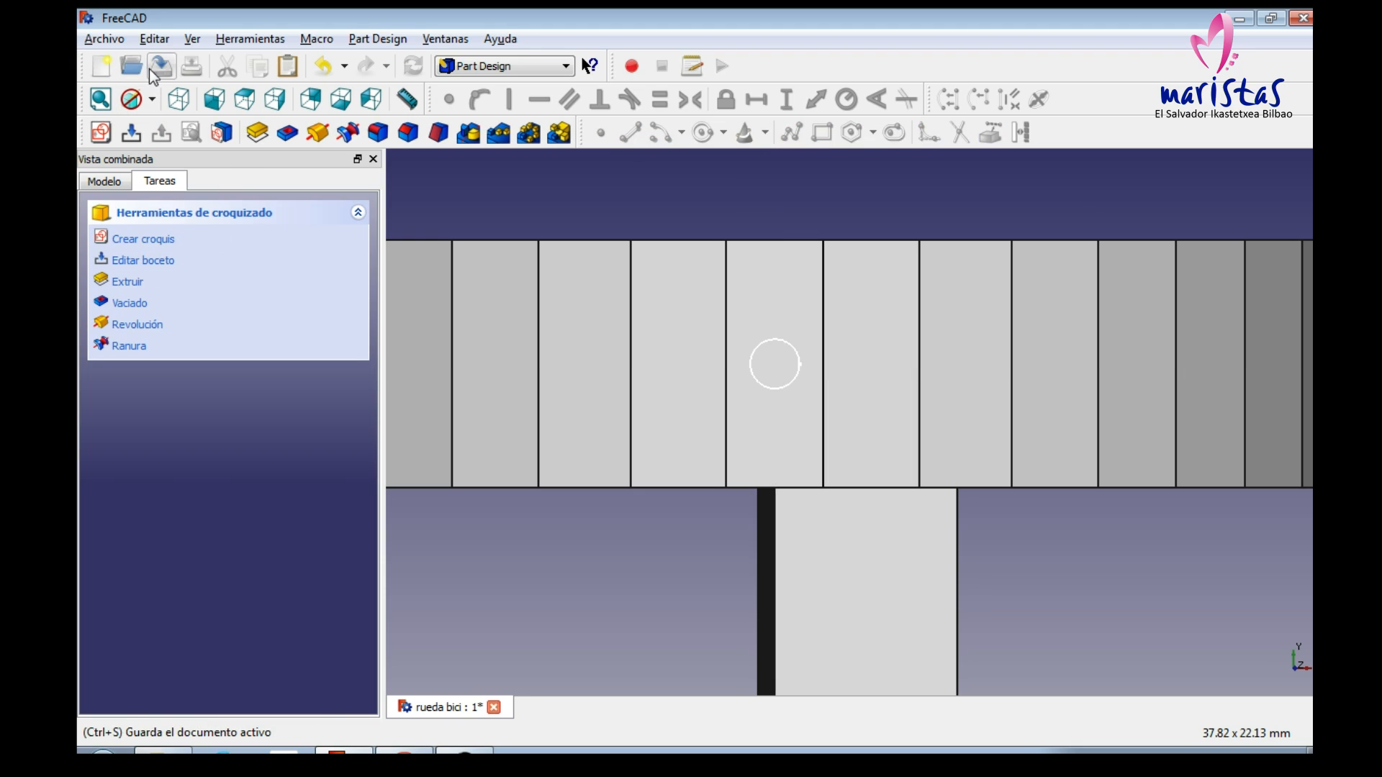
left_click(153, 68)
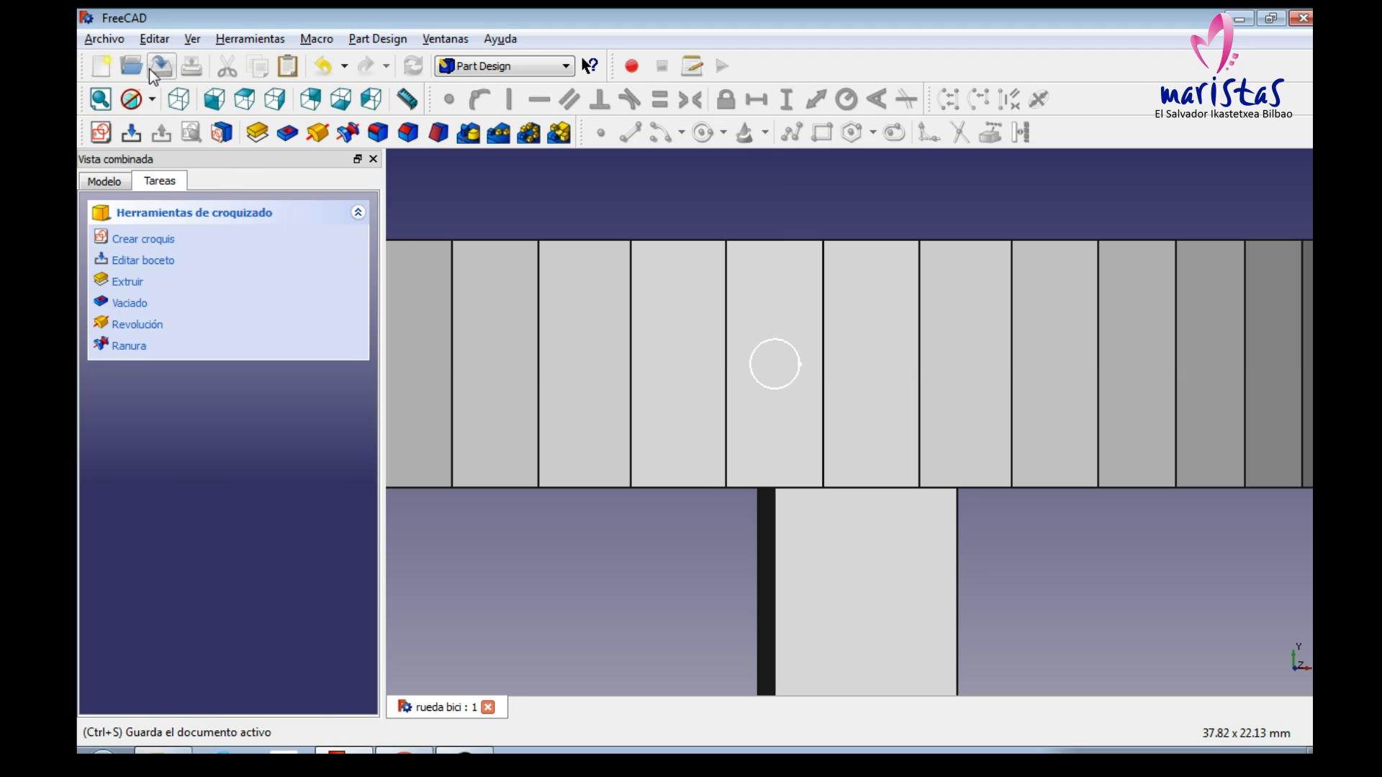
Step: Extrude the circle sketch 275 mm outward from the hub rim to form a spoke
left_click(104, 99)
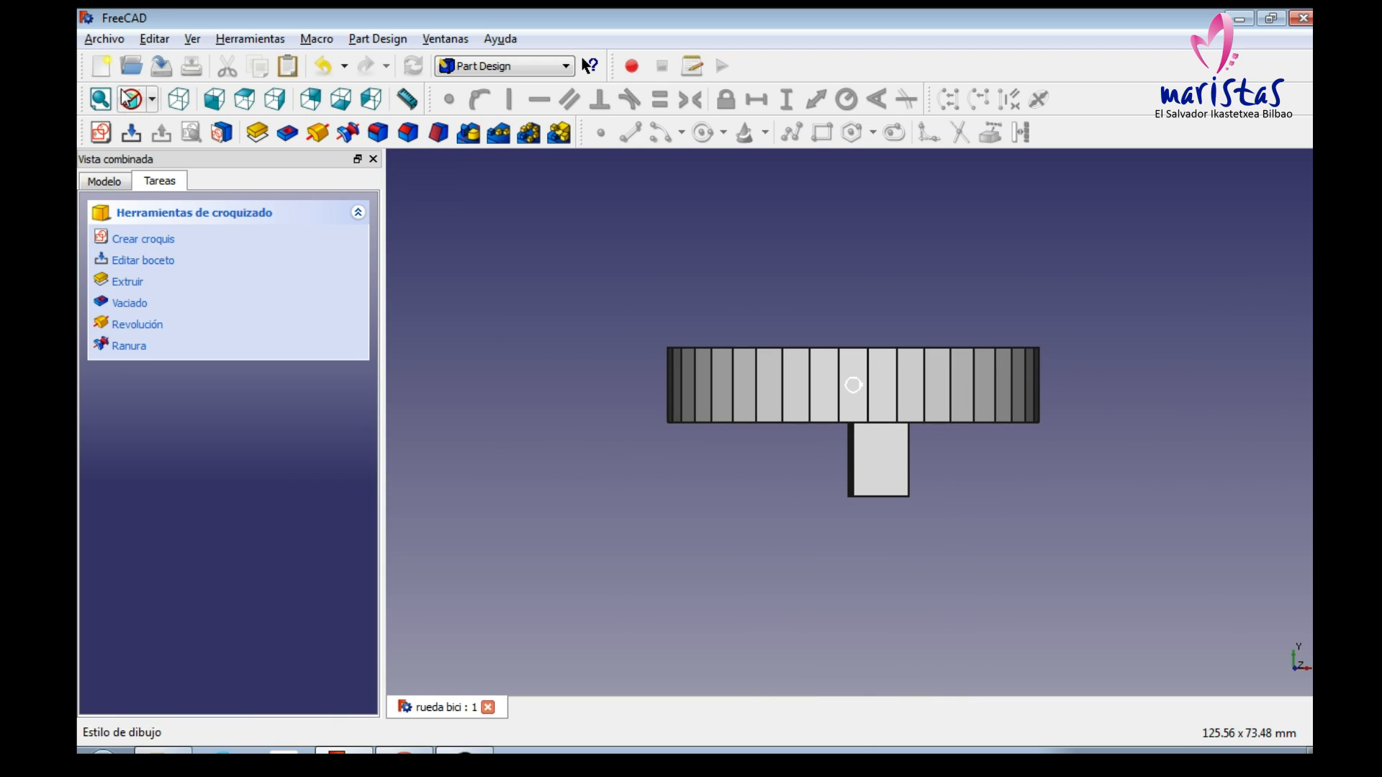
left_click(175, 101)
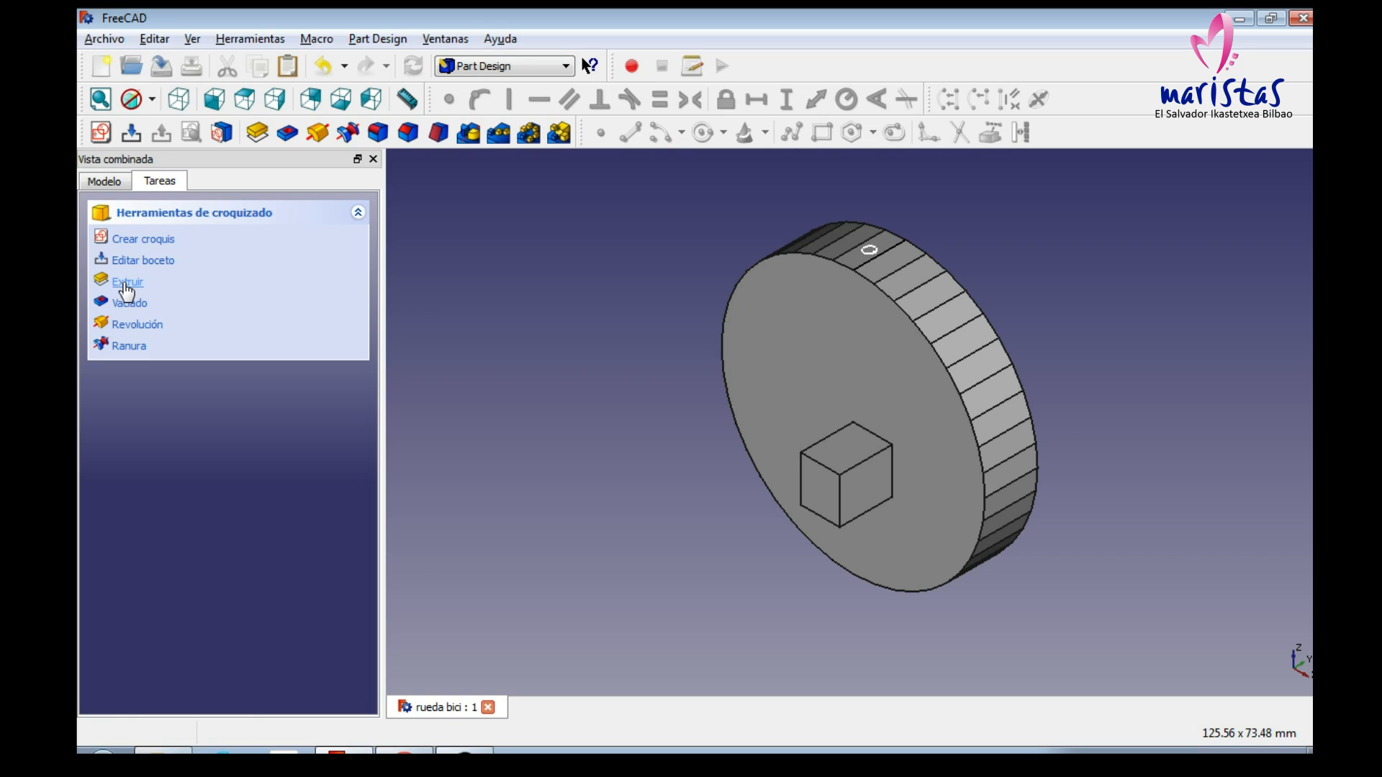
left_click(257, 132)
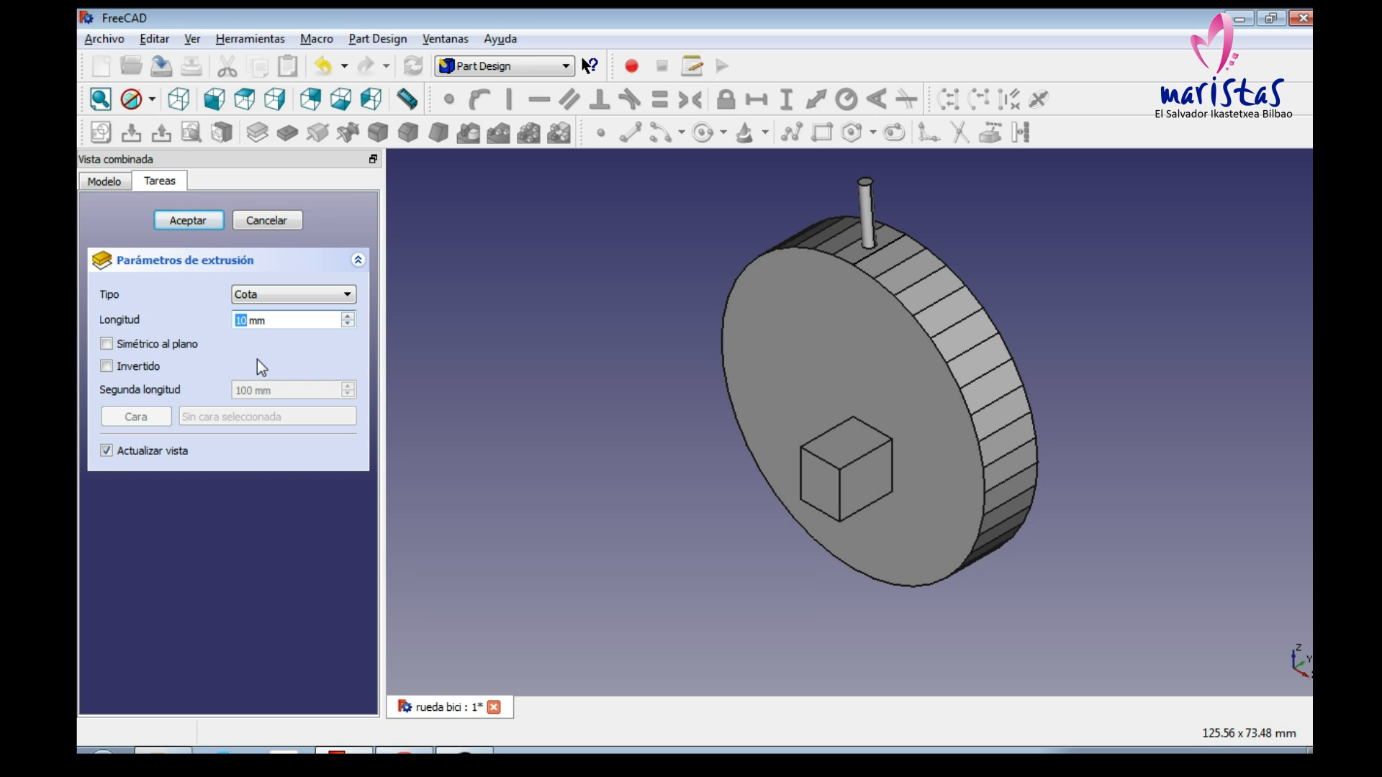
type("275mm")
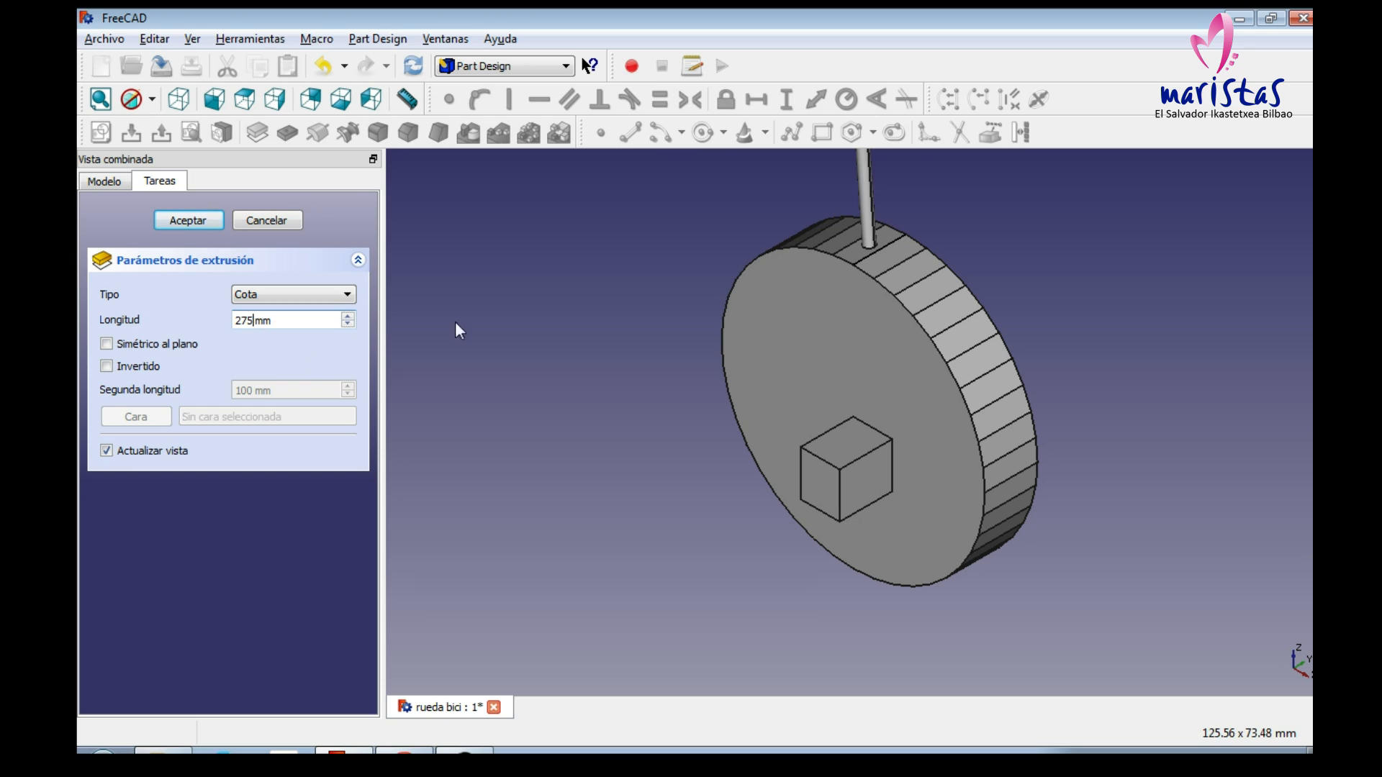
scroll(455, 322, "down", 9)
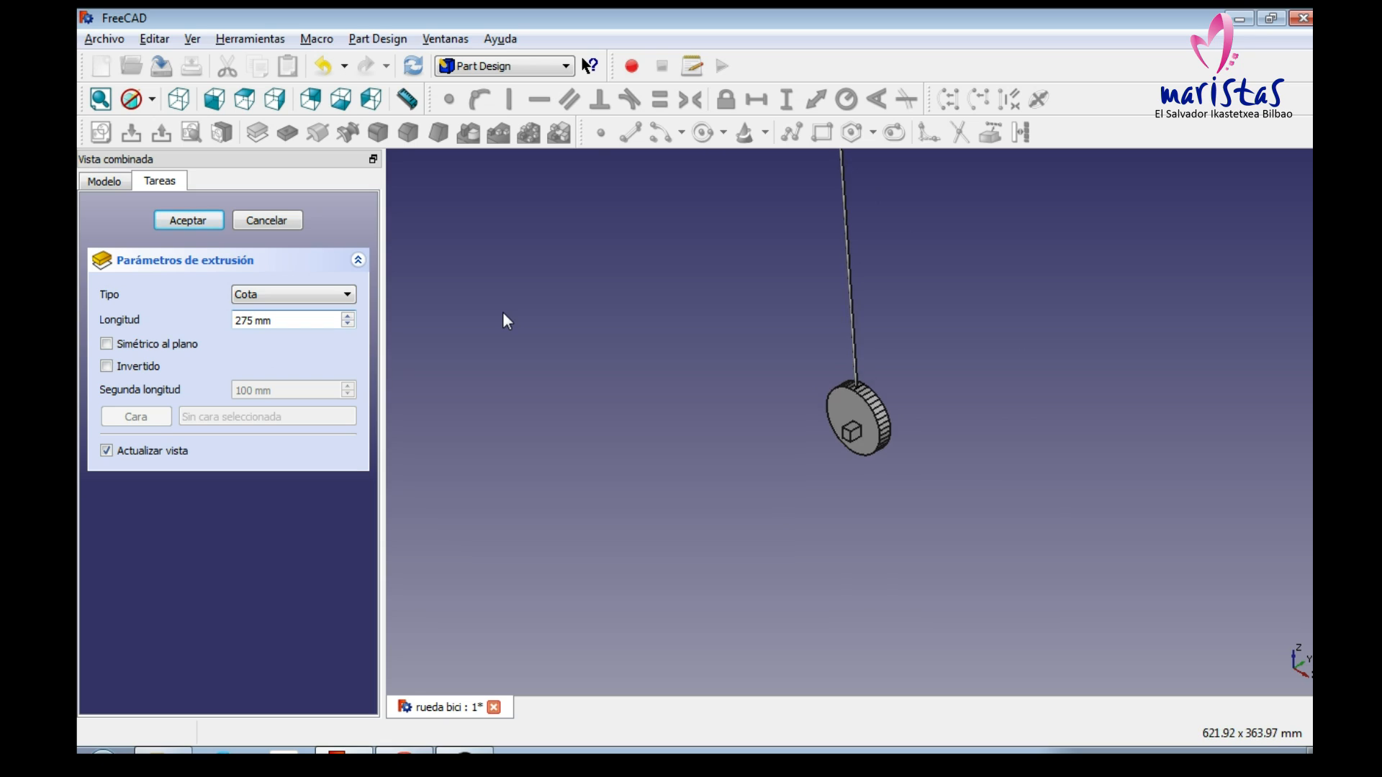
type("5")
middle_click_drag(644, 337, 614, 444)
scroll(607, 444, "up", 1)
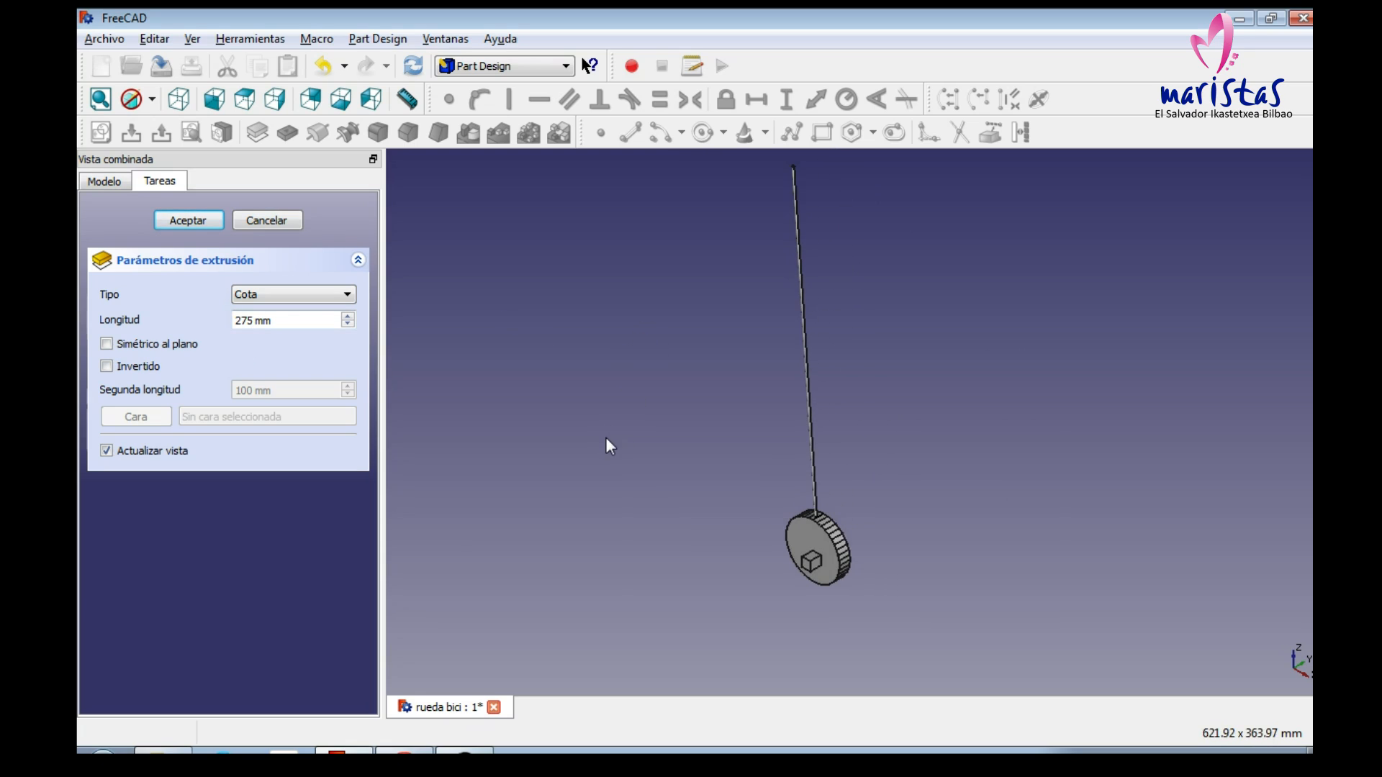
scroll(603, 460, "up", 2)
middle_click_drag(624, 588, 619, 391)
scroll(607, 412, "up", 4)
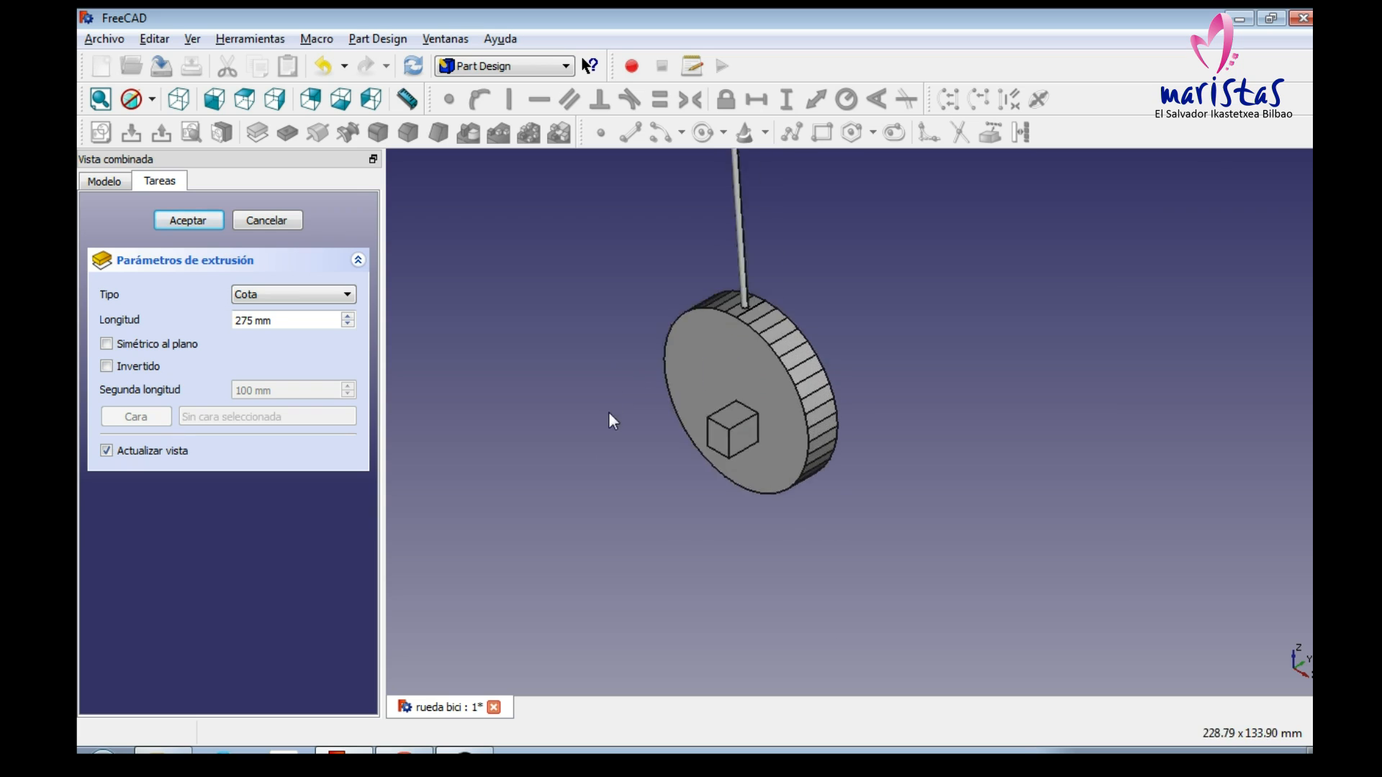
middle_click_drag(521, 323, 604, 432)
scroll(606, 433, "up", 3)
middle_click_drag(526, 496, 540, 420)
left_click(194, 224)
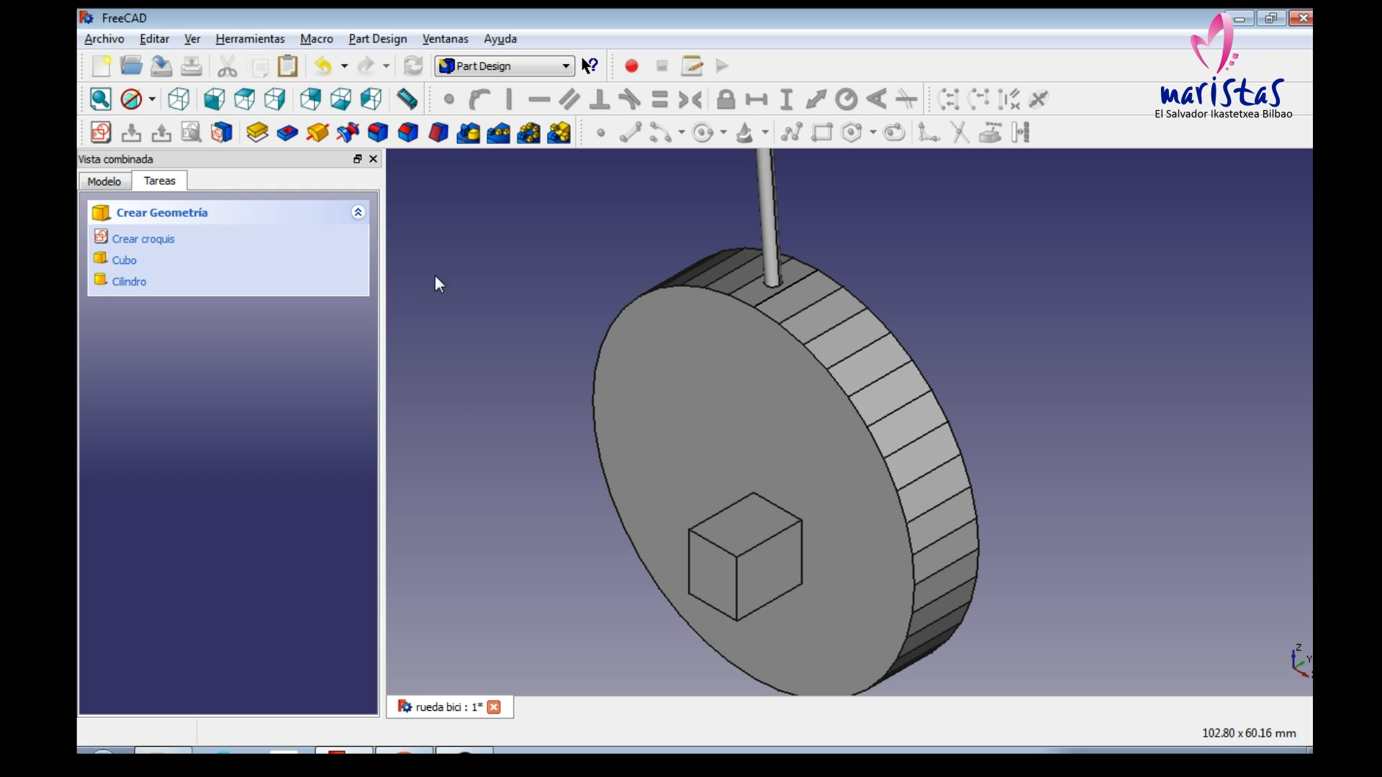
Step: Start a polar pattern of the spoke extrusion, using the block's top edge along the hub's central axis as the rotation axis
left_click(529, 133)
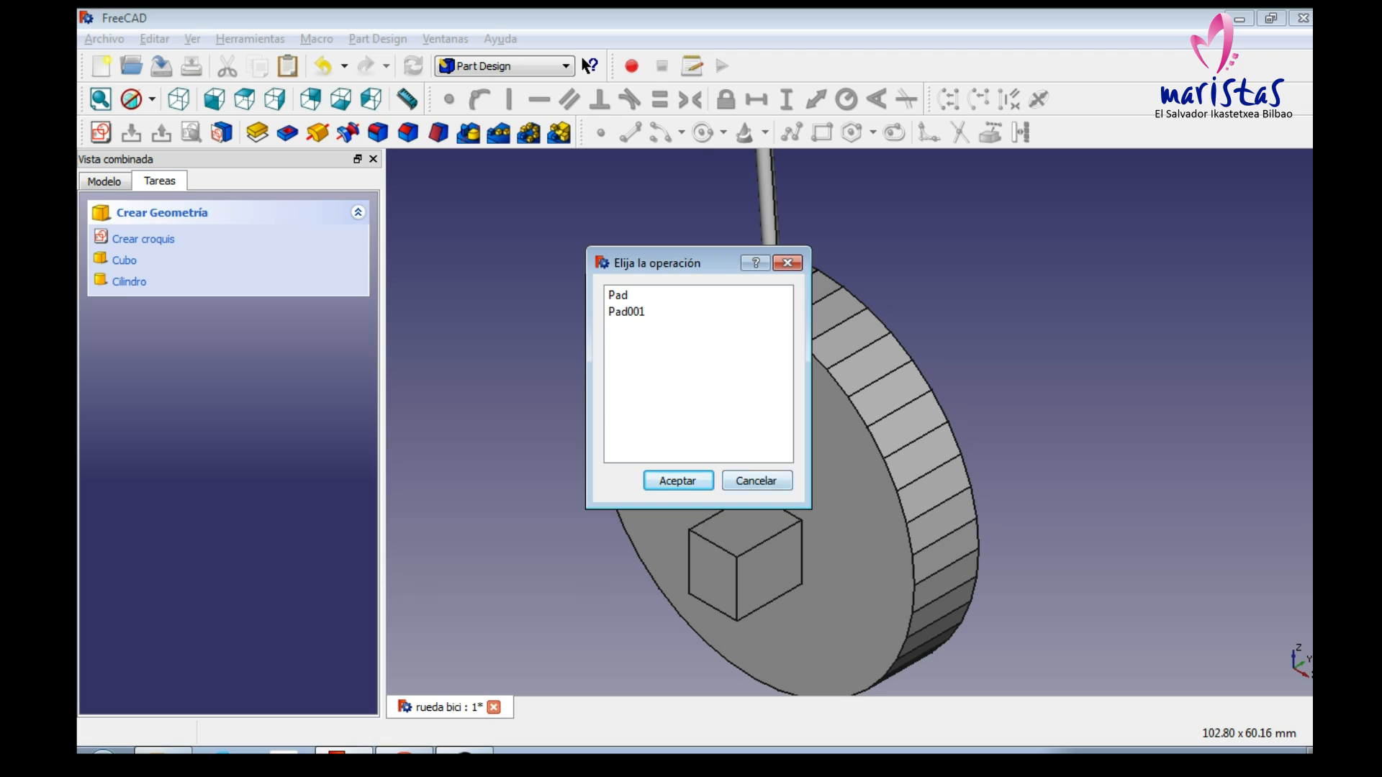
key("Escape")
left_click(151, 310)
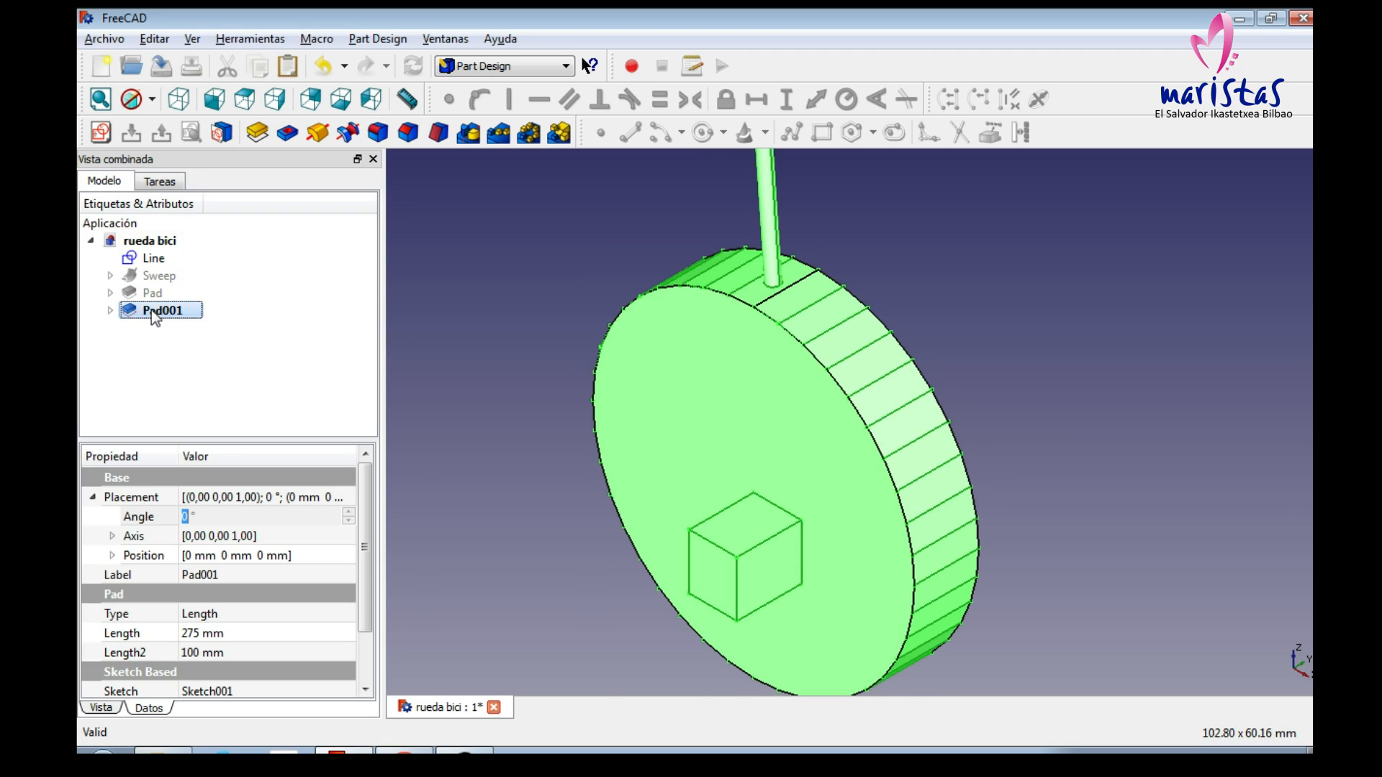
left_click(531, 133)
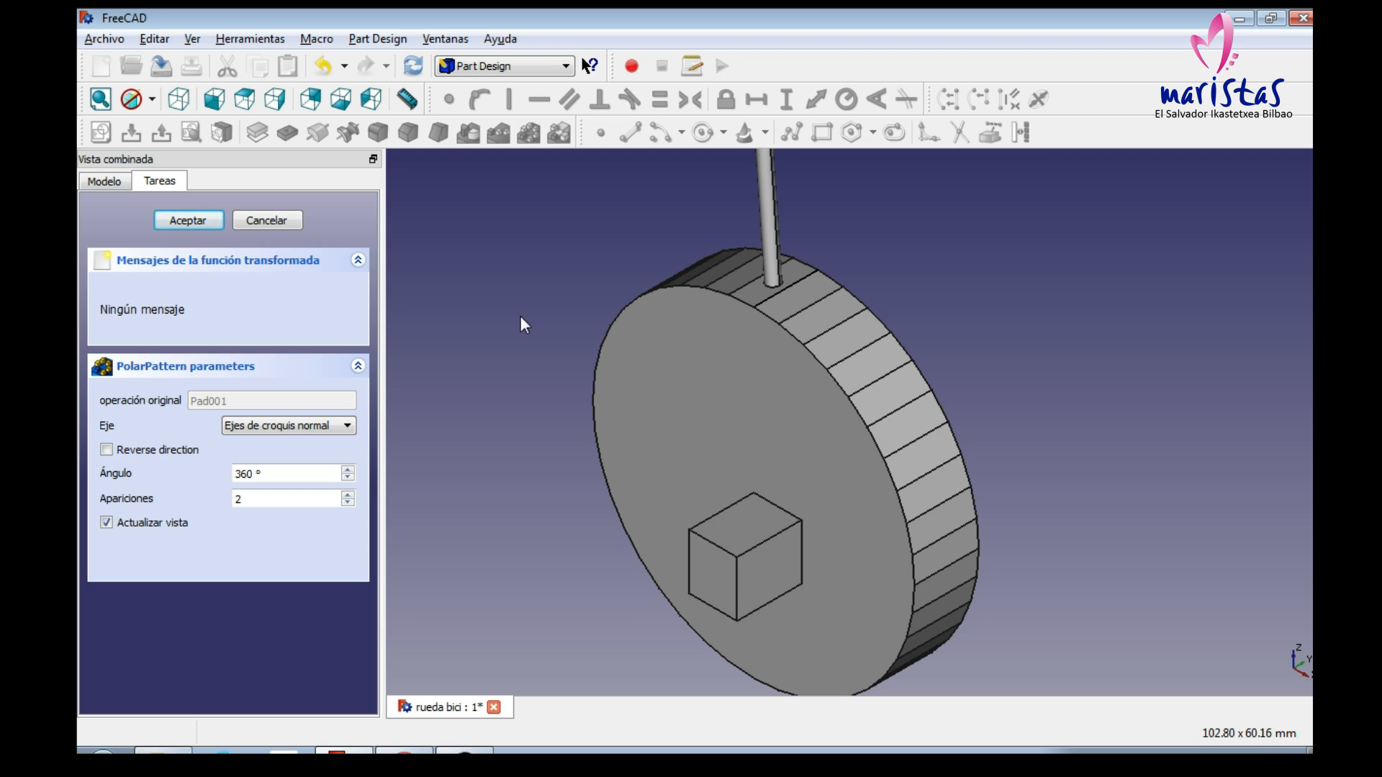
scroll(520, 324, "down", 5)
scroll(520, 315, "up", 5)
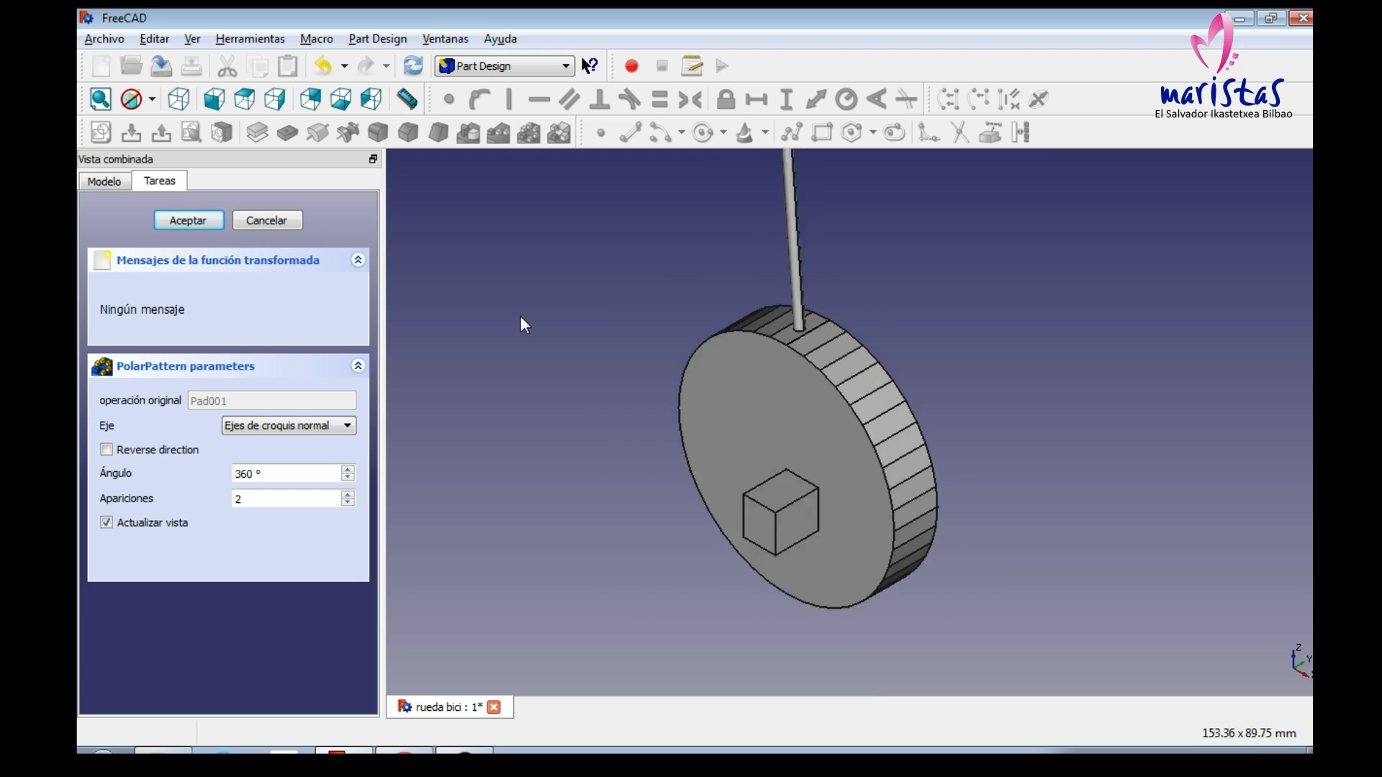
left_click(340, 425)
left_click(321, 455)
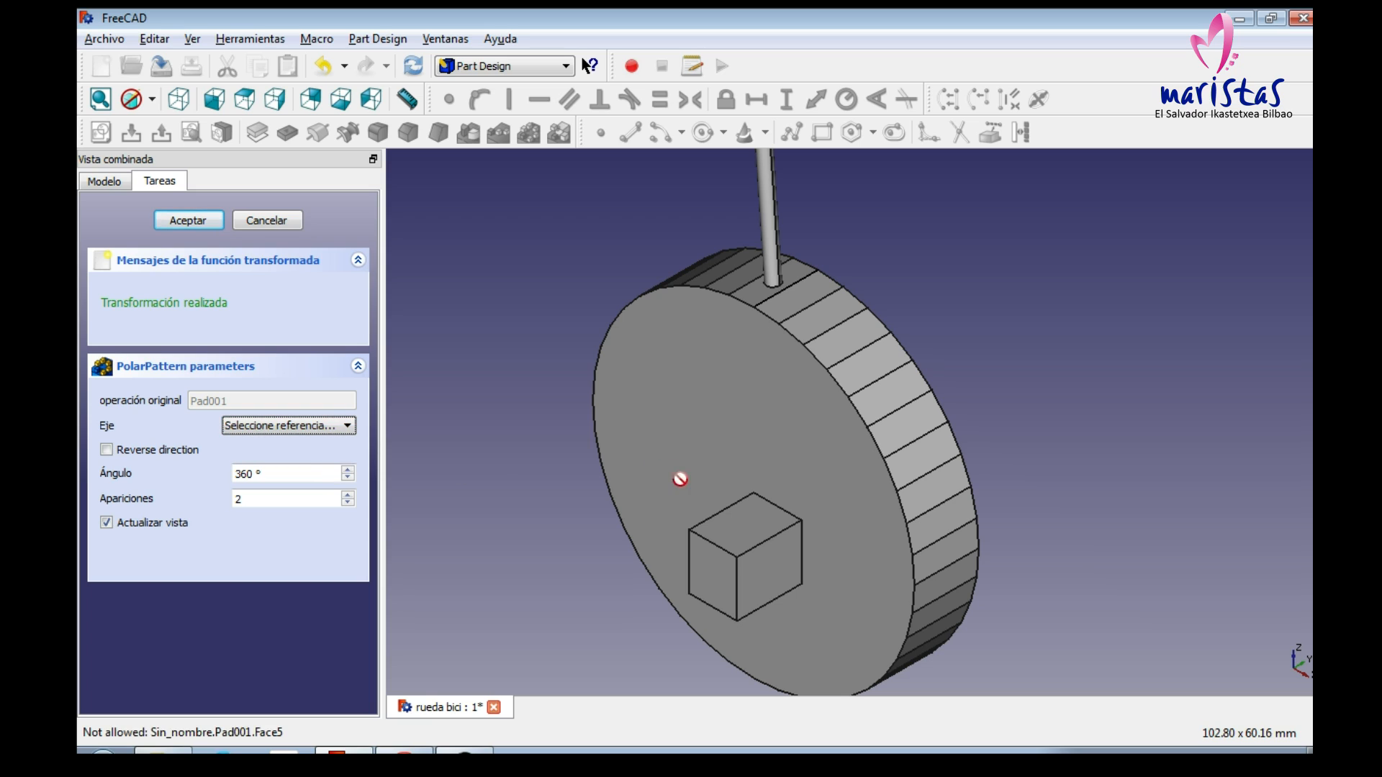
left_click(723, 515)
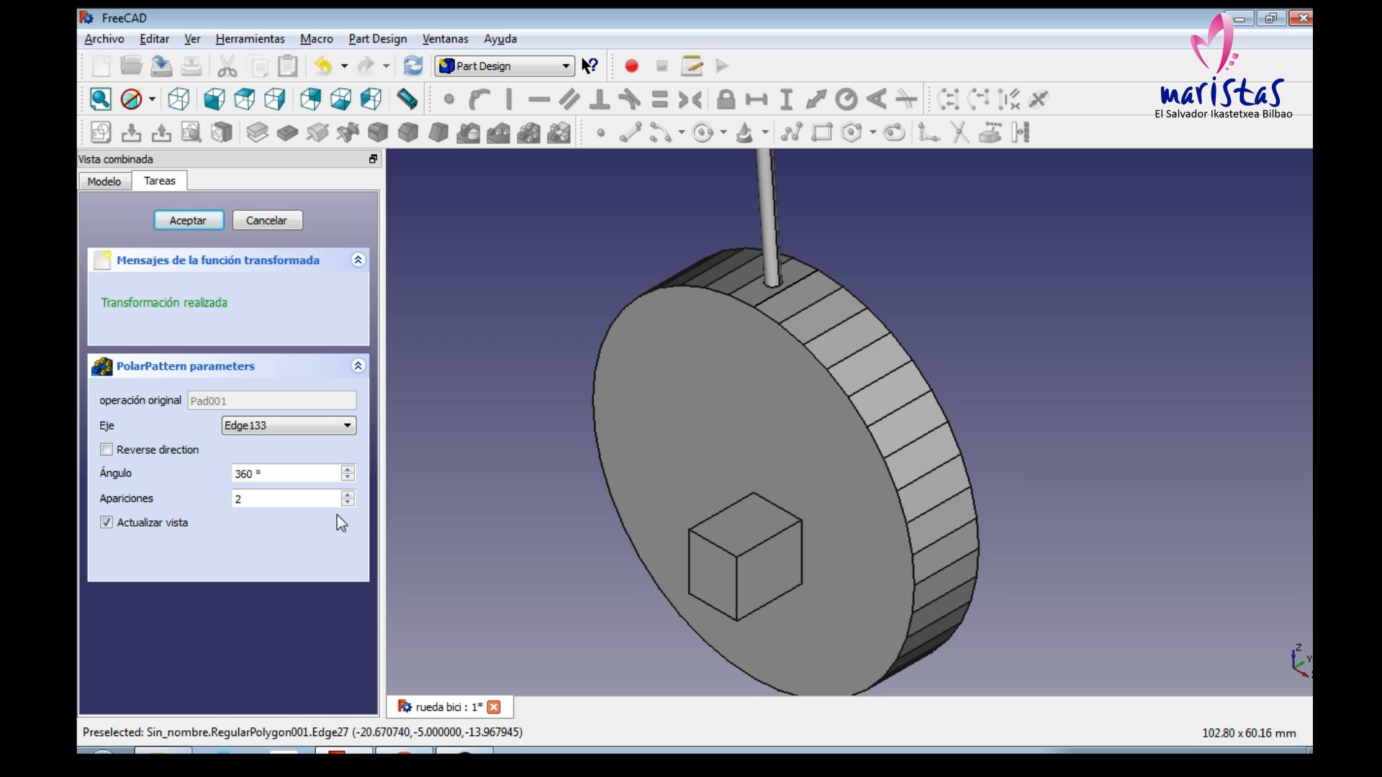
Step: Set the spoke's polar pattern to 40 occurrences over 360° and apply it
scroll(506, 515, "down", 5)
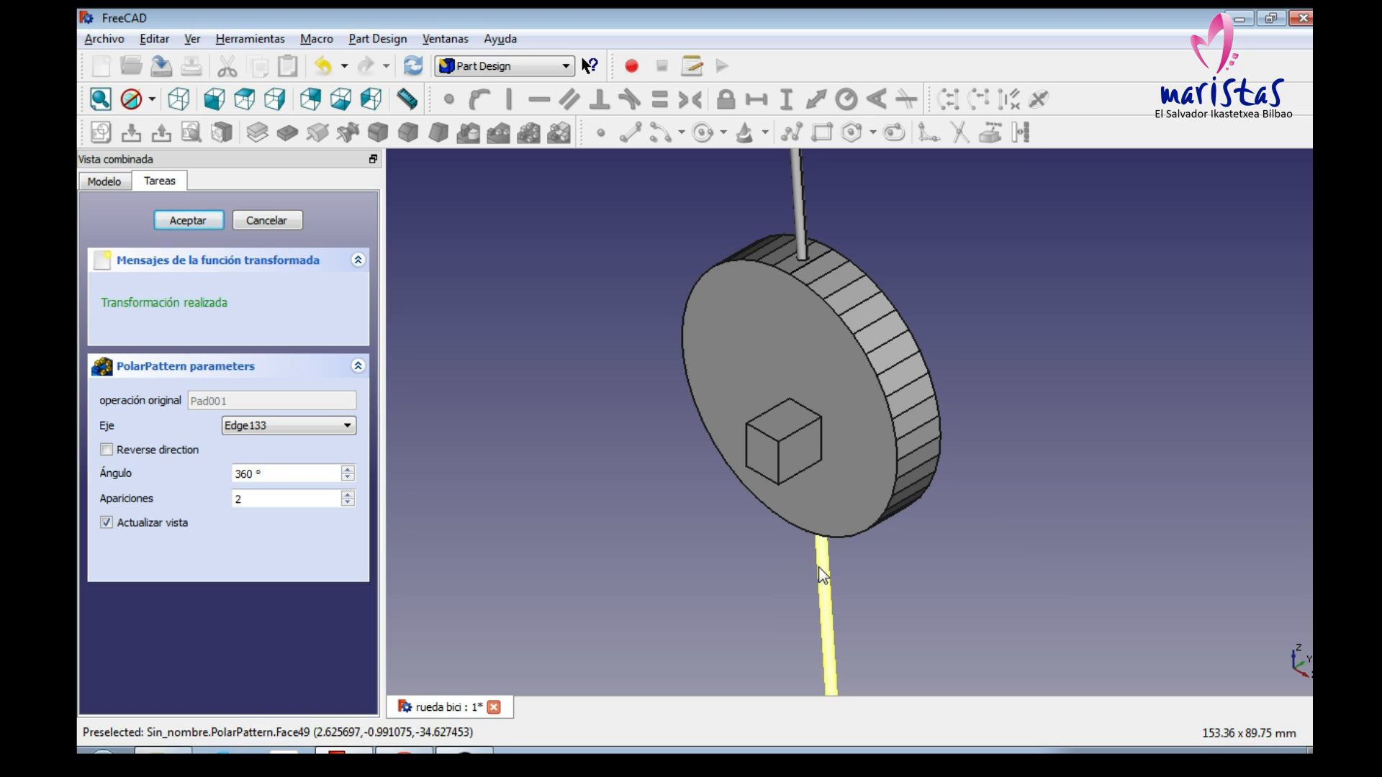
left_click(273, 498)
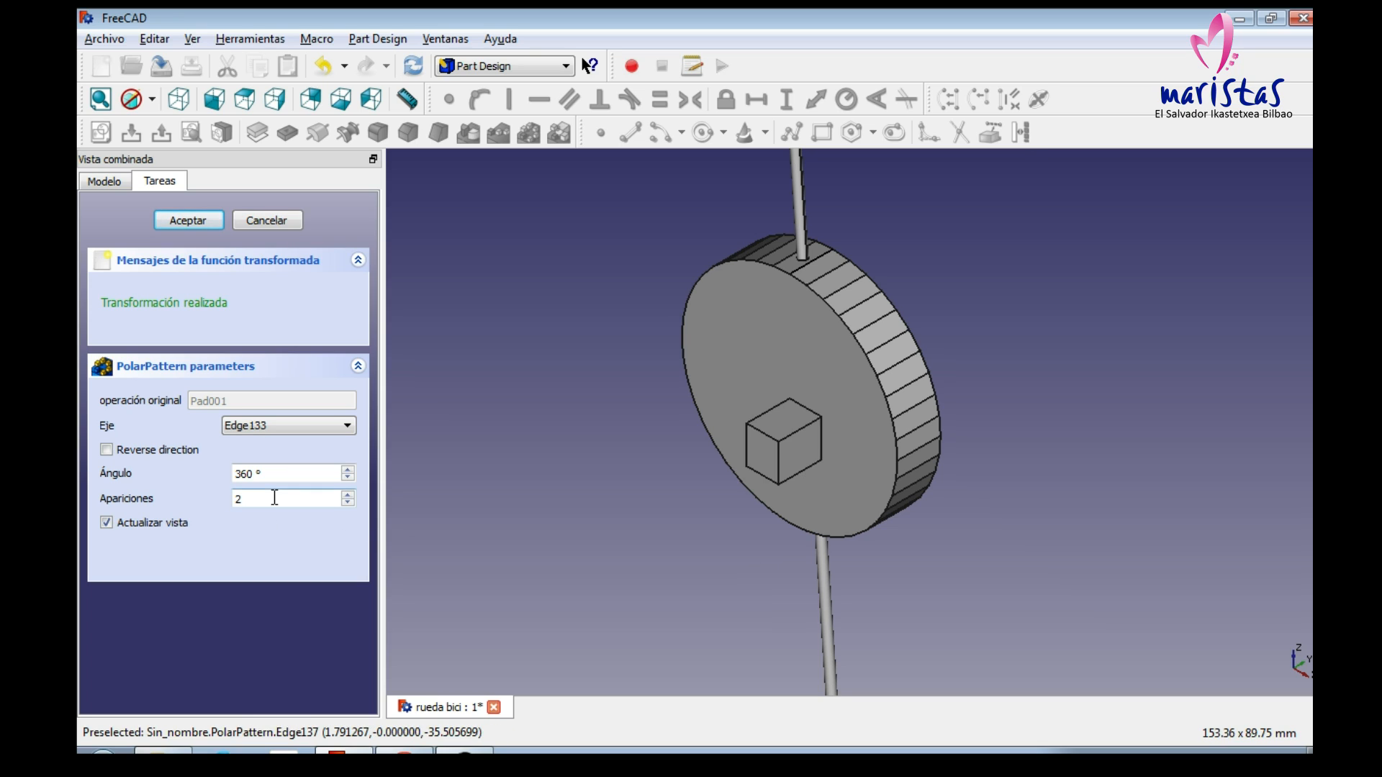
key("BackSpace")
type("40")
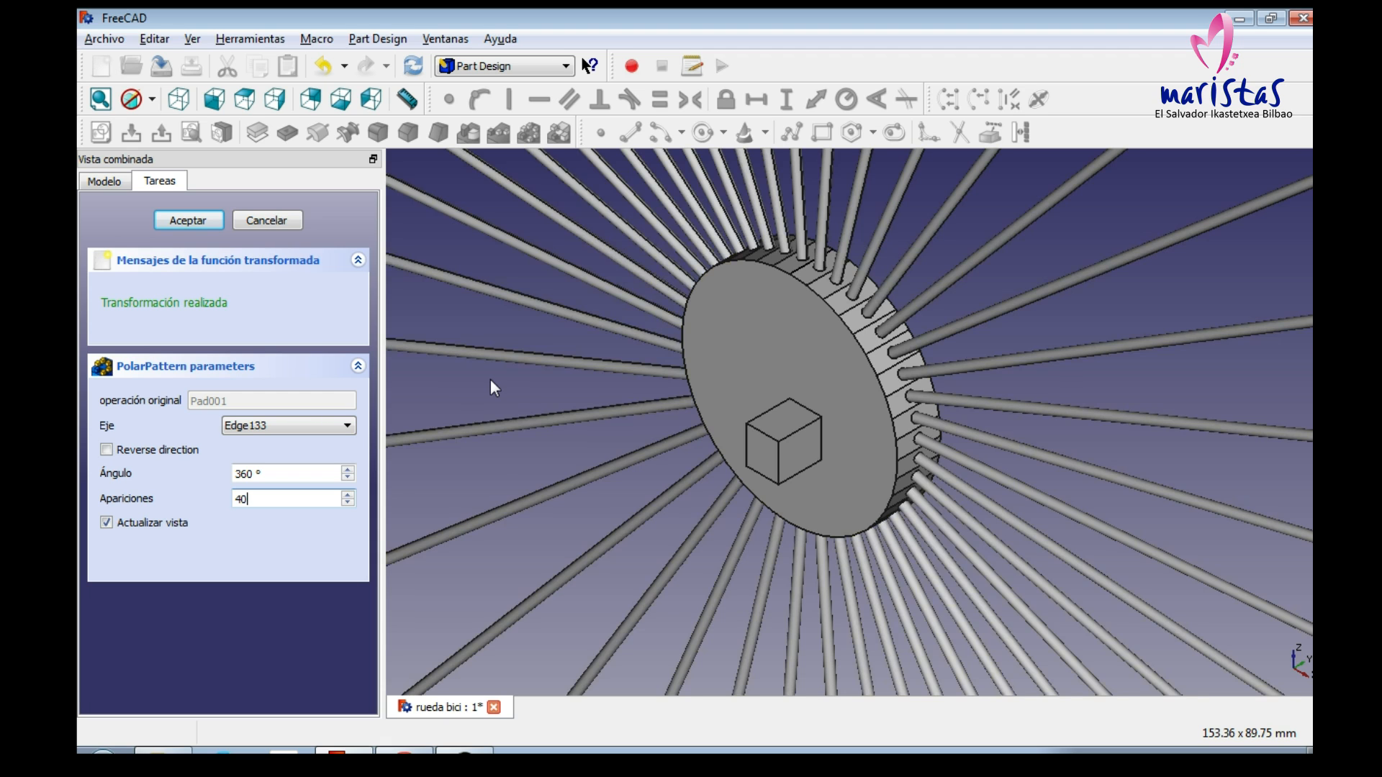
scroll(1031, 475, "down", 5)
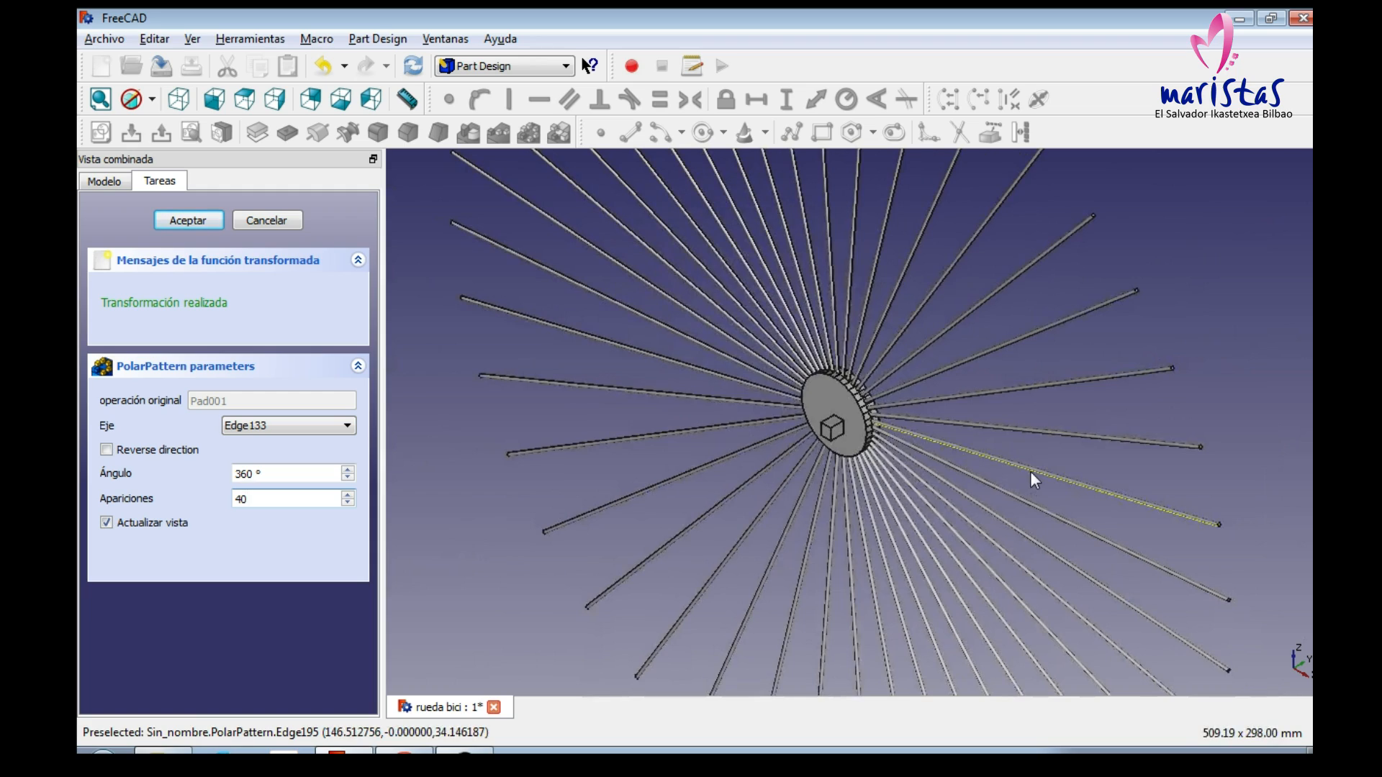
scroll(846, 508, "up", 5)
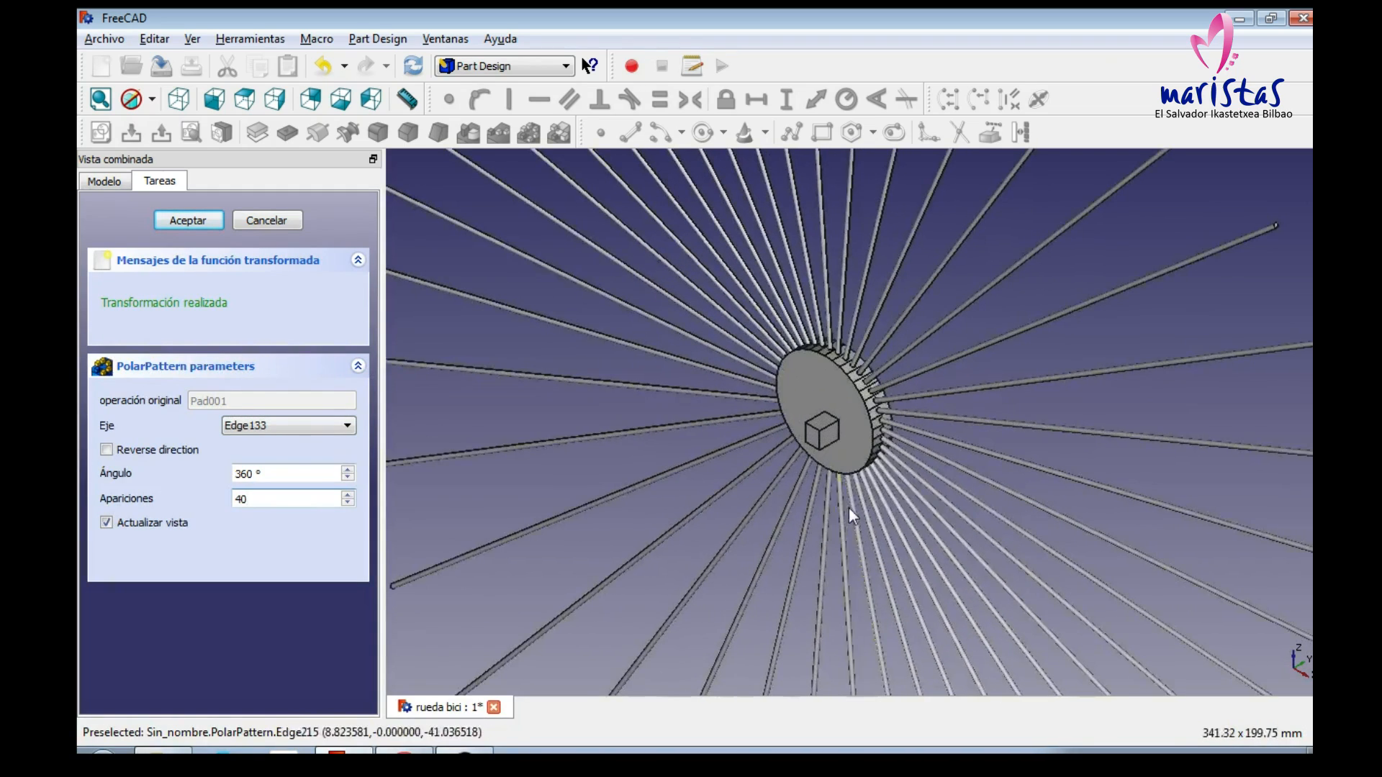
scroll(985, 517, "up", 5)
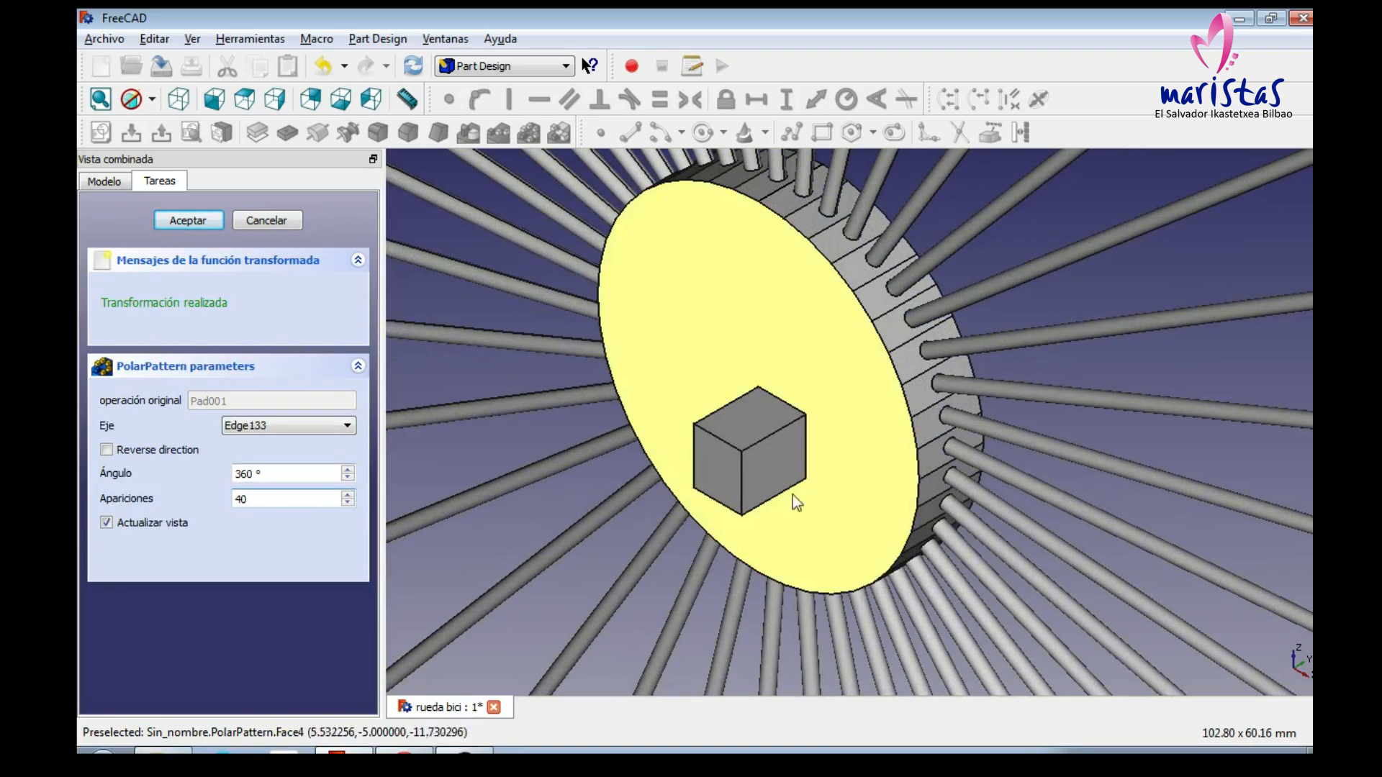
left_click(718, 472)
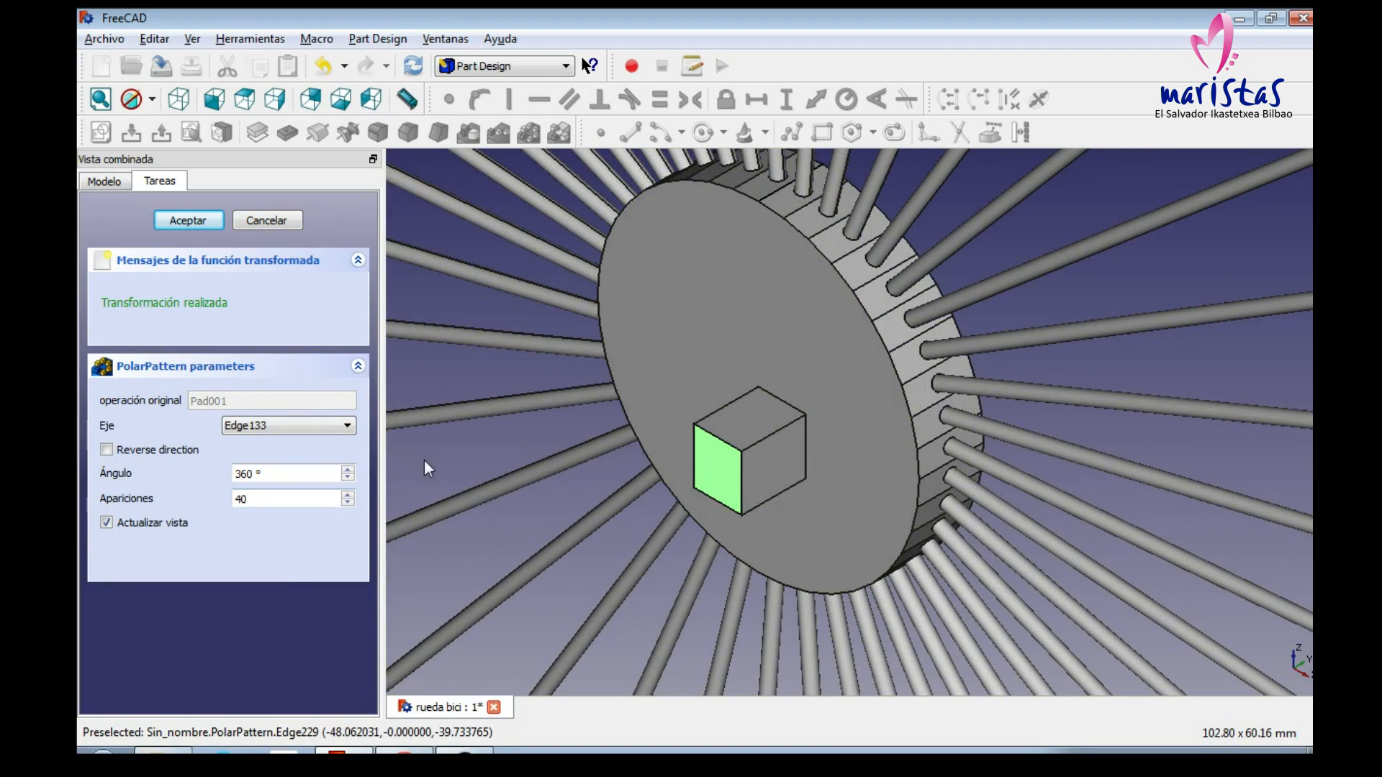
left_click(181, 216)
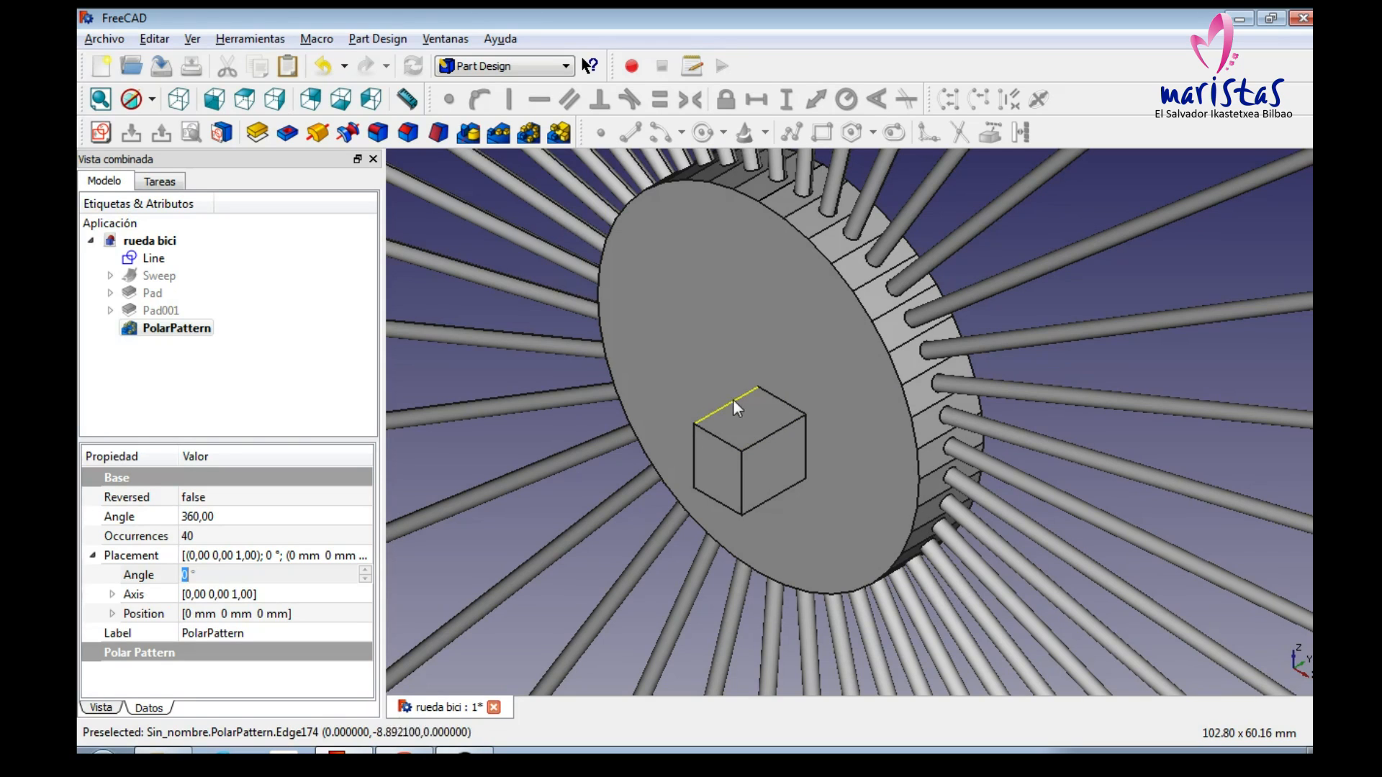
Step: Create a sketch on the block's front face and link the face's two vertical edges as external geometry
double_click(709, 483)
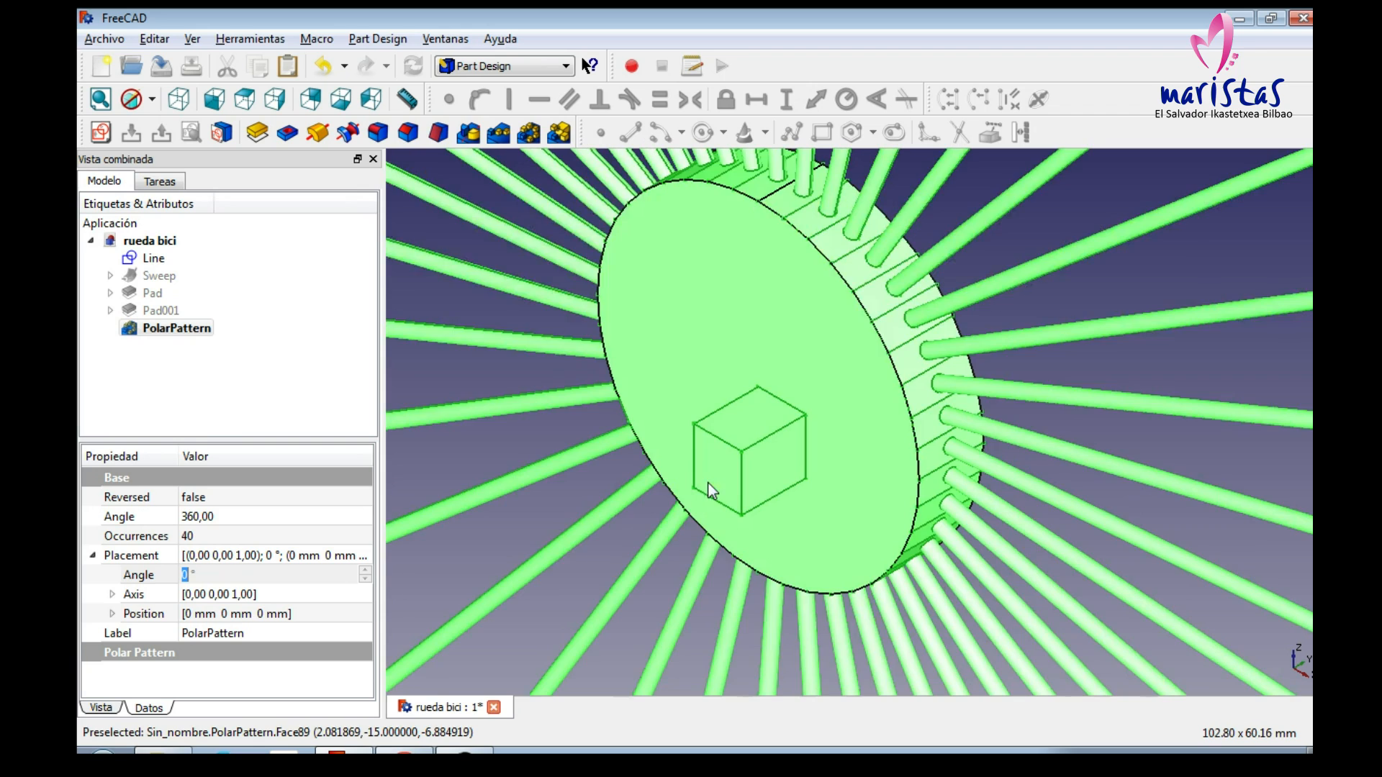
left_click(727, 481)
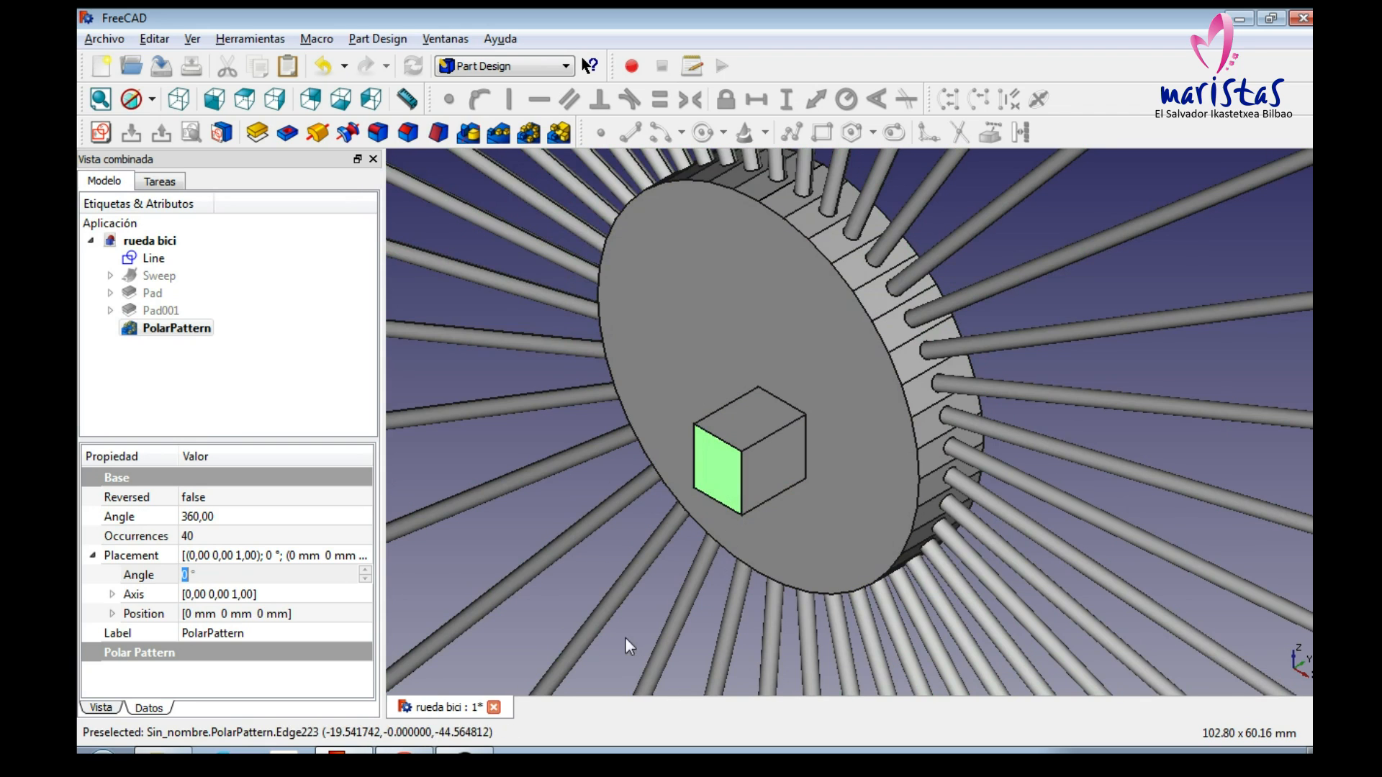
left_click(102, 132)
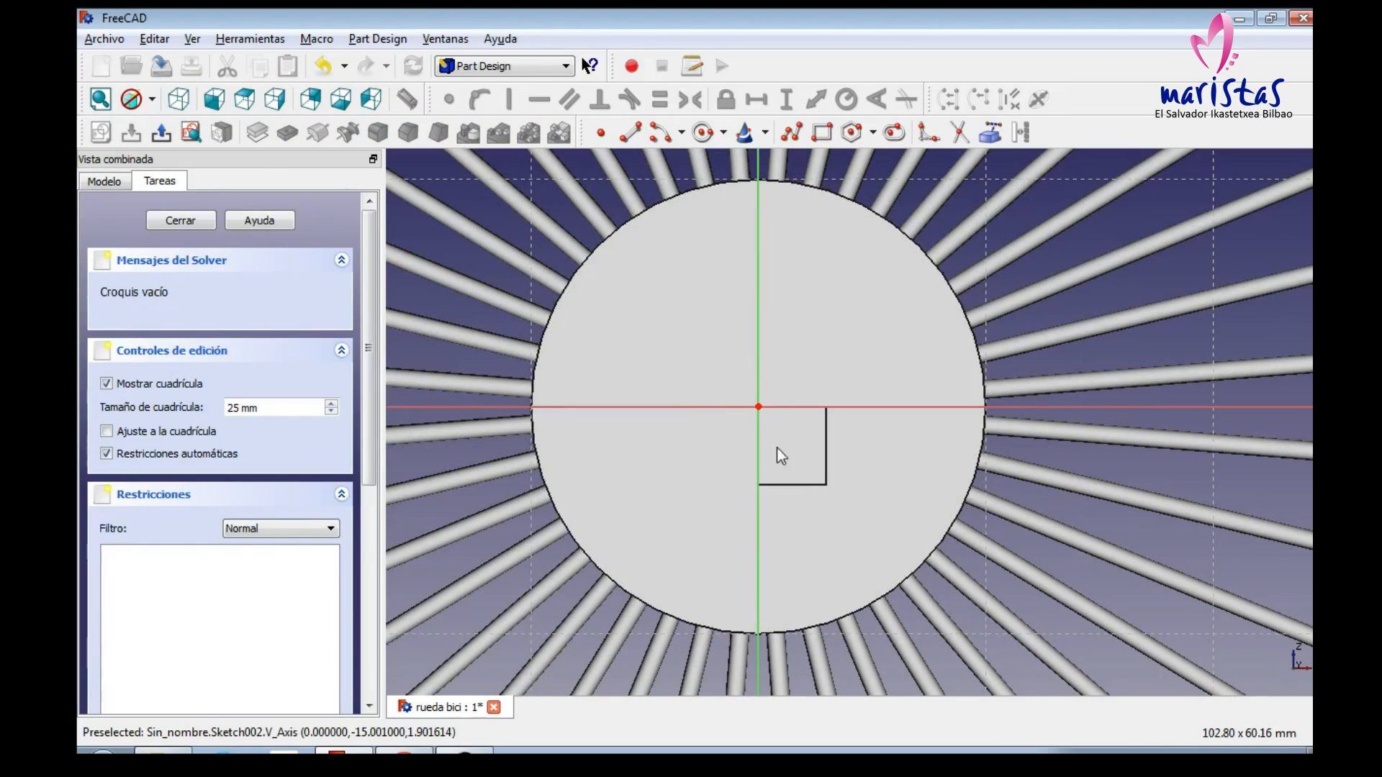
scroll(776, 467, "up", 5)
scroll(828, 410, "up", 2)
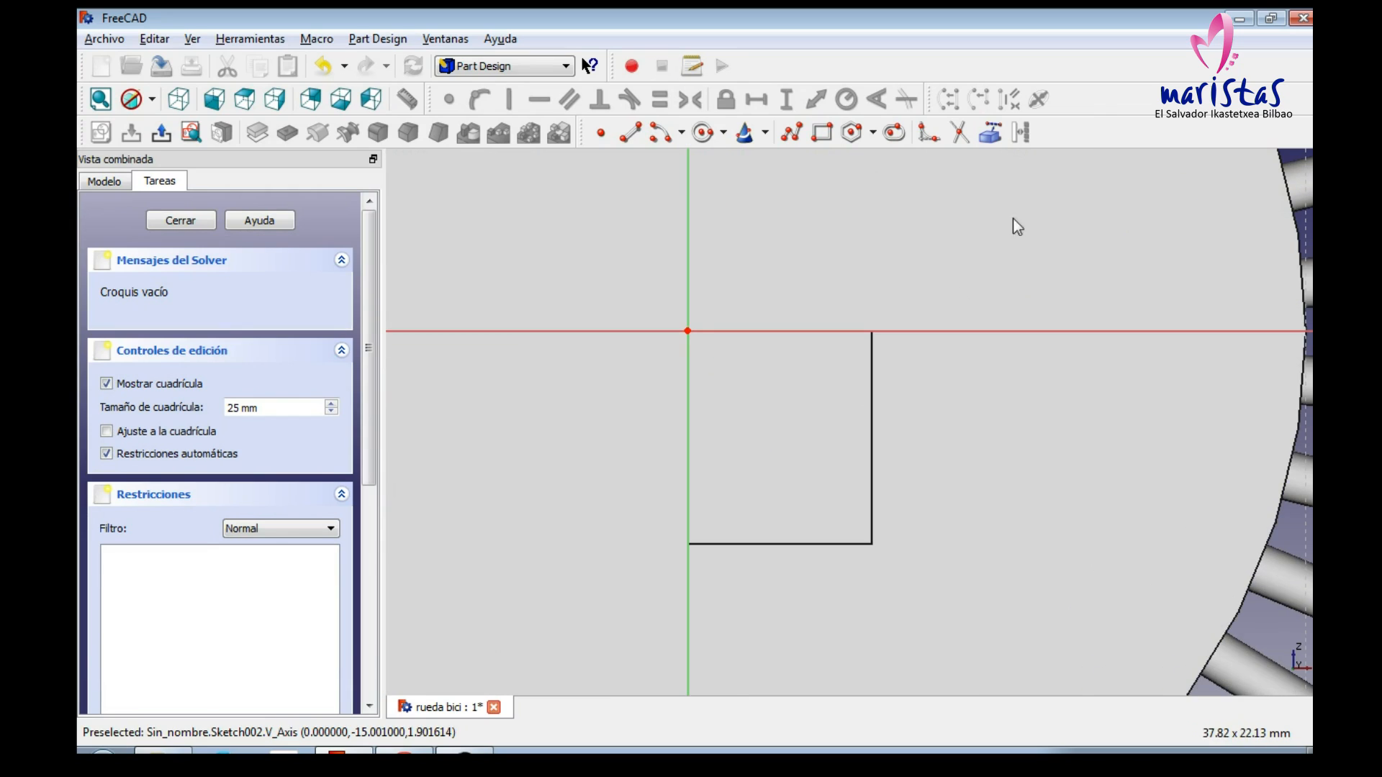
left_click(990, 132)
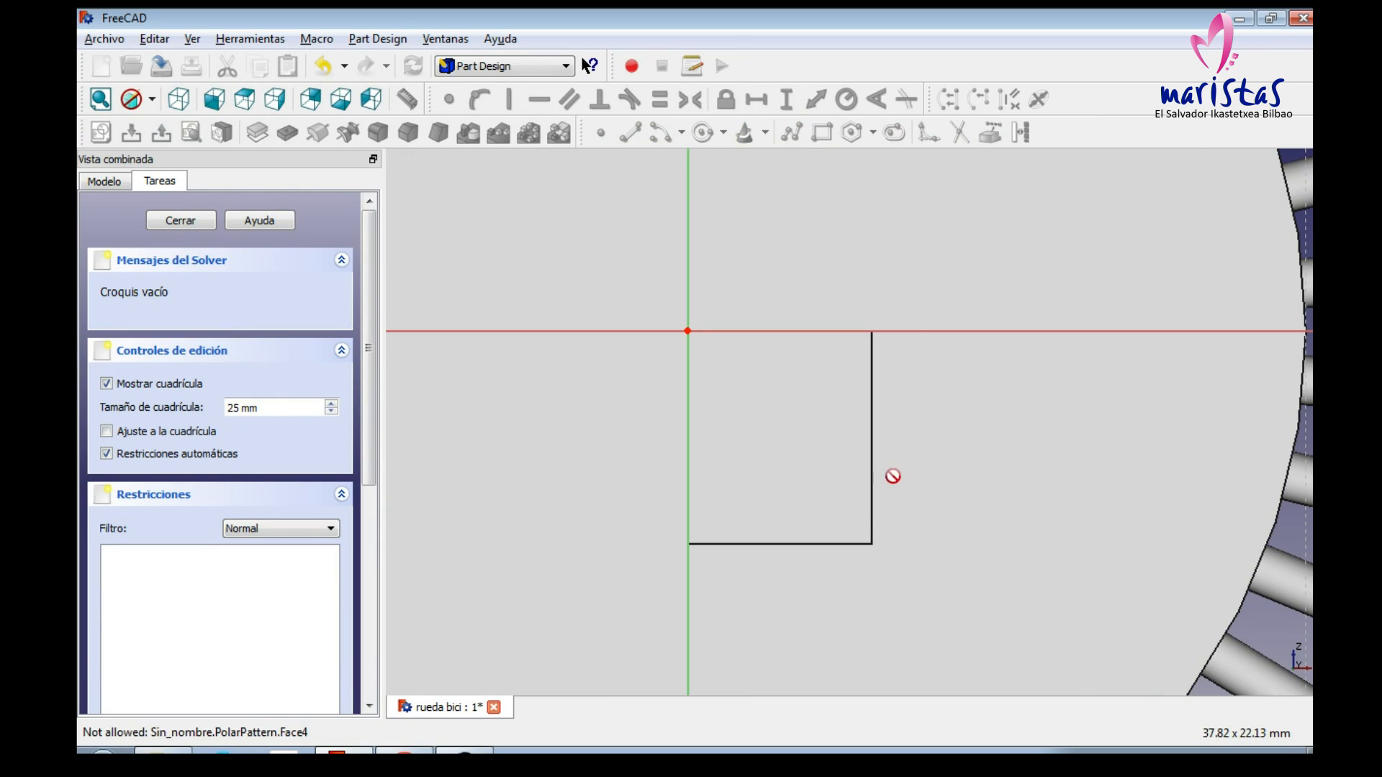
left_click(872, 509)
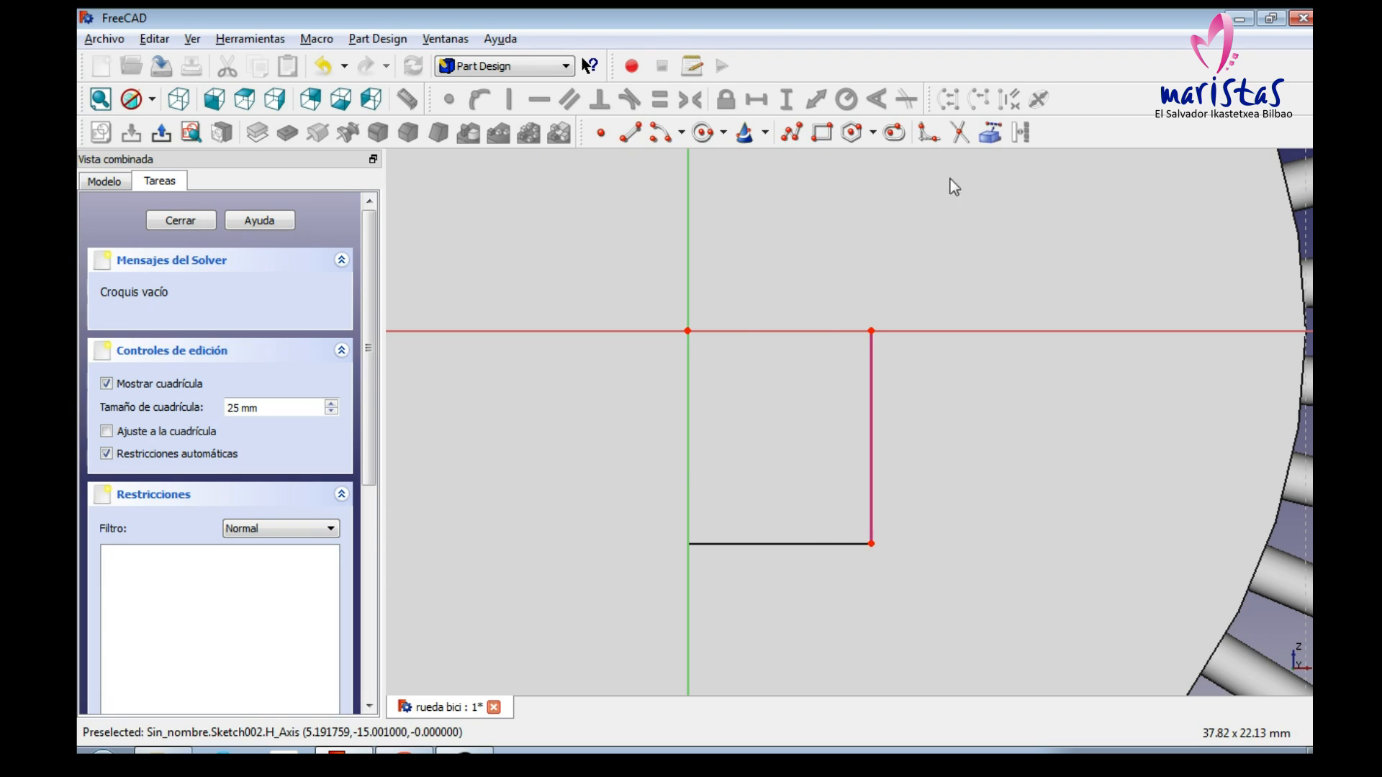
left_click(990, 133)
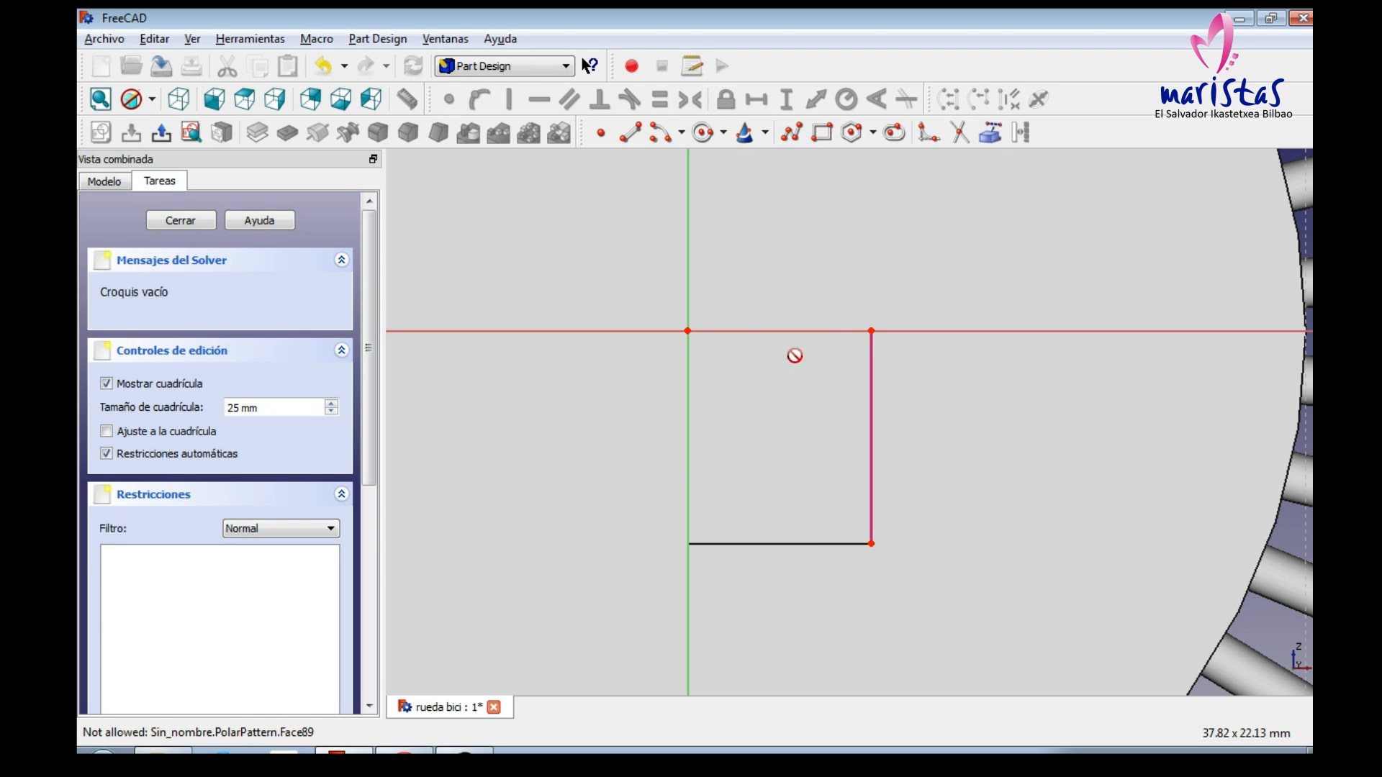
left_click(687, 395)
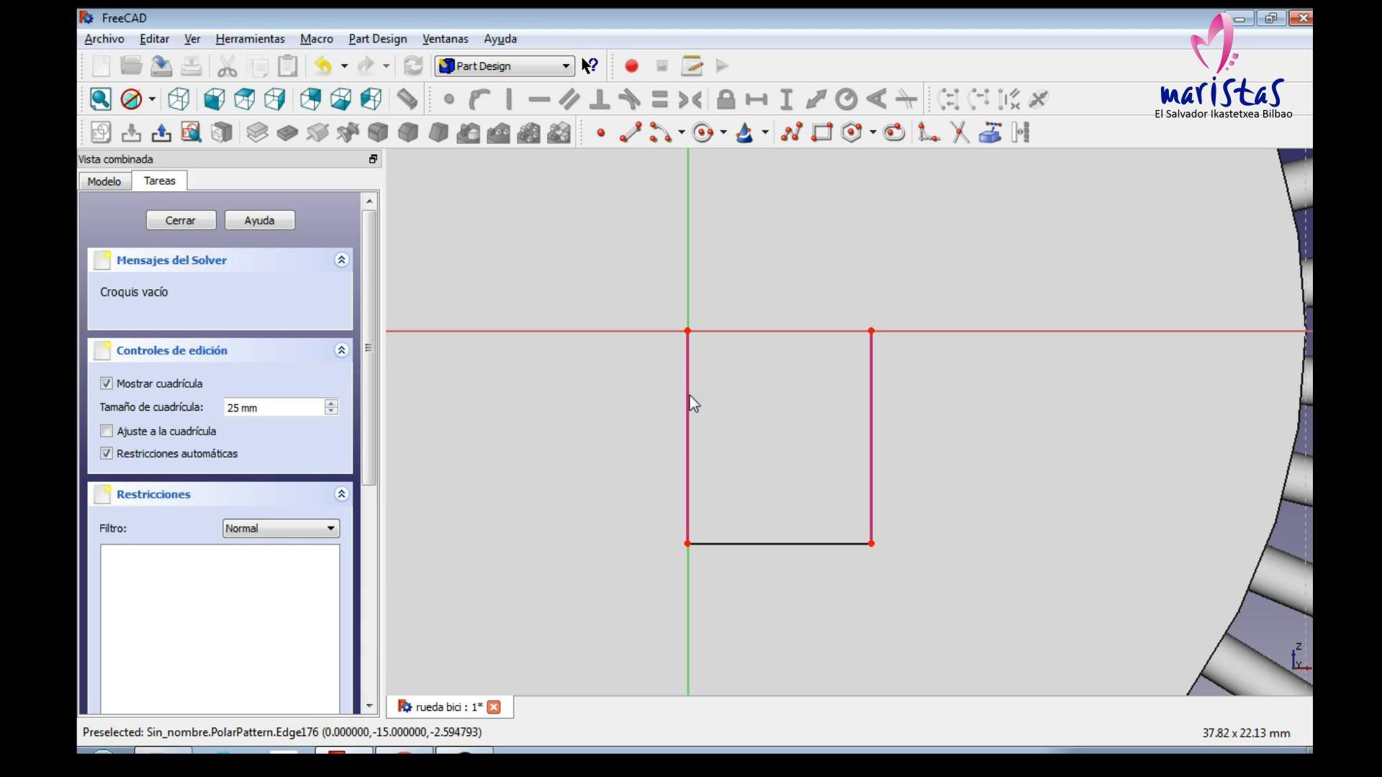
Step: Draw a rectangle of about 7.5 by 8.7 mm from the block face's lower outer corner to the sketch origin, and close the sketch
left_click(825, 134)
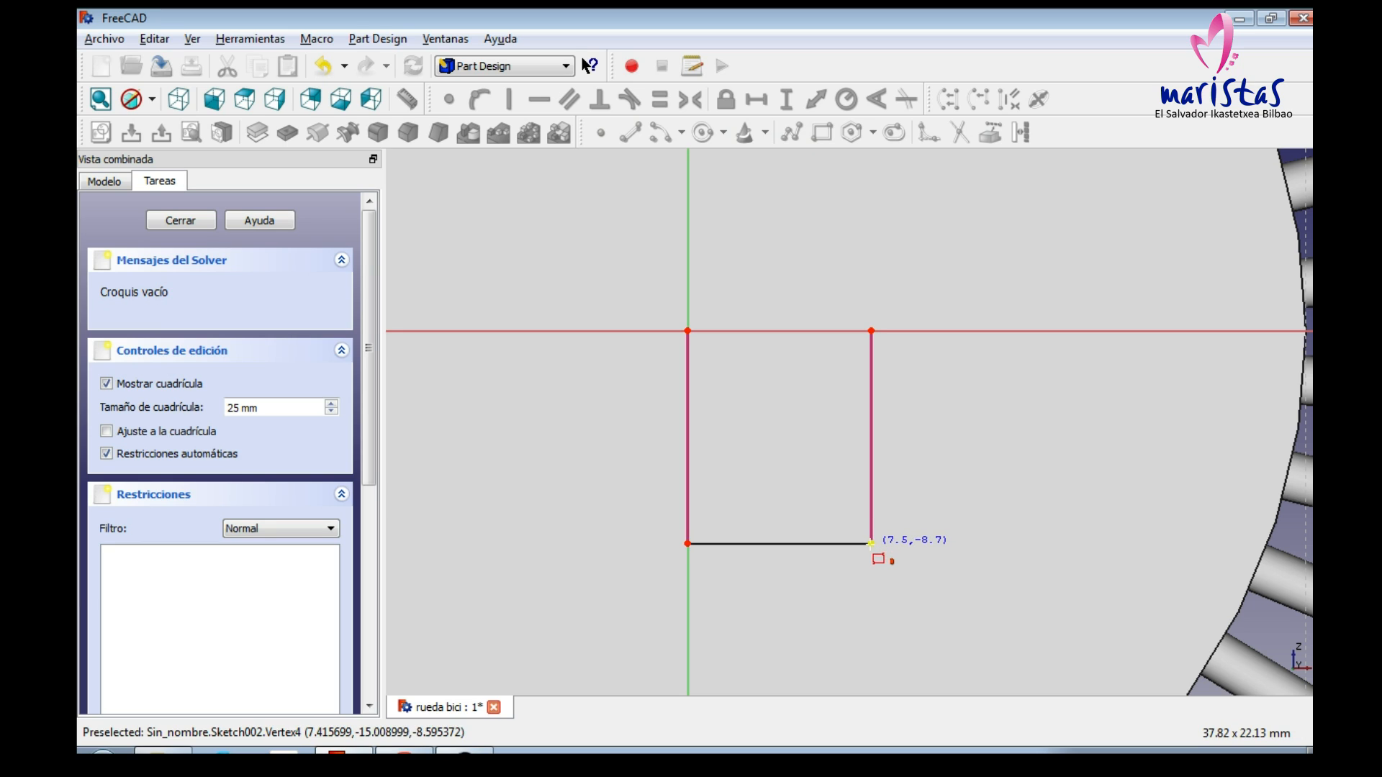
left_click(871, 543)
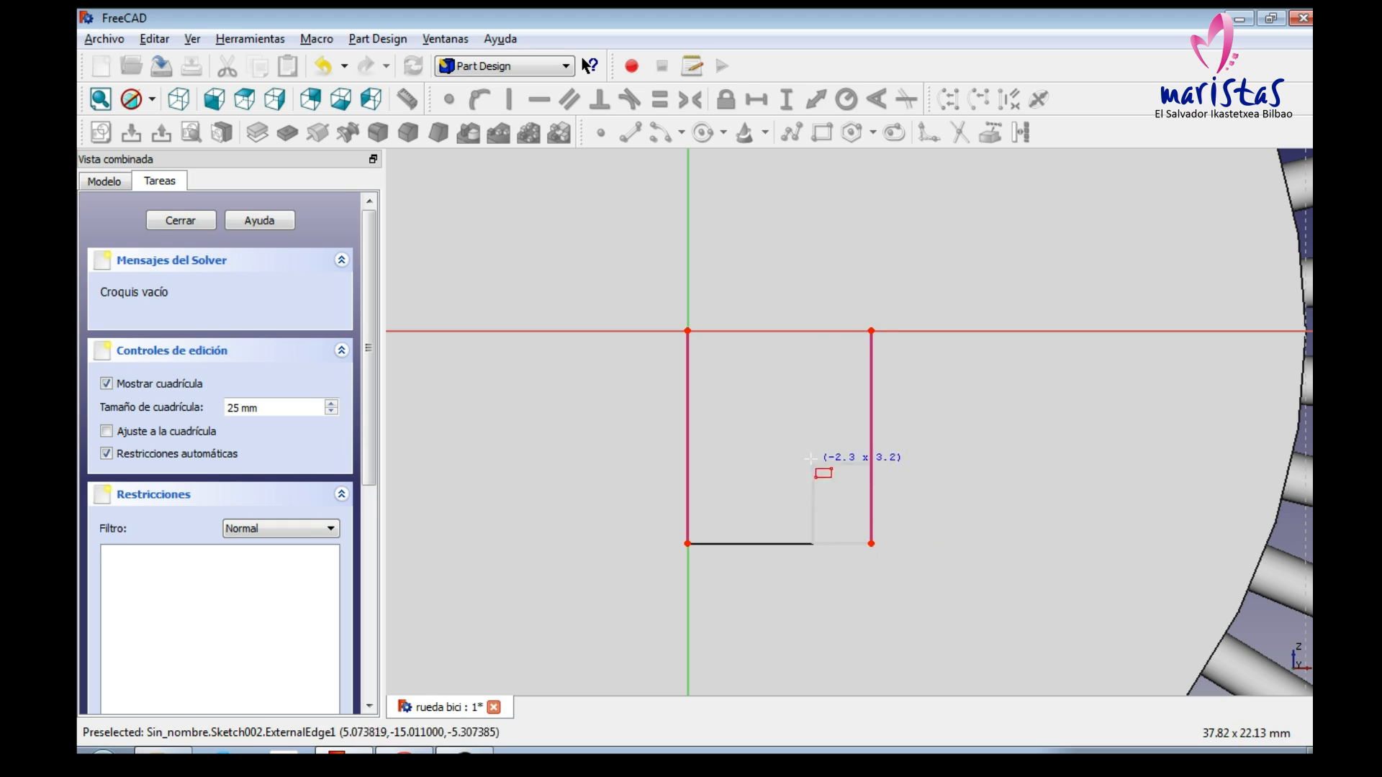
left_click(687, 331)
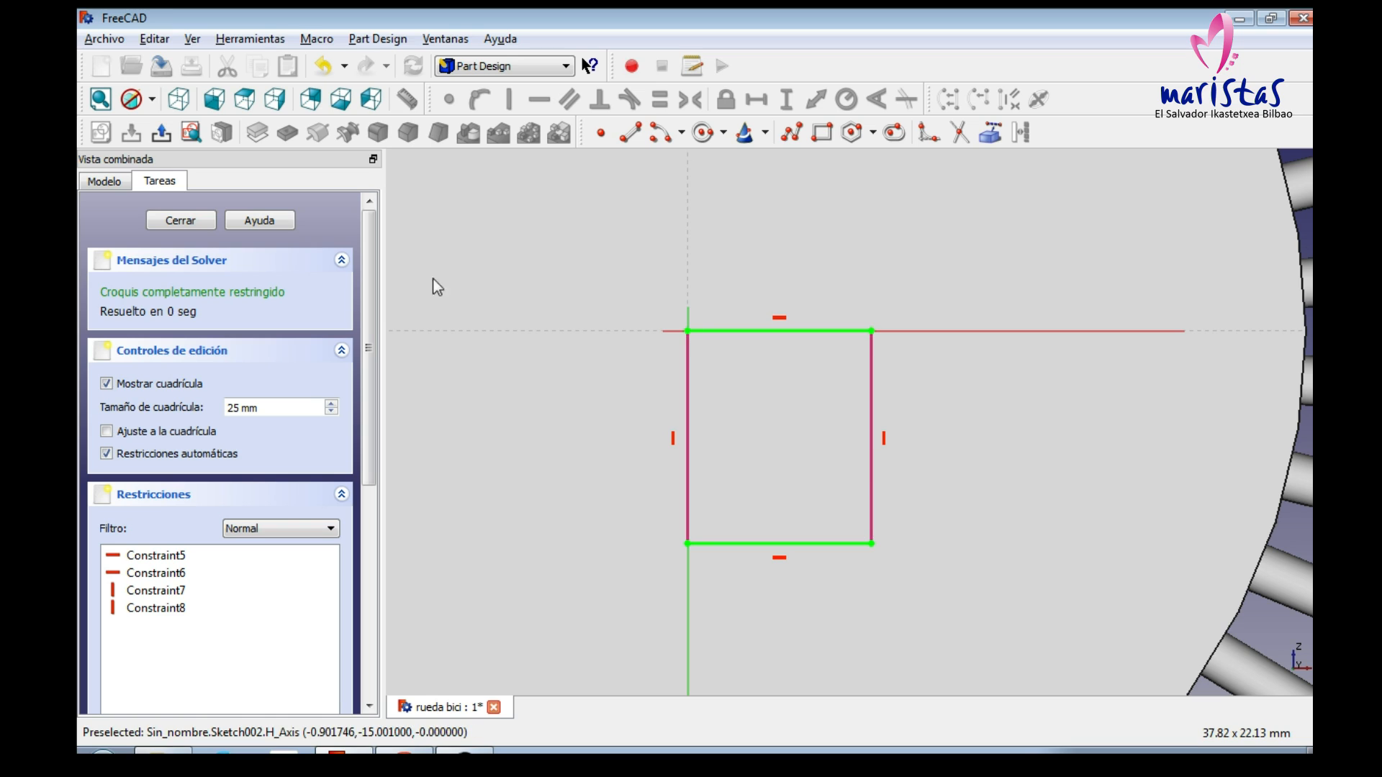
left_click(167, 221)
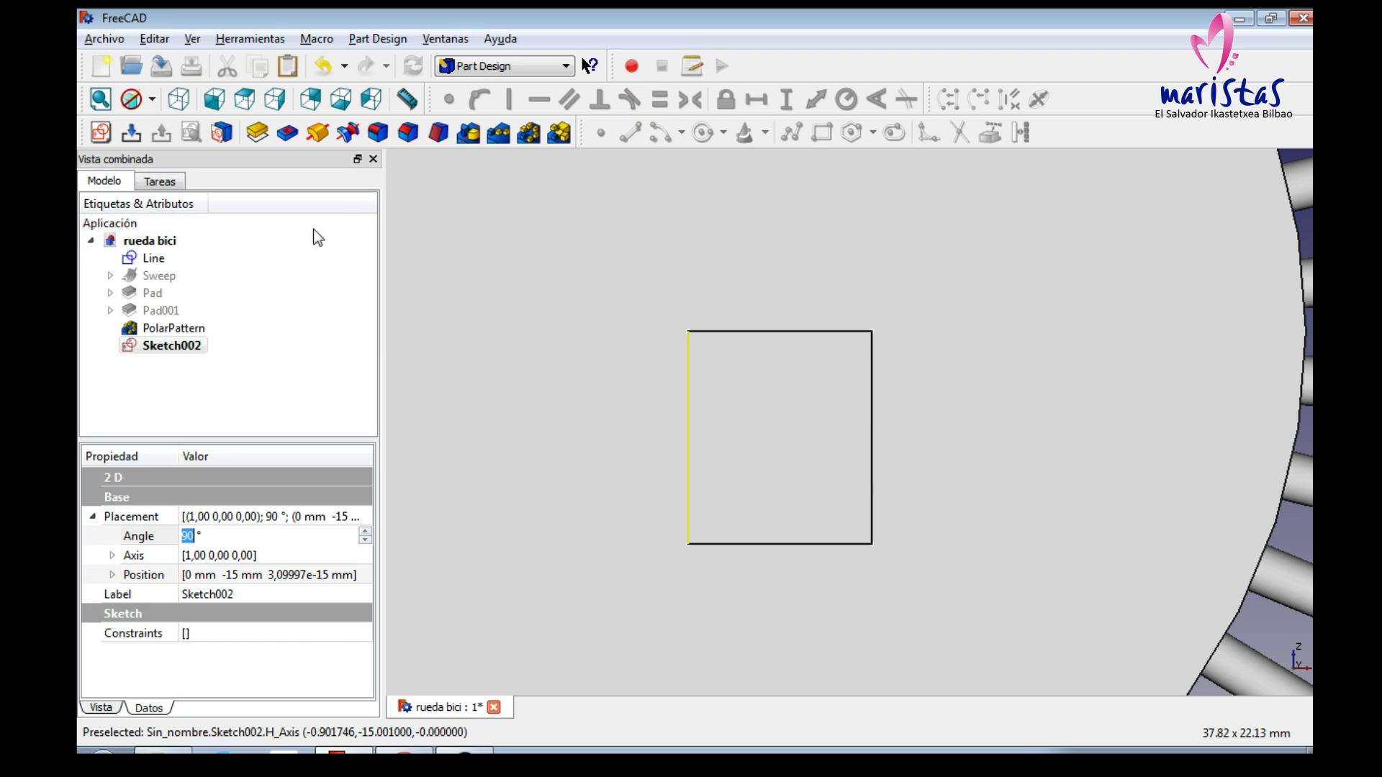
Step: Pocket the rectangle sketch 10 mm deep to cut the block away from the hub face
left_click(178, 99)
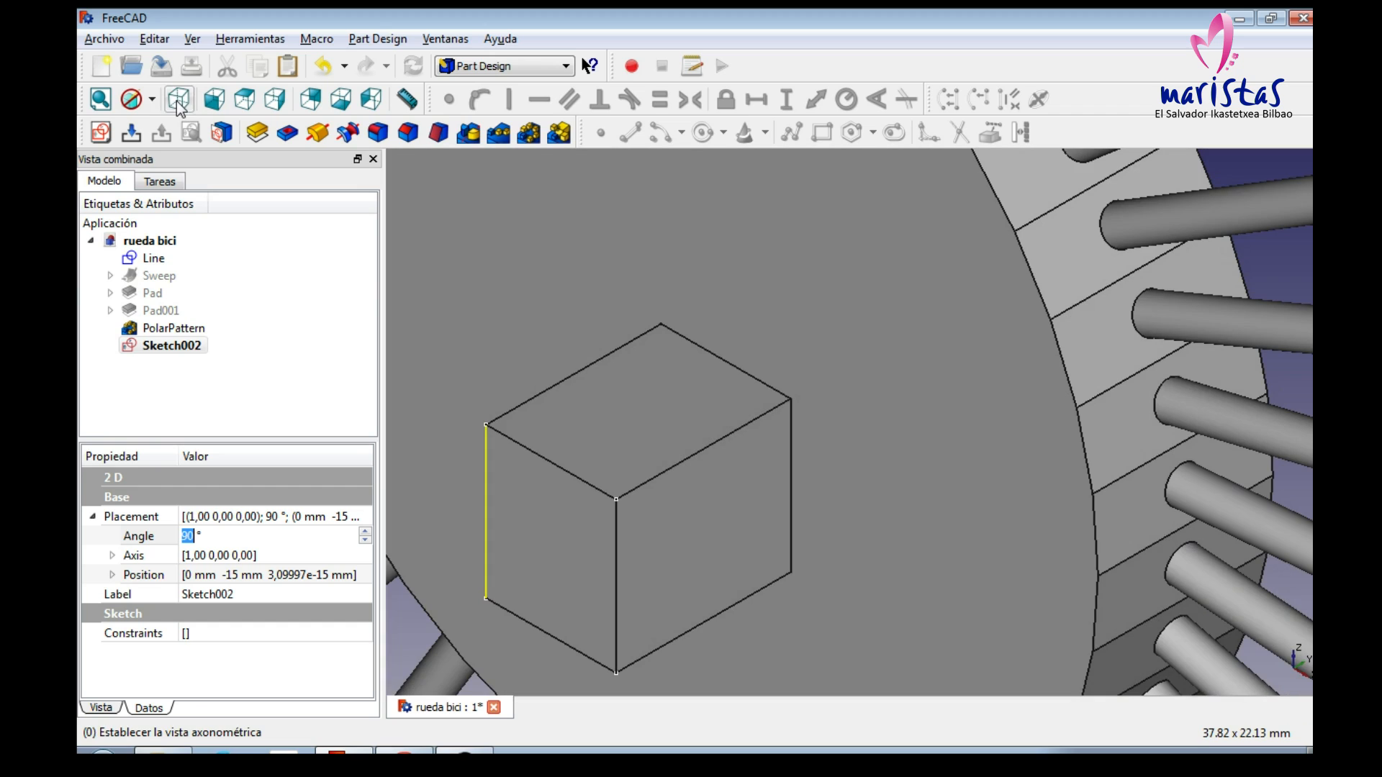
left_click(286, 137)
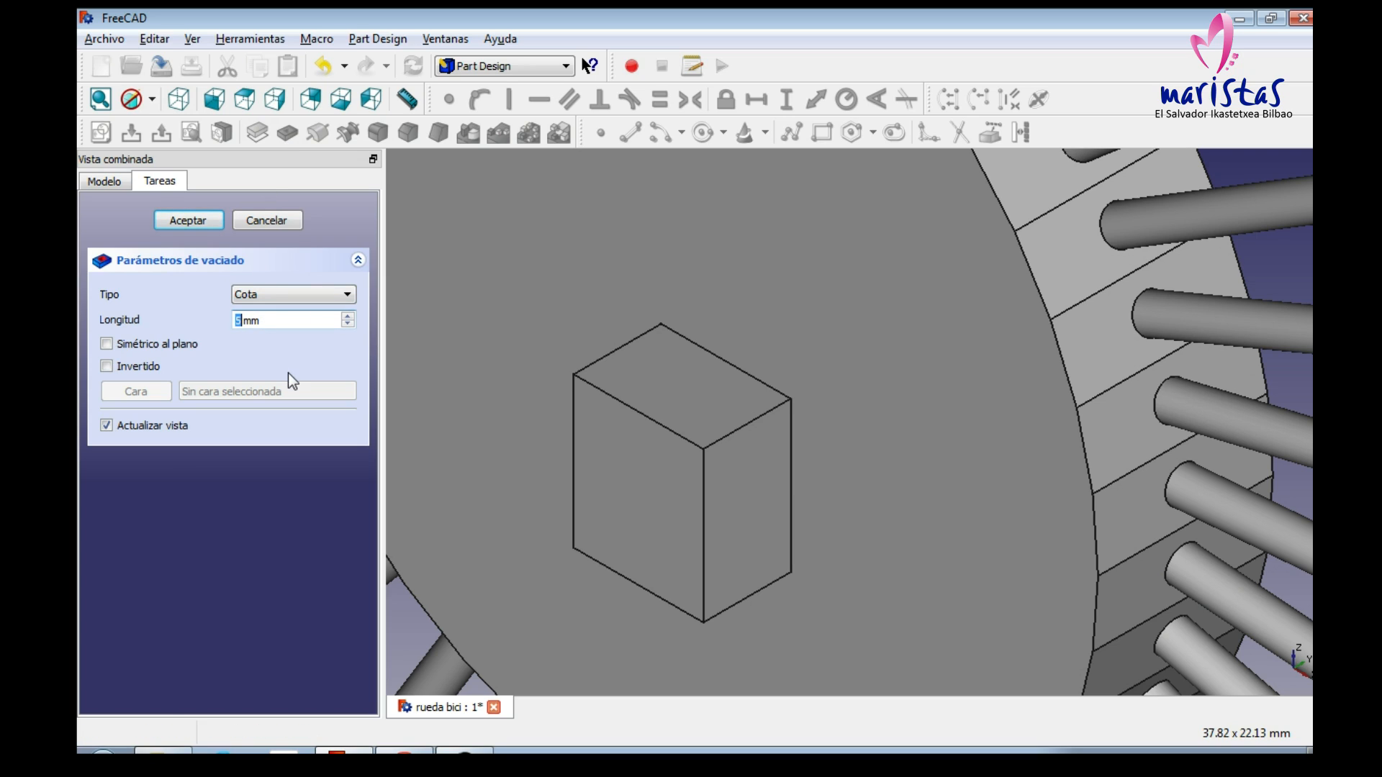
type("10")
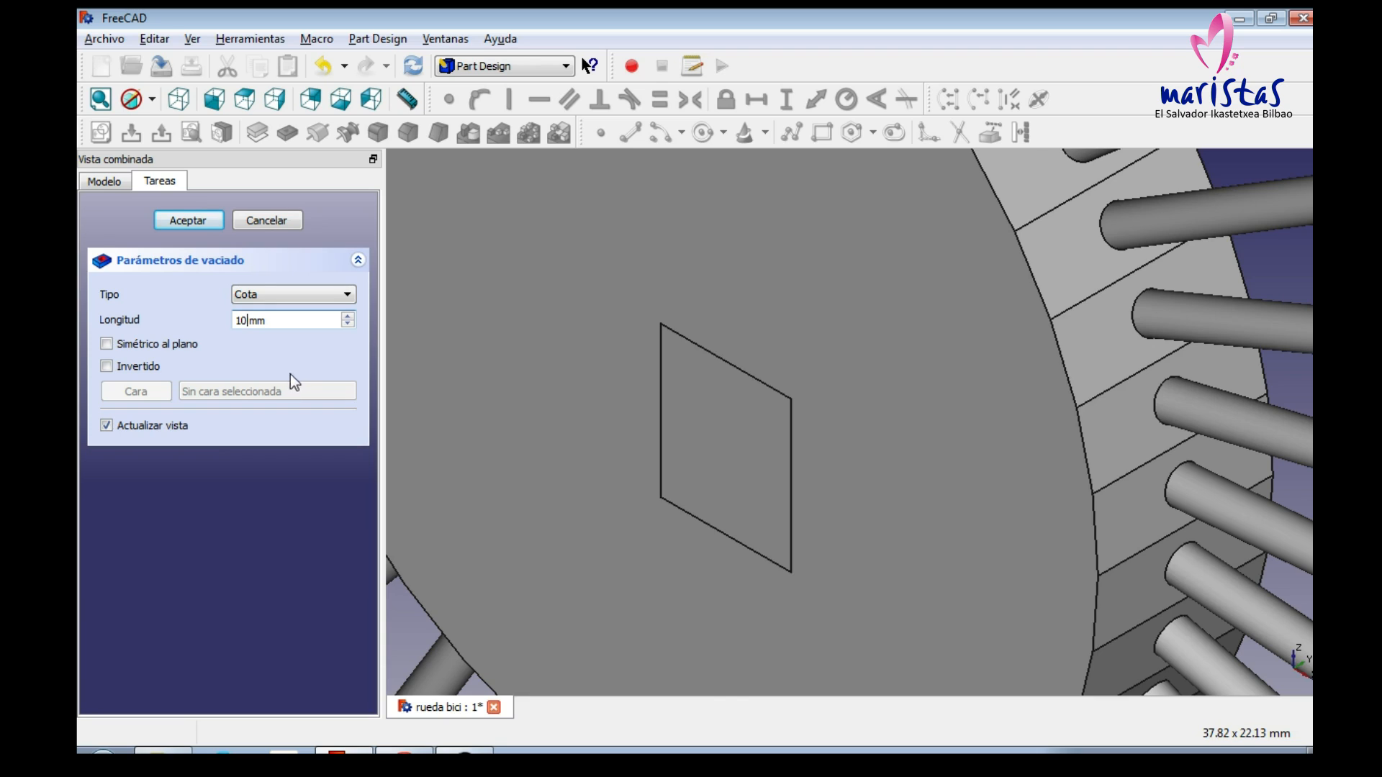
scroll(449, 361, "down", 9)
scroll(580, 392, "down", 8)
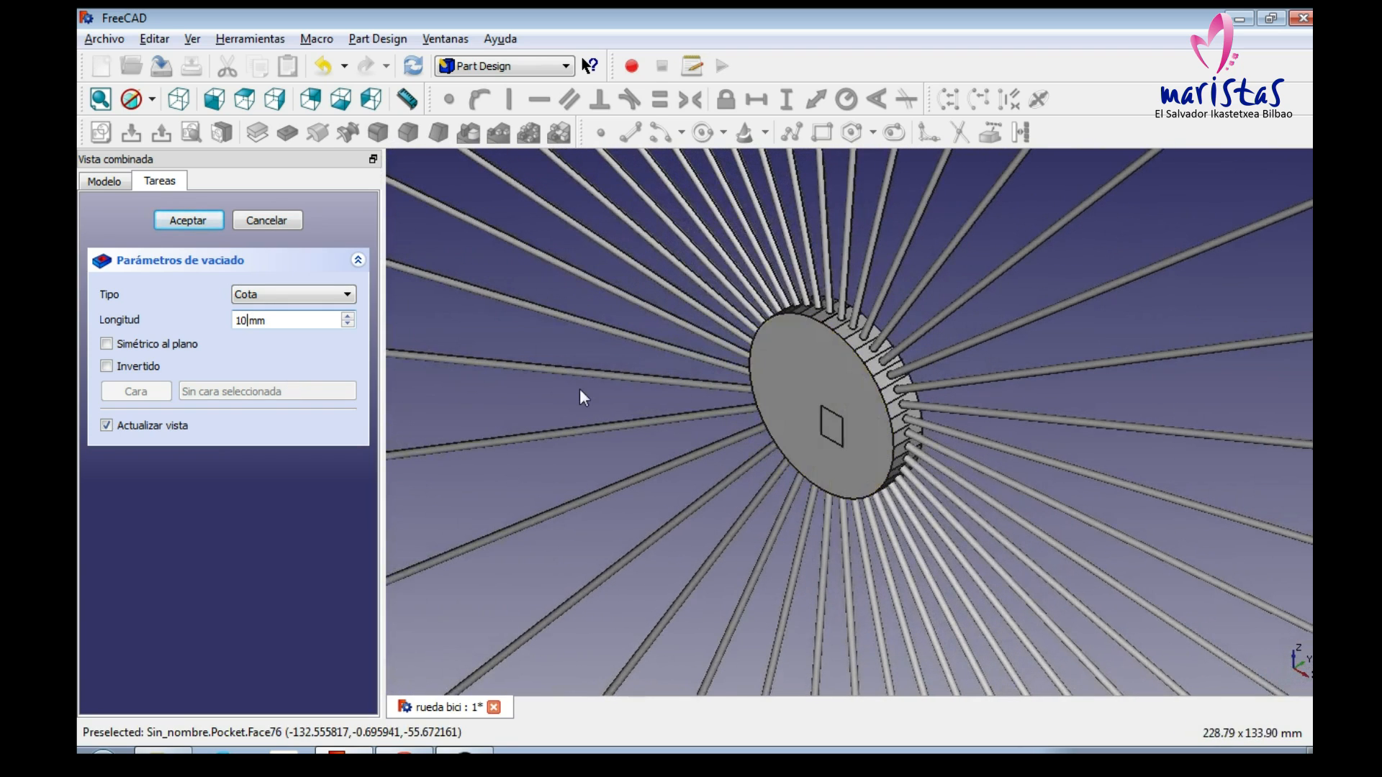
scroll(579, 408, "down", 4)
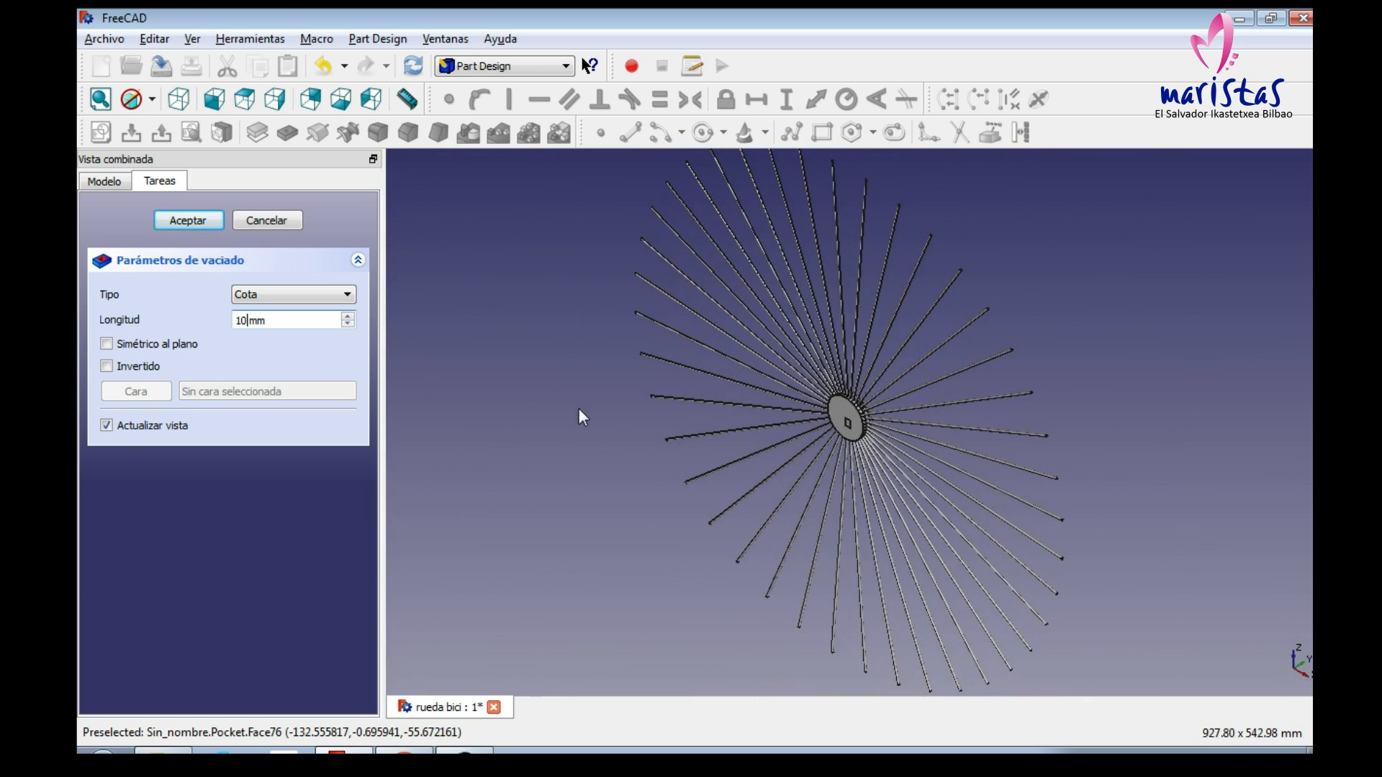
scroll(565, 436, "up", 8)
scroll(581, 447, "up", 3)
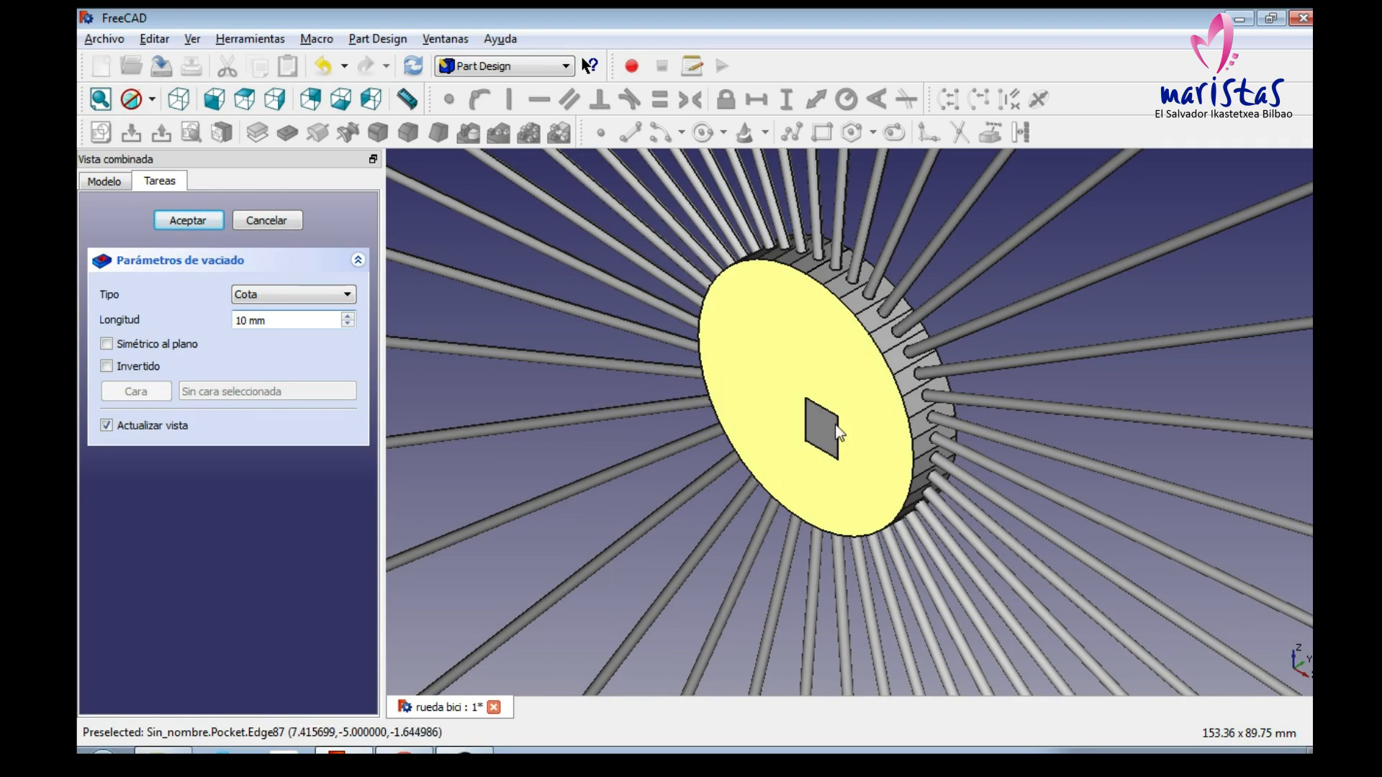
scroll(813, 498, "down", 5)
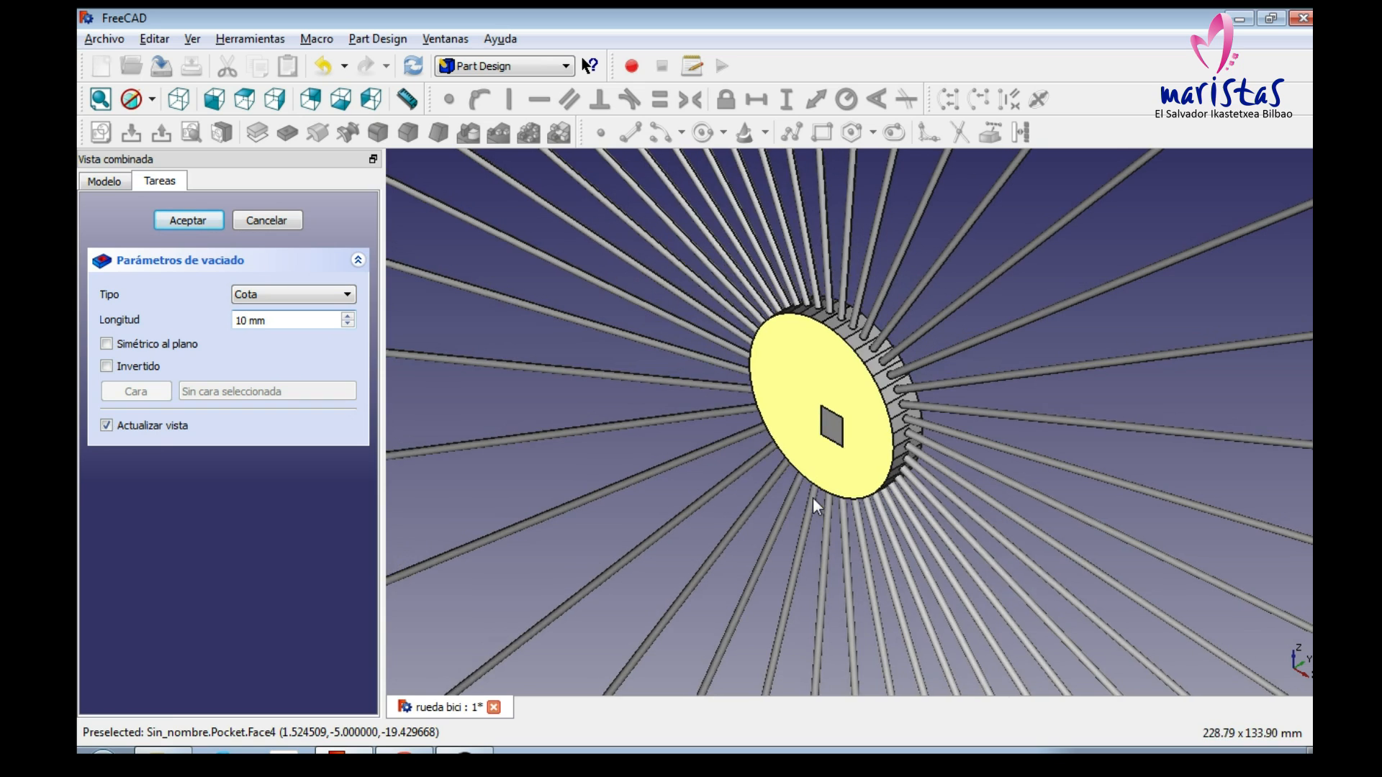
scroll(814, 498, "down", 2)
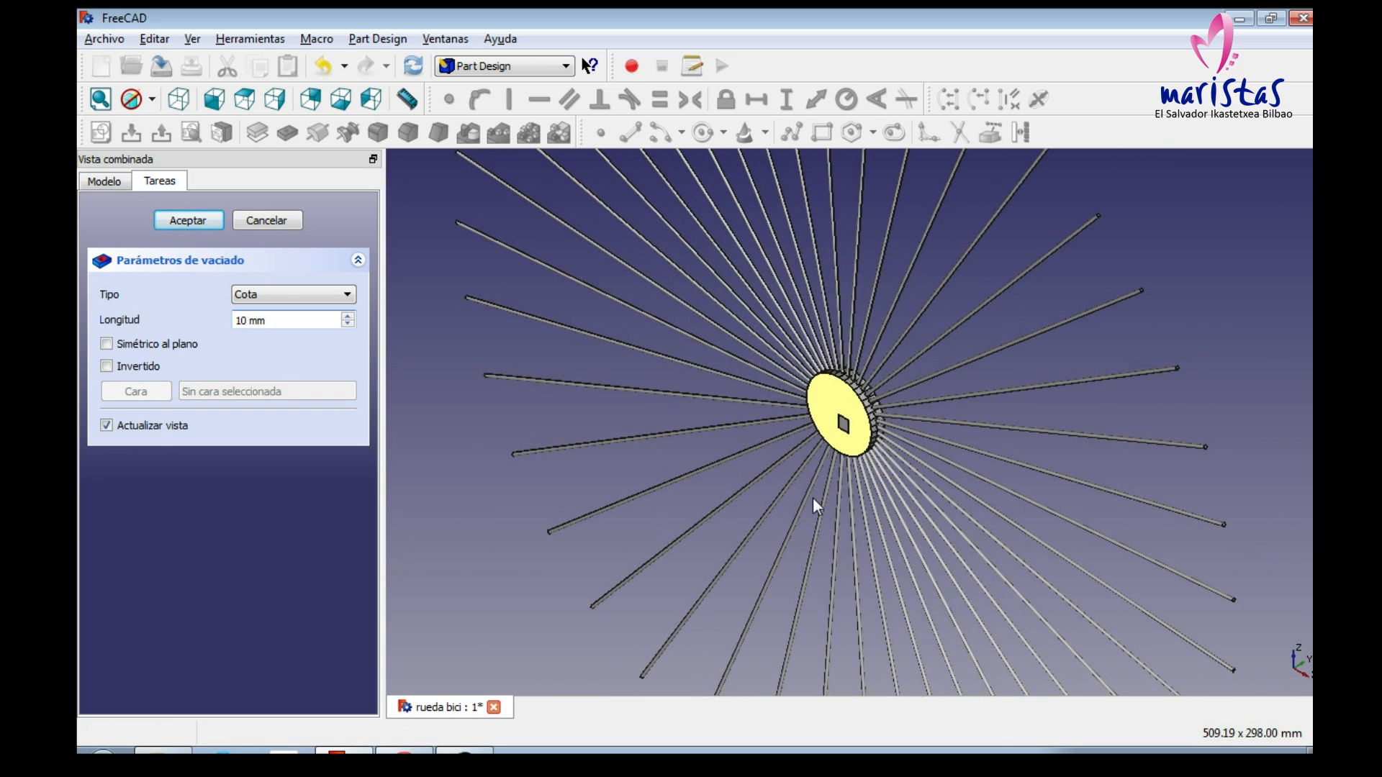
left_click(186, 220)
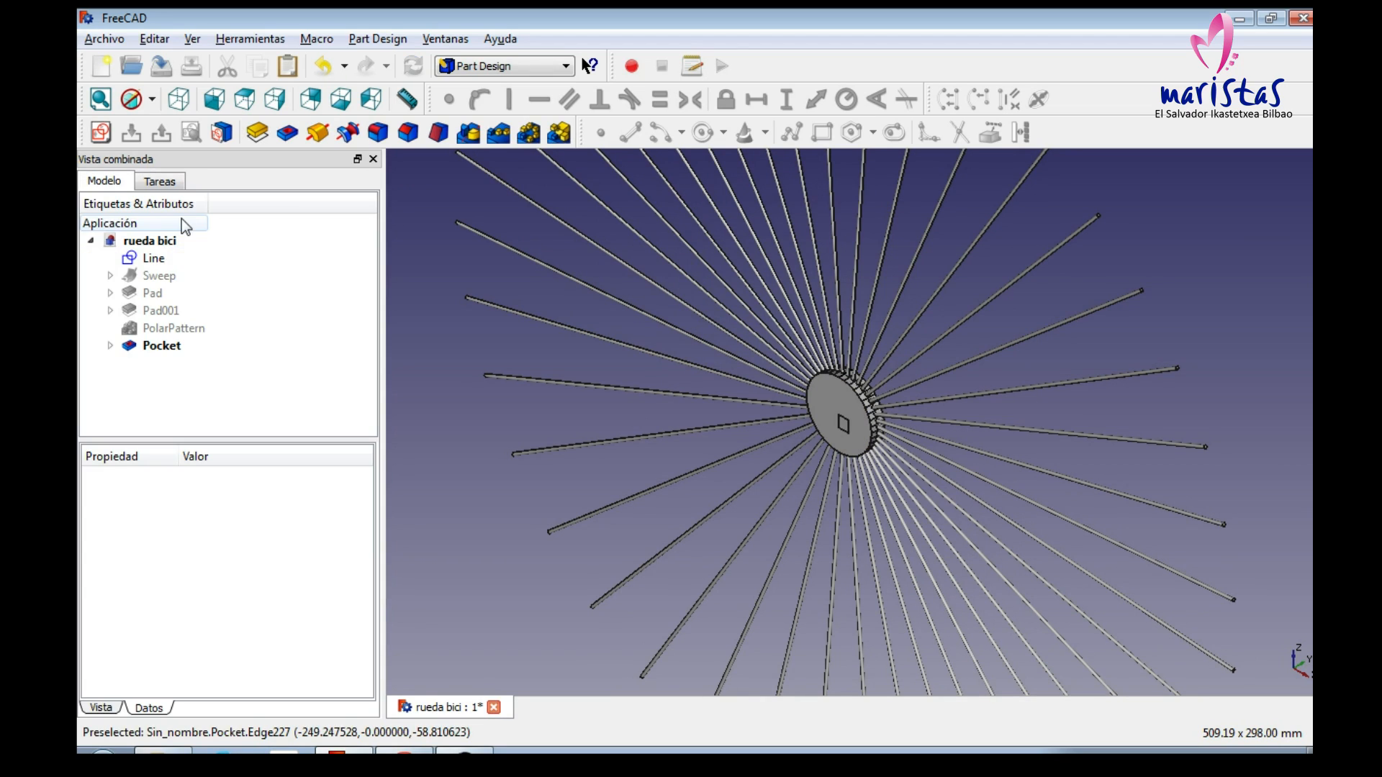
Step: Close all open documents, discarding their unsaved changes, and create a new empty document
left_click(105, 39)
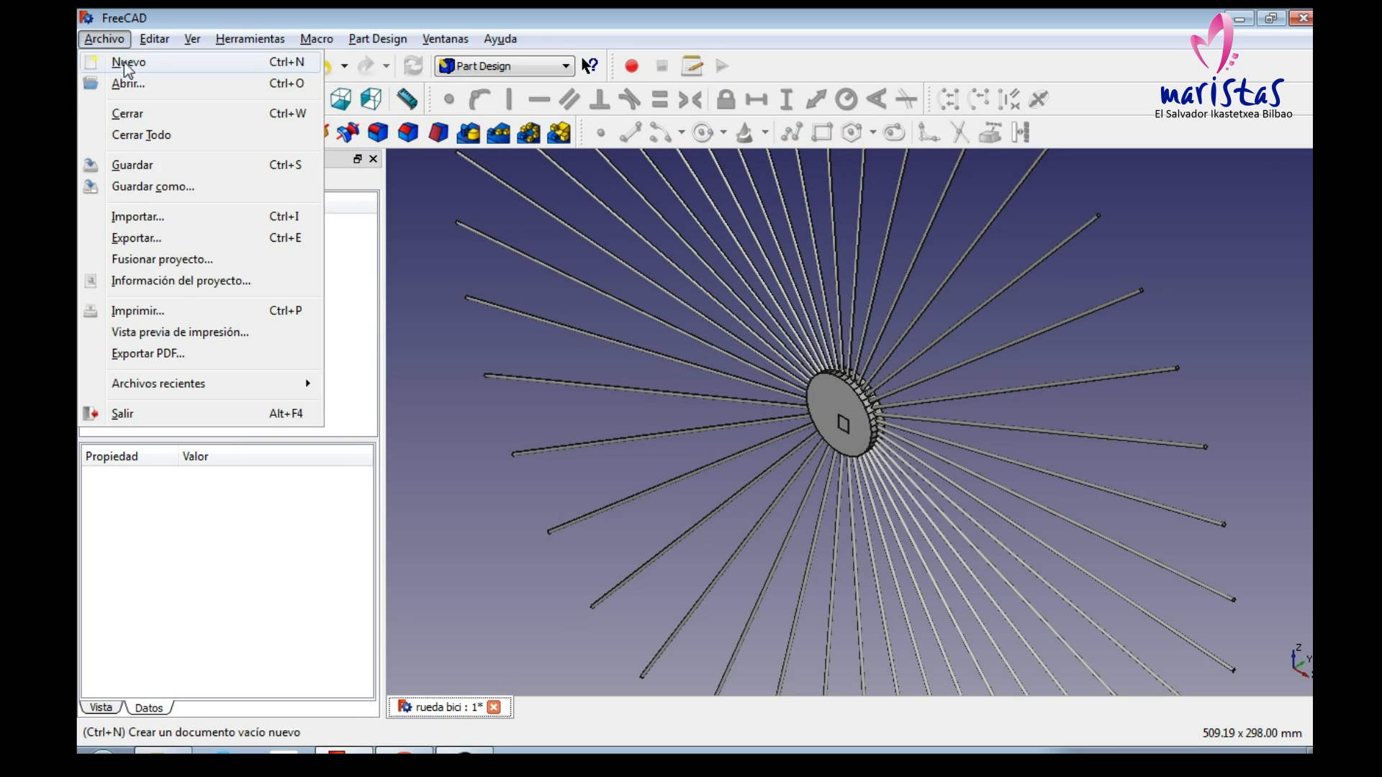
left_click(138, 132)
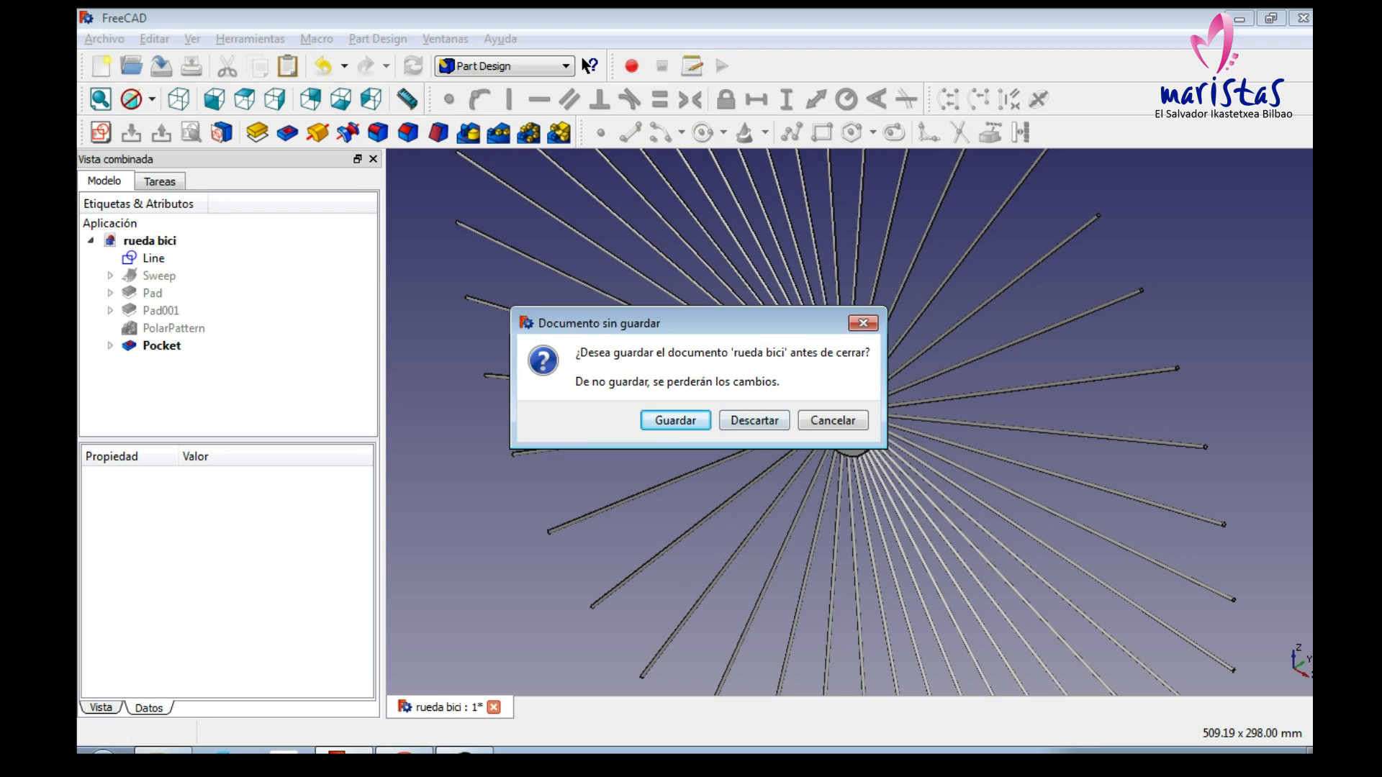
left_click(765, 419)
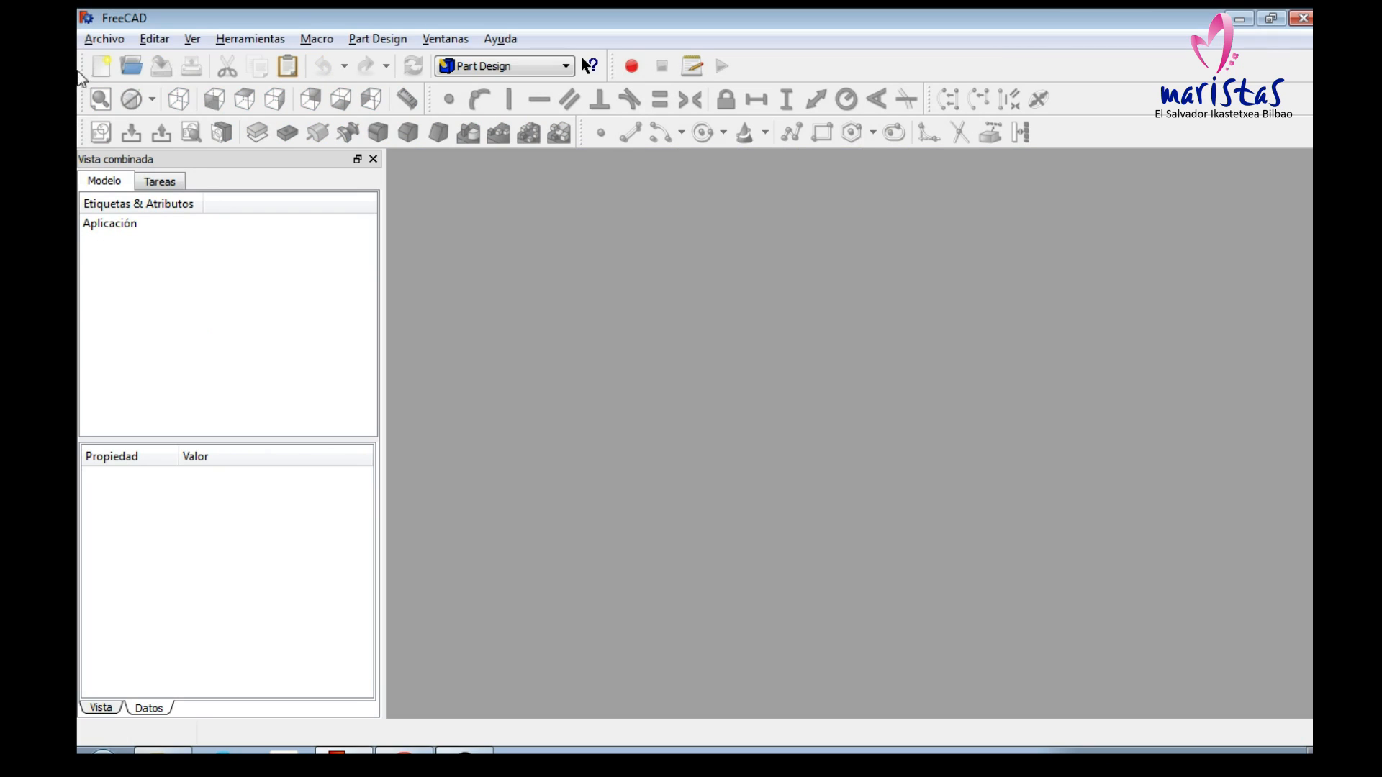
left_click(101, 68)
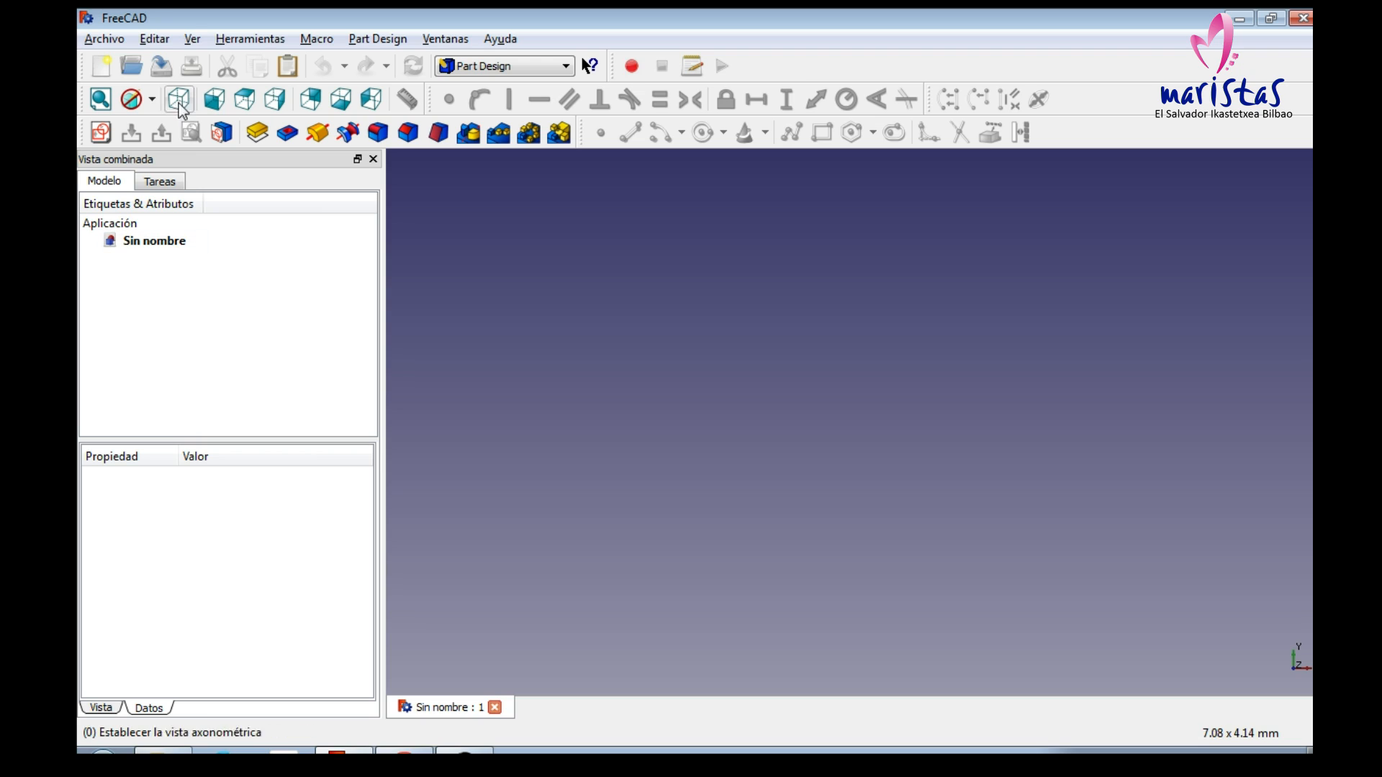
left_click(214, 98)
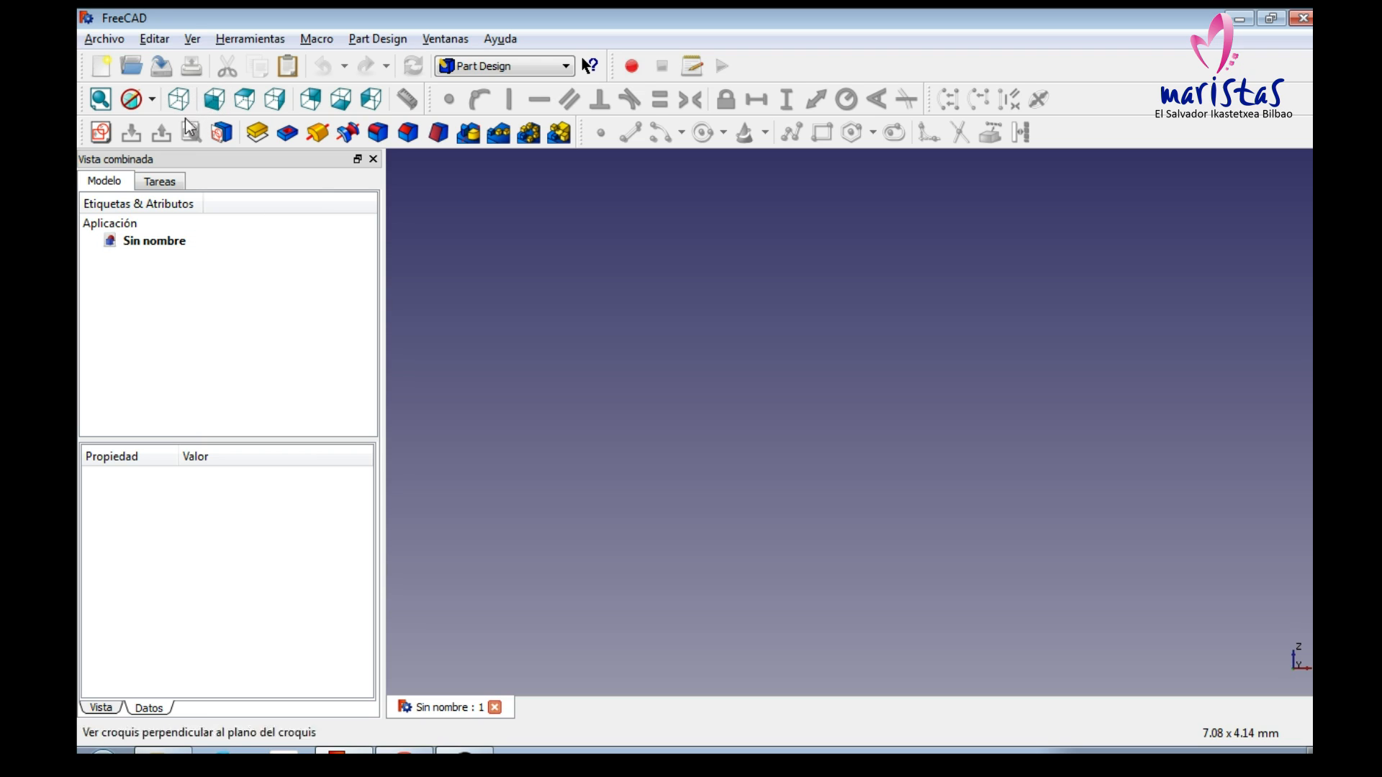
Step: Switch to the Part workbench and define a regular polygon primitive with 40 sides and a 25 mm circumradius
left_click(485, 67)
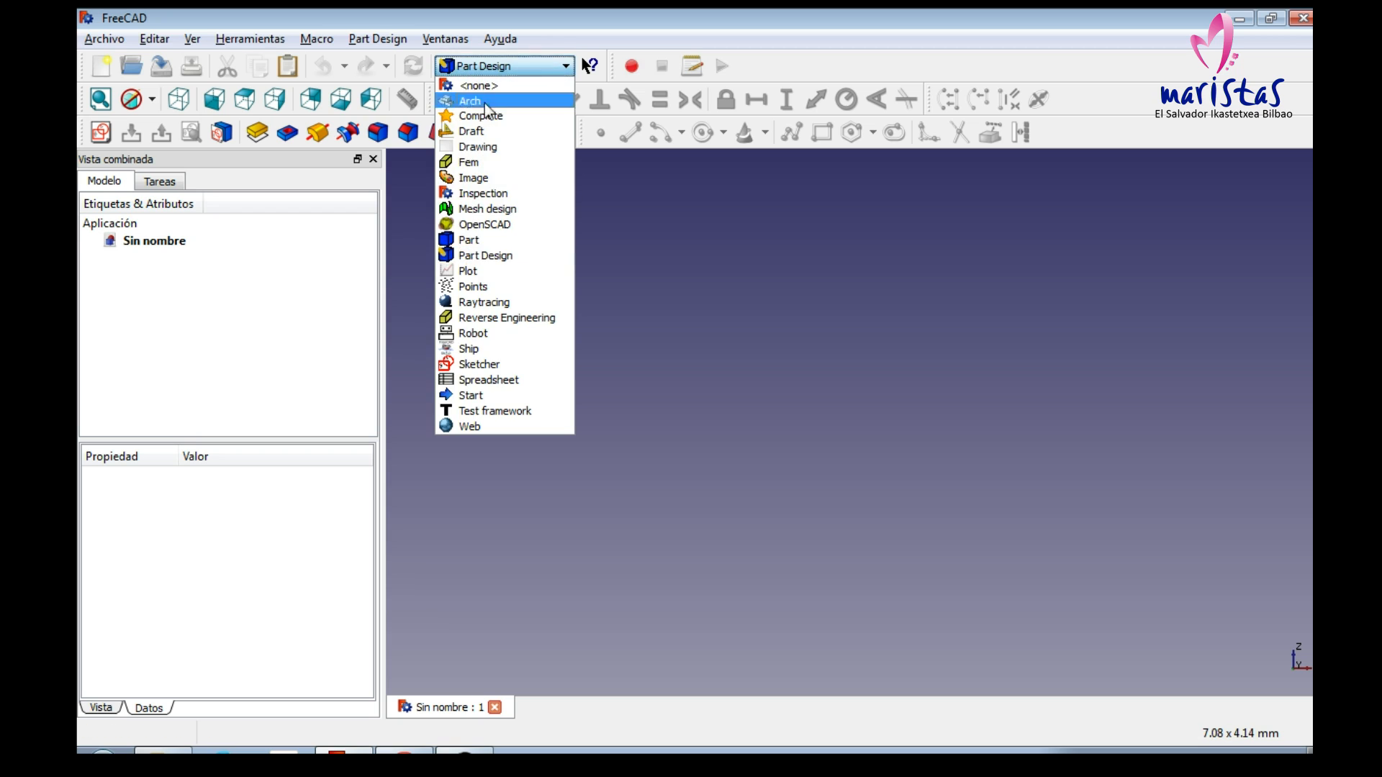
left_click(473, 233)
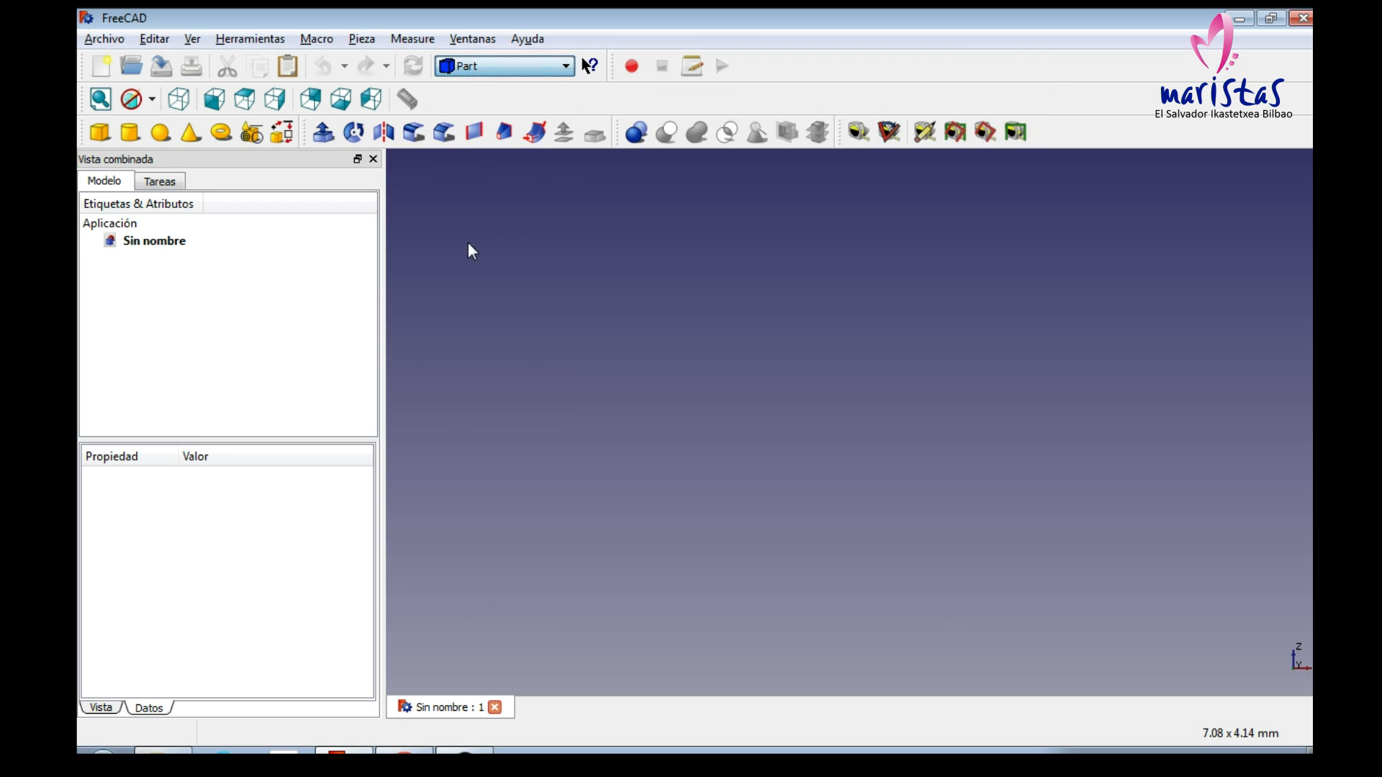
left_click(251, 131)
left_click(243, 302)
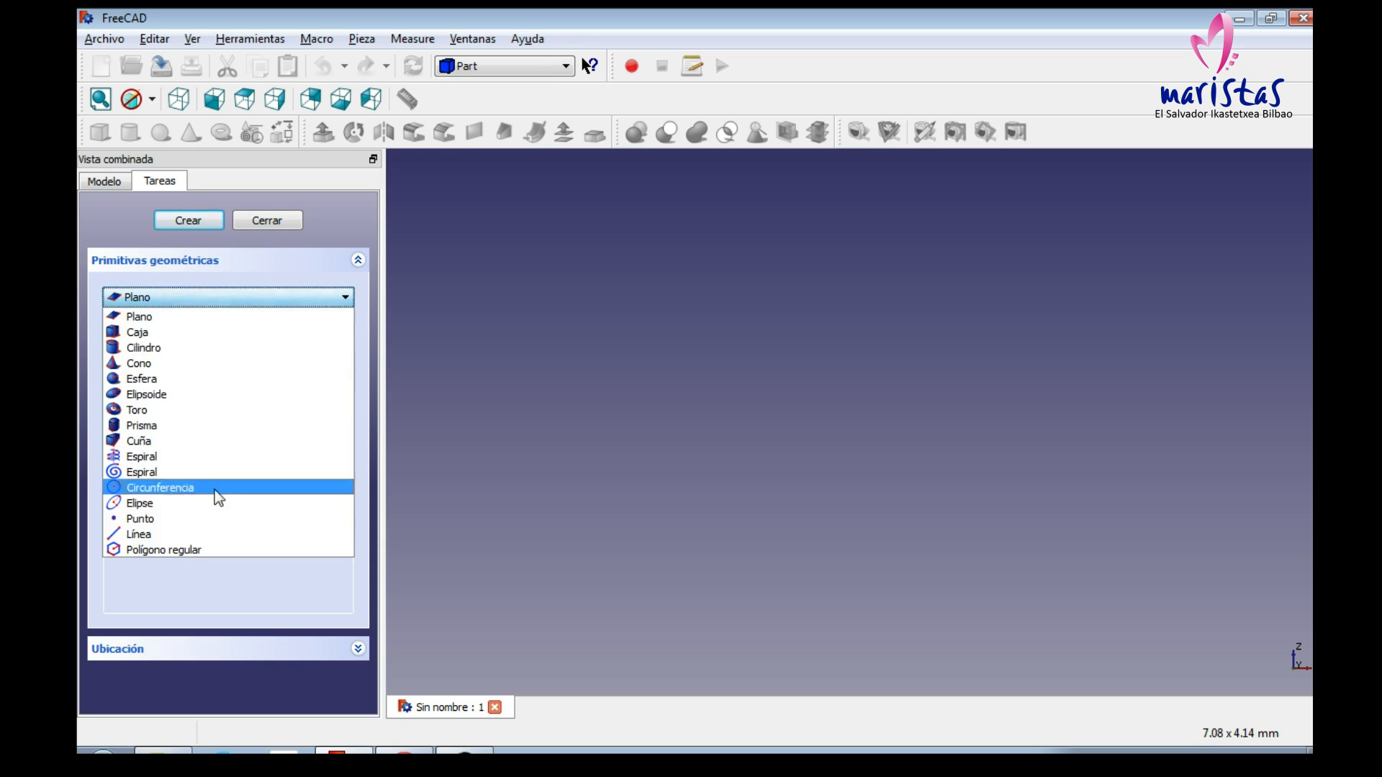
left_click(186, 551)
double_click(255, 354)
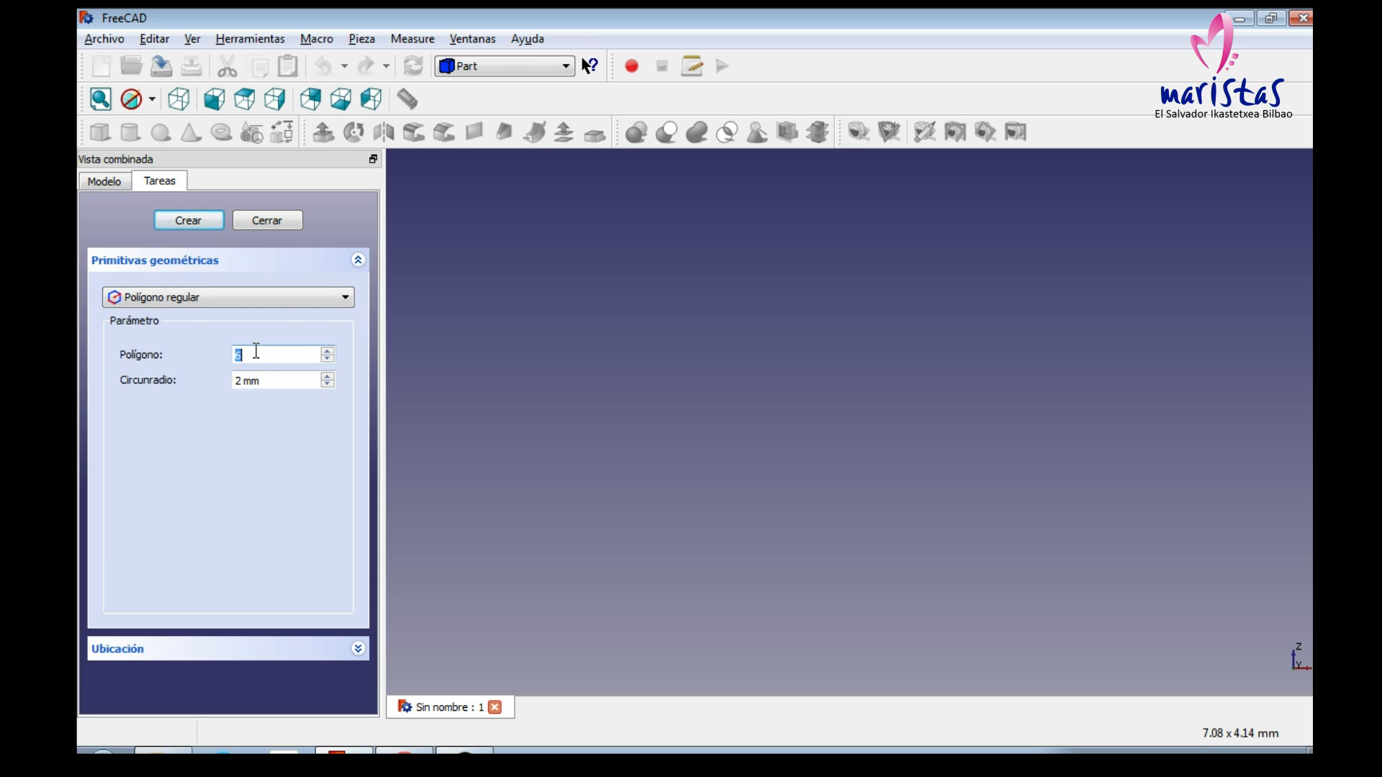
type("40")
key("Tab")
type("25")
Step: Orient the 25 mm polygon along the Y direction at Y = 5, create it and leave the primitives dialog
left_click(205, 648)
scroll(287, 502, "down", 2)
left_click(265, 633)
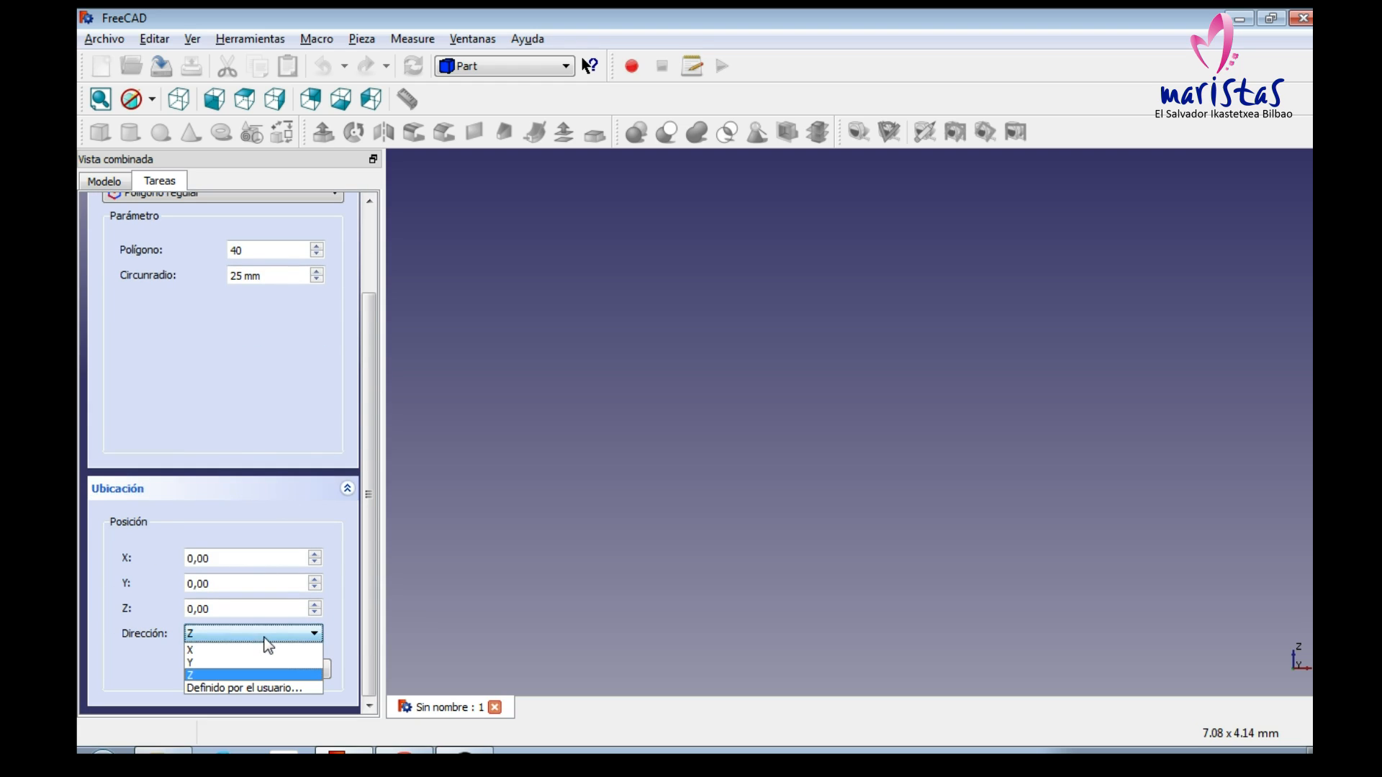
left_click(213, 662)
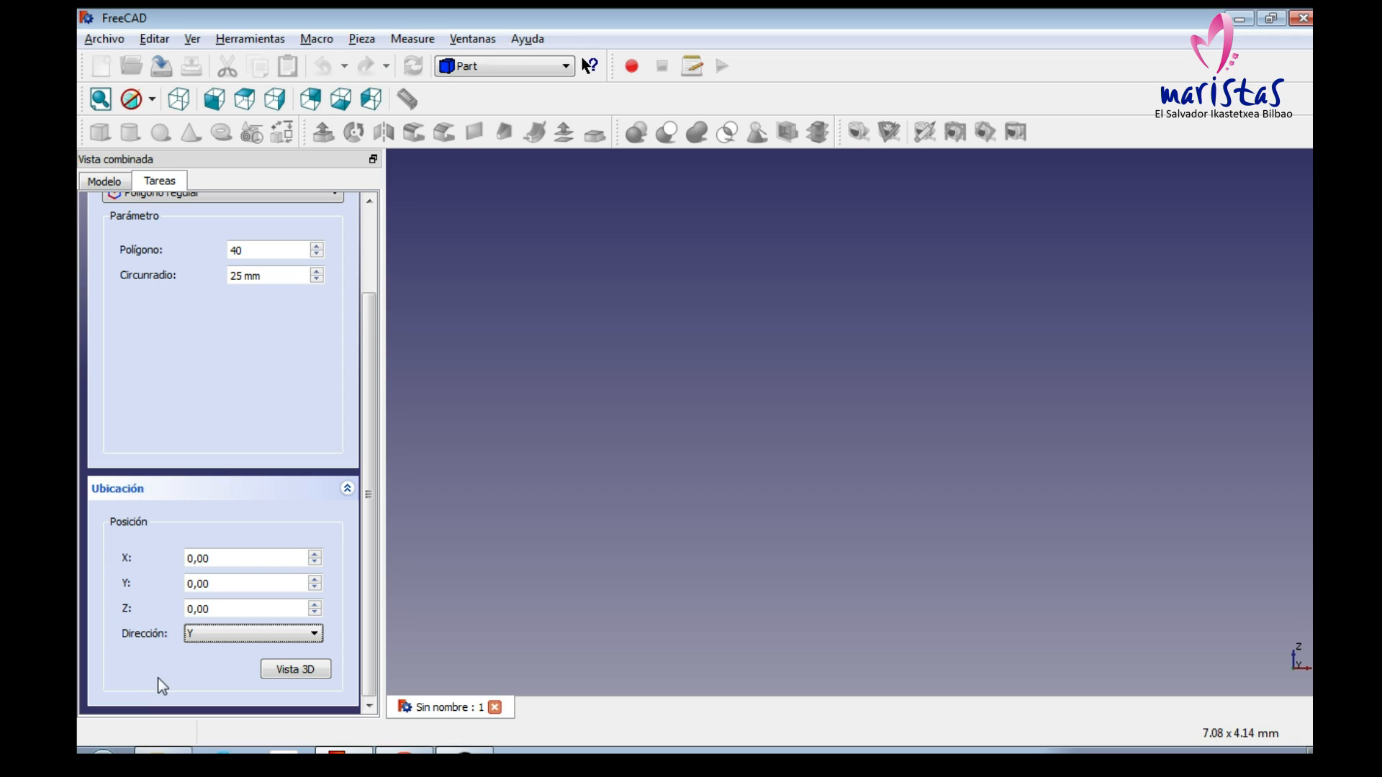
double_click(191, 584)
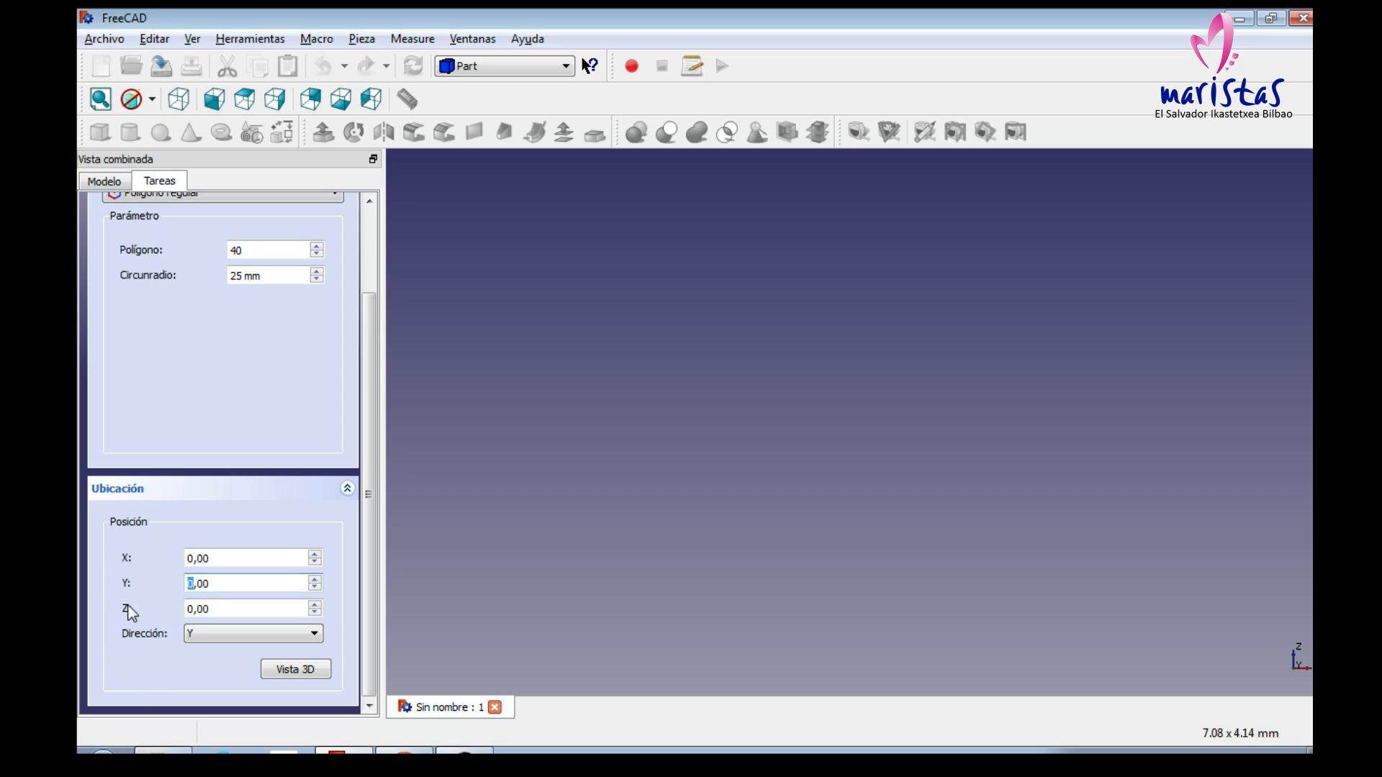
type("5")
scroll(266, 409, "up", 3)
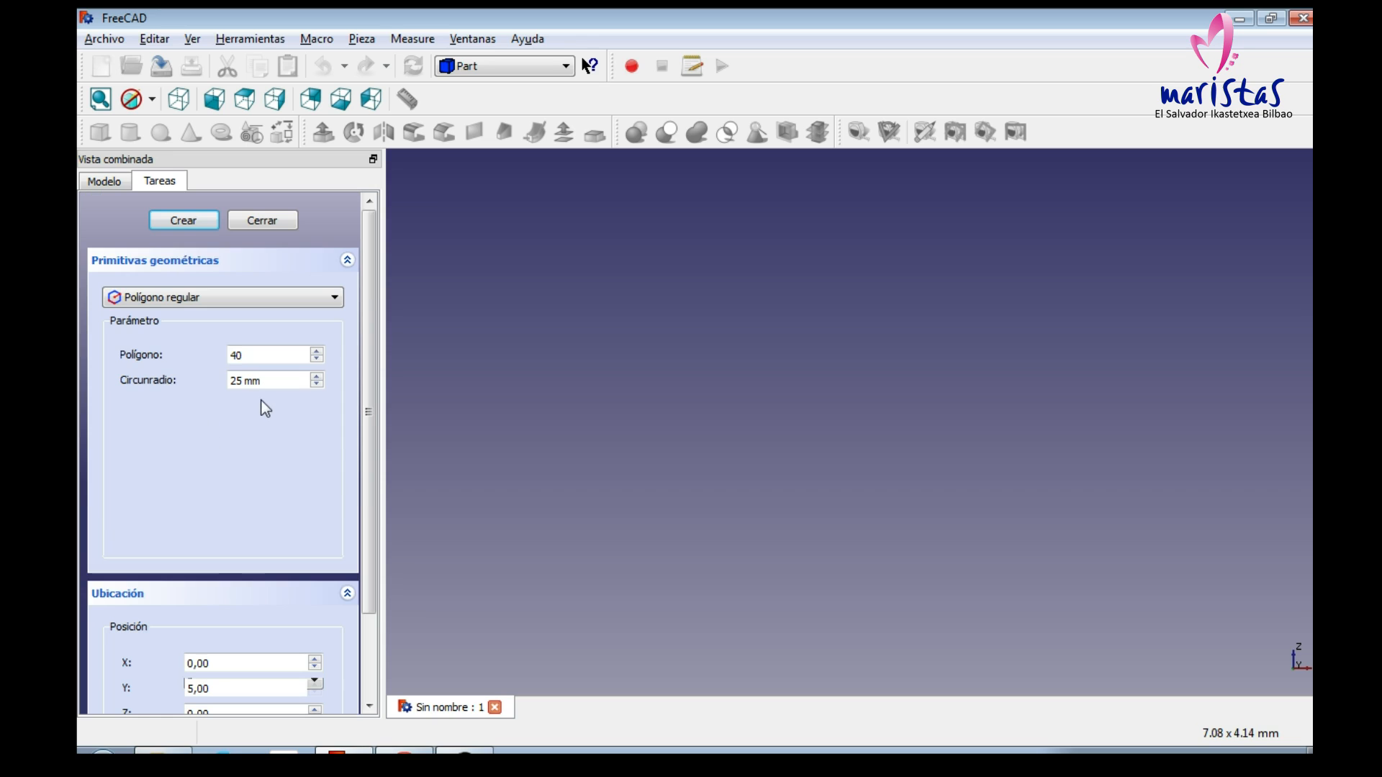
left_click(189, 218)
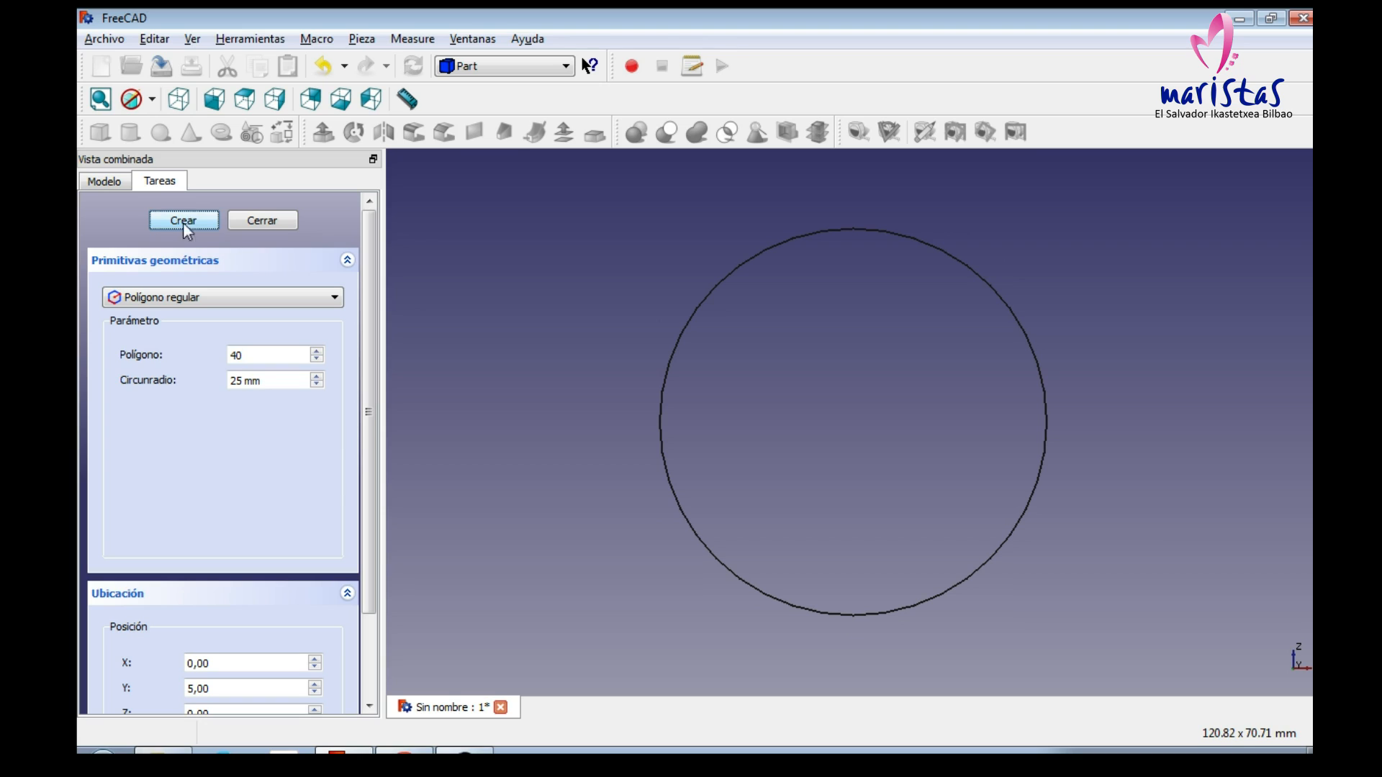
left_click(108, 182)
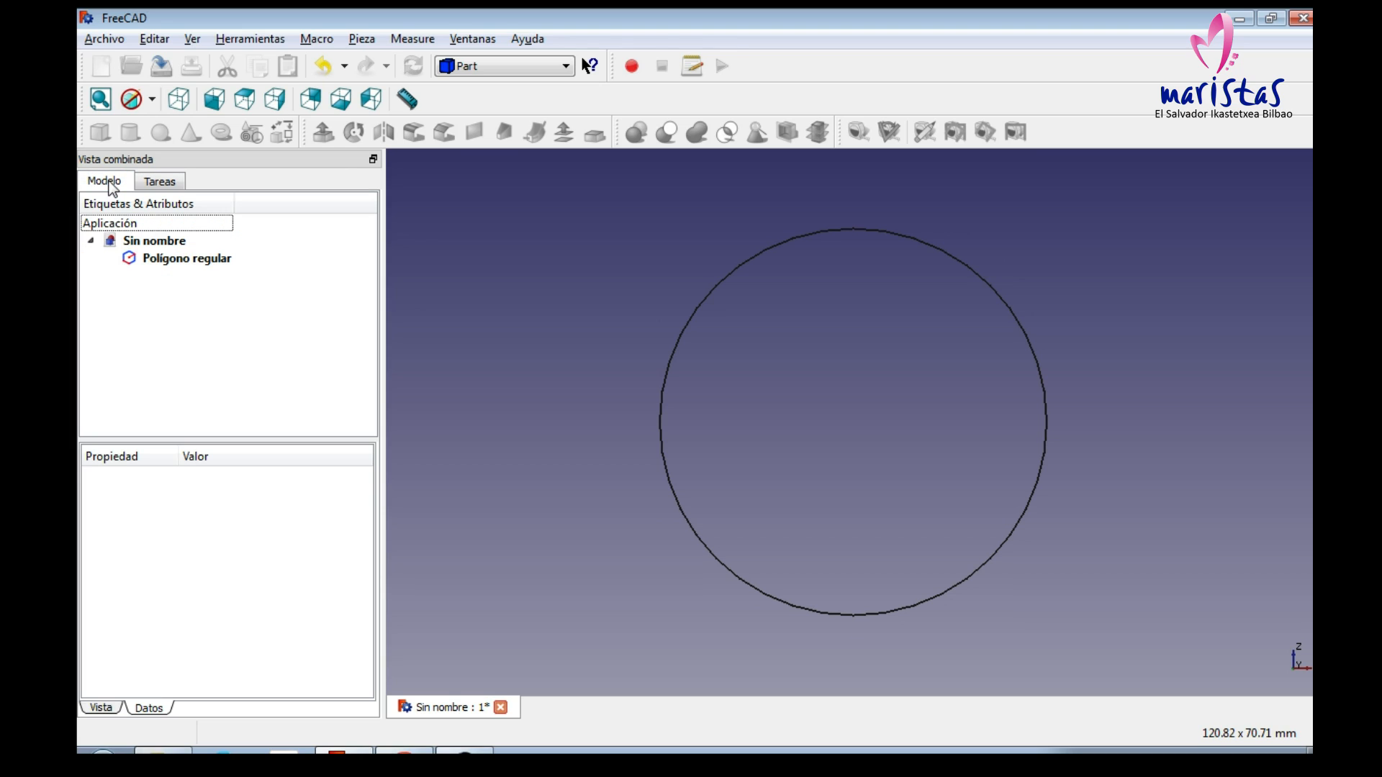
left_click(159, 182)
left_click(230, 219)
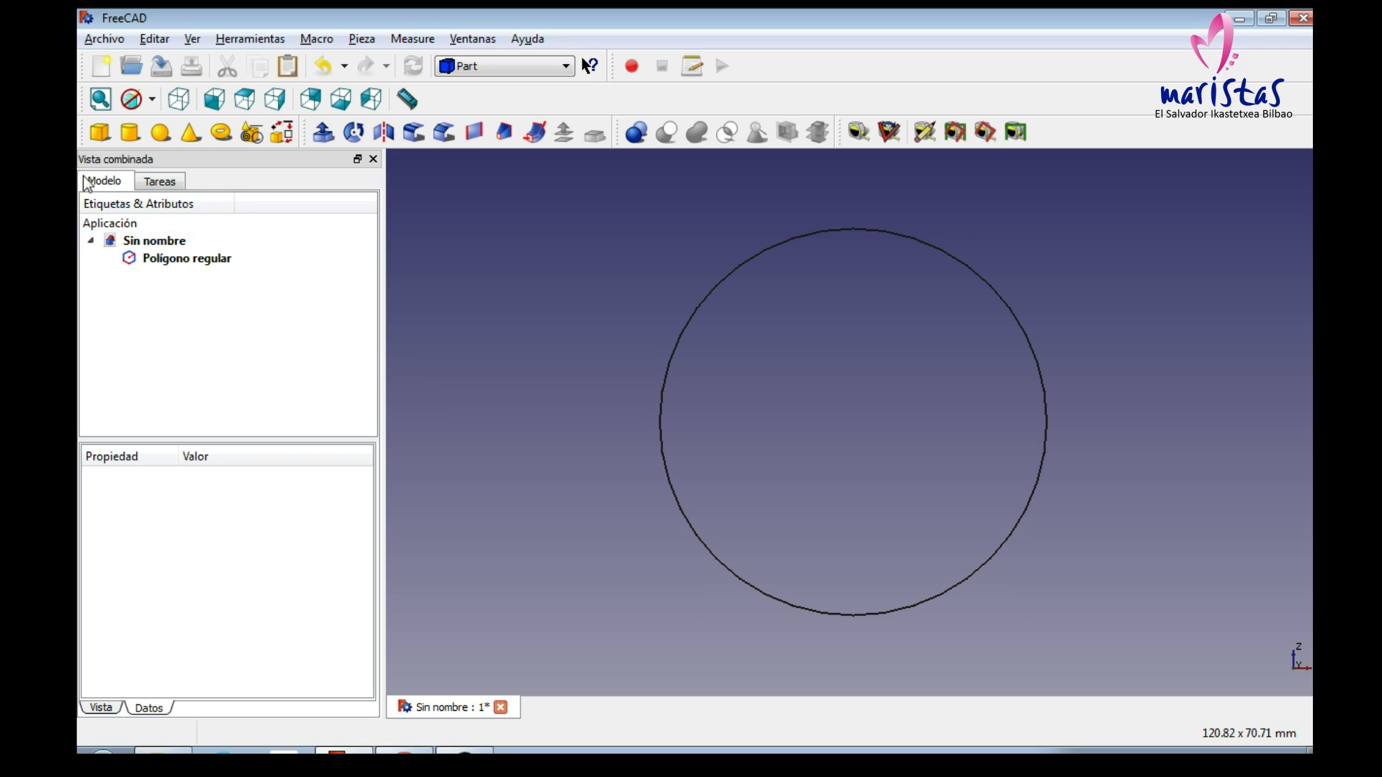
left_click(178, 98)
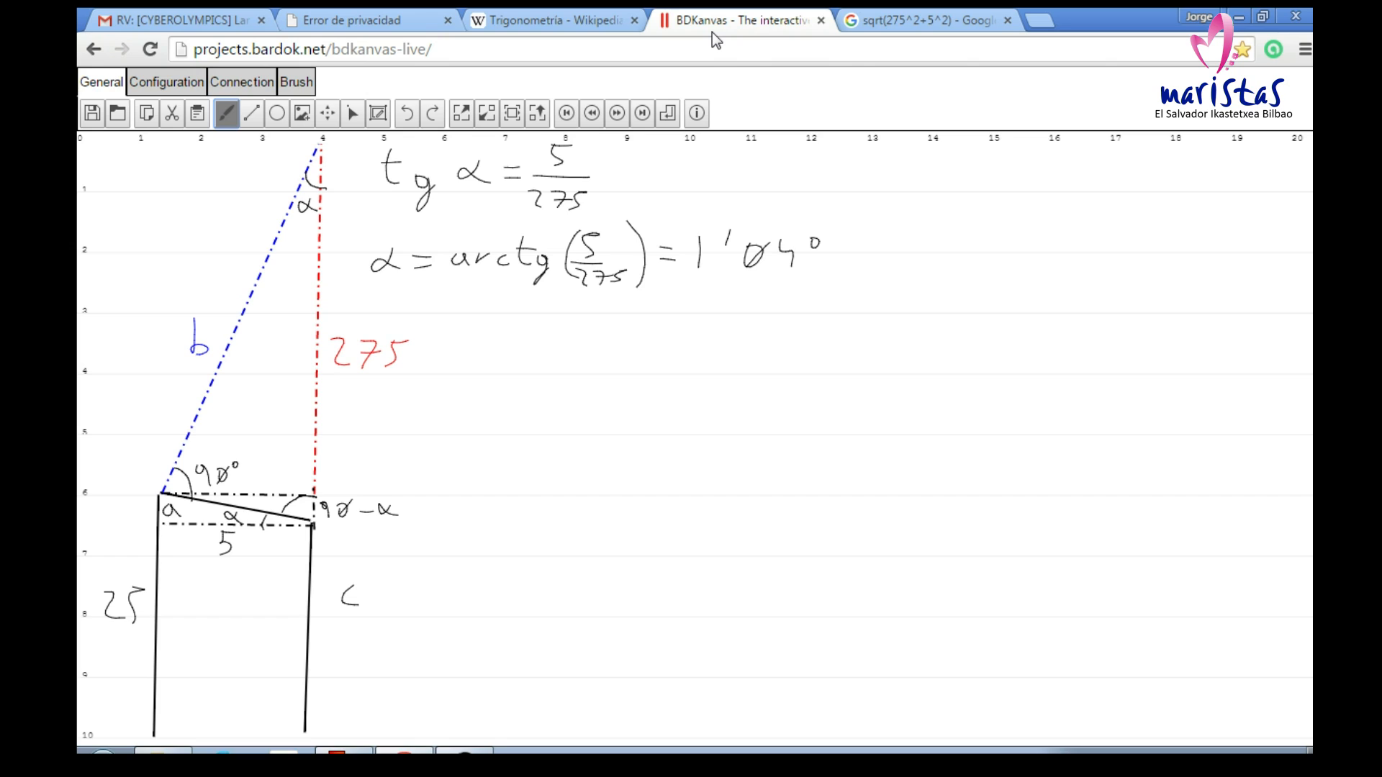
Step: On the BDKanvas whiteboard, handwrite the calculation of side a starting with a = sin(α) below the arctangent line
left_click_drag(471, 315, 483, 332)
left_click_drag(491, 319, 635, 344)
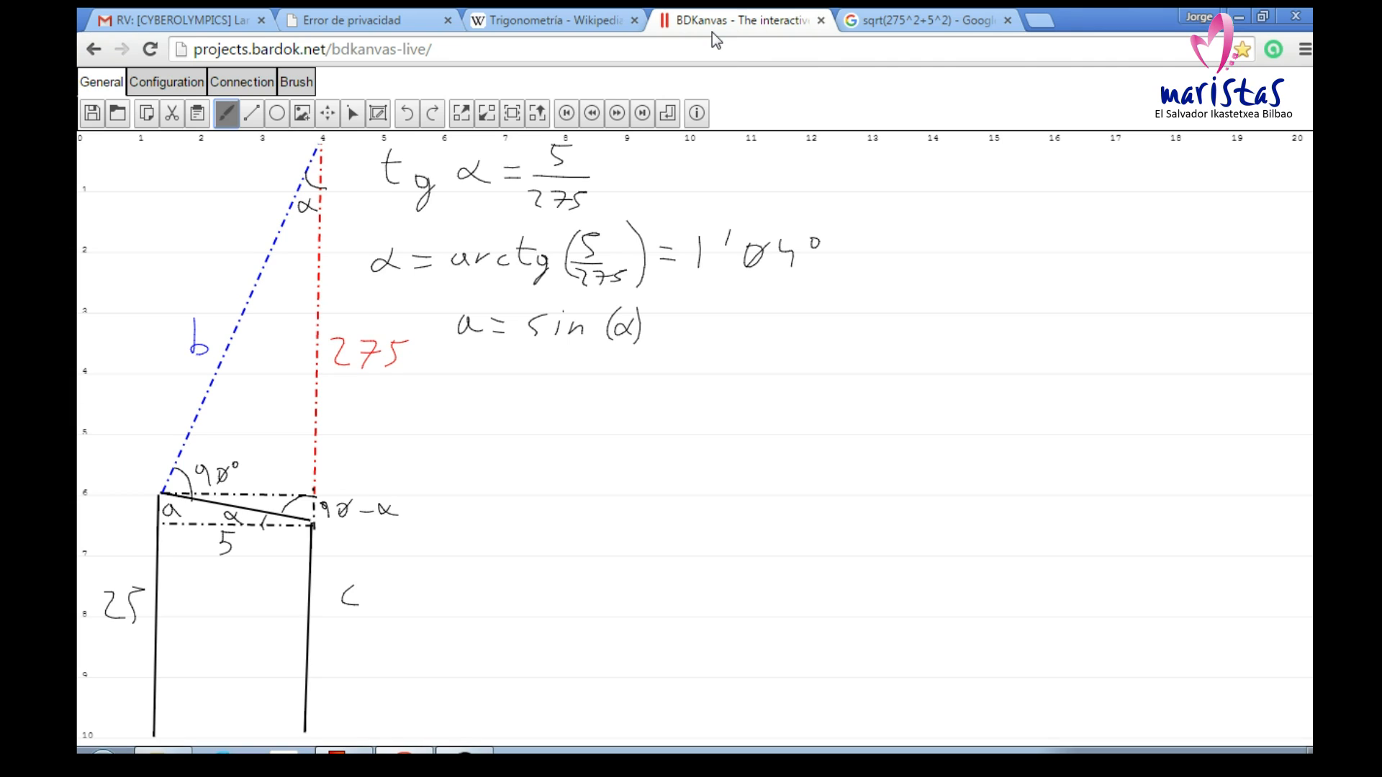
mouse_move(665, 326)
left_mouse_down()
mouse_move(718, 301)
mouse_move(686, 340)
left_mouse_up()
mouse_move(747, 312)
left_mouse_down()
mouse_move(768, 324)
mouse_move(813, 308)
mouse_move(802, 338)
left_mouse_up()
mouse_move(847, 291)
left_mouse_down()
mouse_move(837, 305)
mouse_move(864, 312)
mouse_move(851, 332)
mouse_move(898, 335)
left_mouse_up()
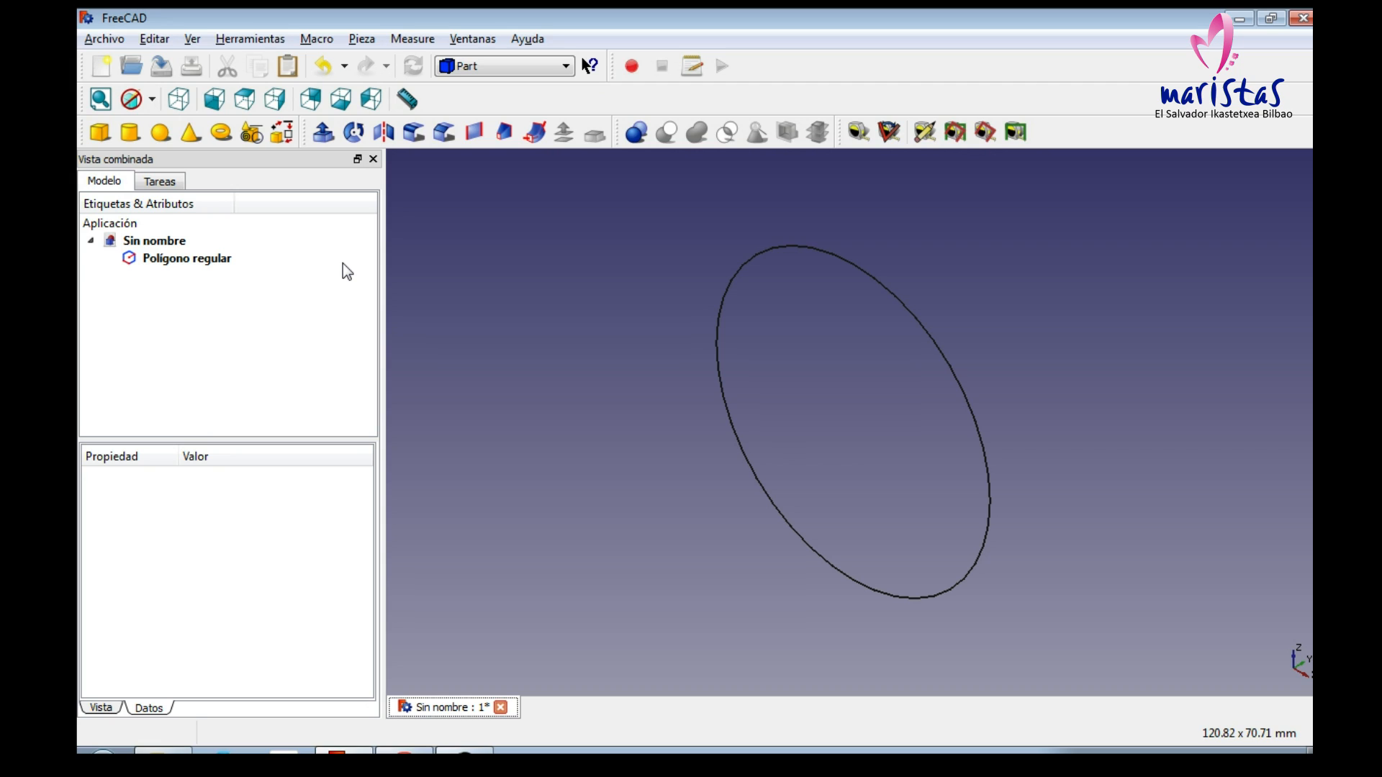
Step: Back in FreeCAD, define a second regular polygon primitive with 40 sides and a 24.91 mm circumradius
left_click(252, 136)
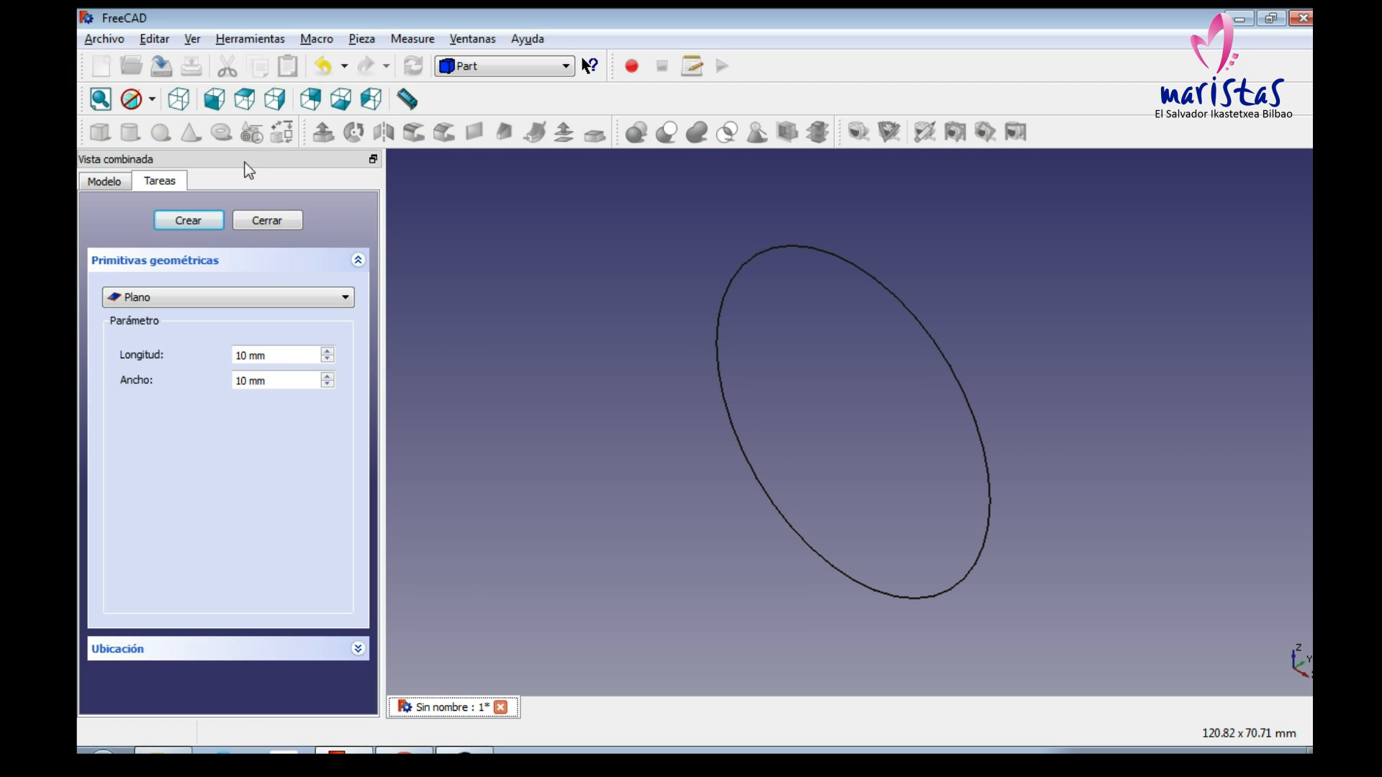
left_click(262, 298)
left_click(199, 549)
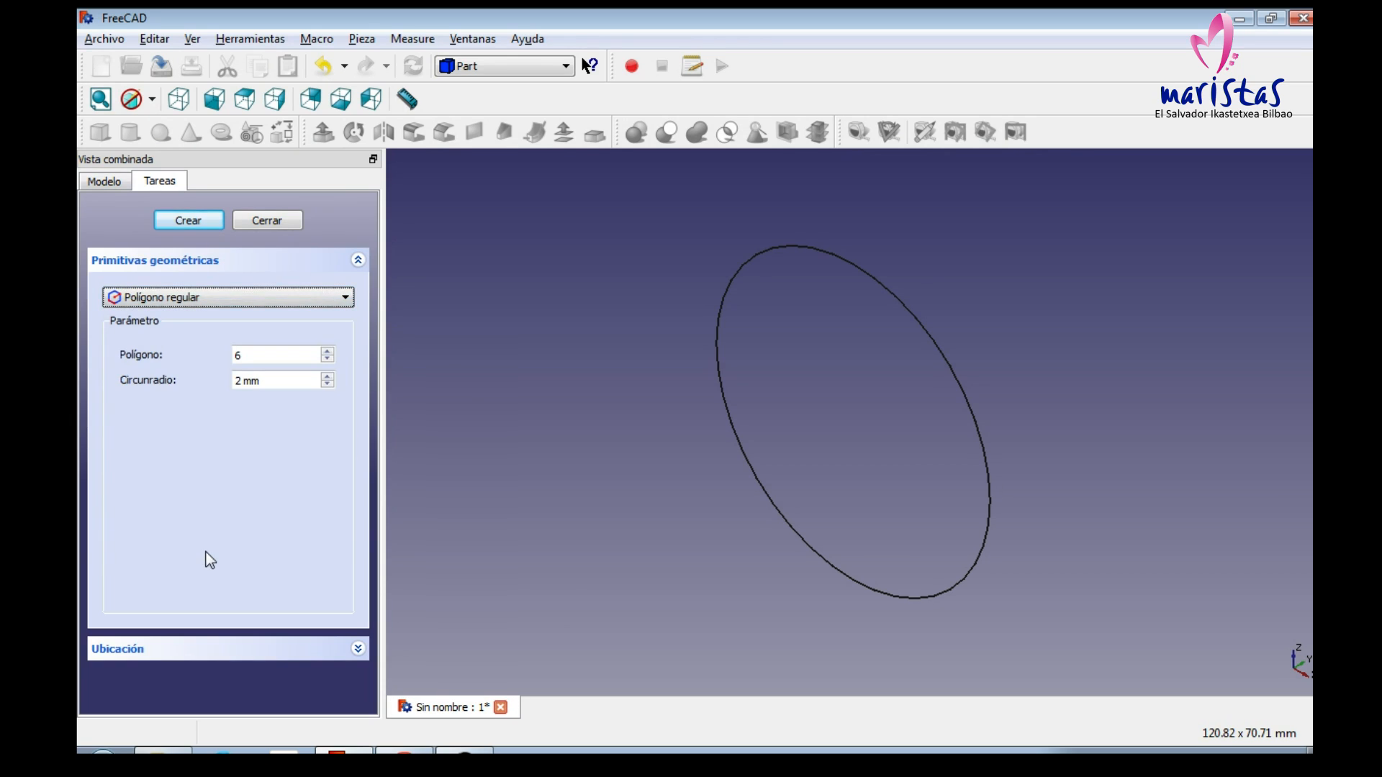
double_click(255, 357)
type("40")
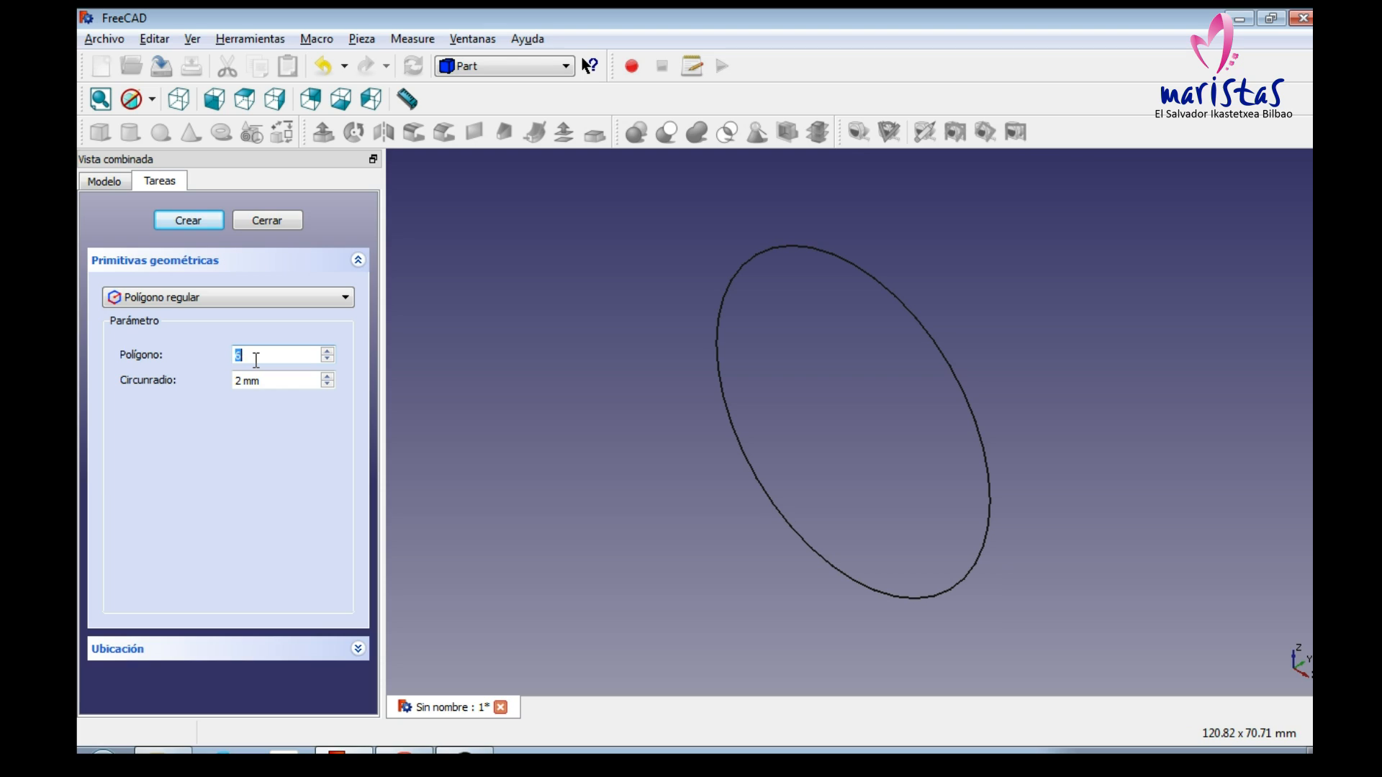
key("Tab")
type("24,91")
Step: Orient the 24.91 mm polygon along the Y direction at the origin, create it and close the primitives dialog
left_click(175, 652)
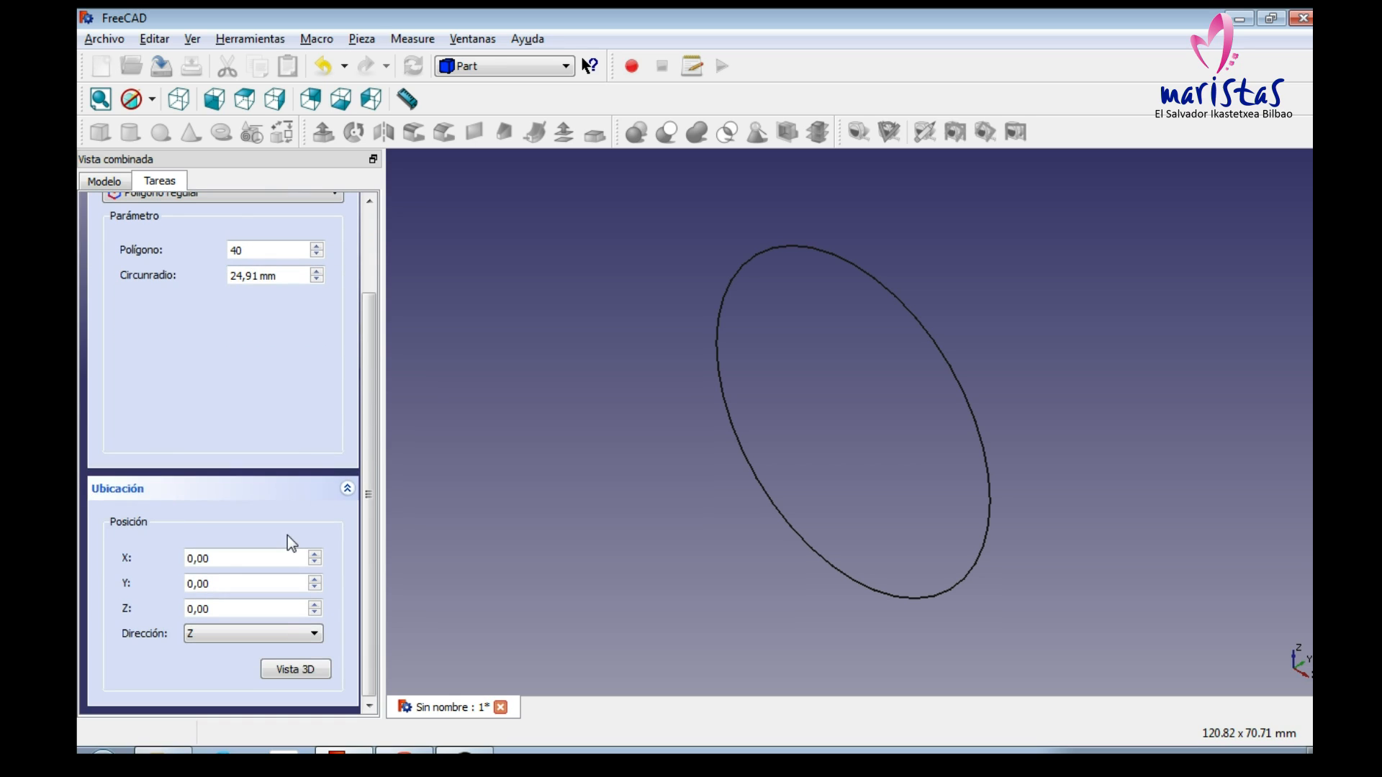
left_click(282, 635)
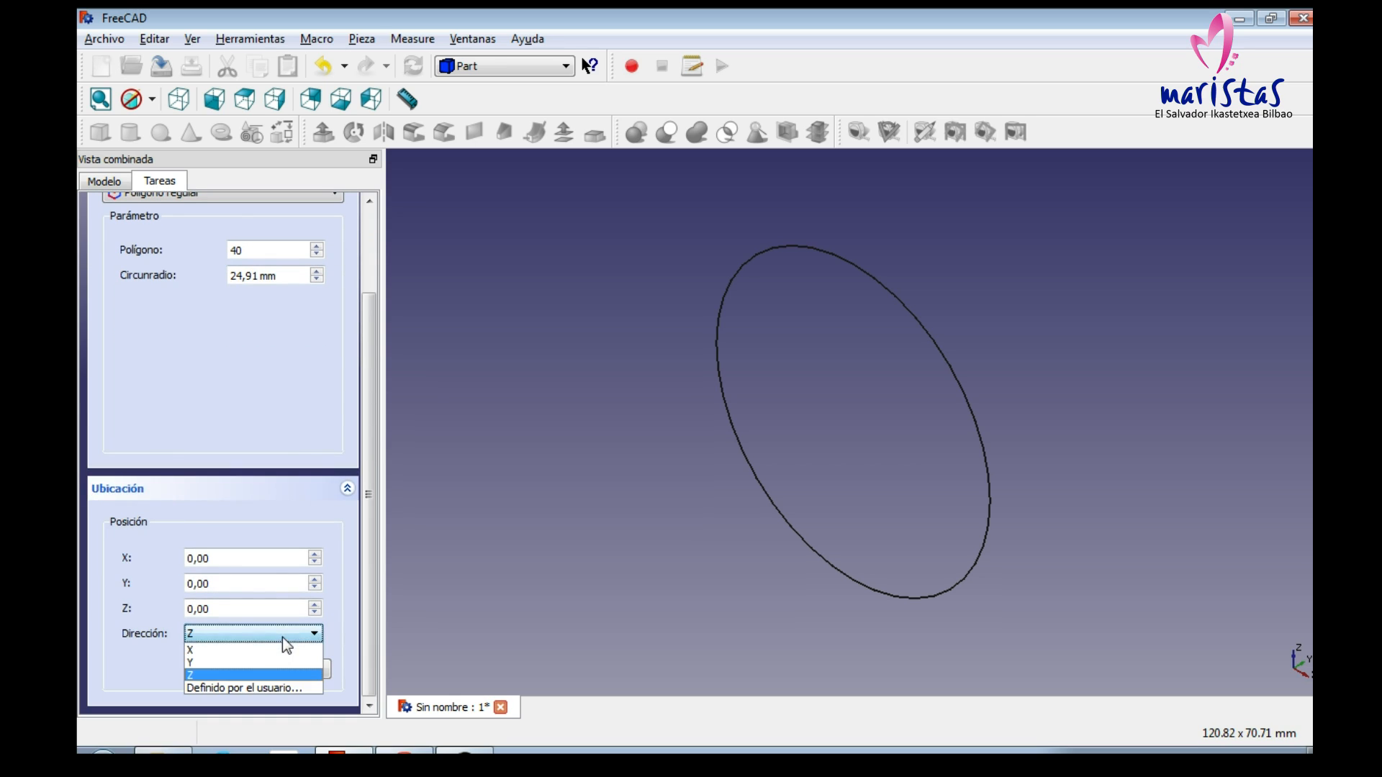
left_click(223, 662)
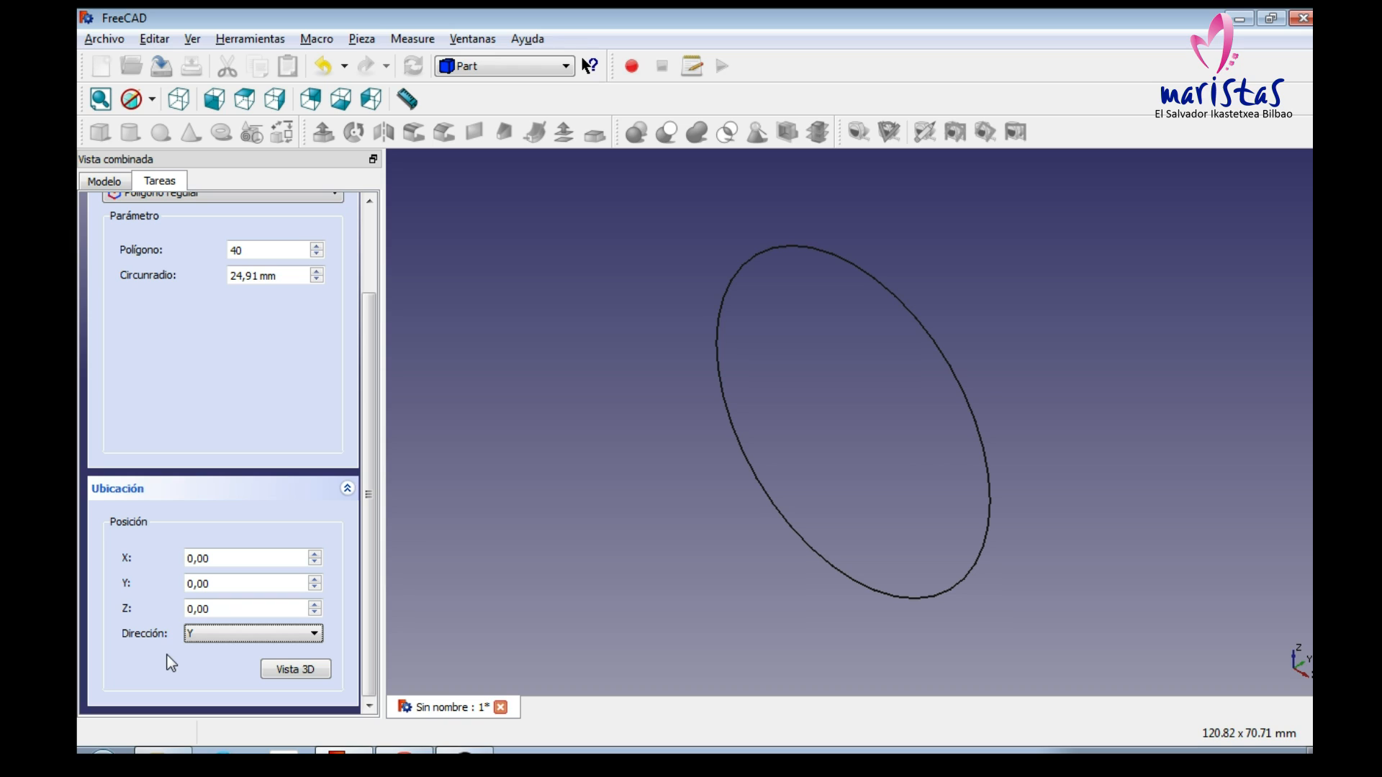
left_click(367, 226)
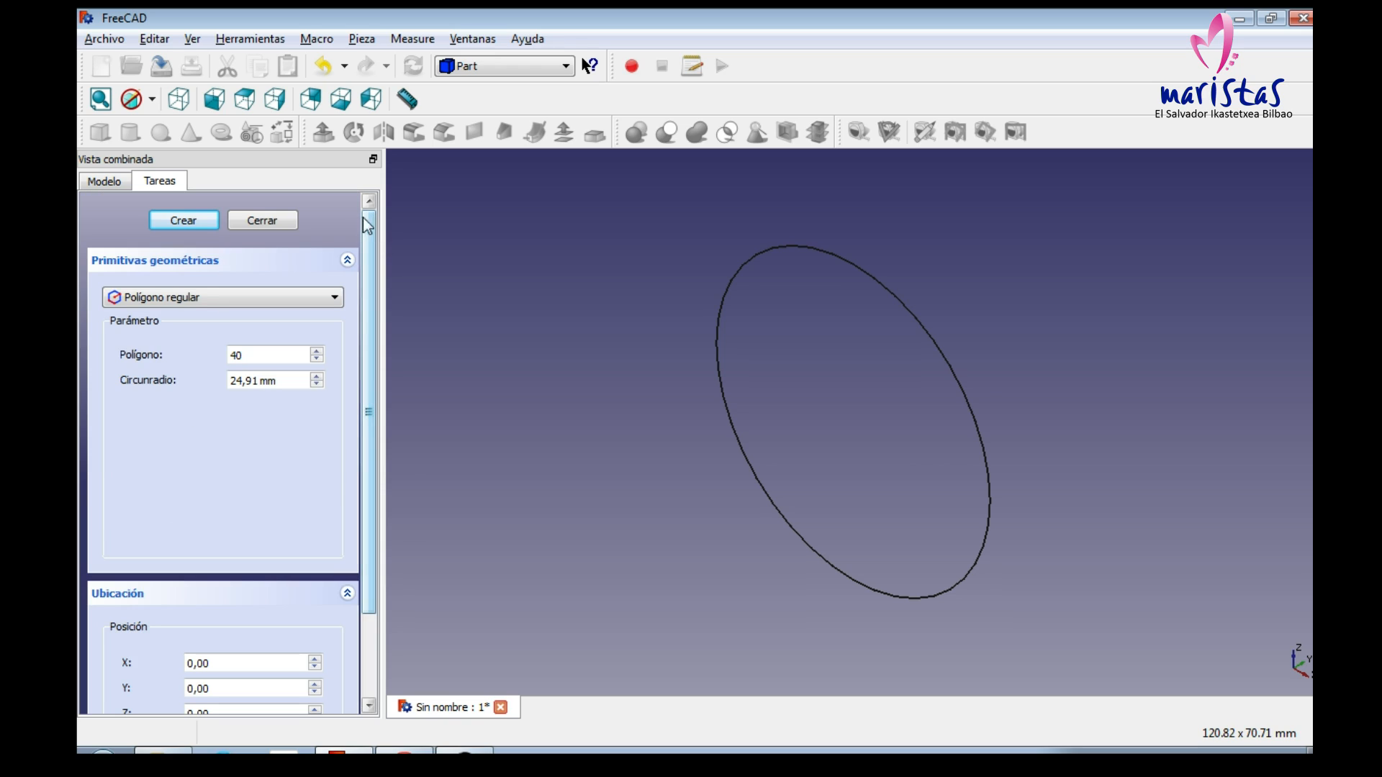
left_click(180, 221)
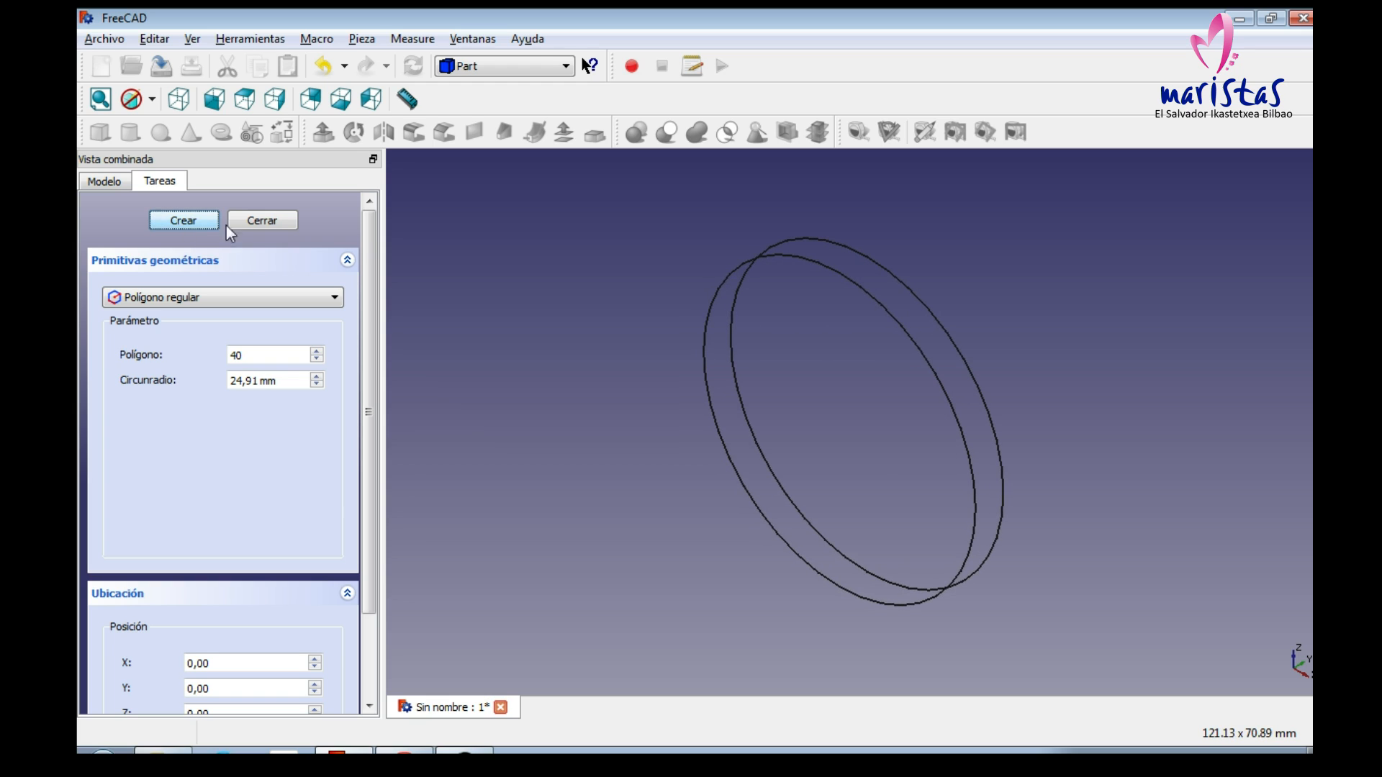
left_click(261, 223)
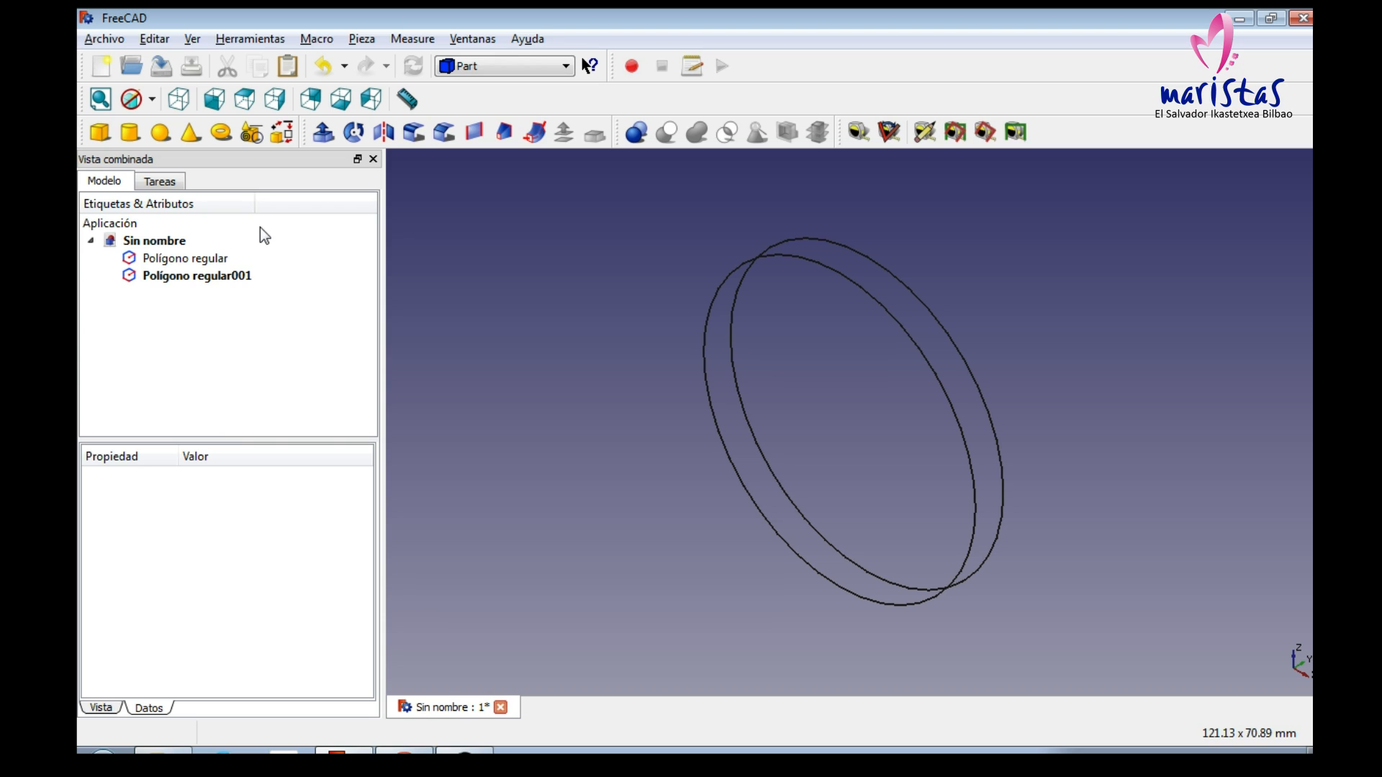
Step: Rename the 25 mm polygon "pol ext" and the 24.91 mm polygon "pol int"
left_click(186, 258)
key("F2")
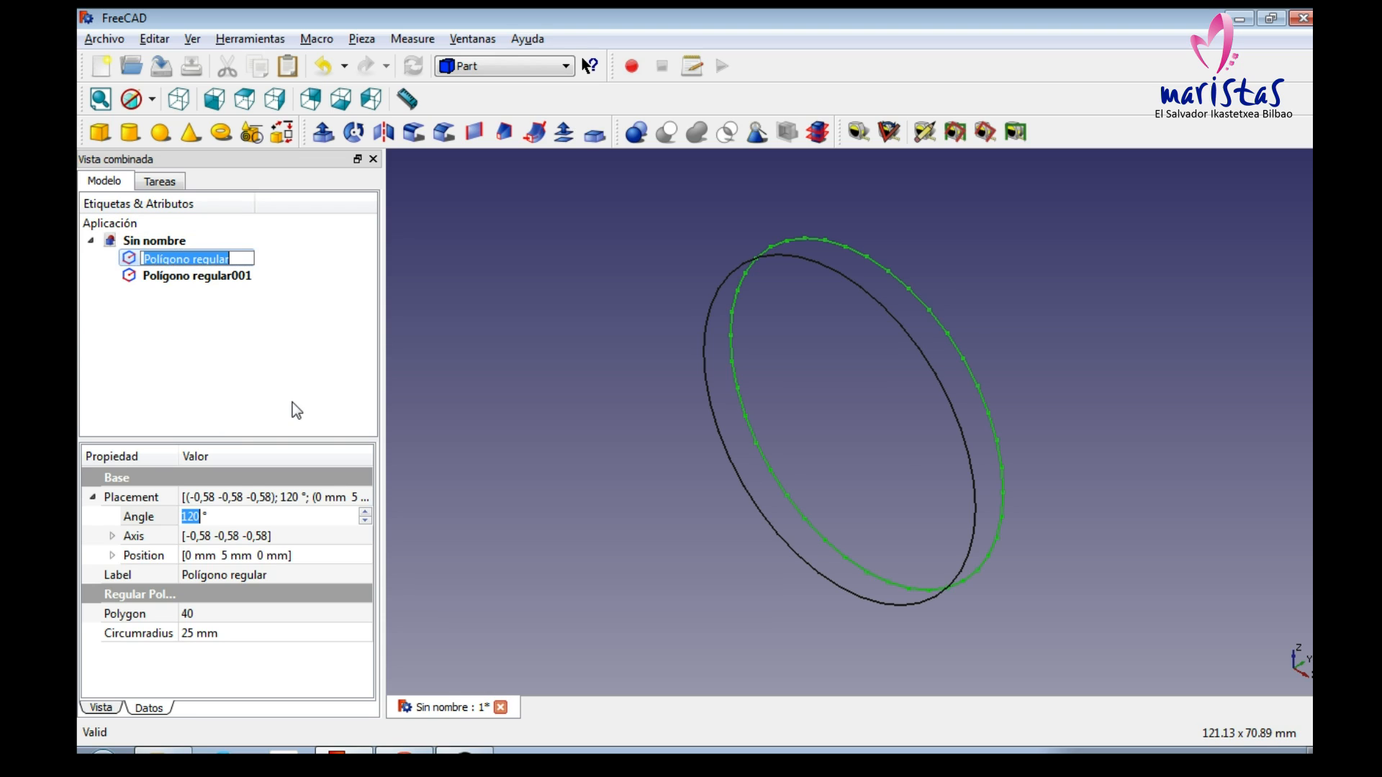
type("pol e")
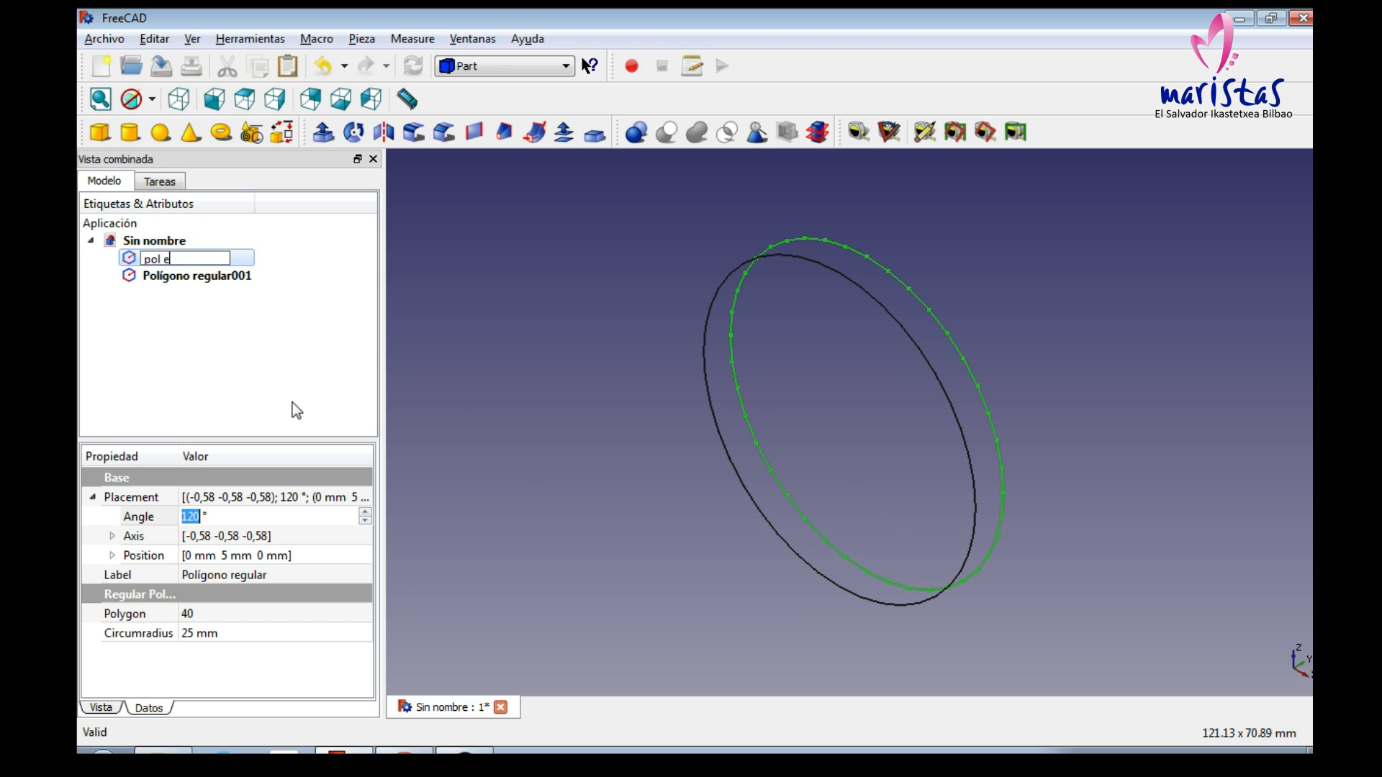
type("xt")
key("Return")
key("Down")
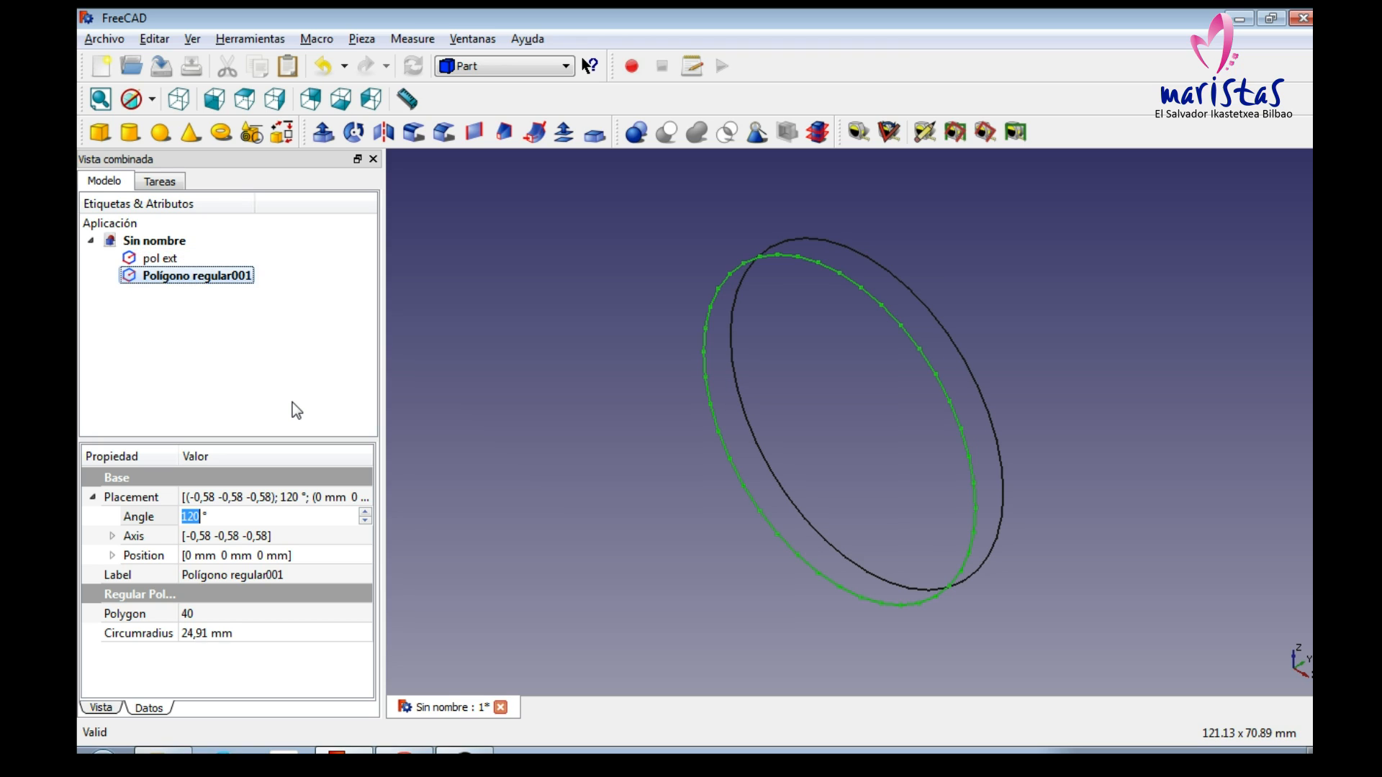
key("F2")
type("pol int")
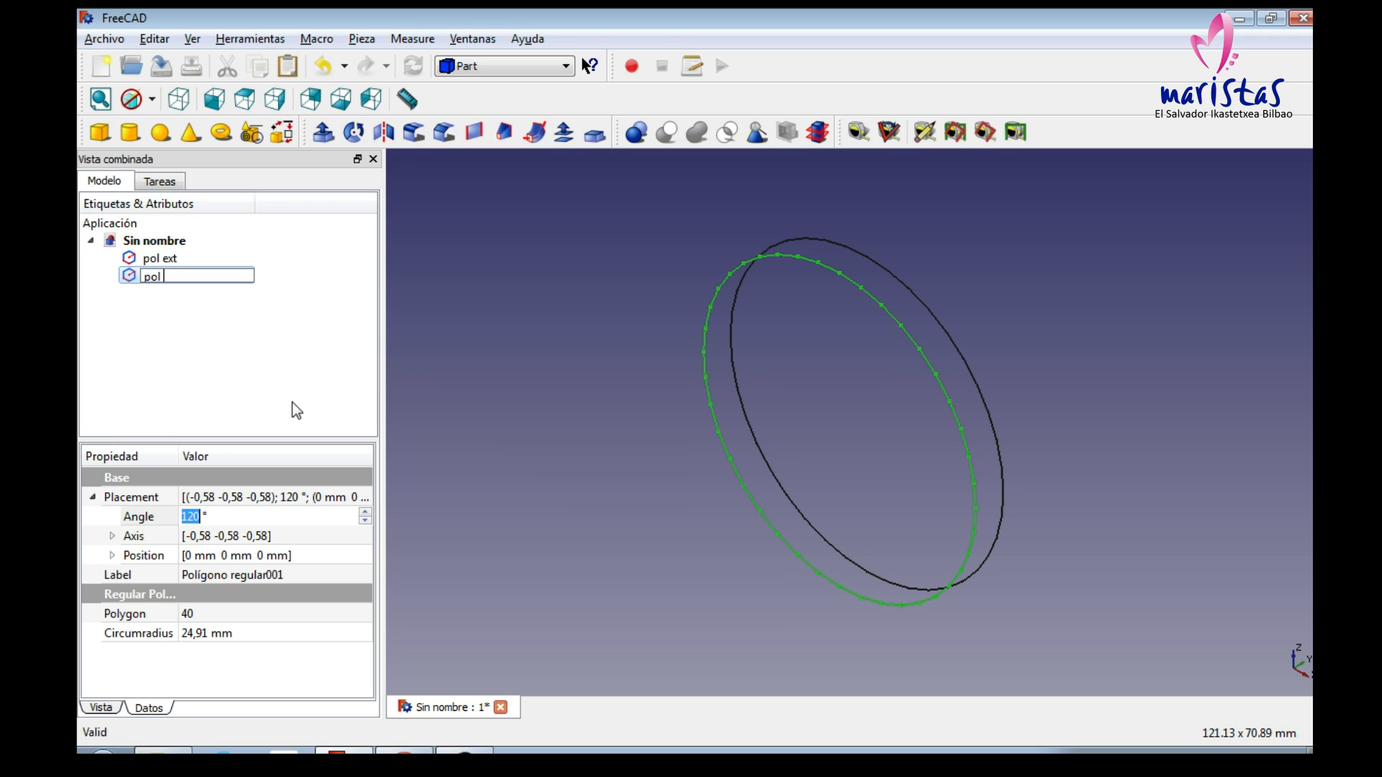
key("Return")
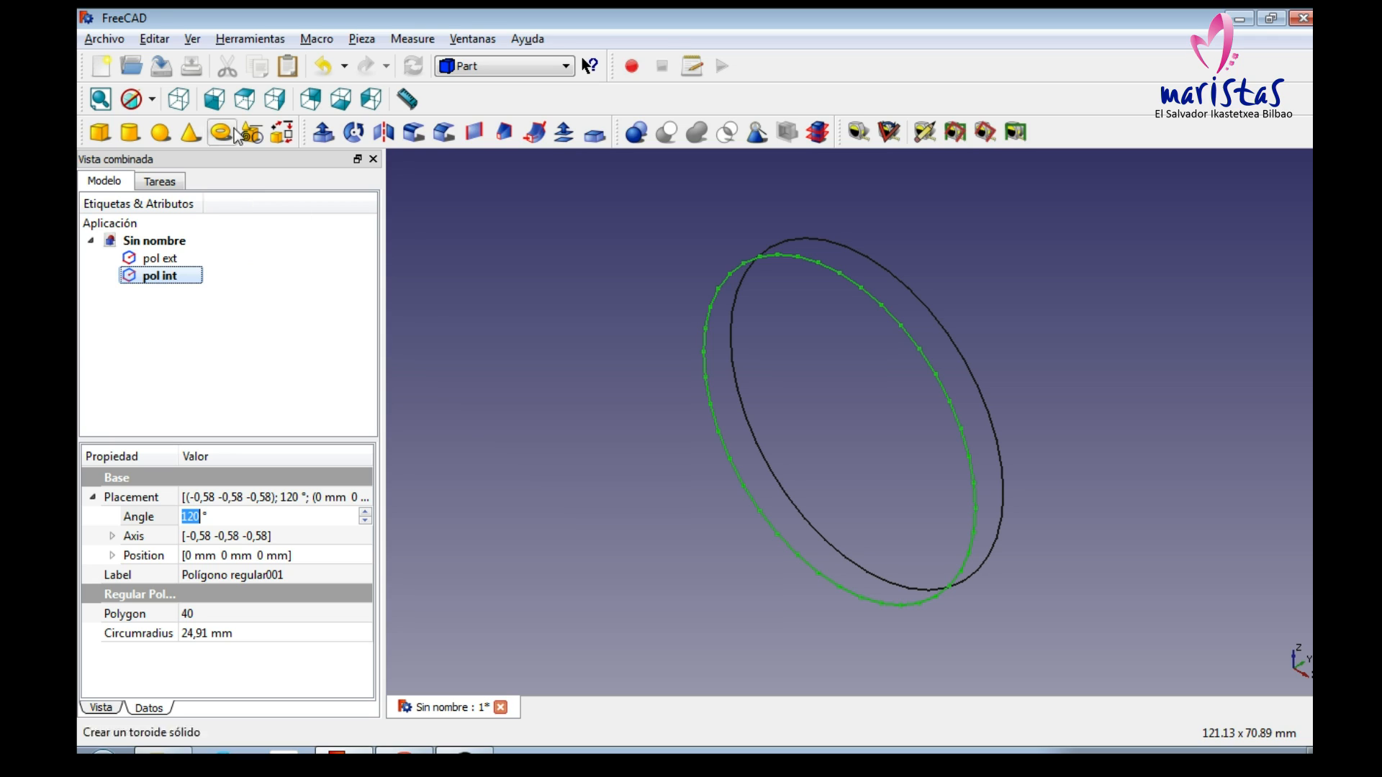
Step: Save the document as "rueda bici 2.FCStd" in the freecad folder
left_click(161, 66)
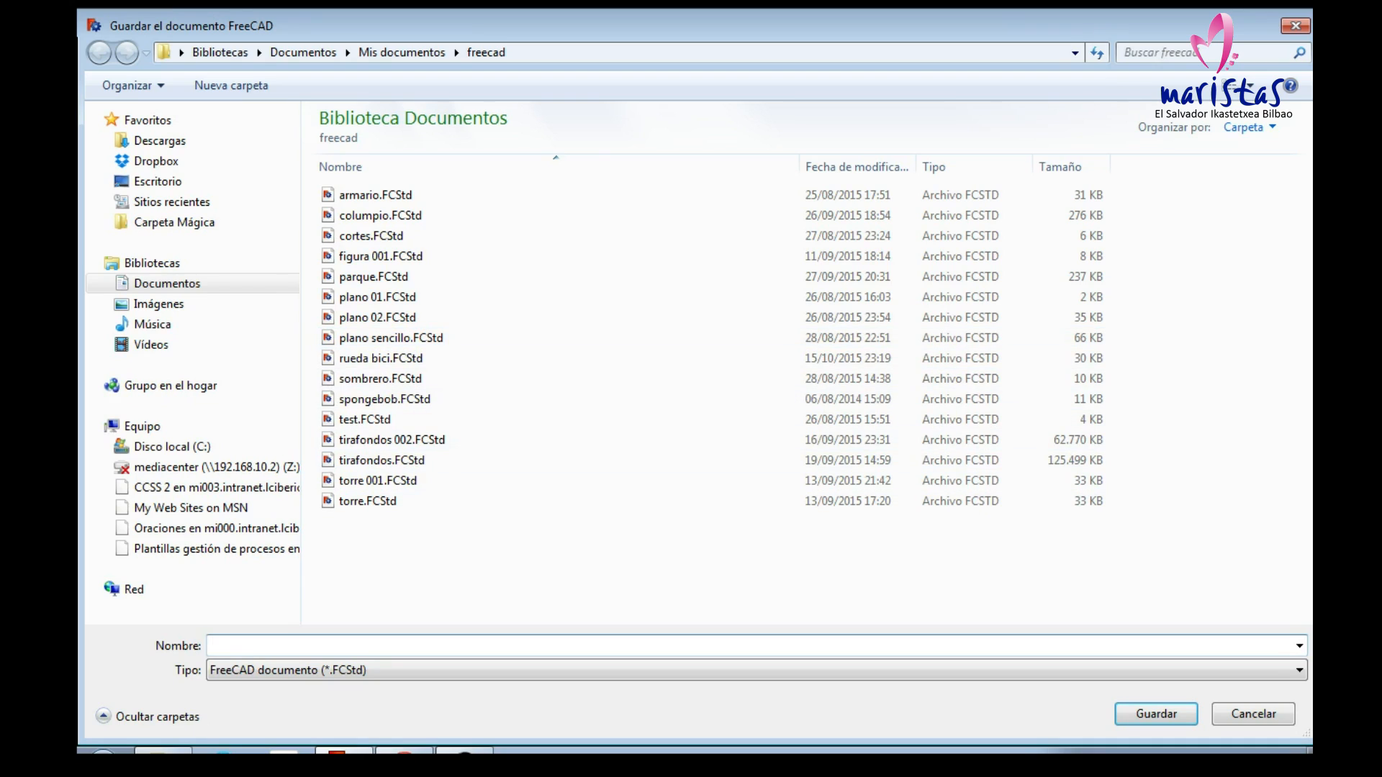
type("r")
key("Down")
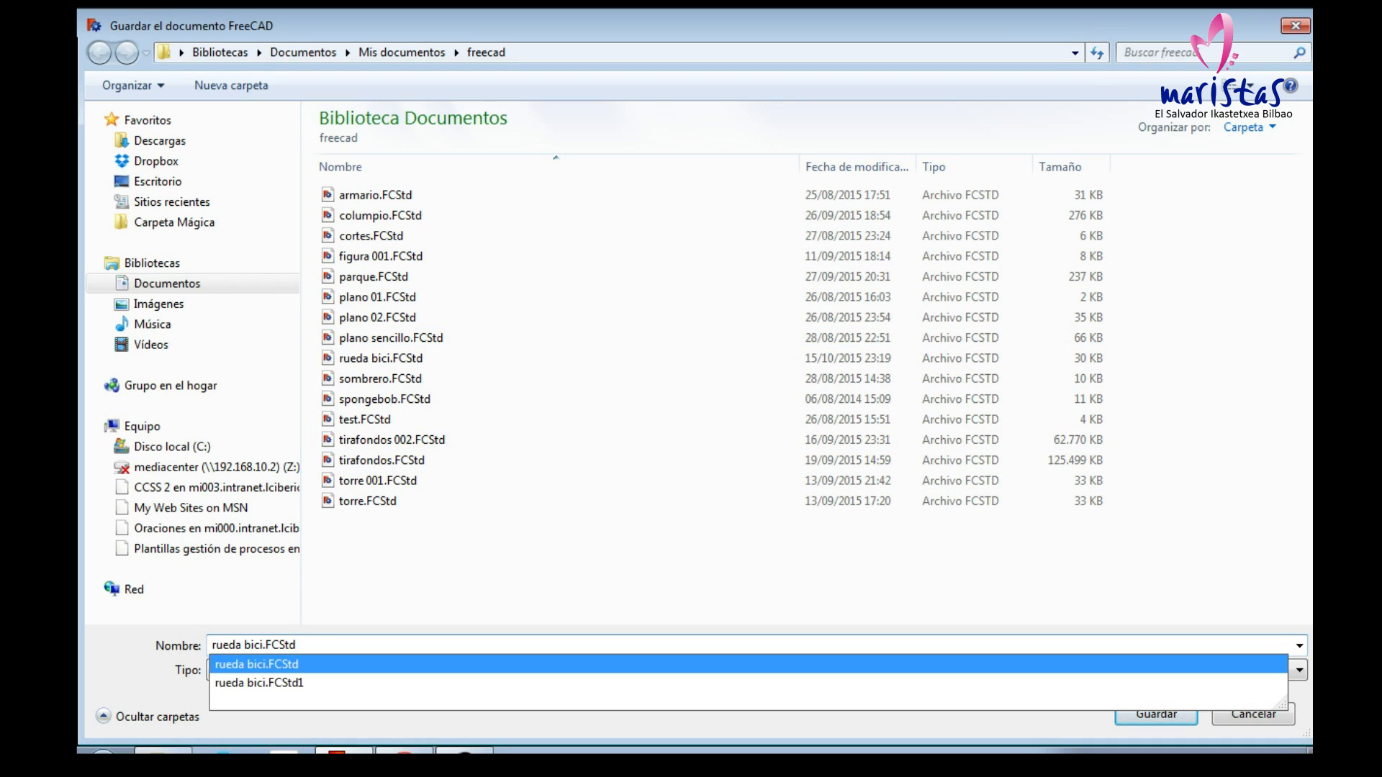
key("Left")
key("Left")
key("Left")
key("Left")
key("Left")
key("Left")
type("2")
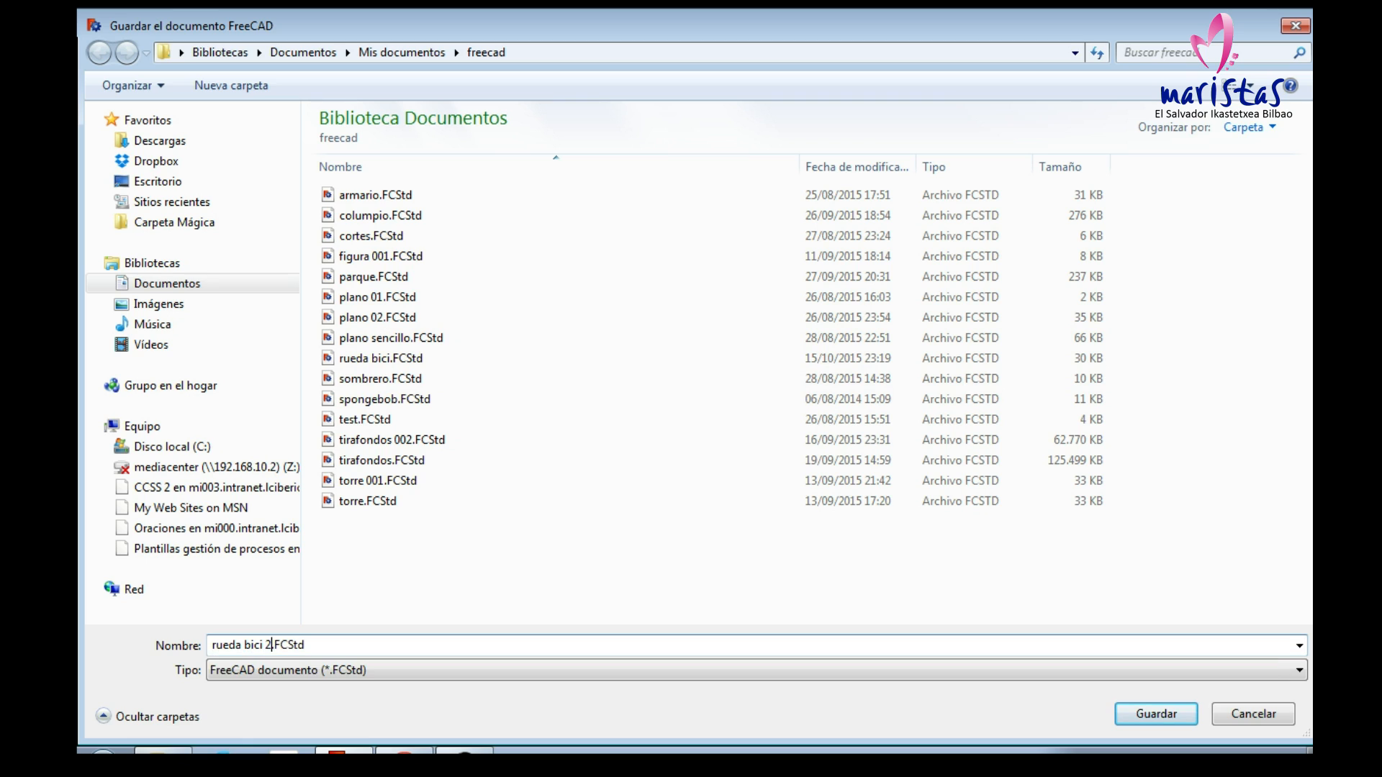
key("Return")
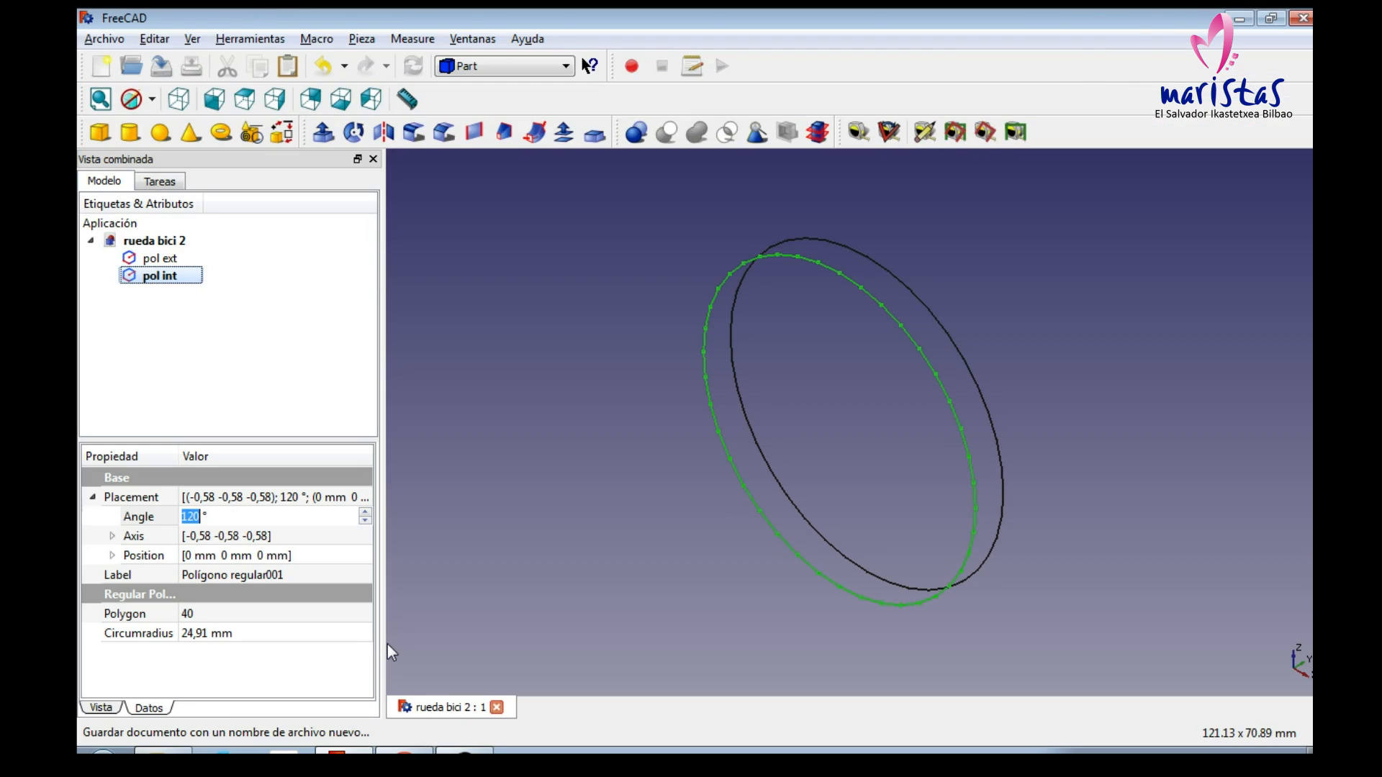
Step: In the Draft workbench, draw a line from the topmost vertex of pol ext to the topmost vertex of pol int
left_click(575, 516)
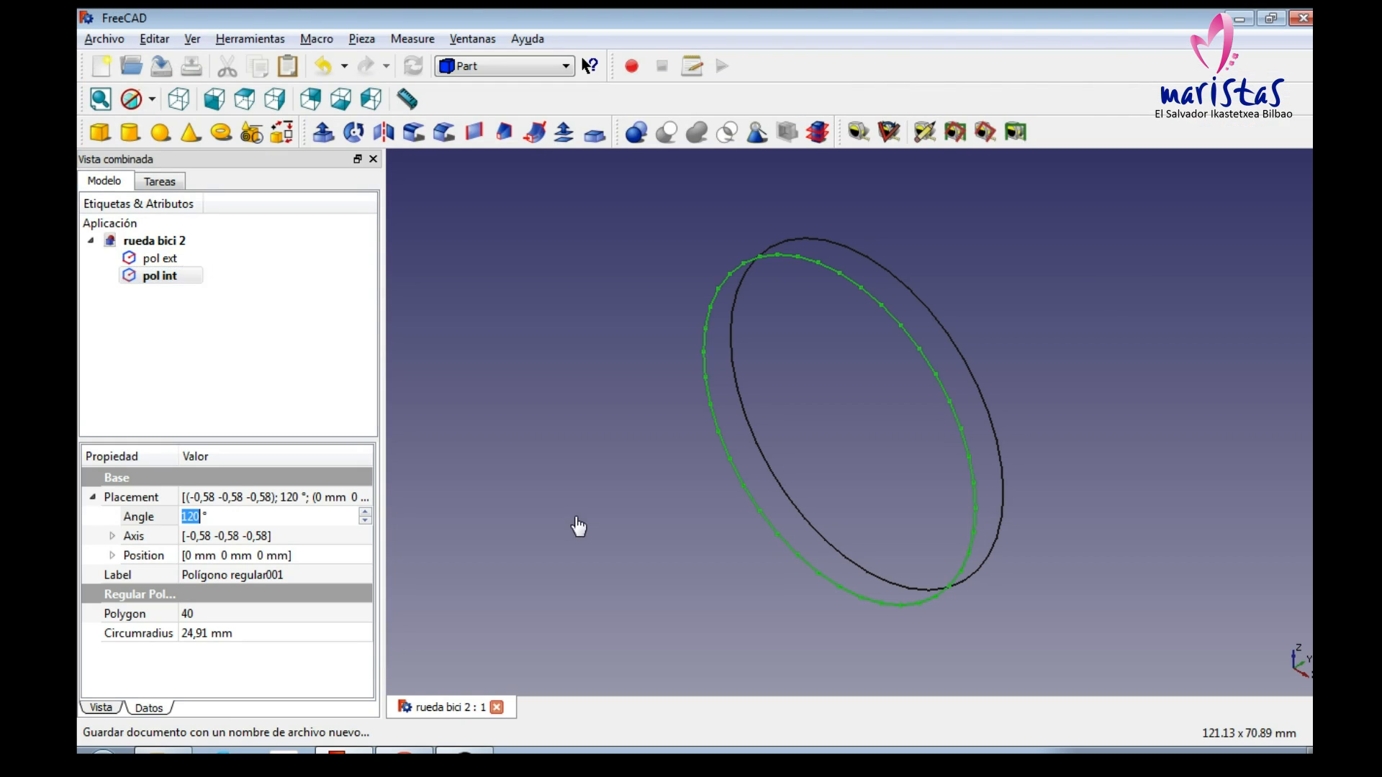
left_click(280, 107)
scroll(692, 265, "up", 3)
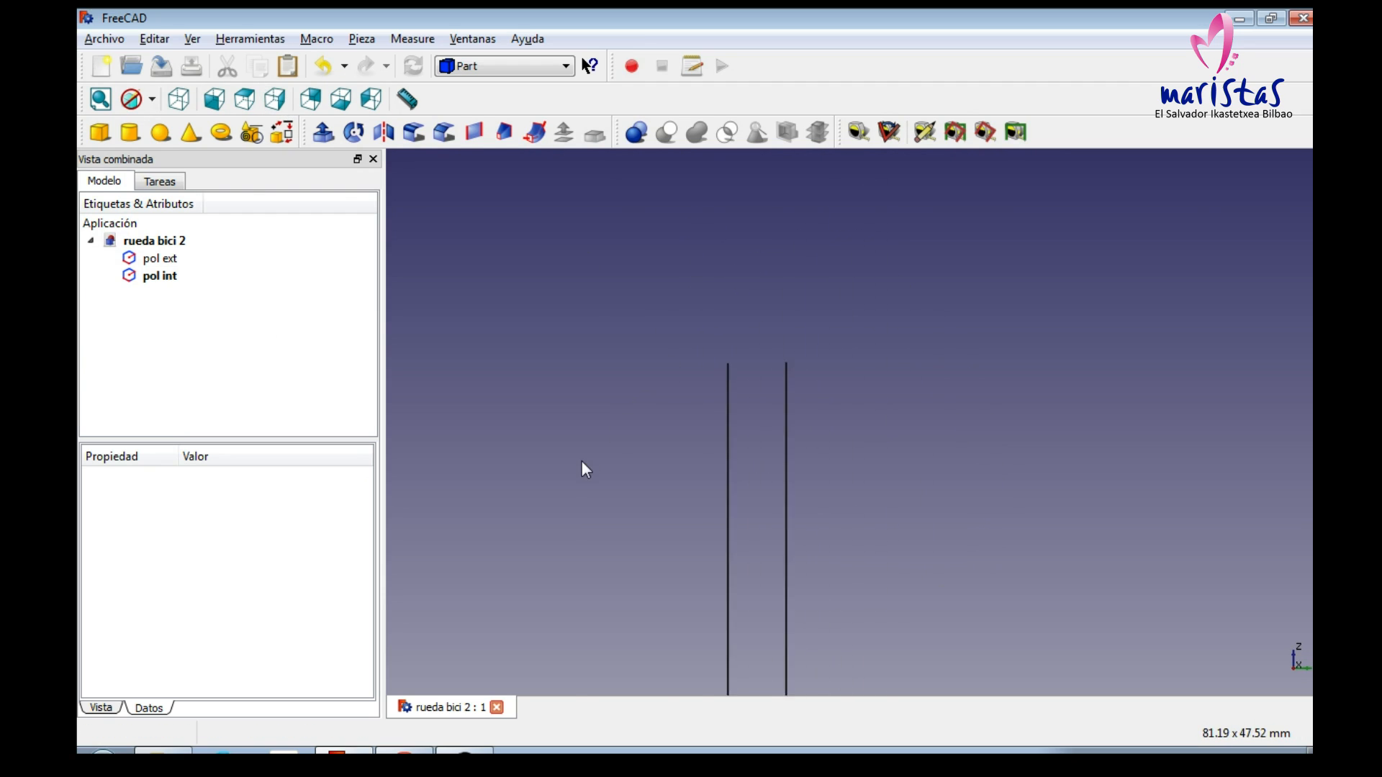
scroll(581, 461, "up", 2)
middle_click_drag(620, 382, 737, 434)
scroll(741, 432, "up", 1)
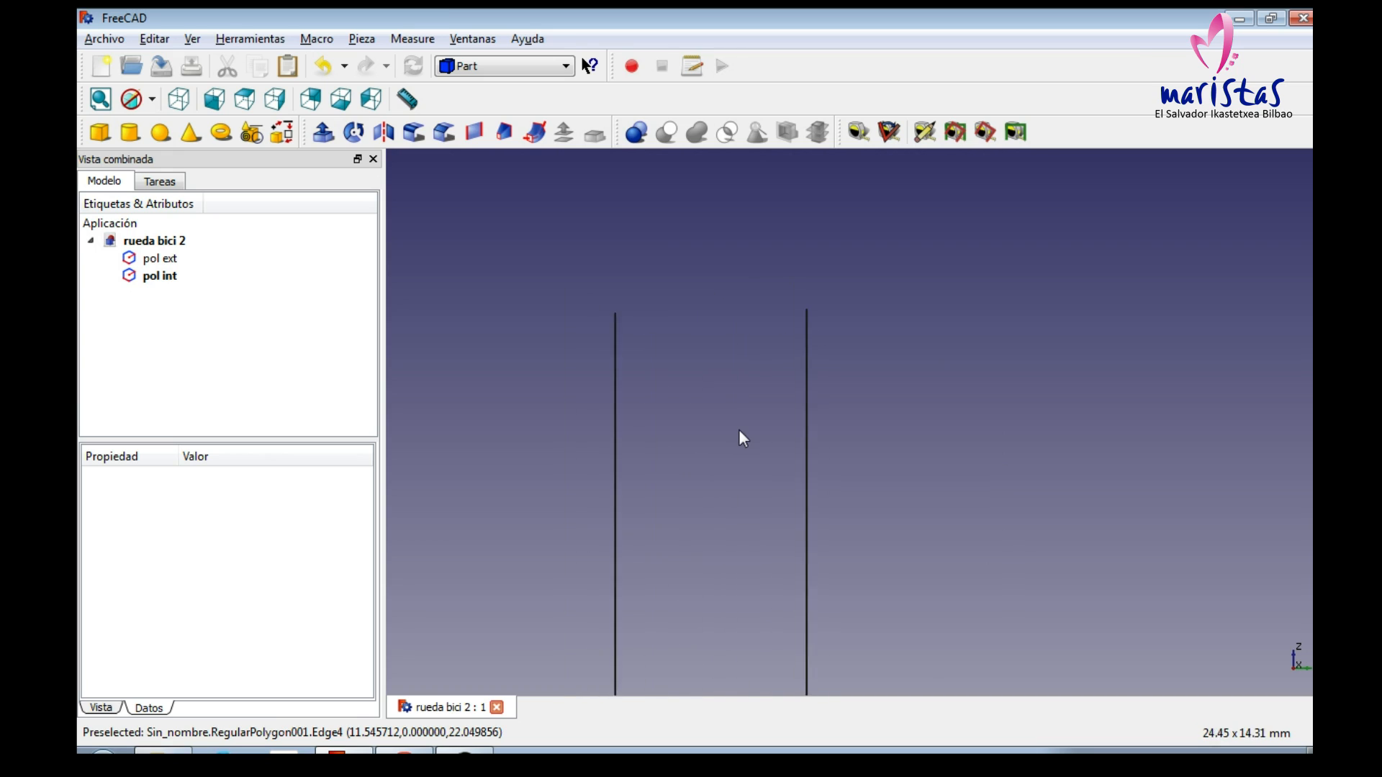
scroll(739, 429, "up", 1)
left_click(518, 66)
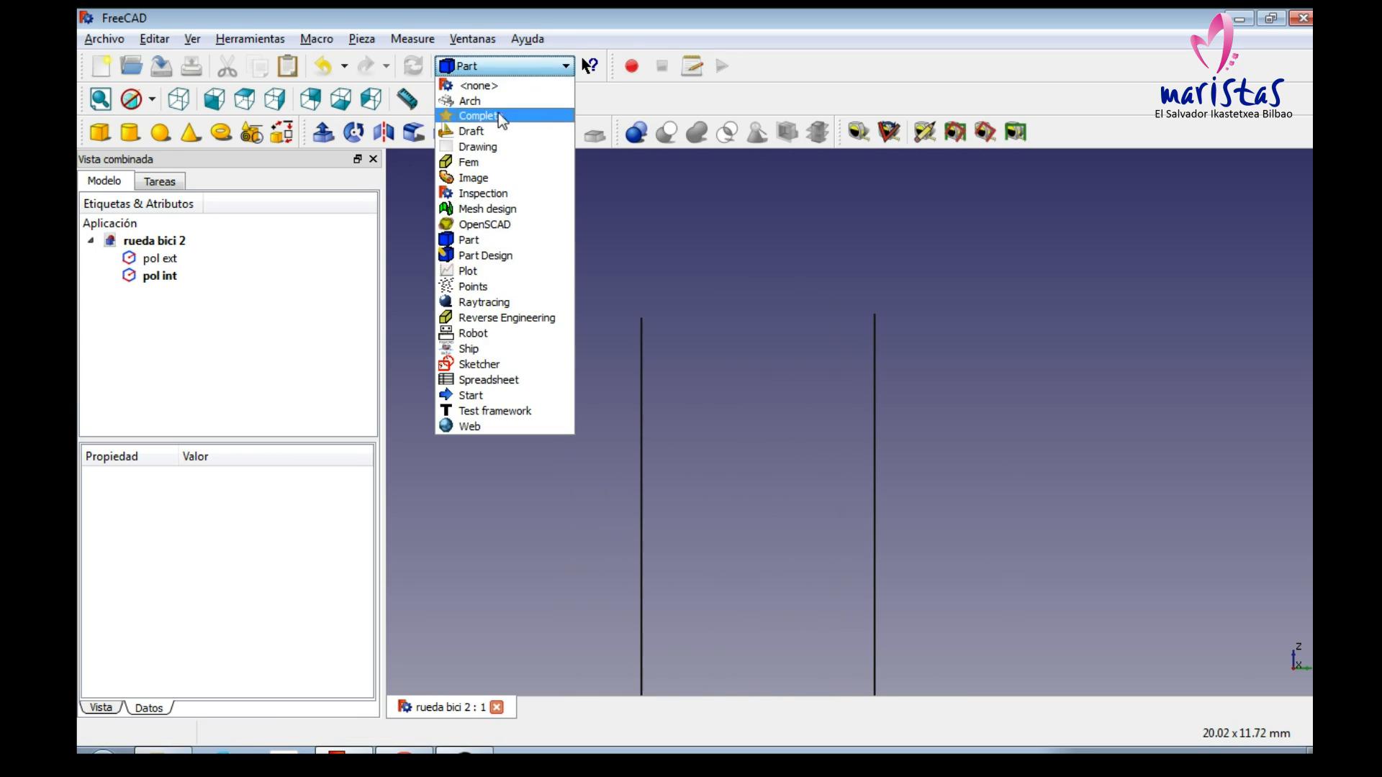
left_click(480, 130)
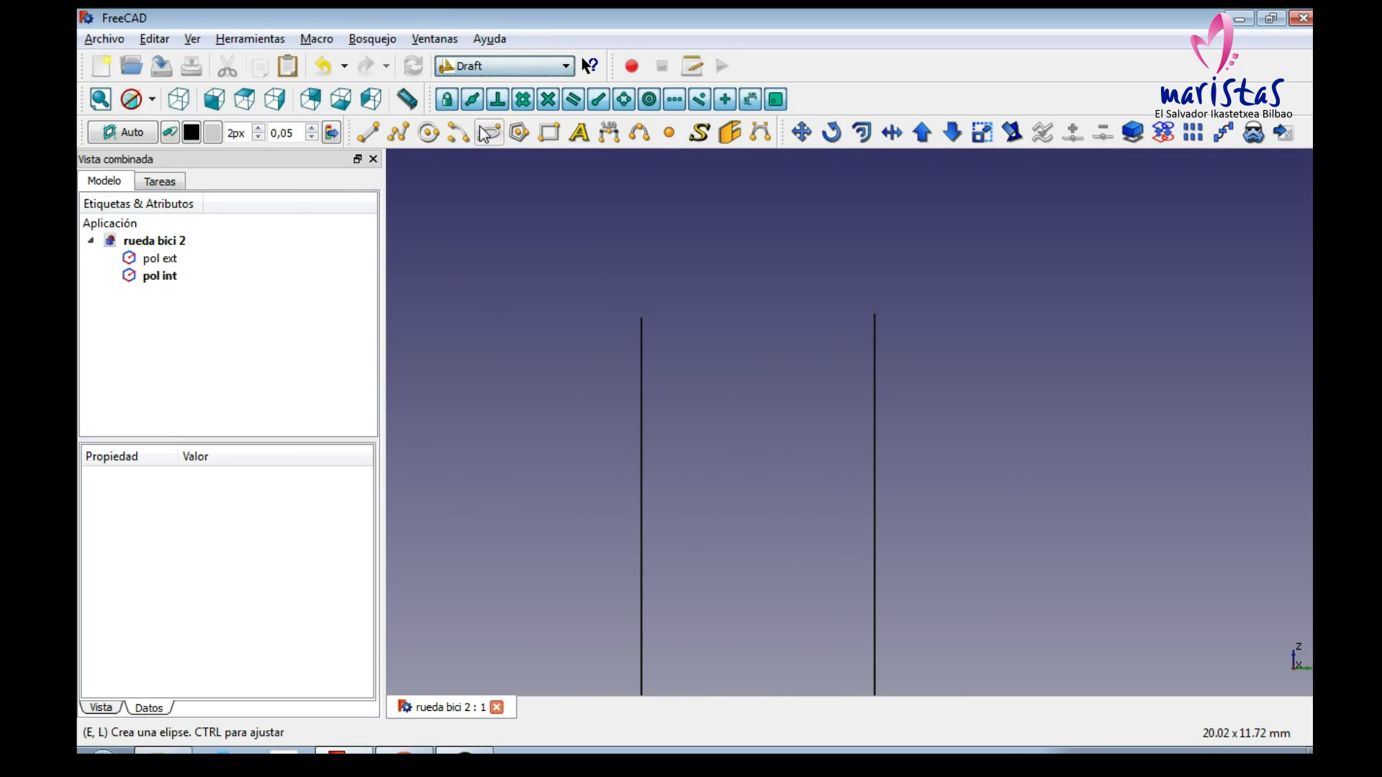
left_click(372, 137)
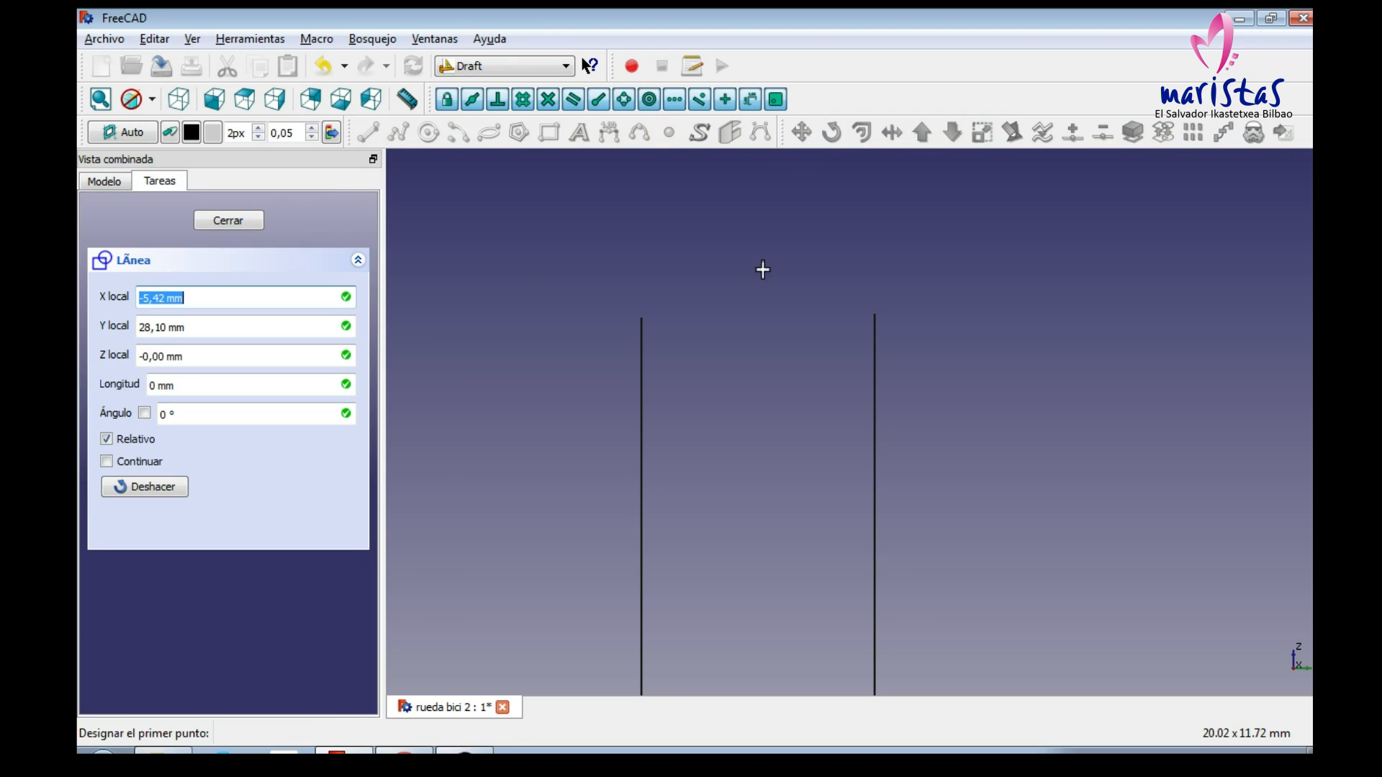
left_click(872, 315)
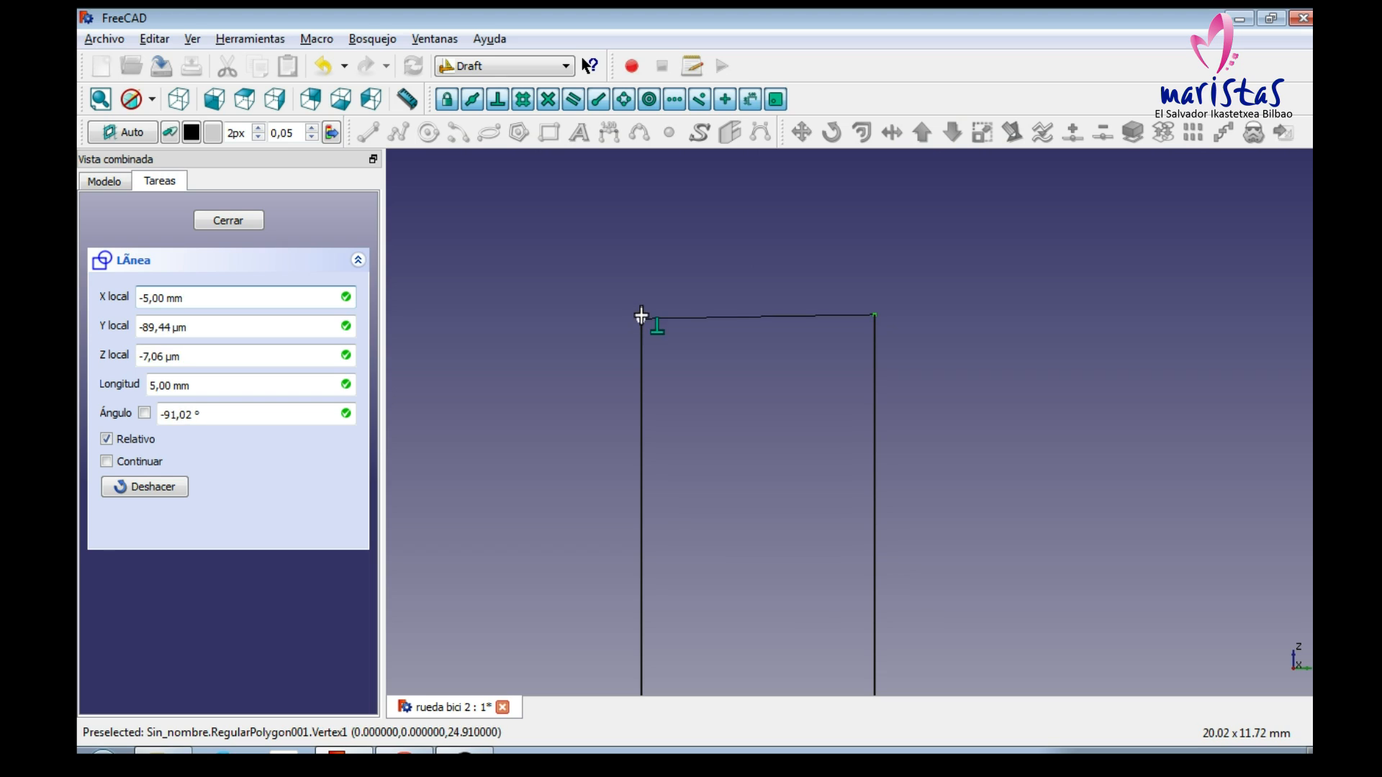
left_click(641, 315)
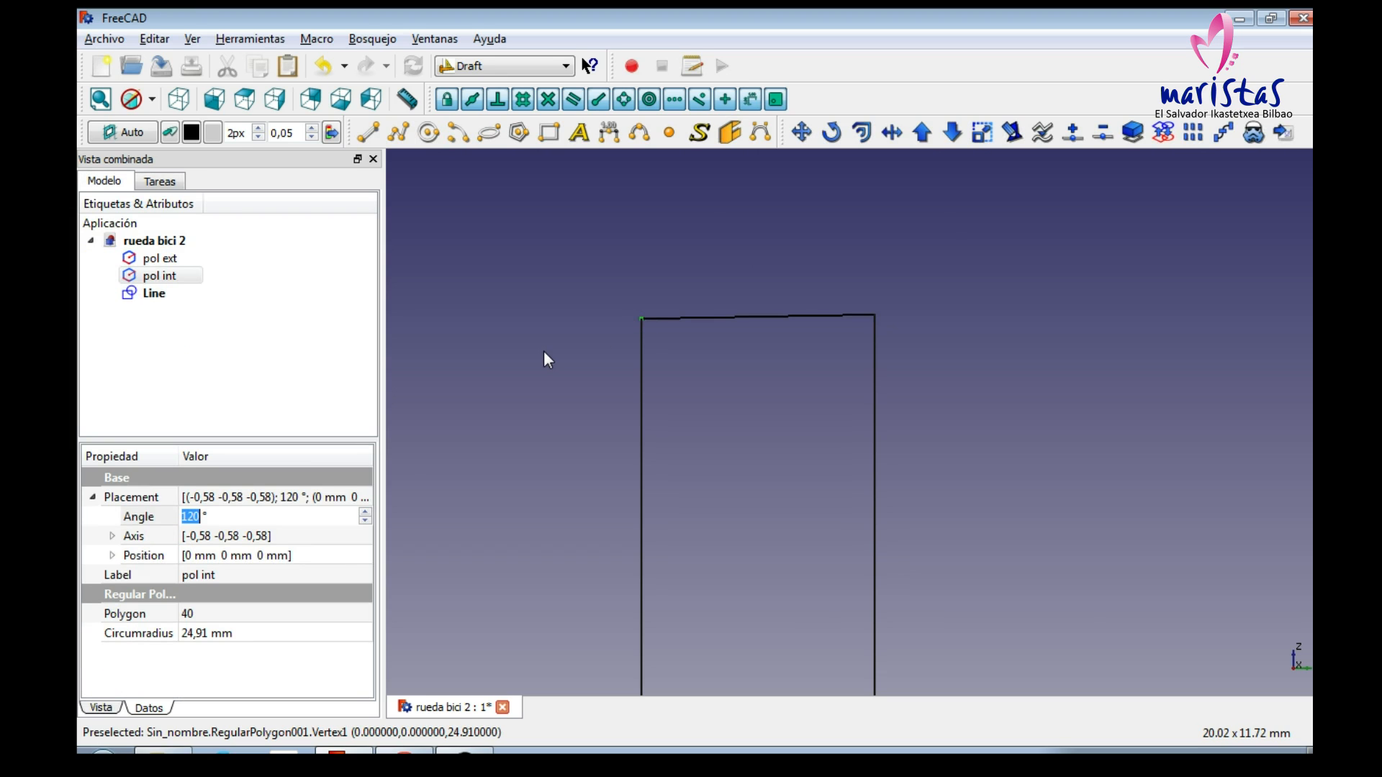
Step: Start a Part workbench Sweep with pol ext and pol int as its profiles
left_click(504, 66)
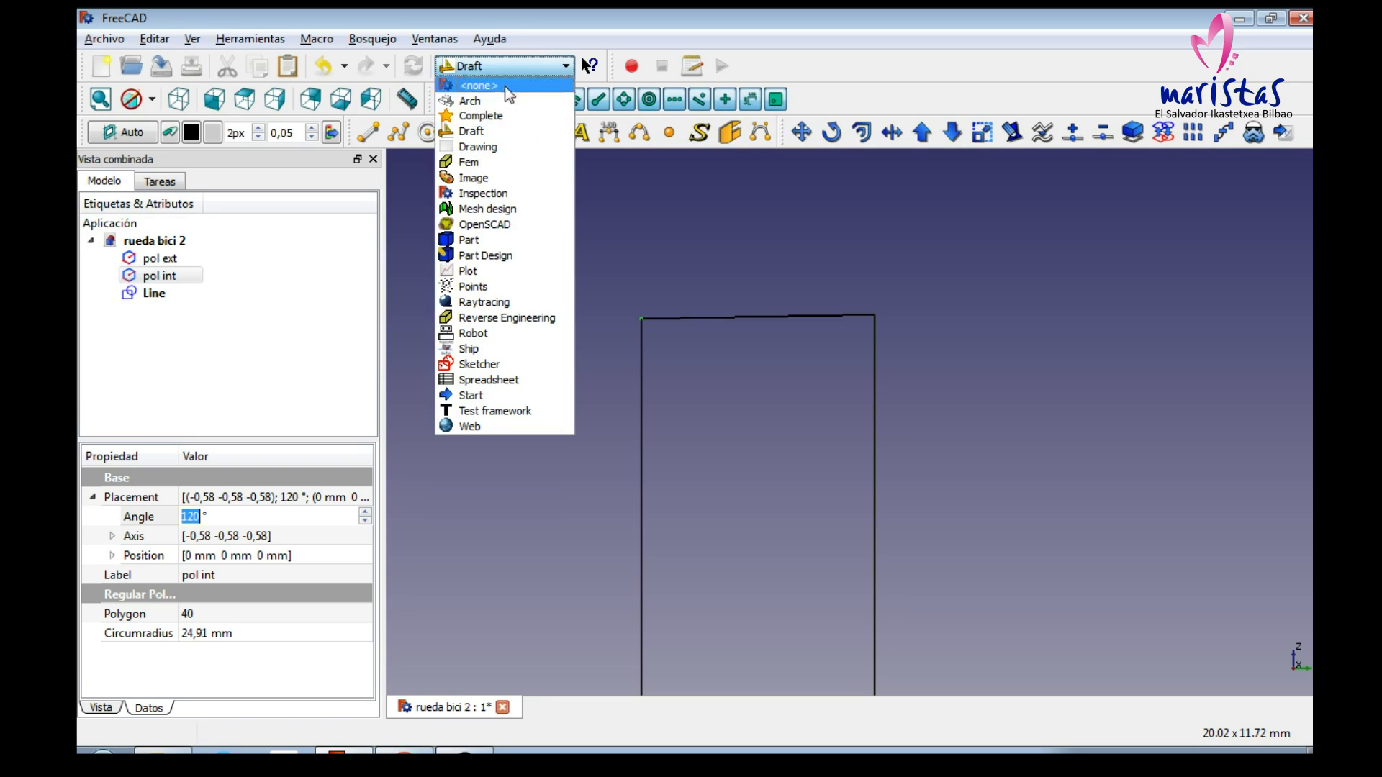
left_click(475, 241)
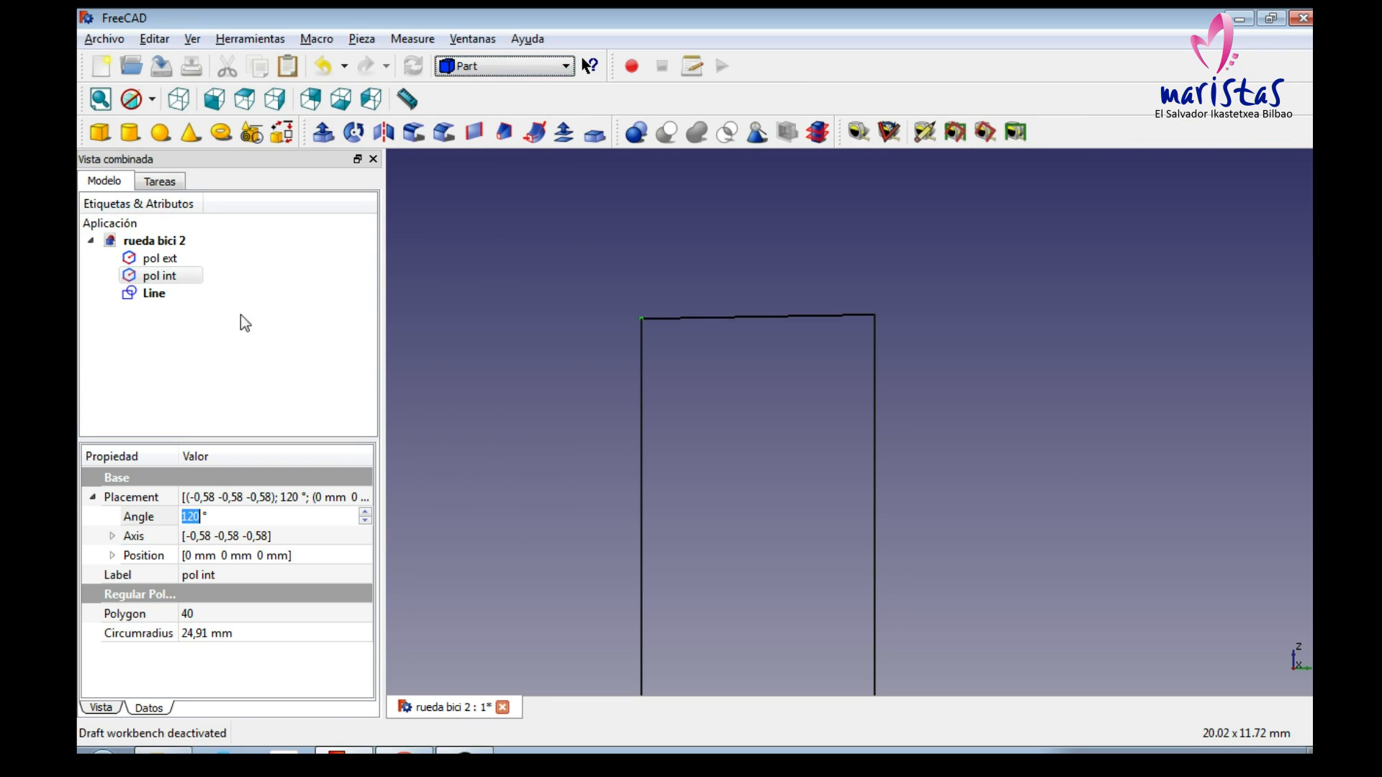
left_click(529, 134)
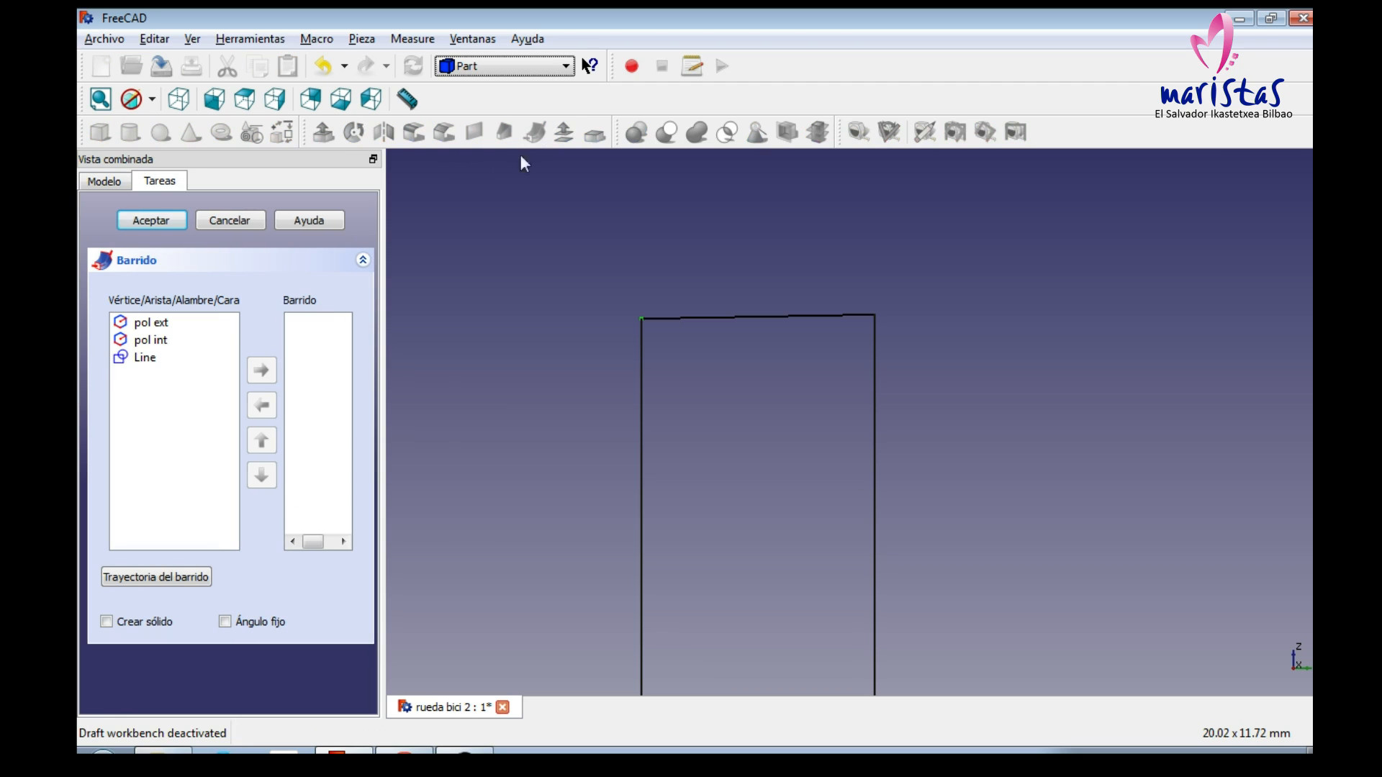
left_click(166, 324)
left_click(262, 374)
left_click(165, 322)
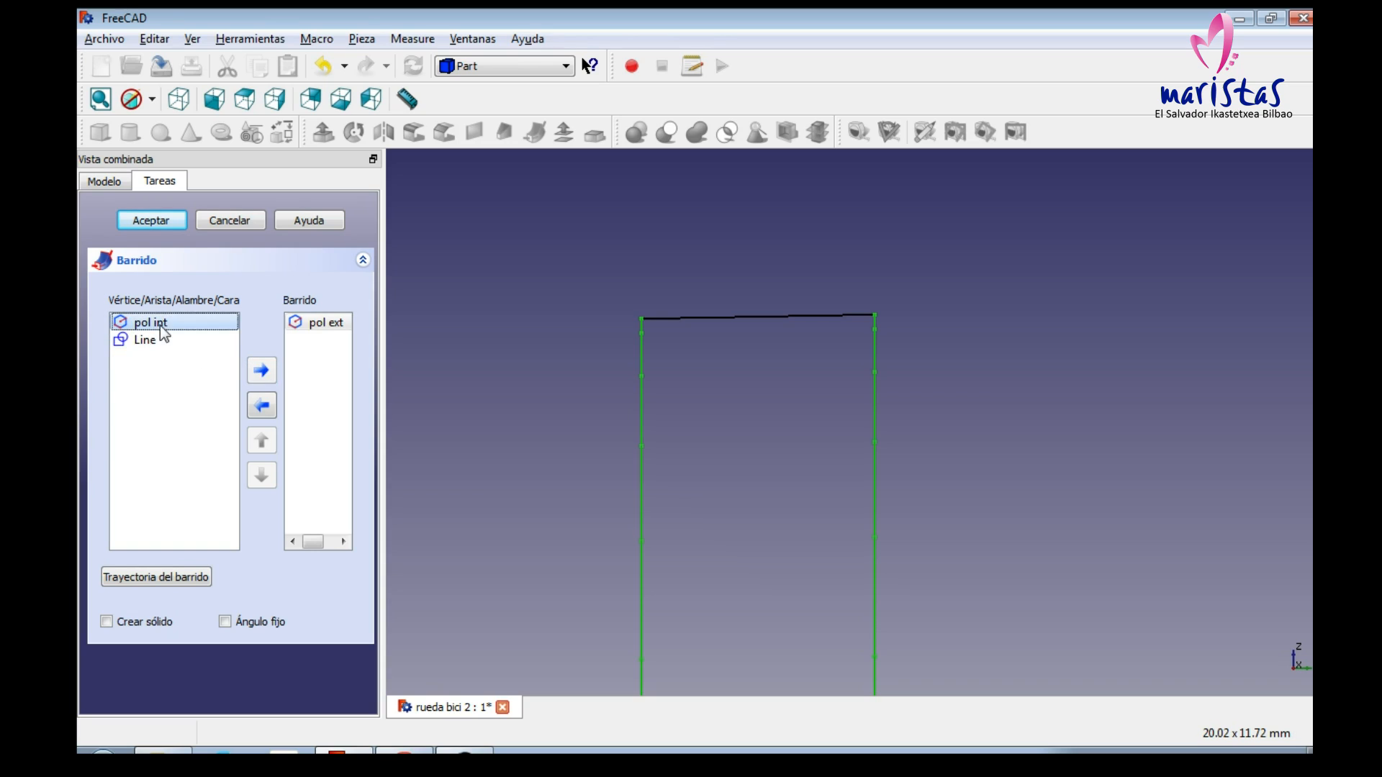
left_click(262, 375)
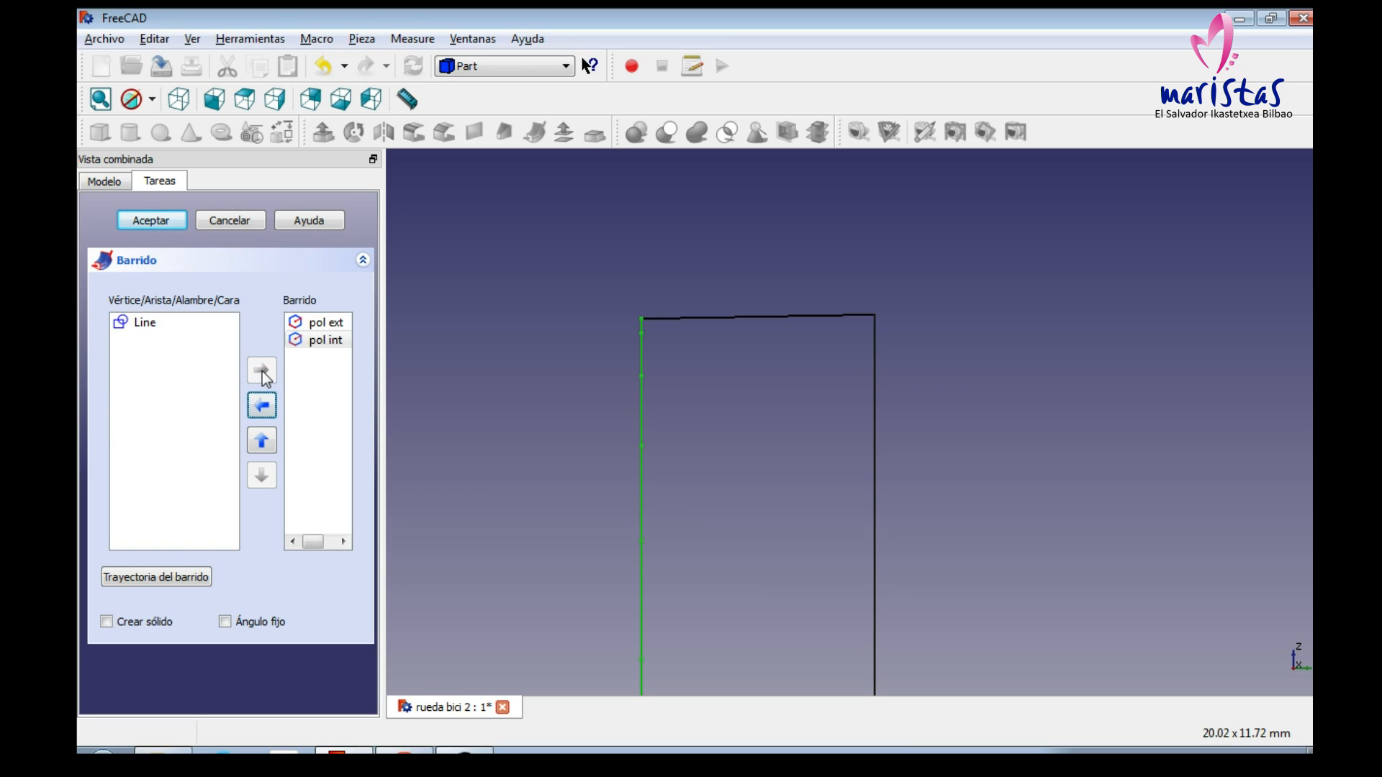
Step: Set the line joining the polygons as the sweep path and create the sweep as a solid
left_click(190, 578)
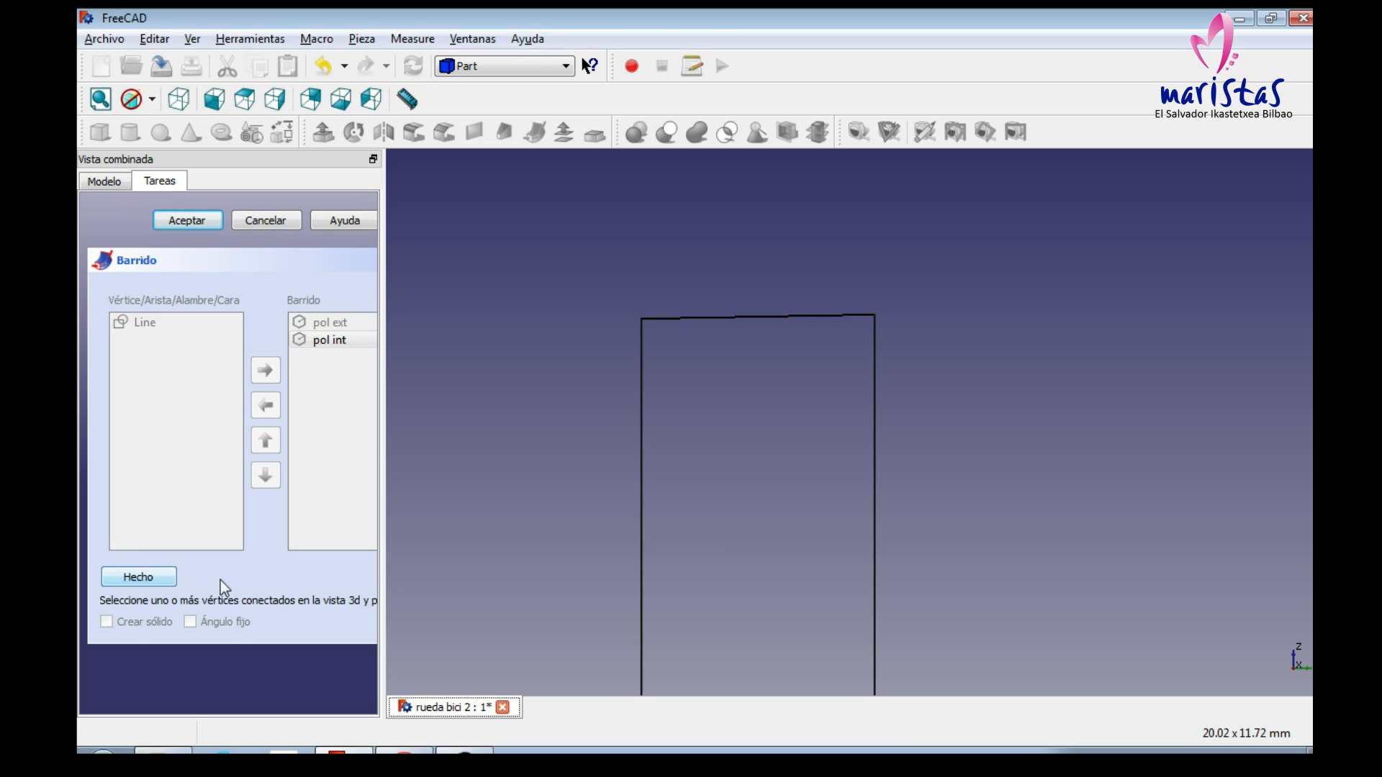
left_click(752, 315)
left_click(134, 579)
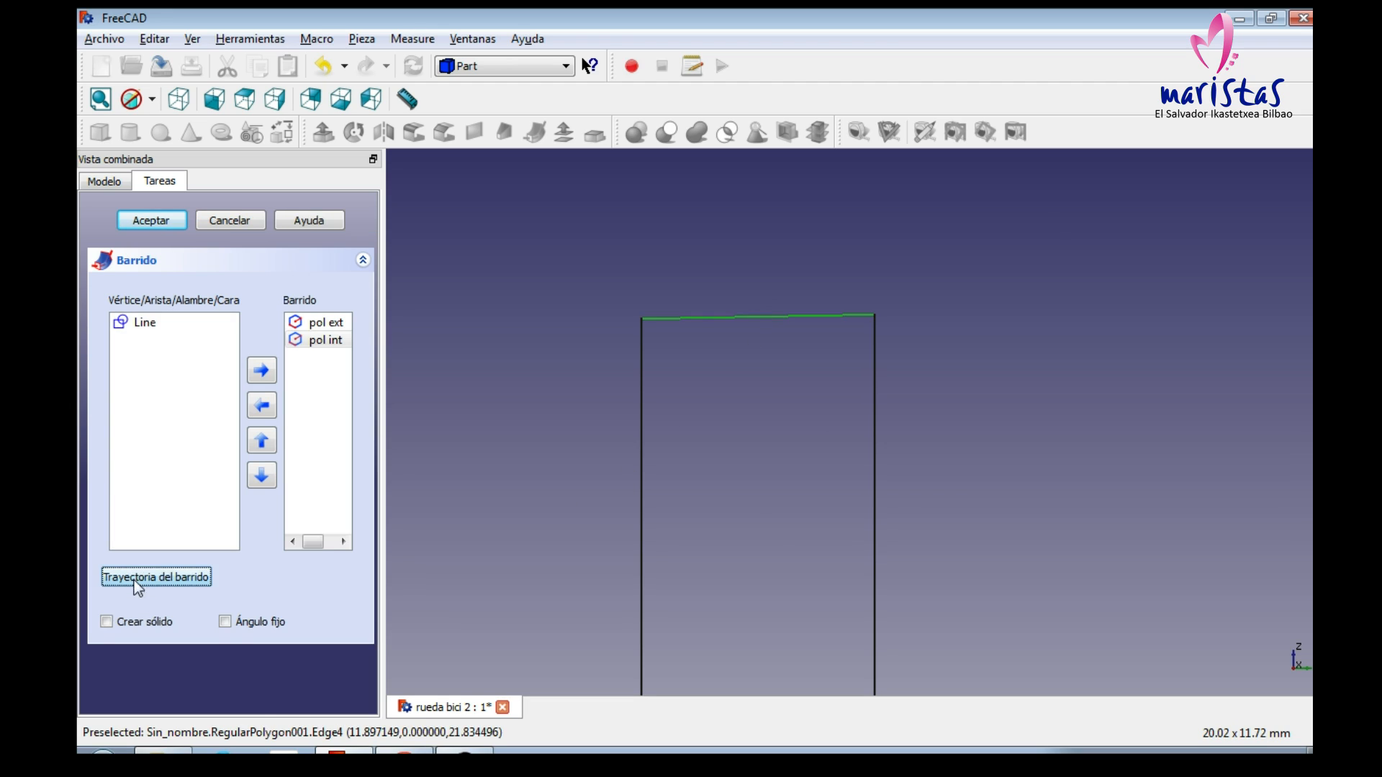
left_click(135, 623)
left_click(159, 219)
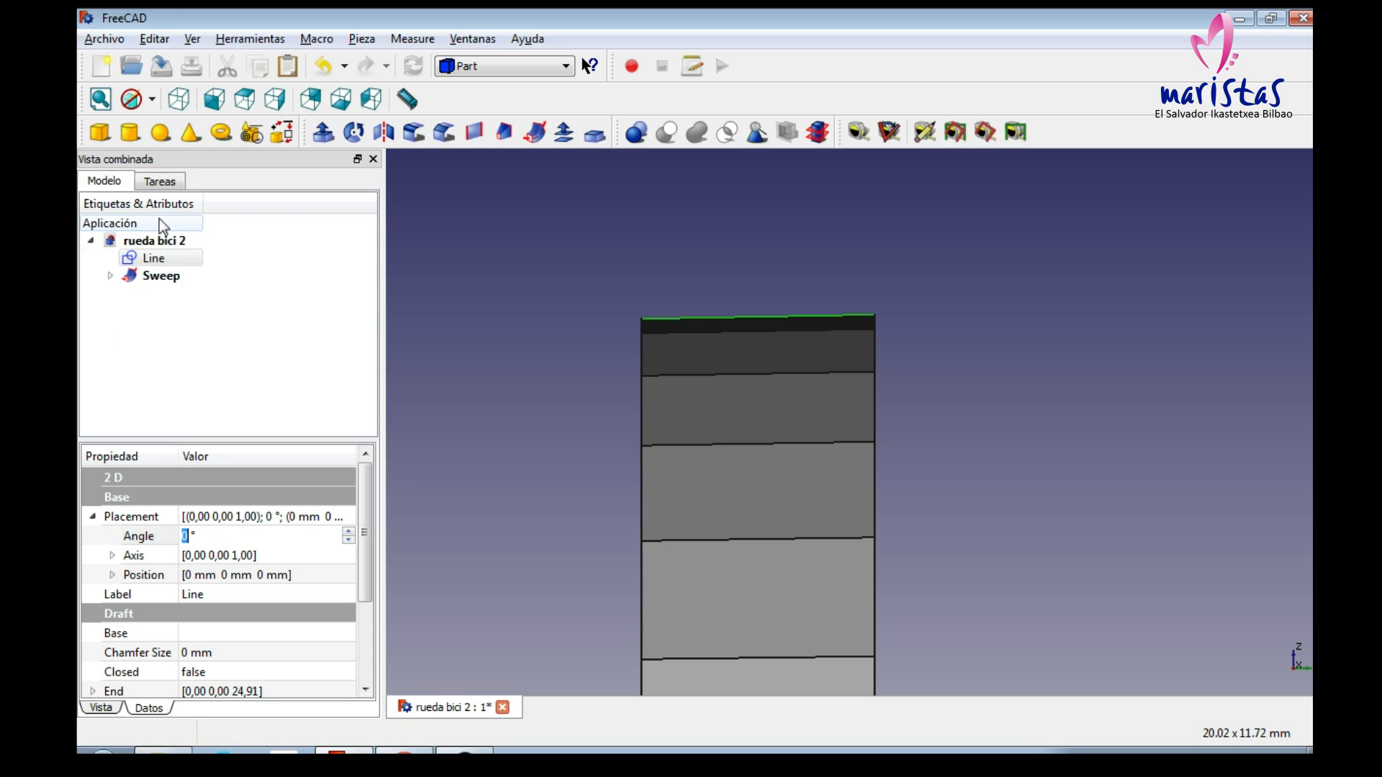
Step: Save the document with the swept 40-sided disc
scroll(576, 367, "down", 8)
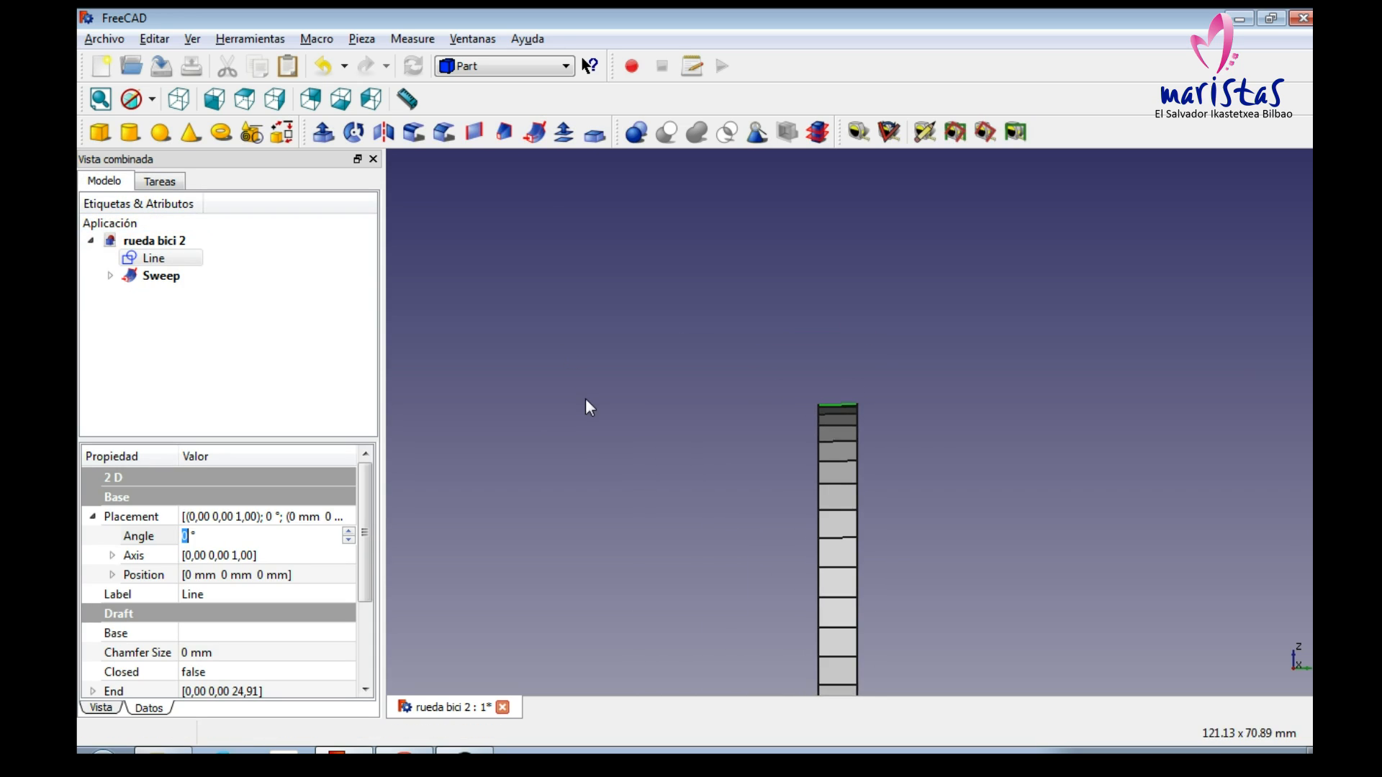
scroll(587, 402, "down", 3)
scroll(650, 466, "up", 1)
middle_click_drag(669, 533, 595, 407)
scroll(605, 403, "up", 3)
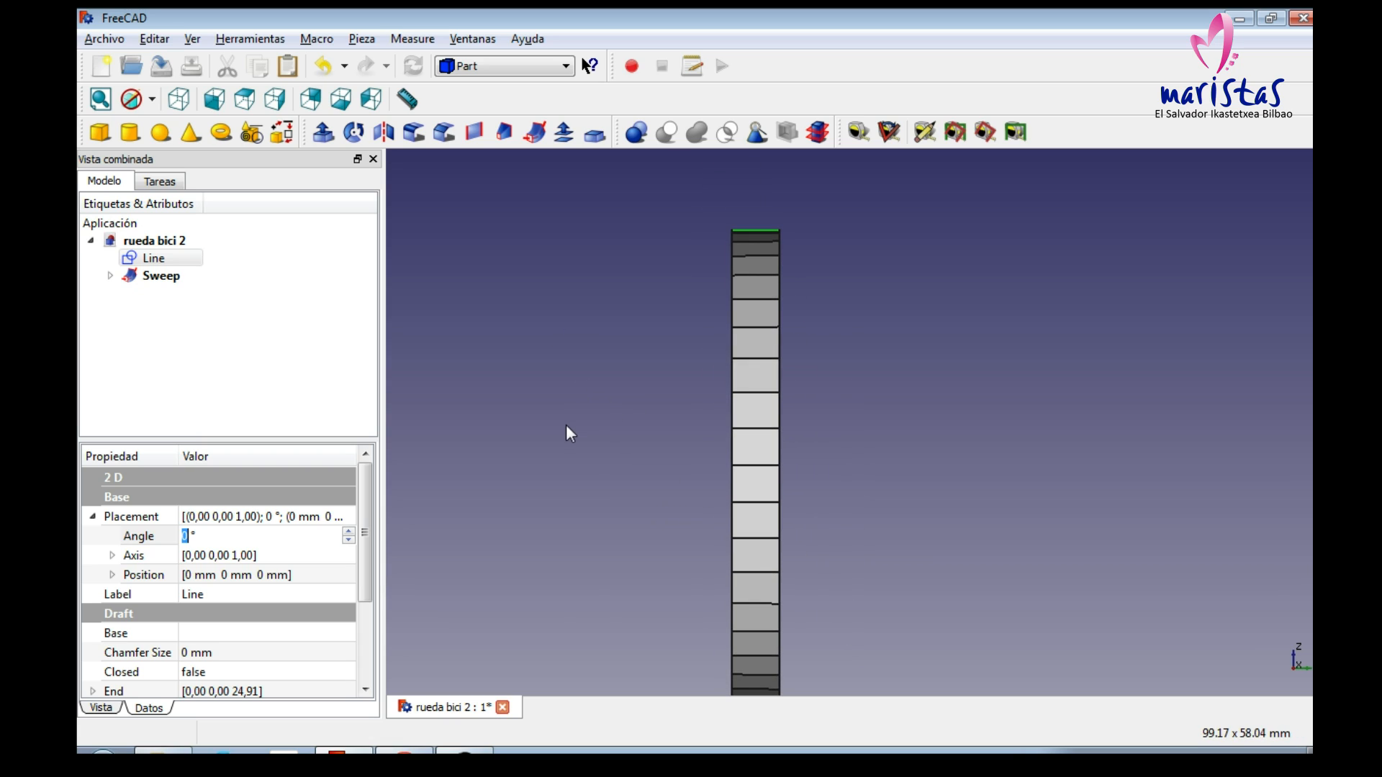
left_click(163, 67)
Step: In the Part Design workbench, create a sketch on the disc's flat front face
left_click(179, 99)
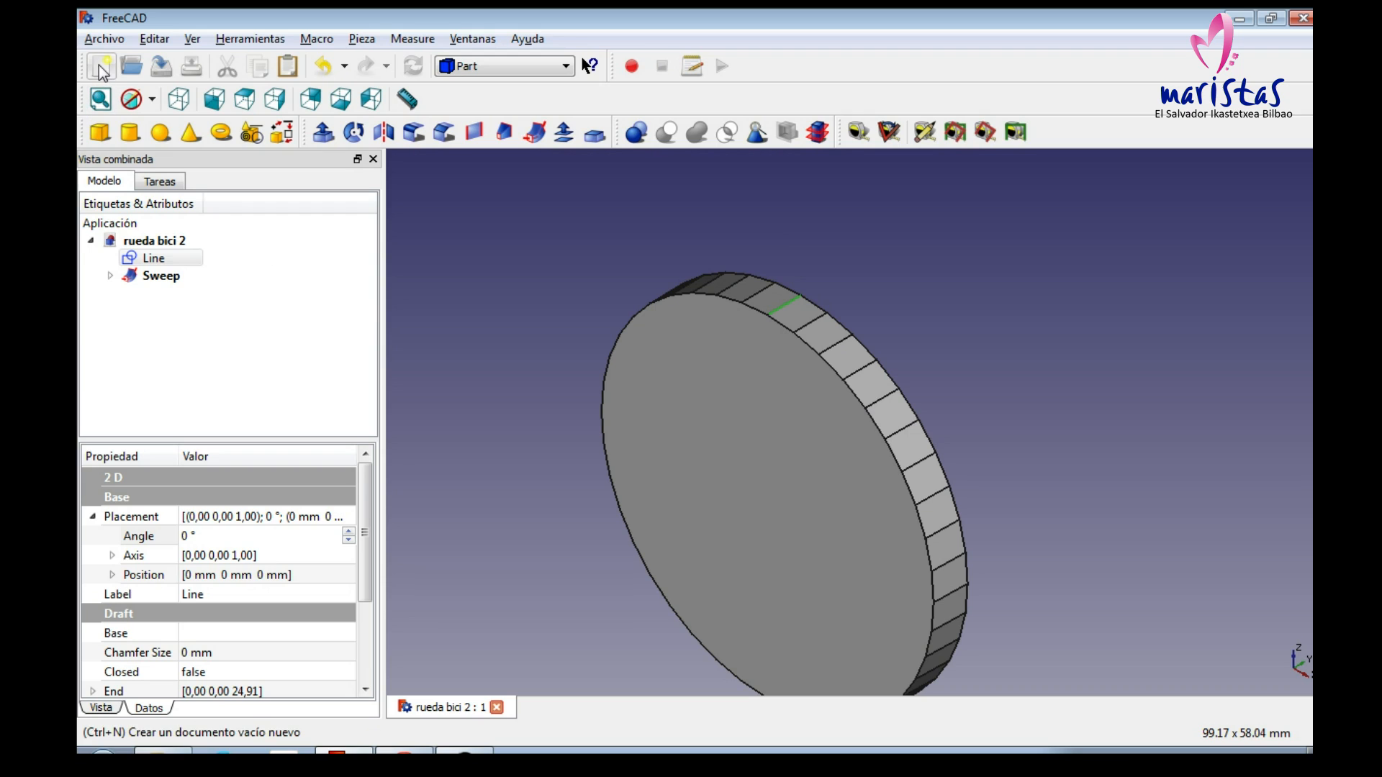
left_click(101, 99)
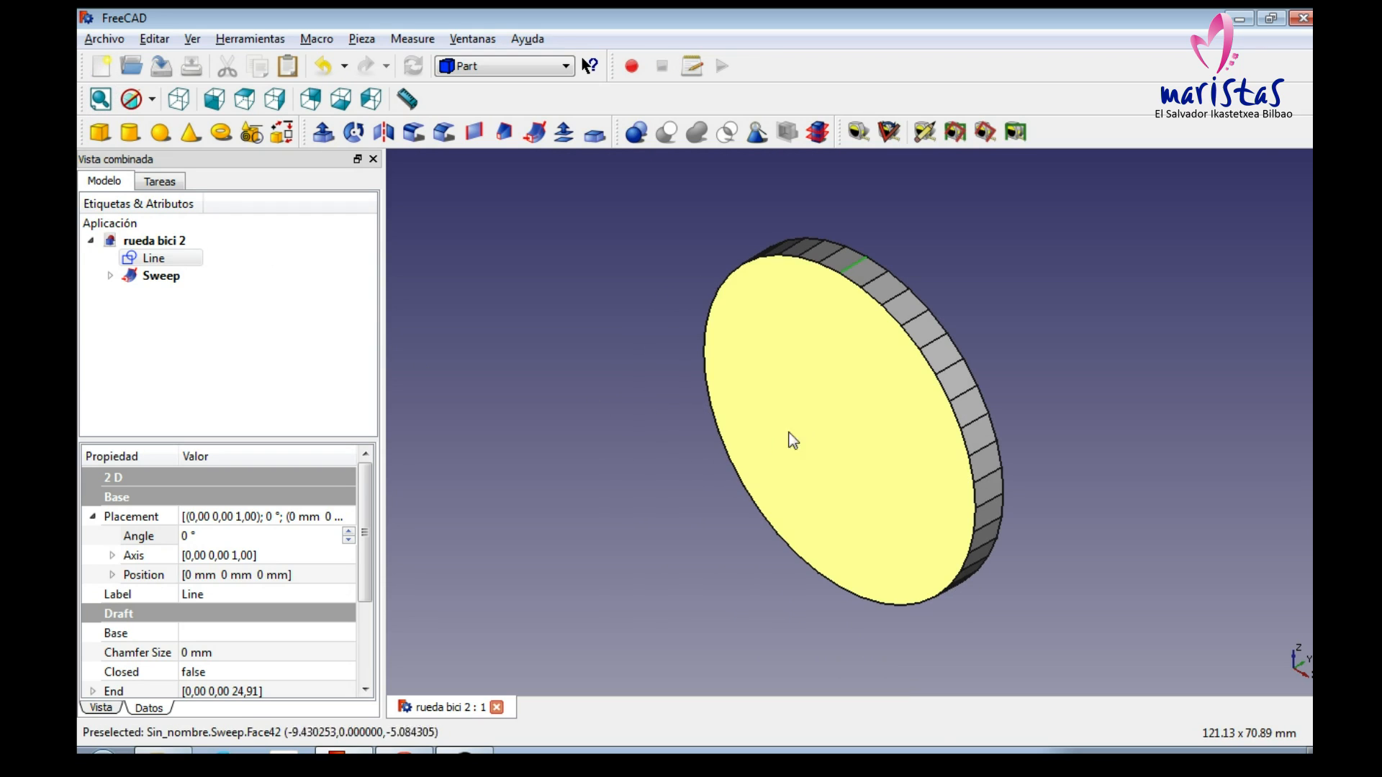
left_click(833, 441)
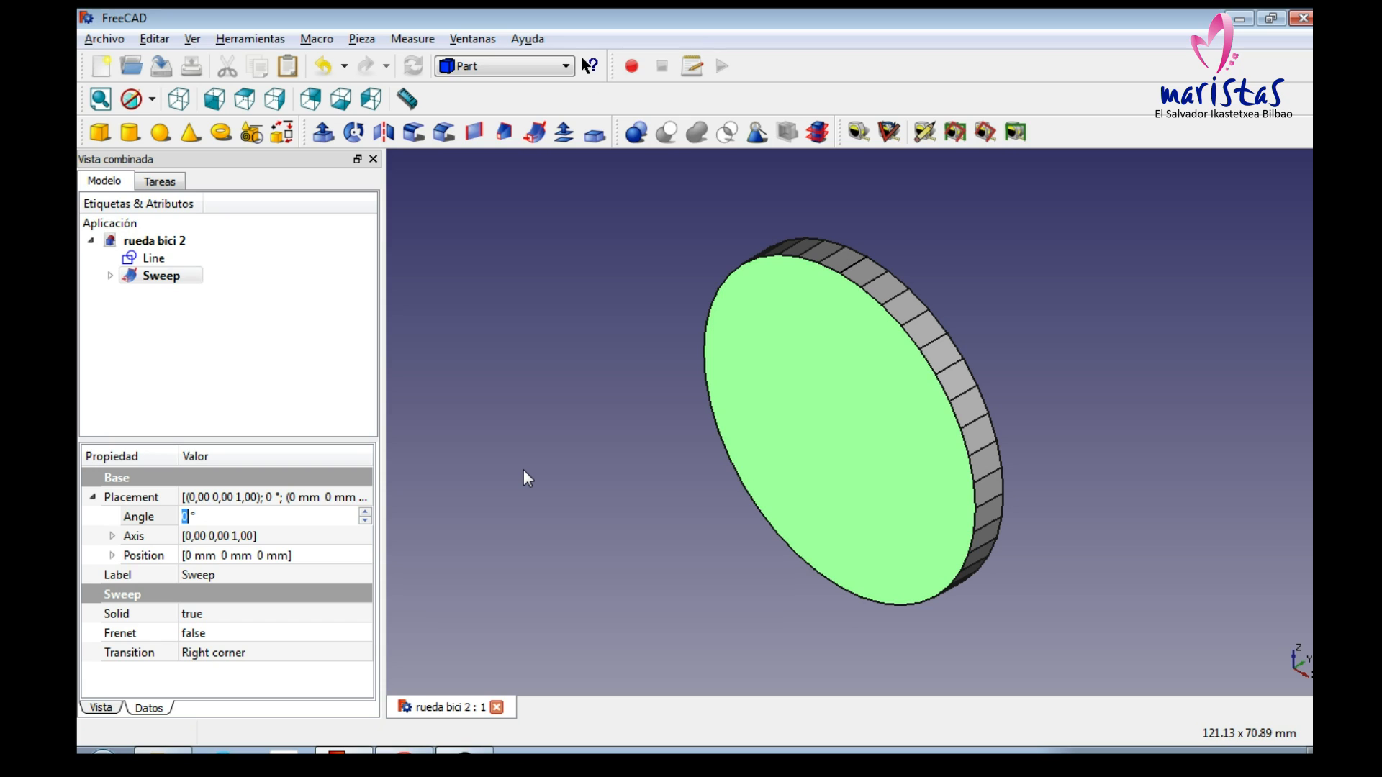
left_click(475, 66)
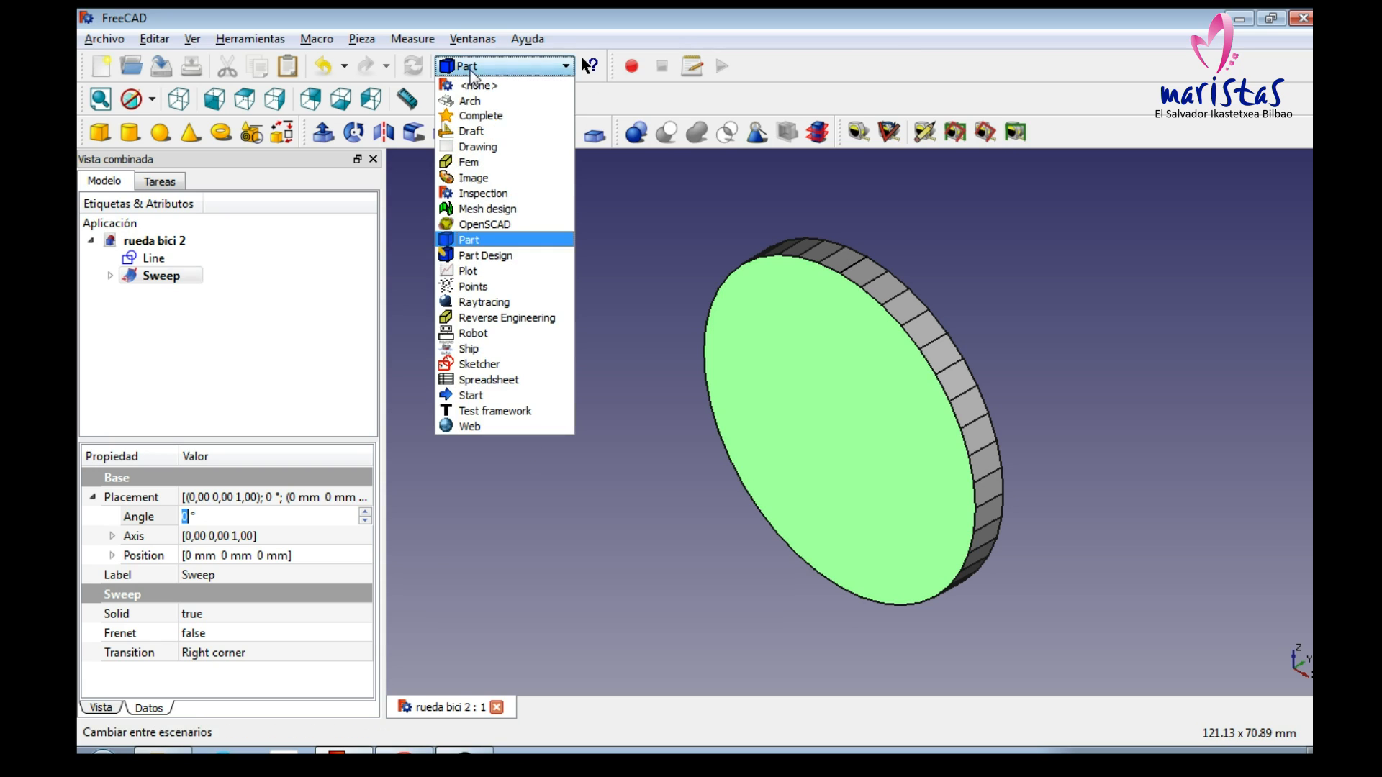
left_click(490, 252)
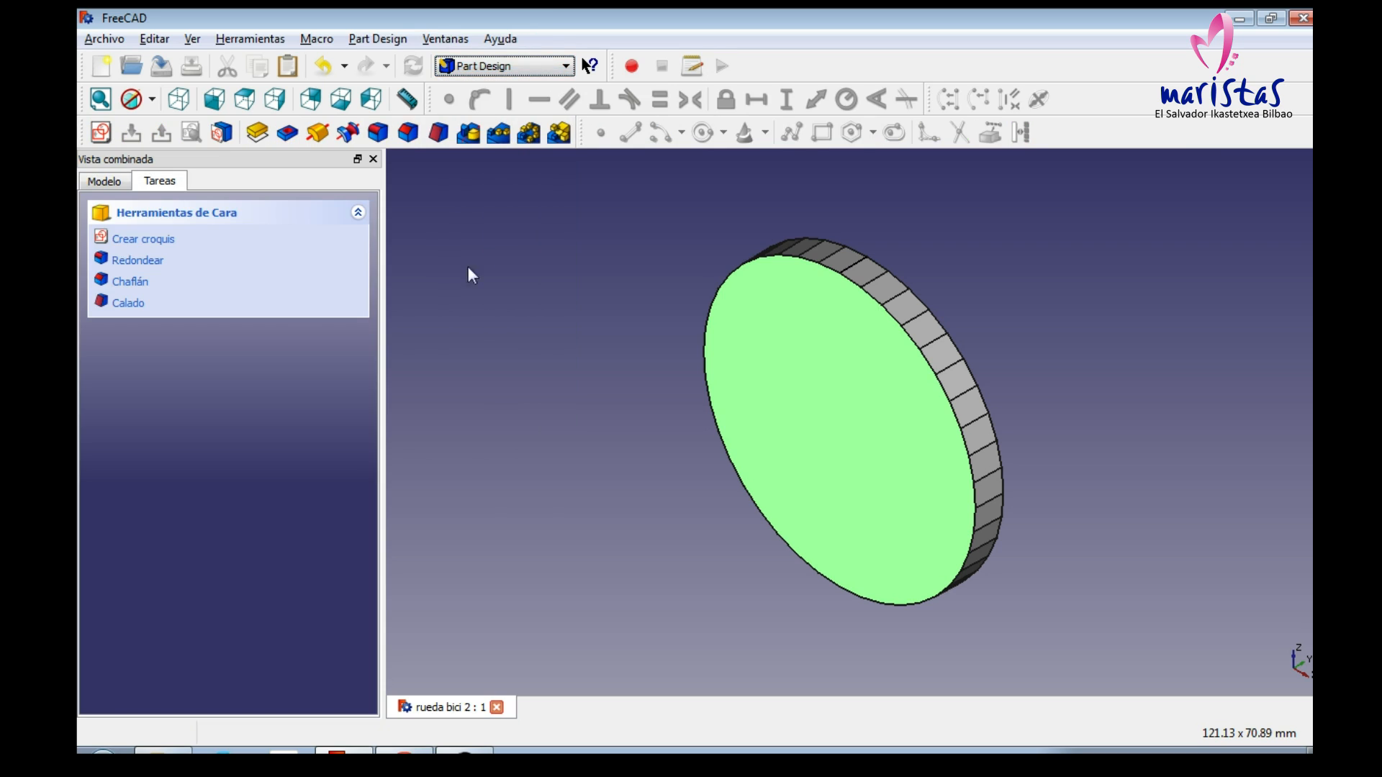
left_click(100, 133)
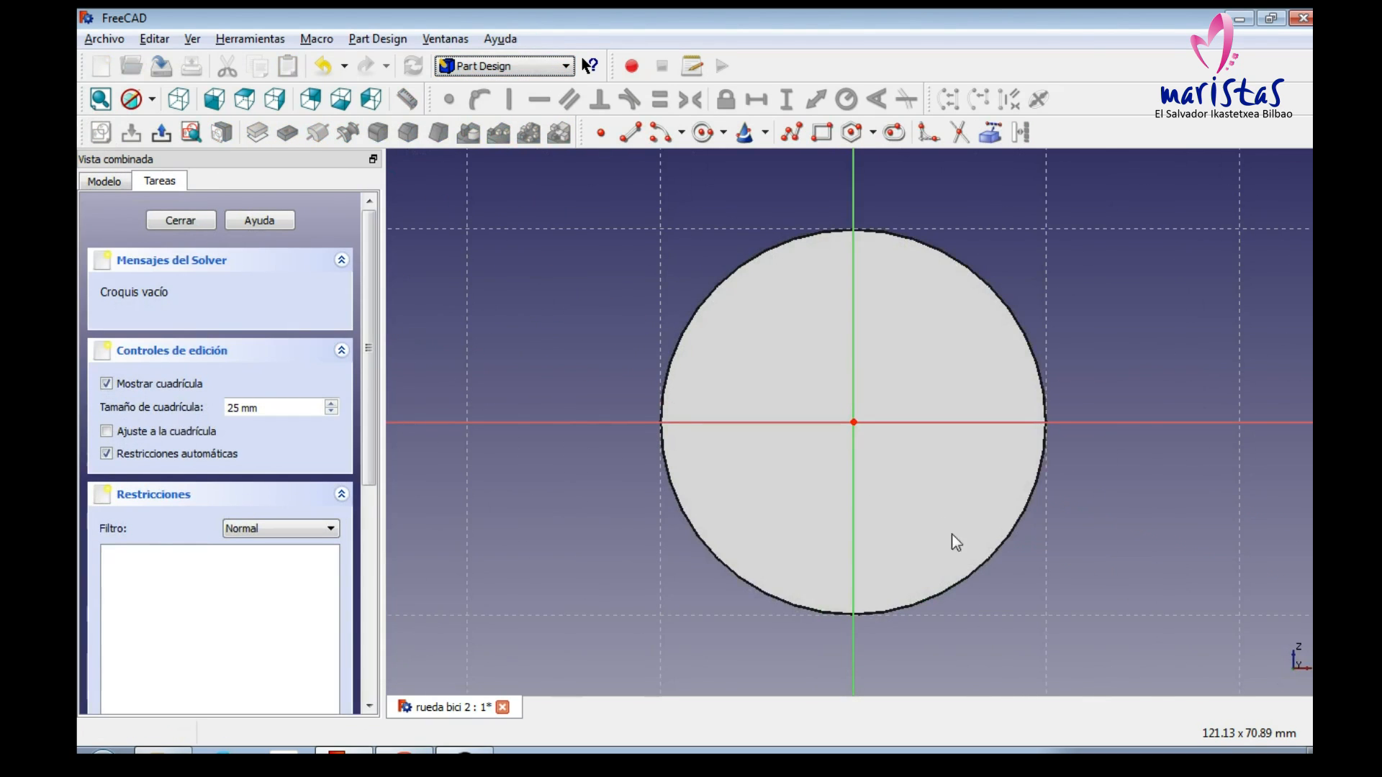
Step: Draw a roughly square rectangle in the sketch's lower-right quadrant with one corner at the origin, and close the sketch
scroll(900, 486, "up", 2)
scroll(910, 497, "up", 1)
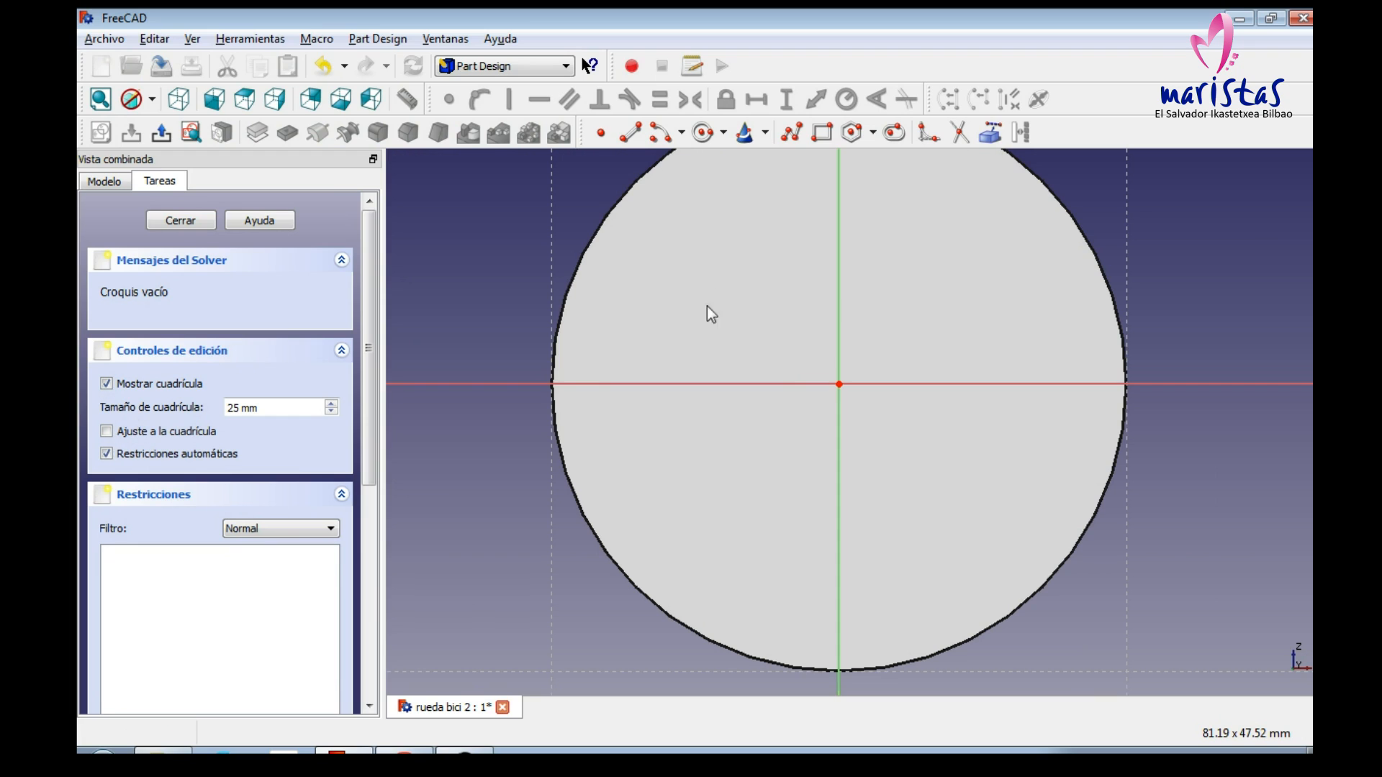
left_click(821, 133)
left_click(943, 487)
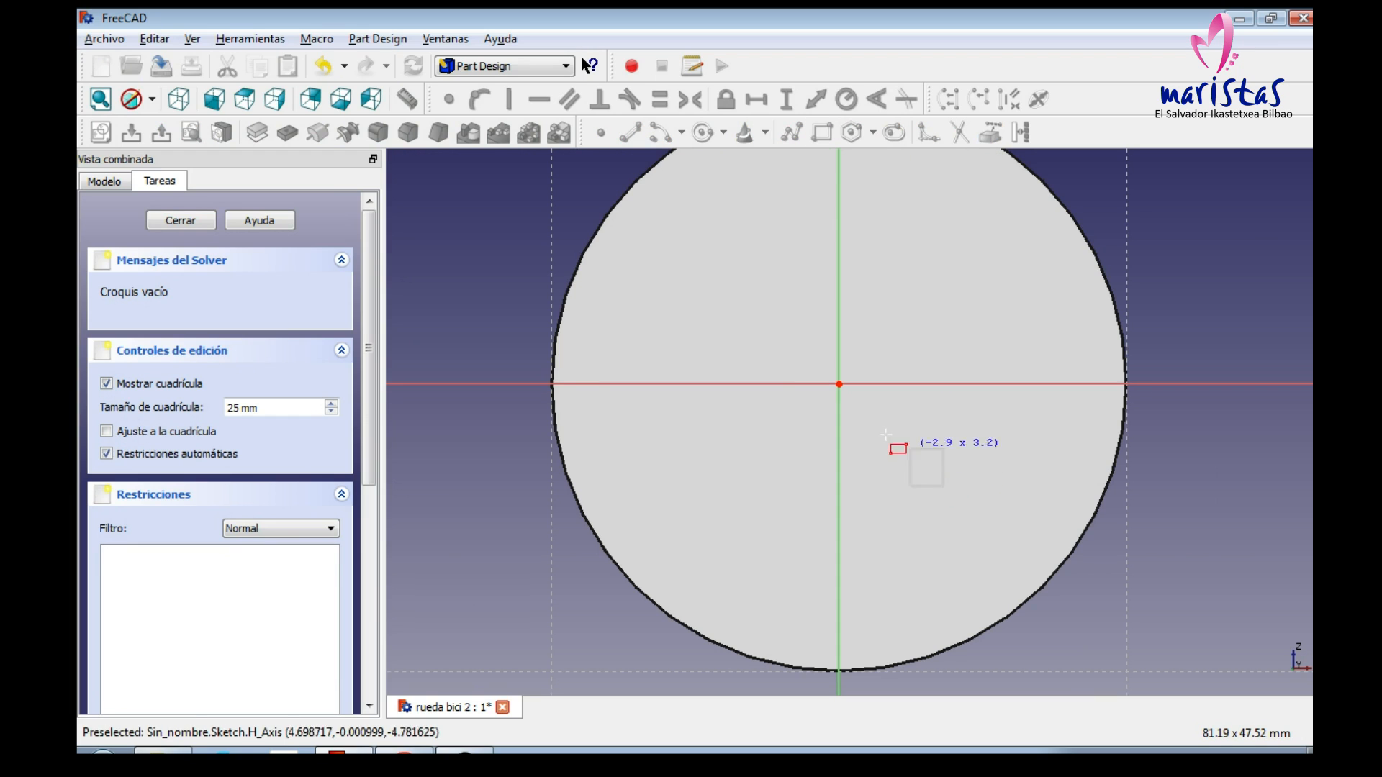
left_click(839, 383)
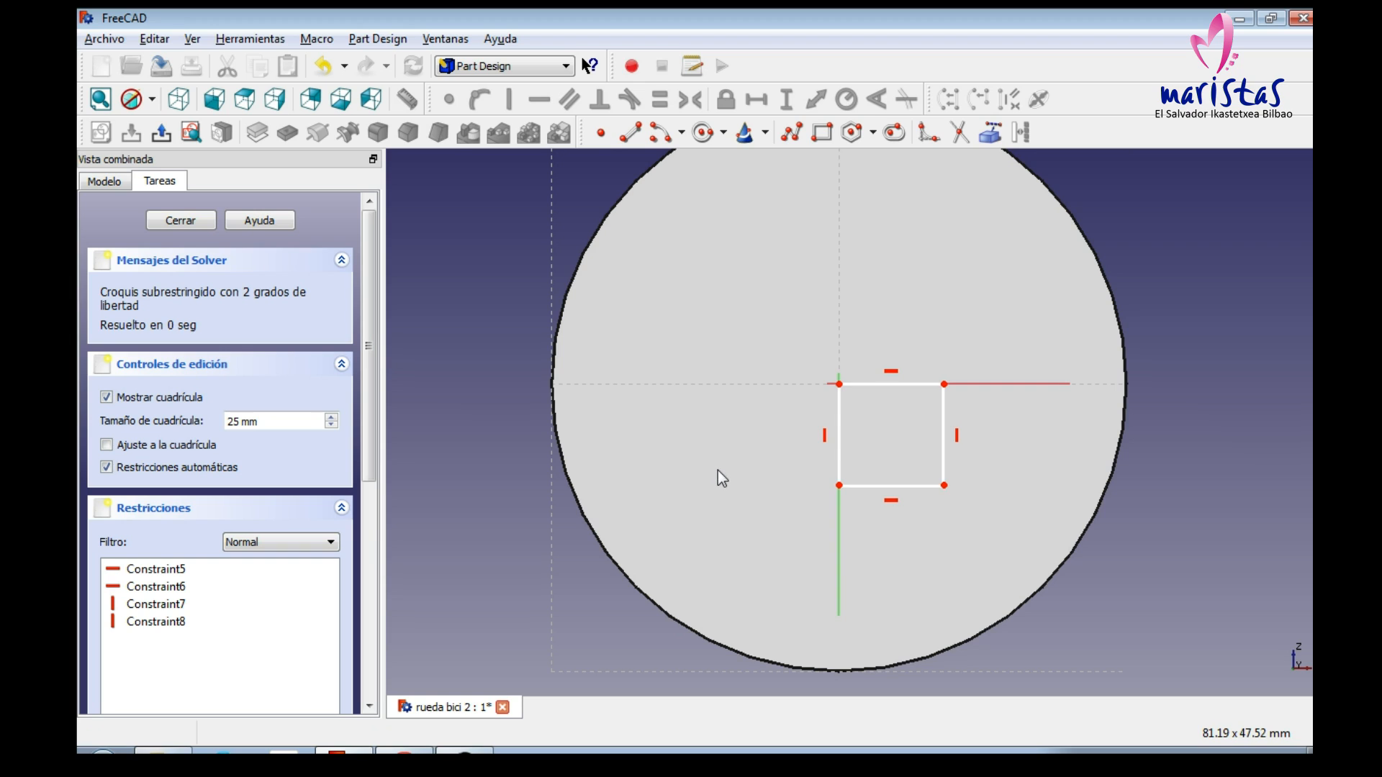
left_click(204, 220)
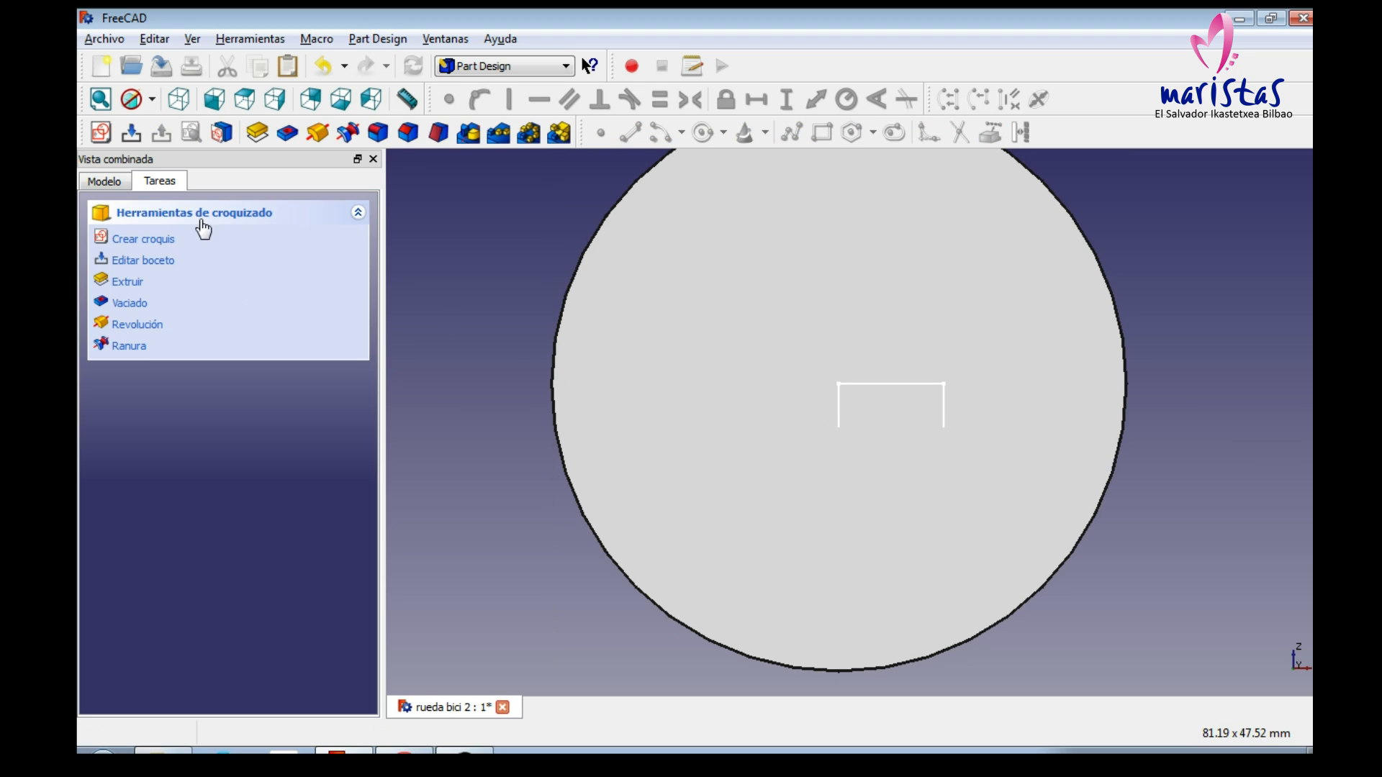
Step: Extrude the rectangle sketch 10 mm outward from the disc face
left_click(129, 282)
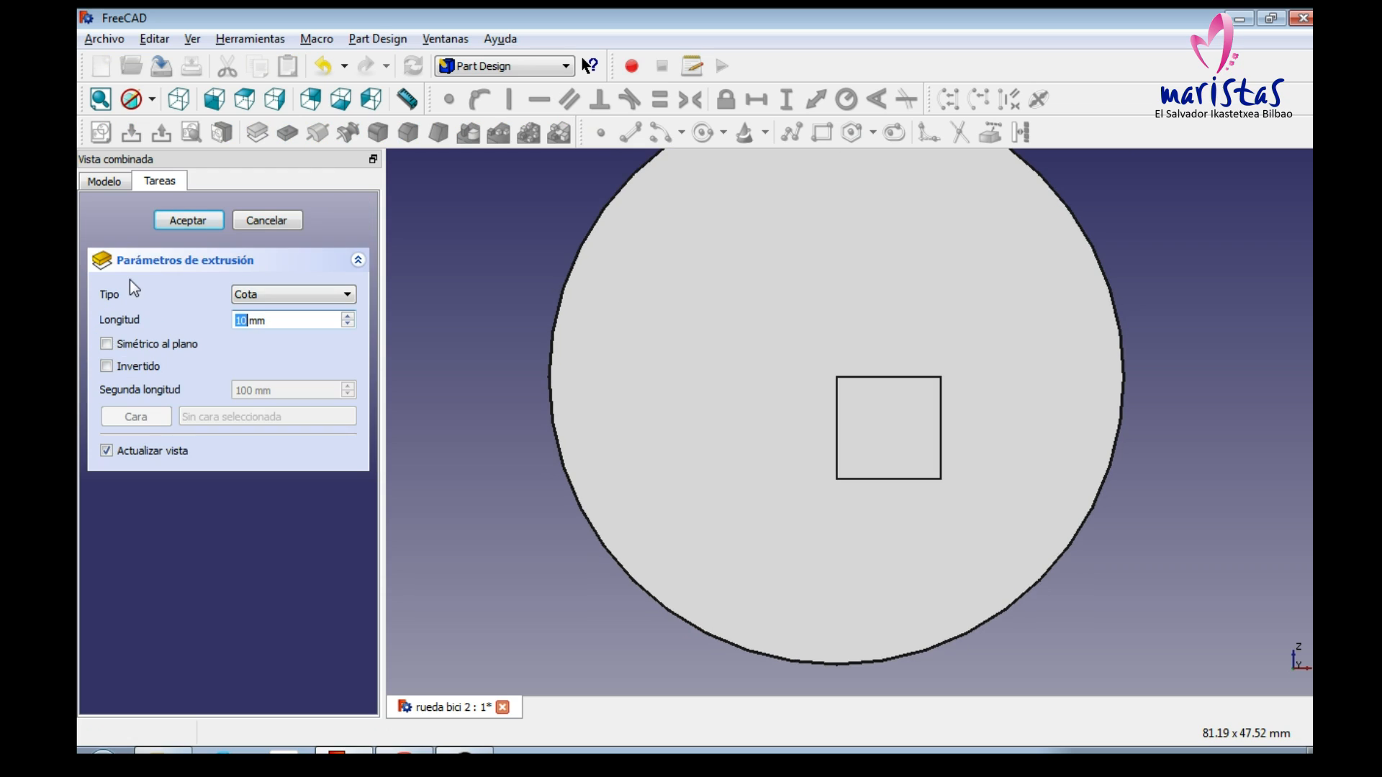
left_click(201, 221)
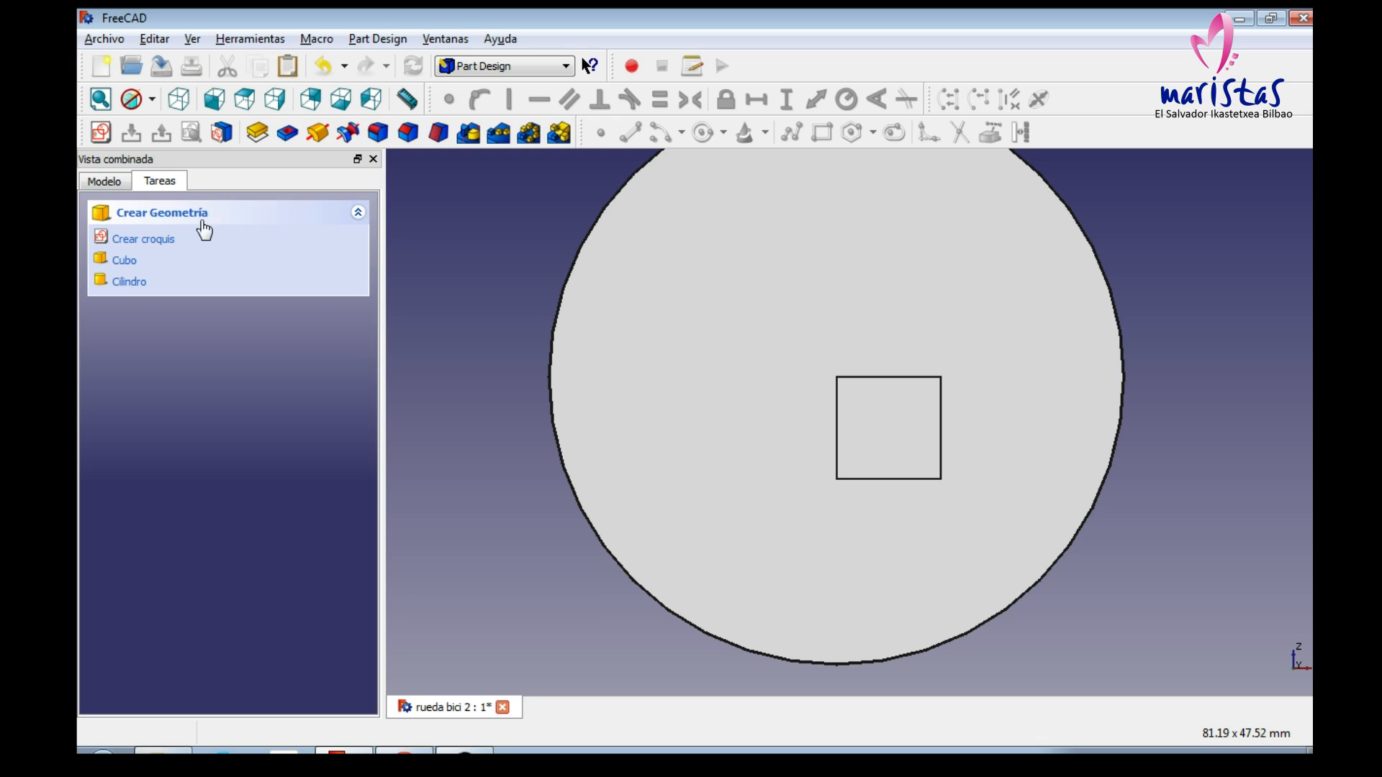
left_click(179, 100)
left_click(102, 100)
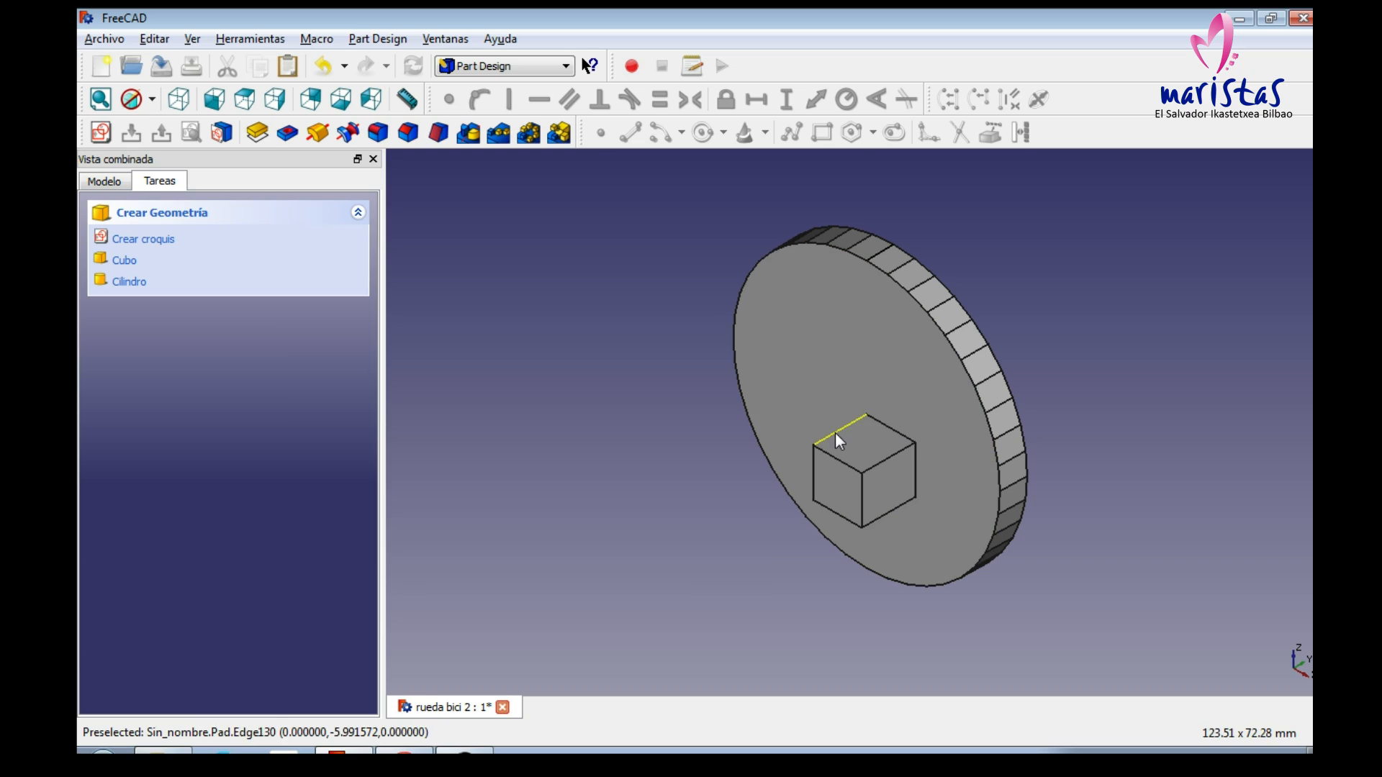
Step: Save the document and create a sketch on the rim facet at the top of the disc
key("alt+Tab")
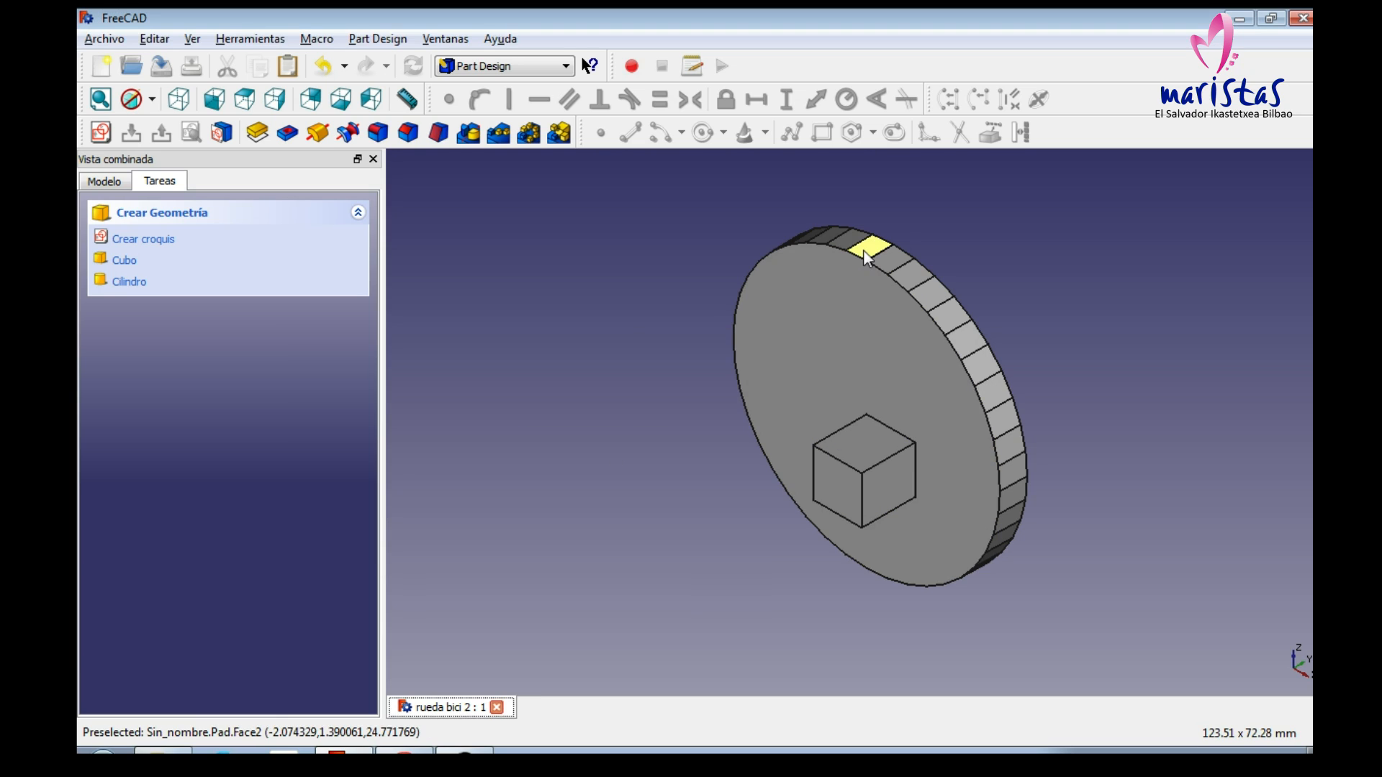
left_click(867, 250)
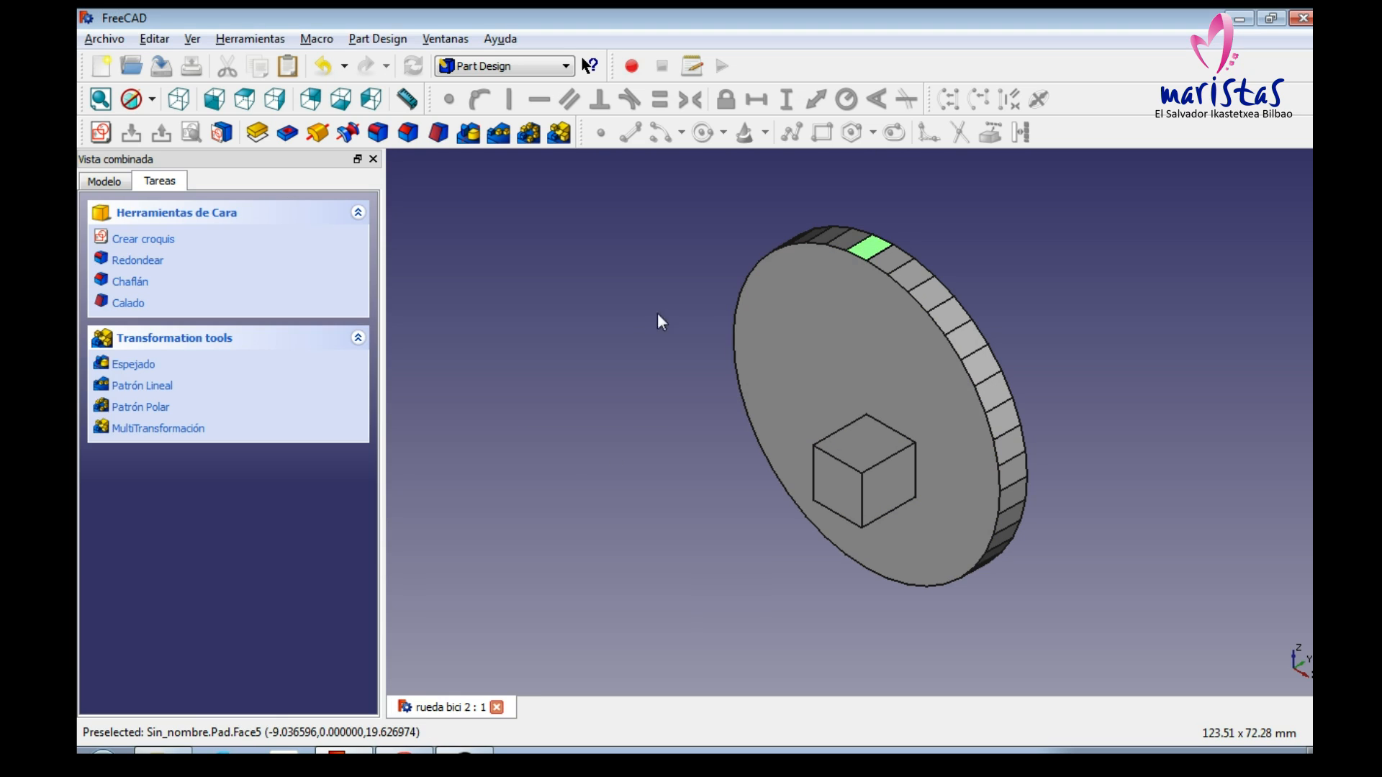
left_click(101, 134)
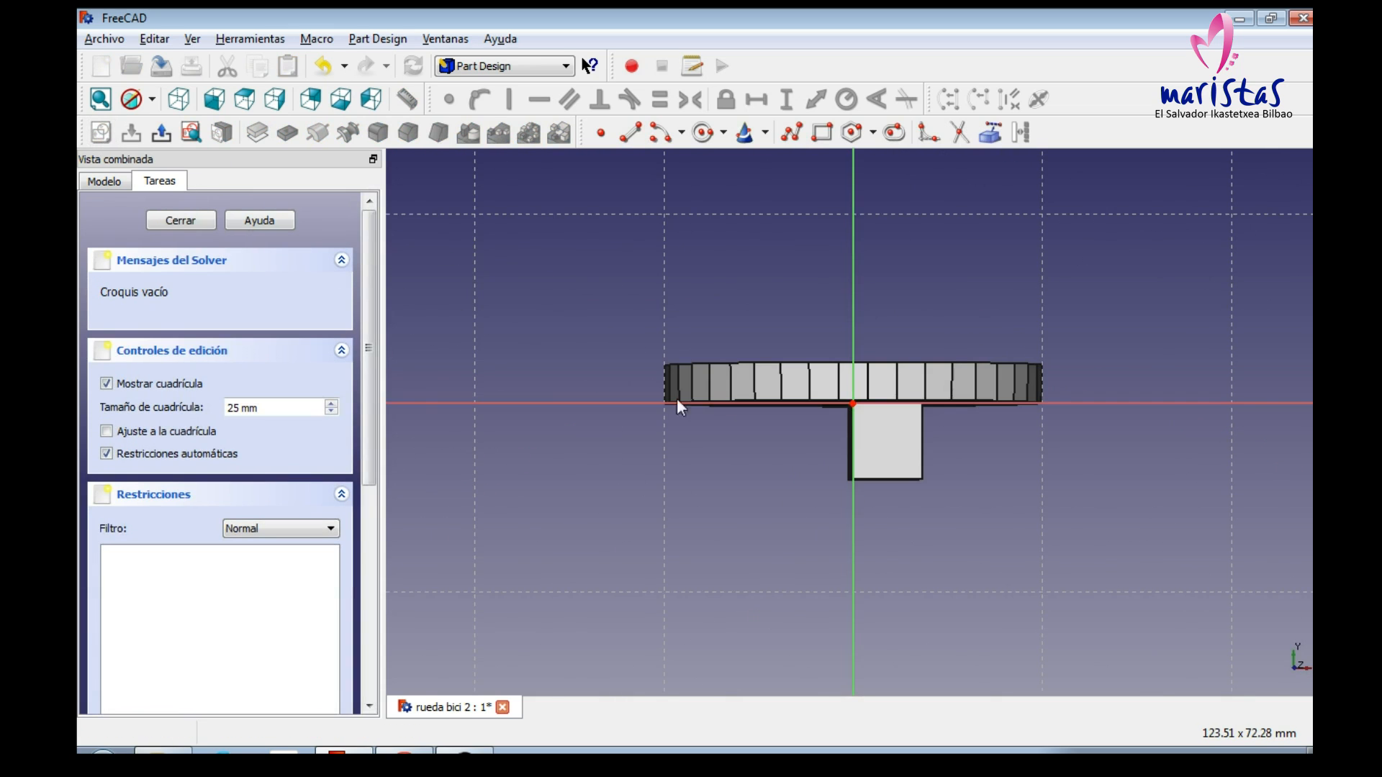
Step: Draw a circle of about 1.04 mm radius inside the facet, centred on the sketch's vertical axis
middle_click(776, 435)
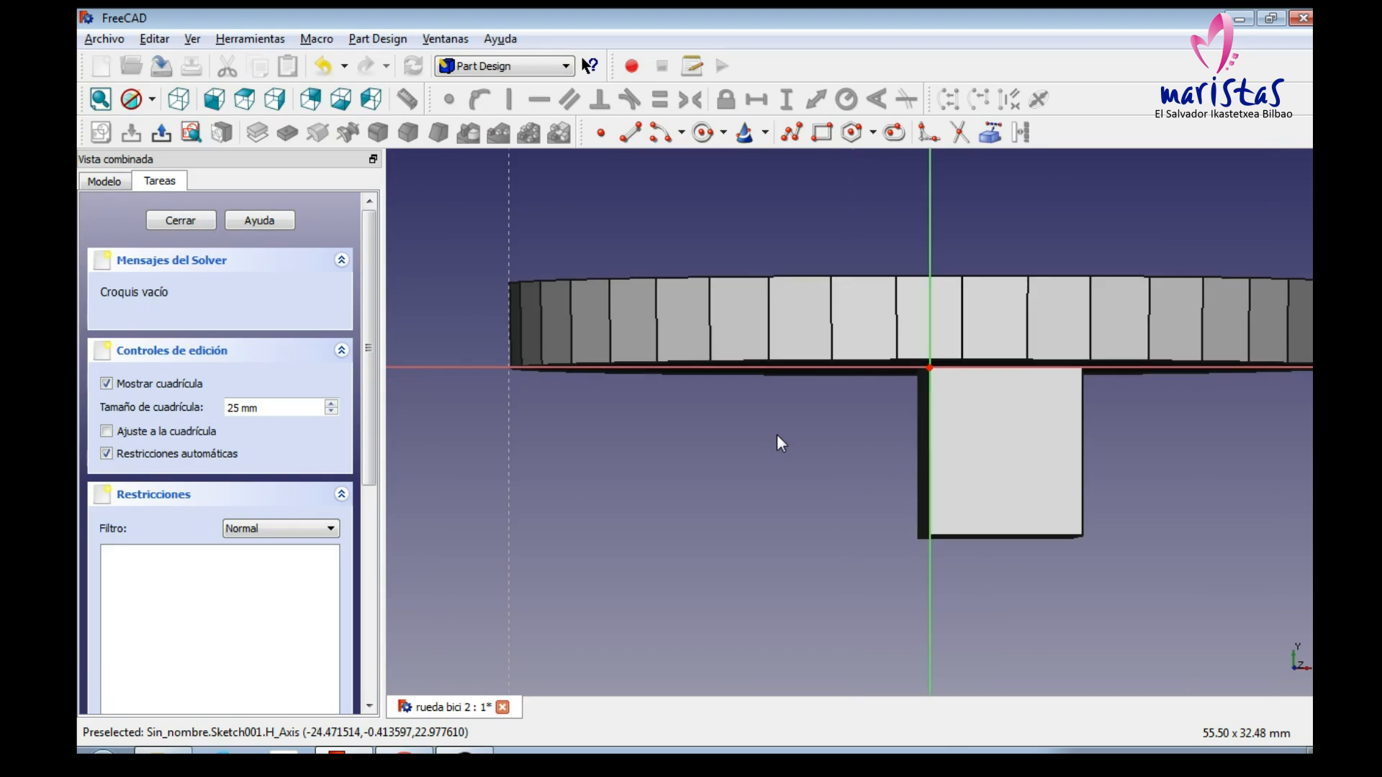
scroll(776, 435, "up", 2)
middle_click(955, 267)
middle_click_drag(956, 267, 903, 408)
scroll(903, 409, "up", 3)
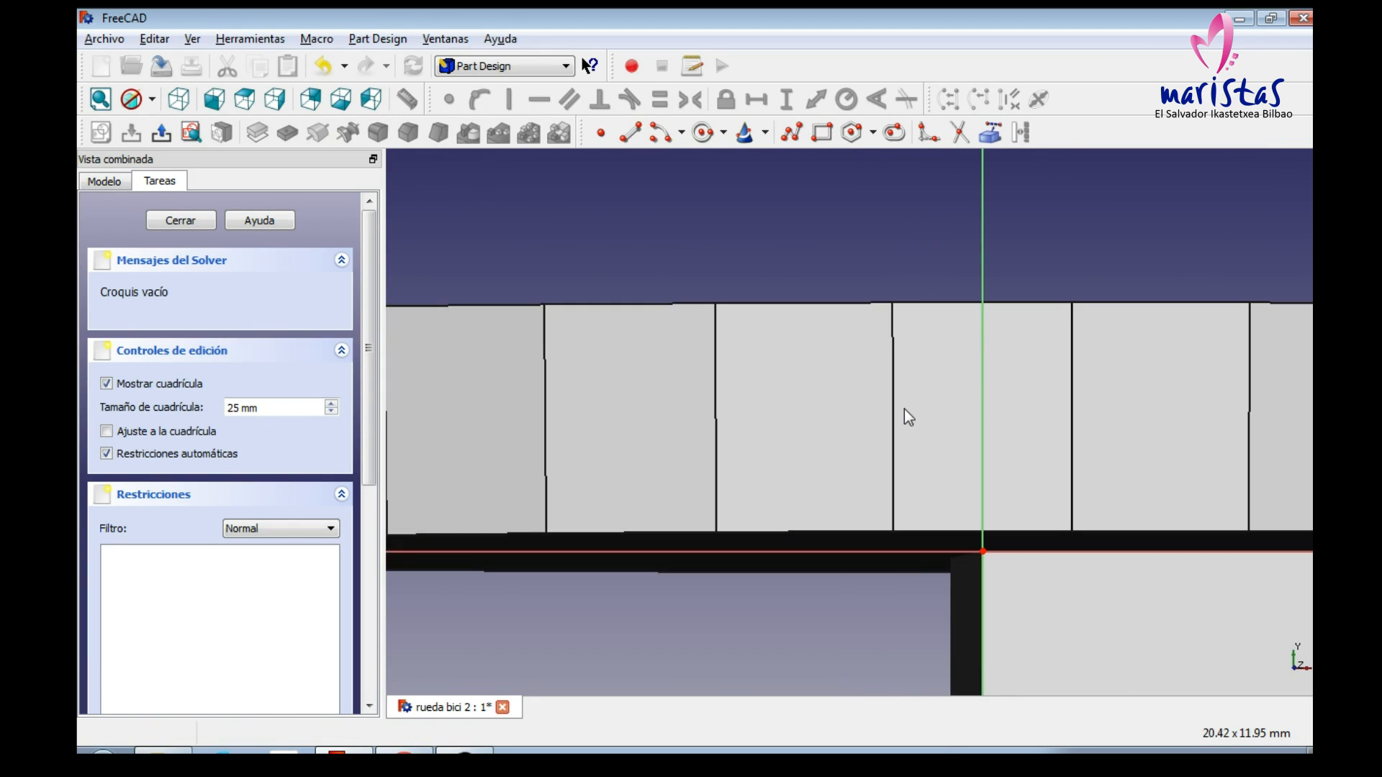
middle_click_drag(1003, 423, 917, 420)
scroll(916, 420, "up", 1)
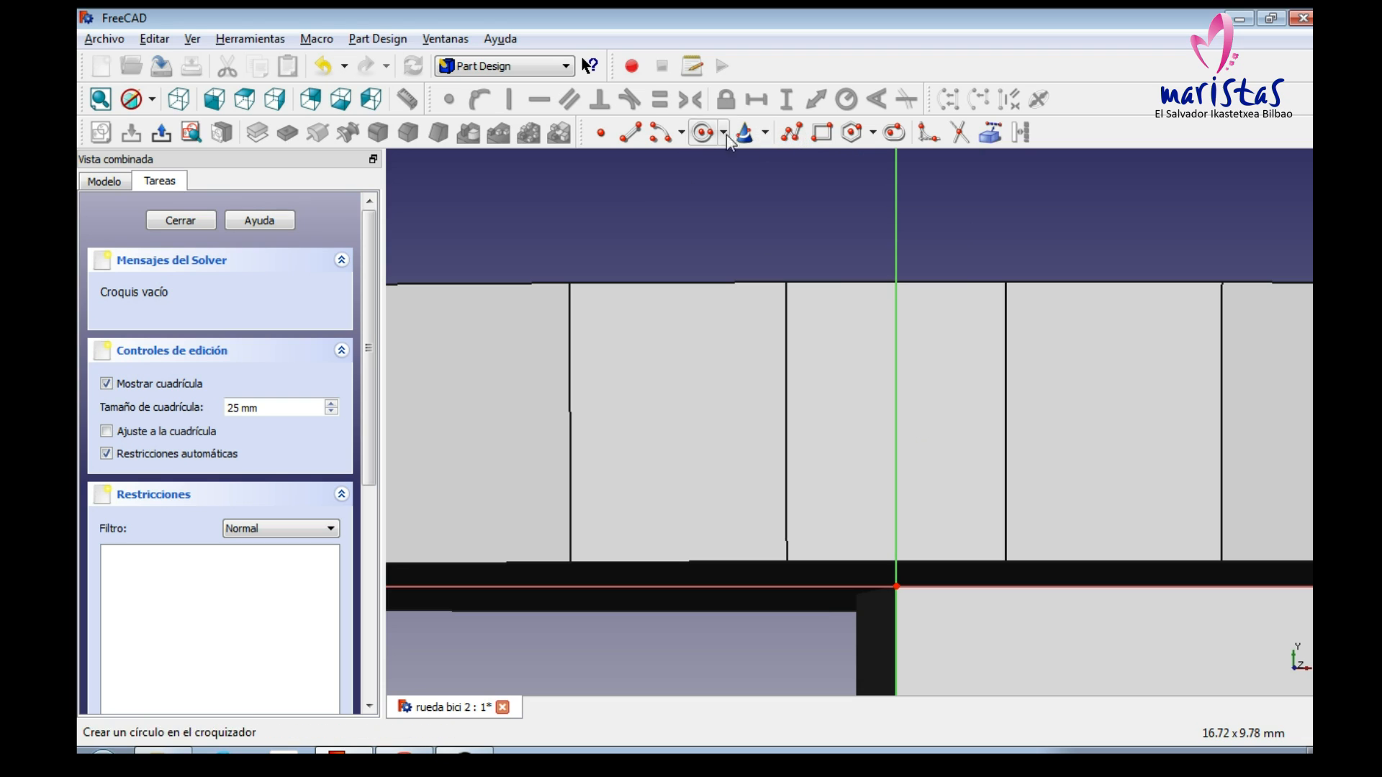
left_click(699, 134)
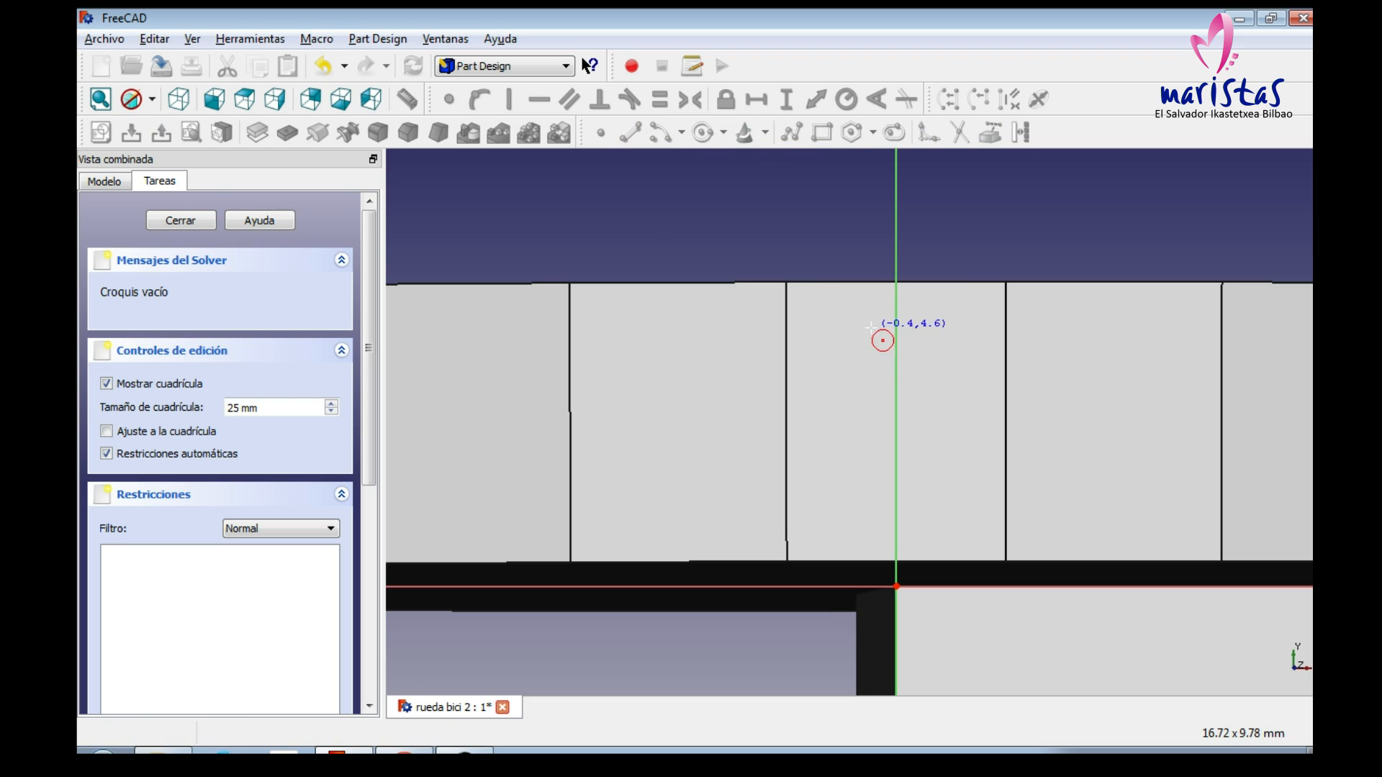
left_click(894, 357)
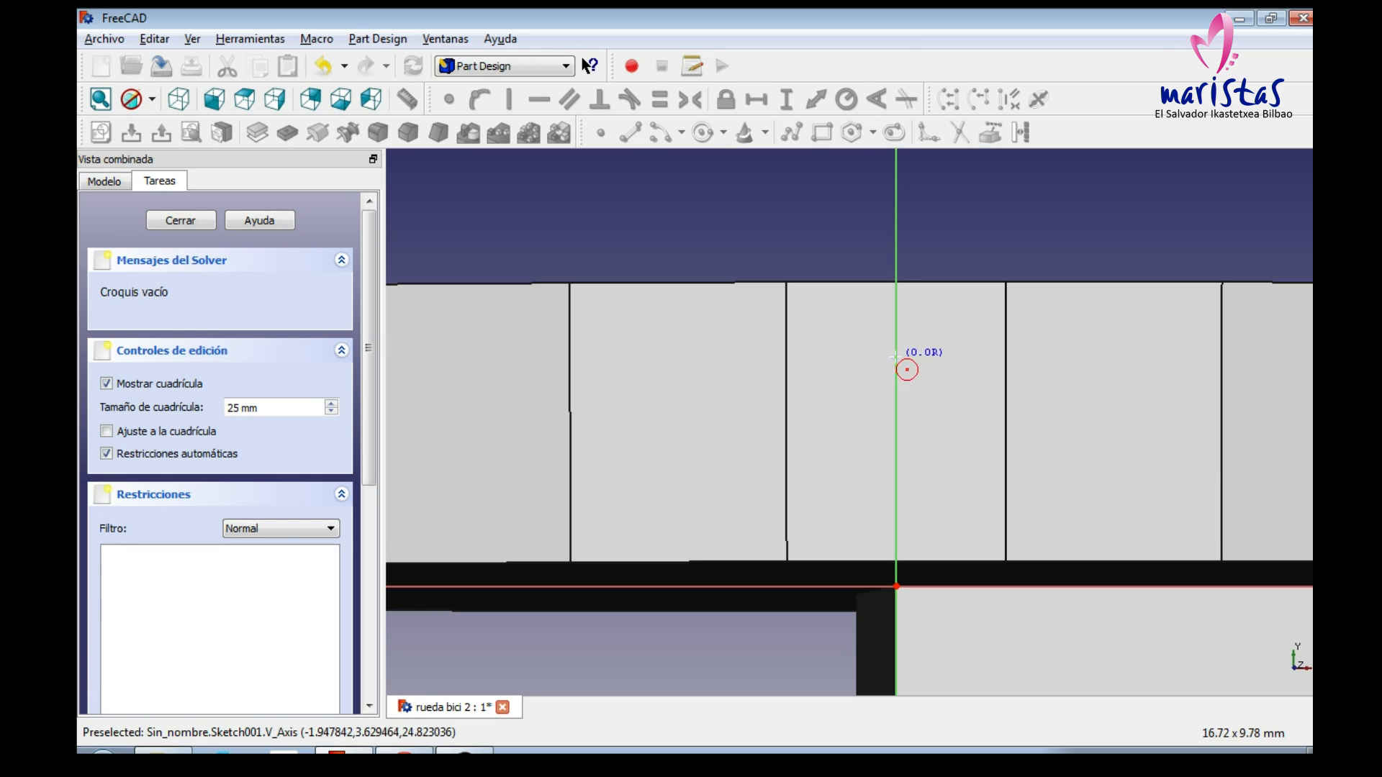
left_click(954, 357)
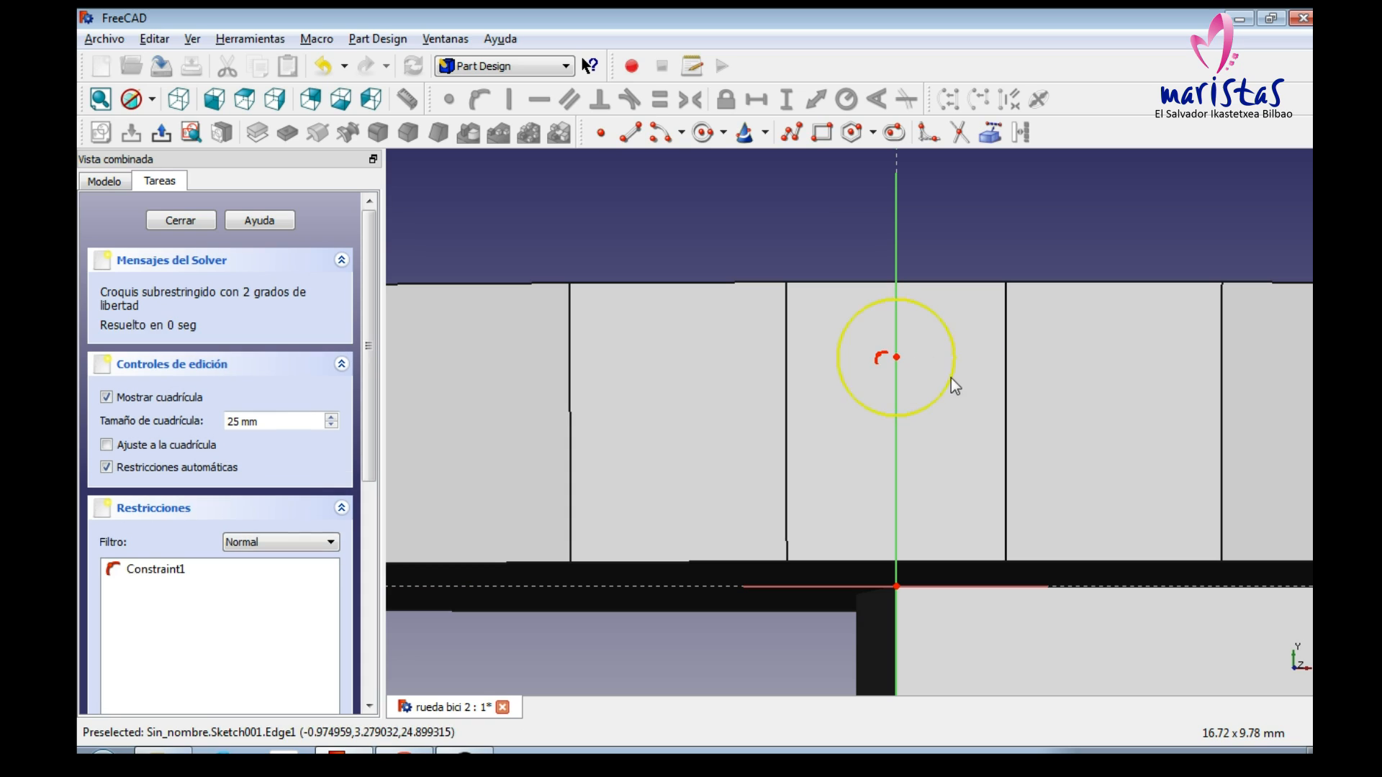
Step: Constrain the circle's radius to 1 mm
left_click(954, 381)
left_click(846, 99)
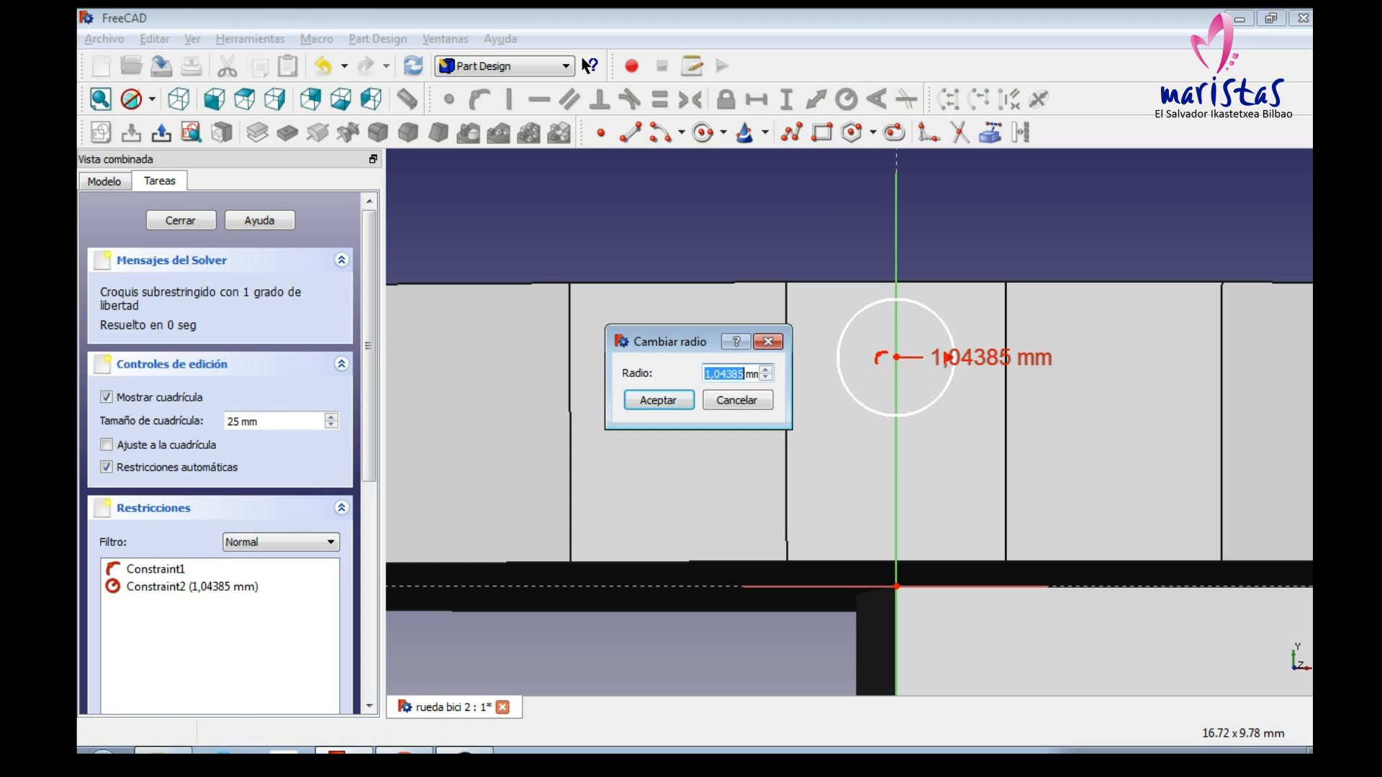
type("1")
key("Return")
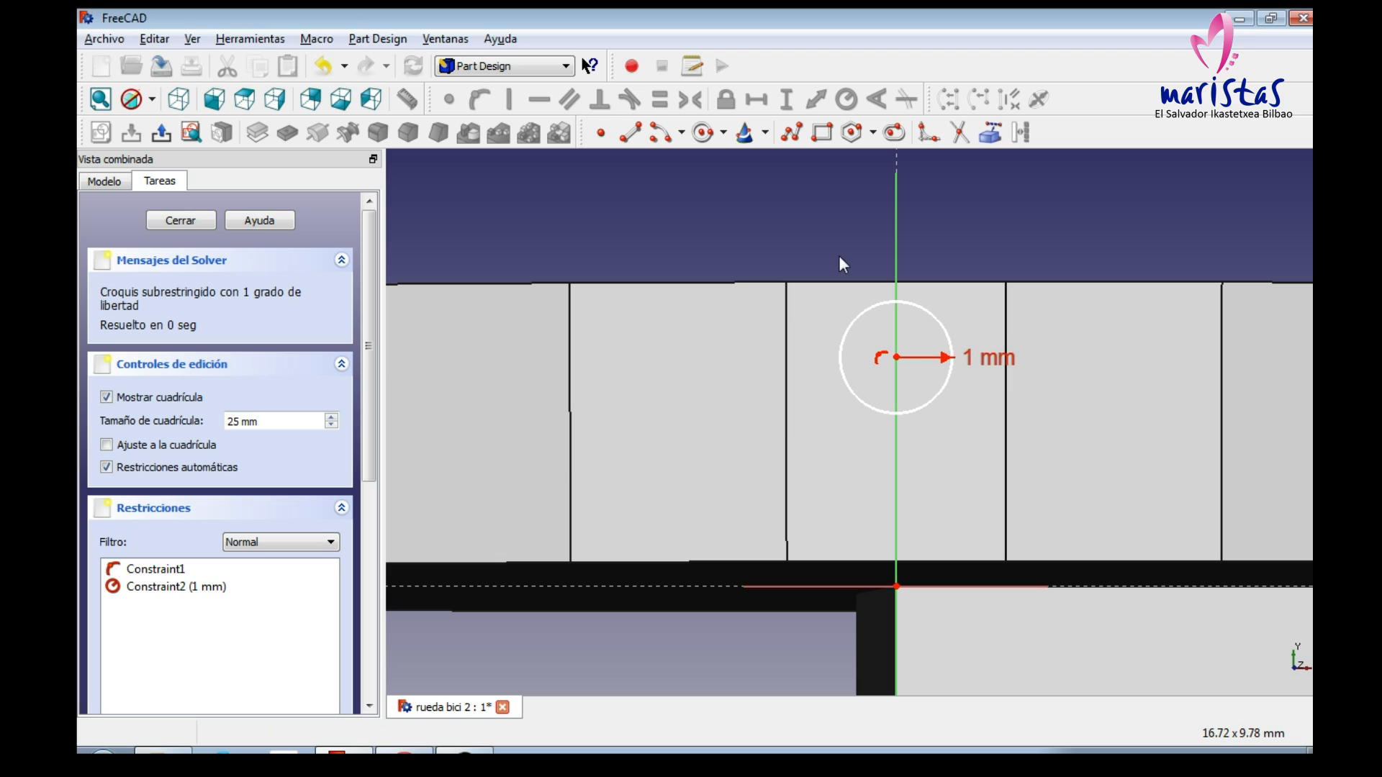
Step: Move the circle up along the vertical axis until it touches the facet's upper edge, and close the sketch
left_click(990, 133)
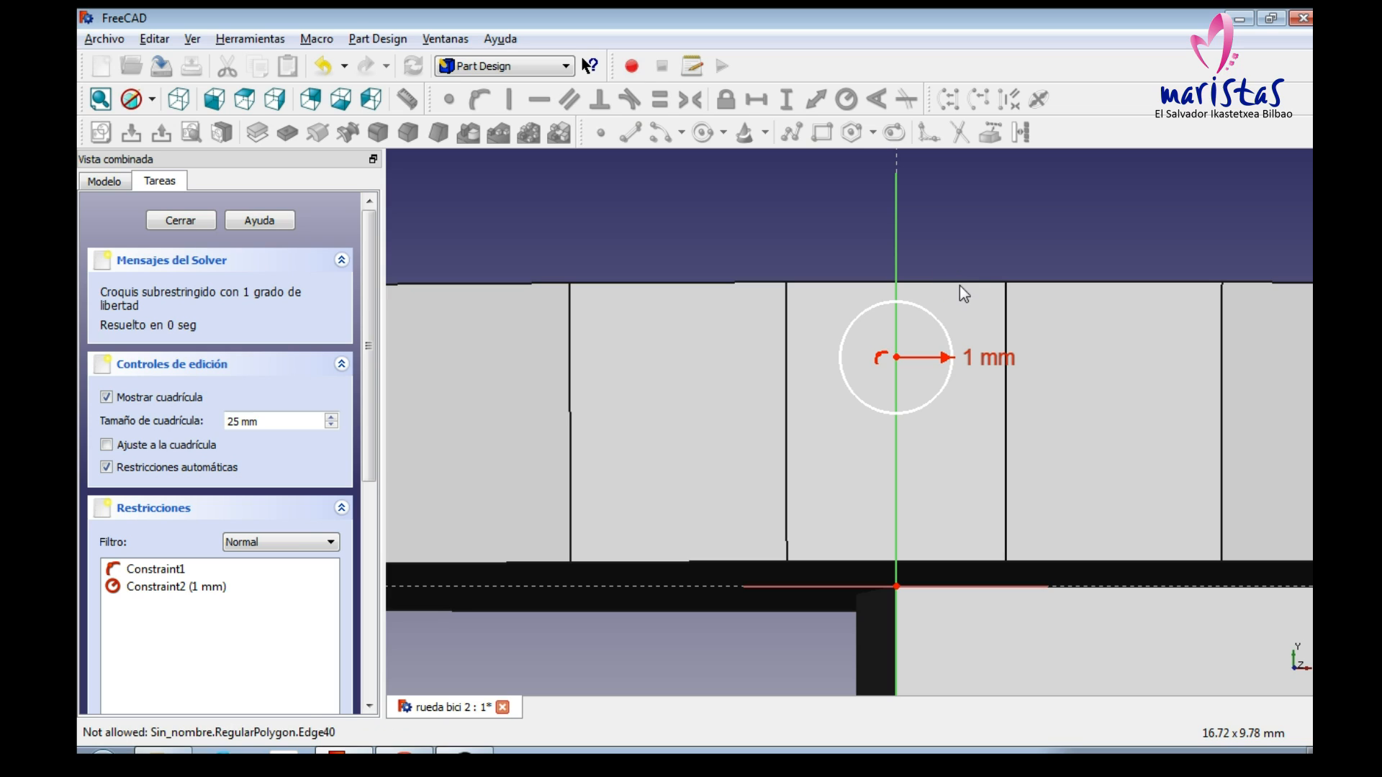
right_click(896, 357)
left_click_drag(897, 357, 901, 345)
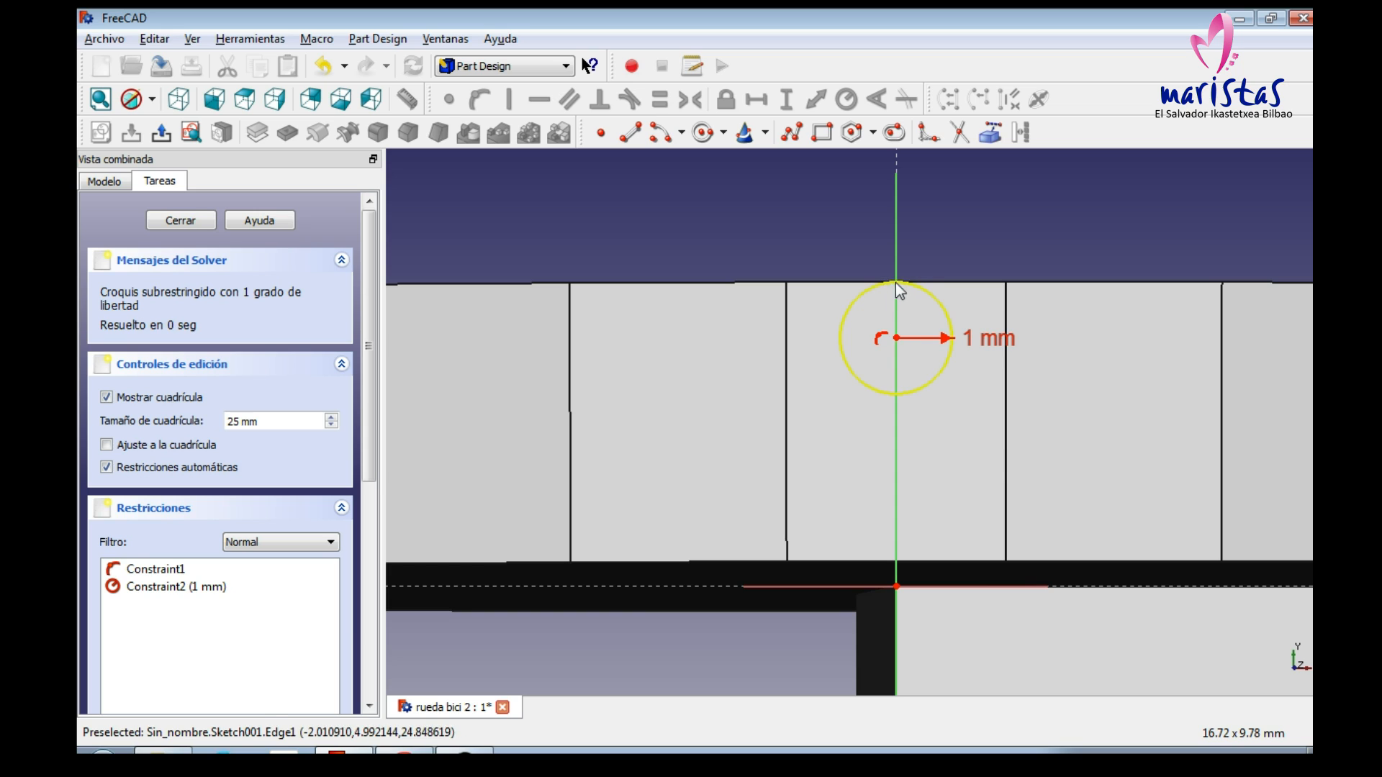
left_click(191, 222)
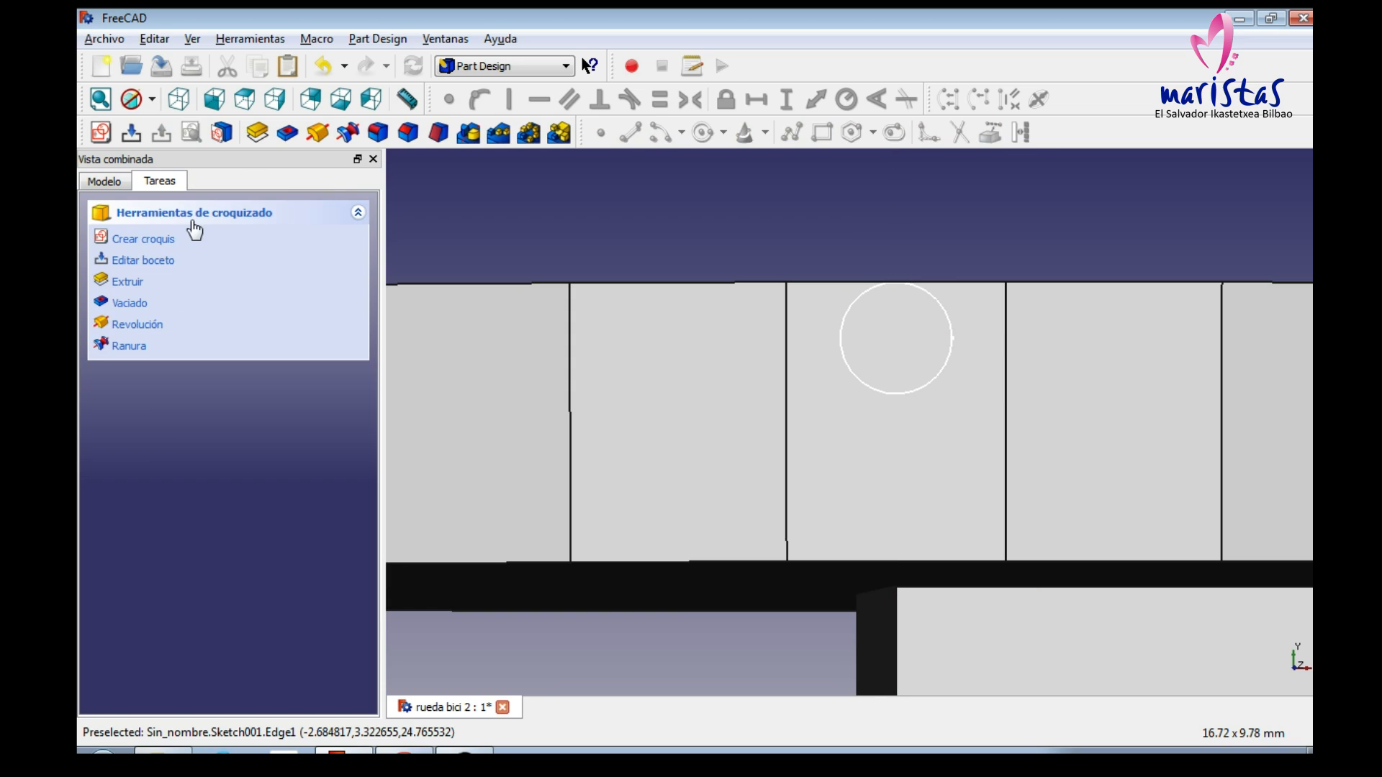
Step: Extrude the circle sketch 275,05 mm outward from the rim facet and save the document
left_click(185, 106)
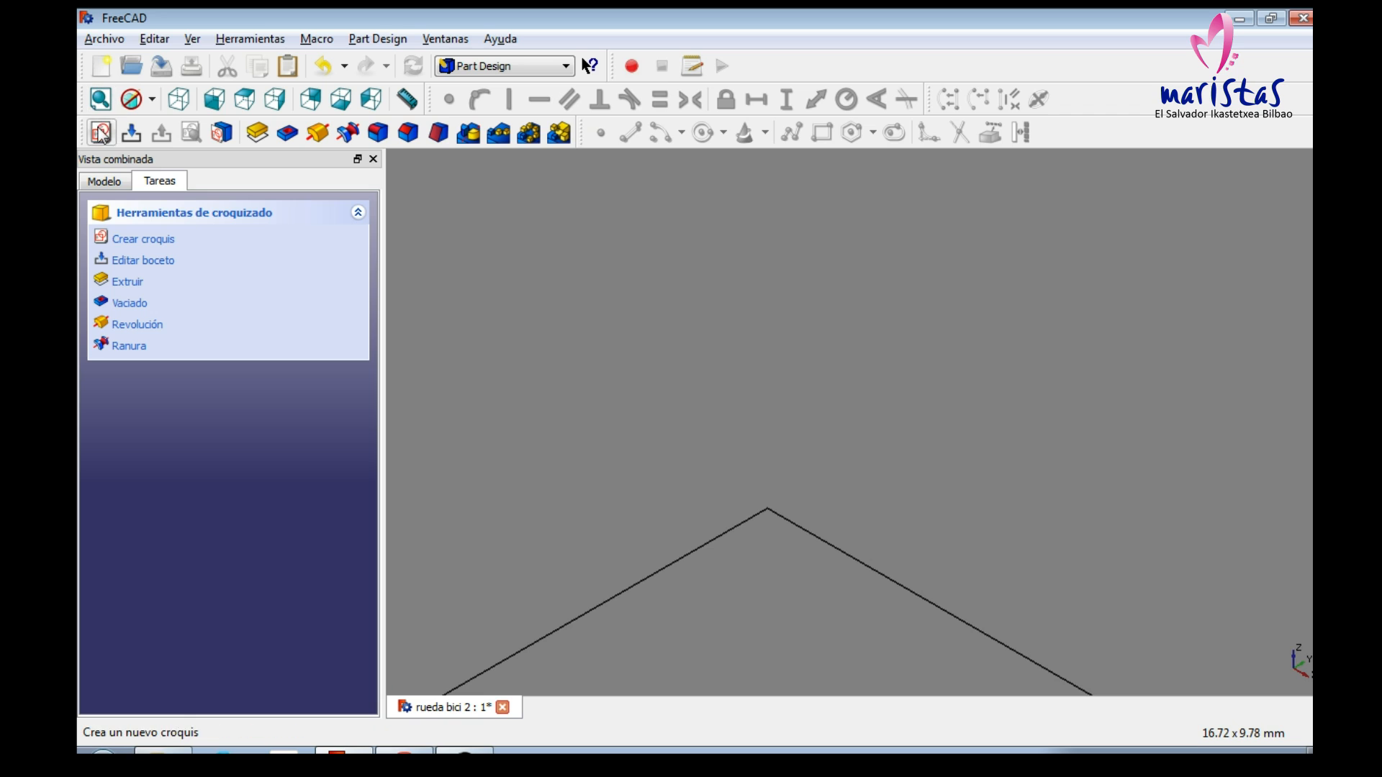
left_click(100, 99)
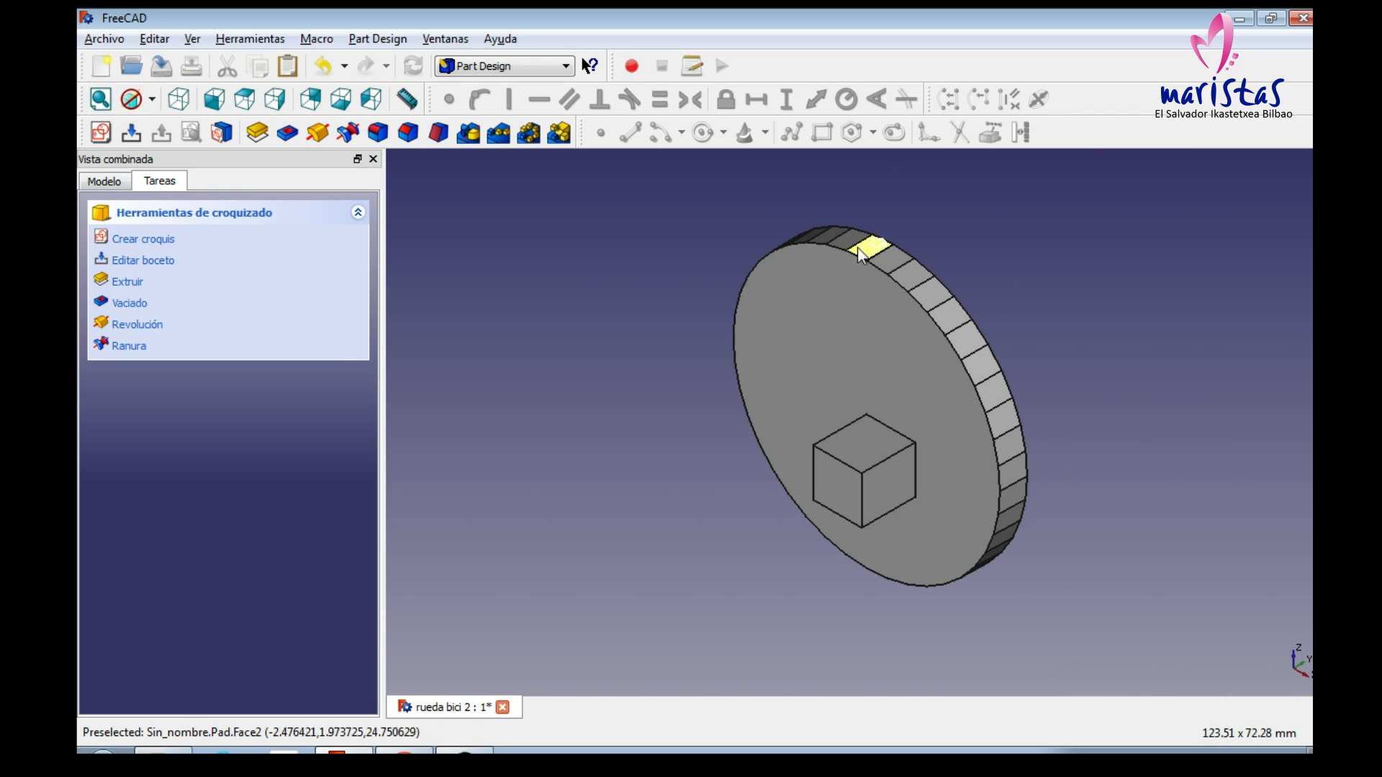
left_click(109, 180)
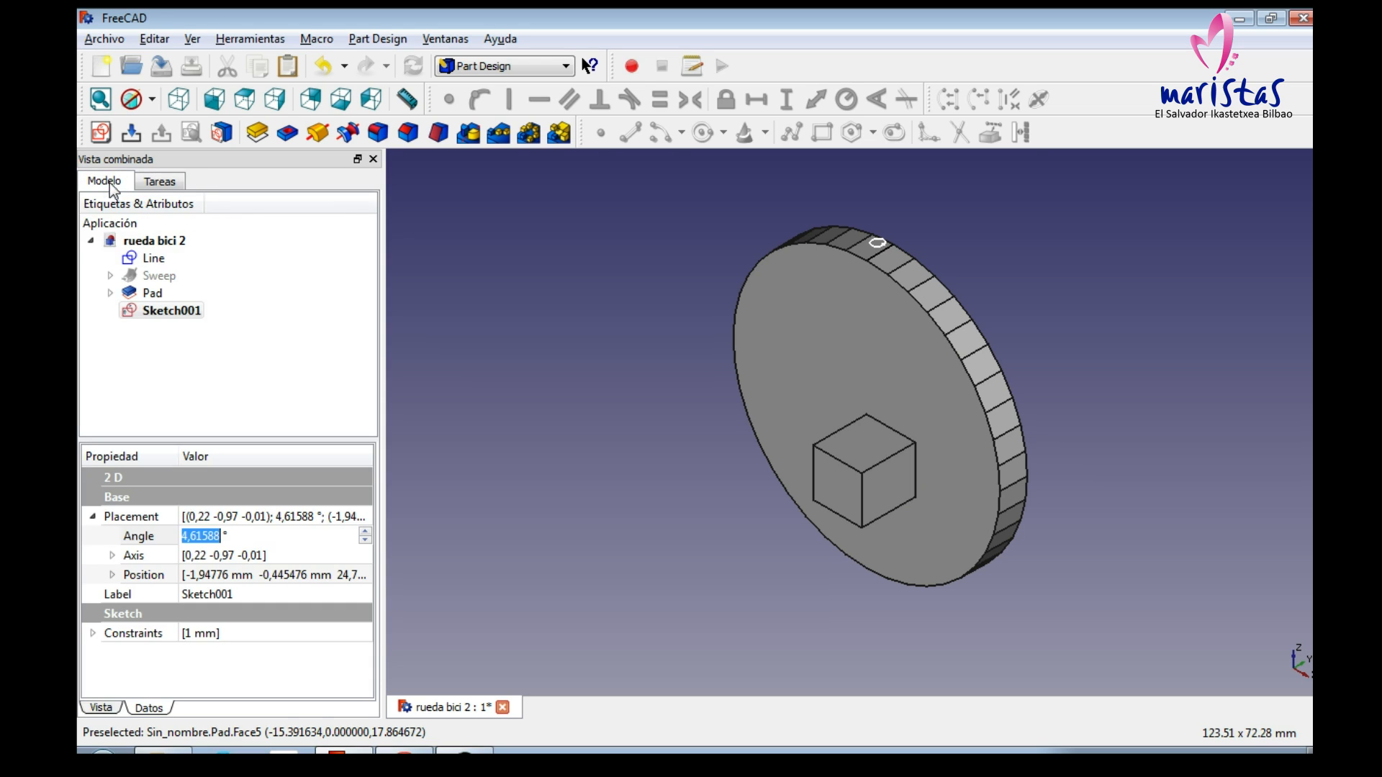
left_click(257, 132)
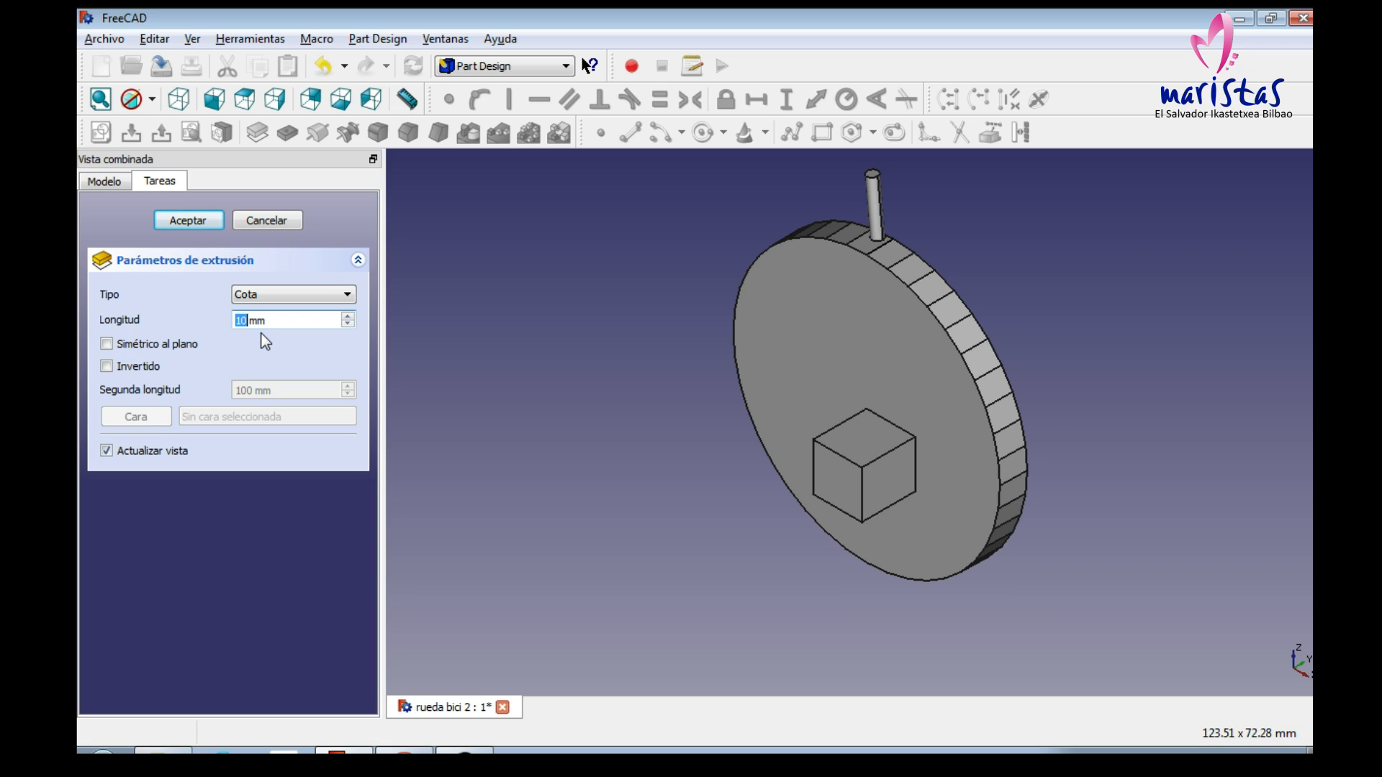
type("275,05")
scroll(629, 259, "down", 6)
scroll(638, 309, "up", 6)
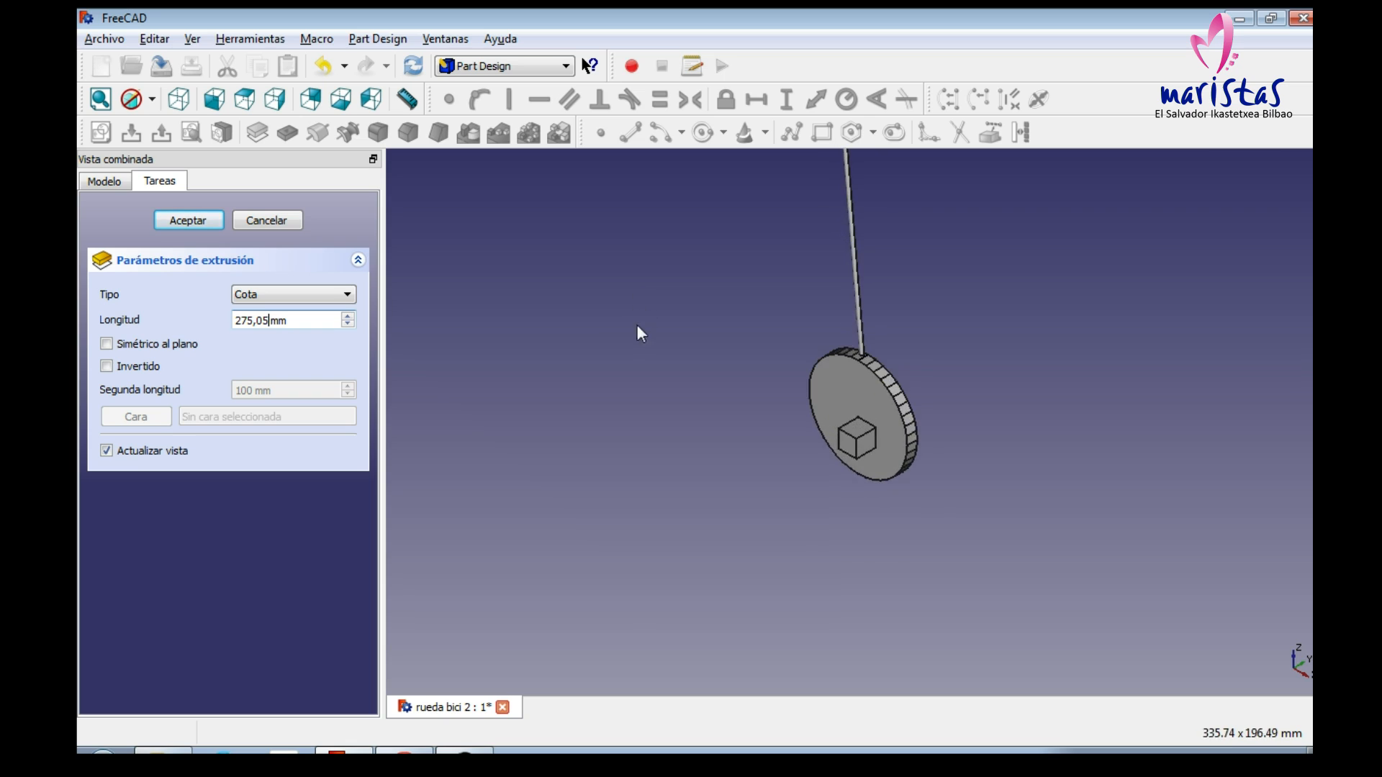
left_click(187, 221)
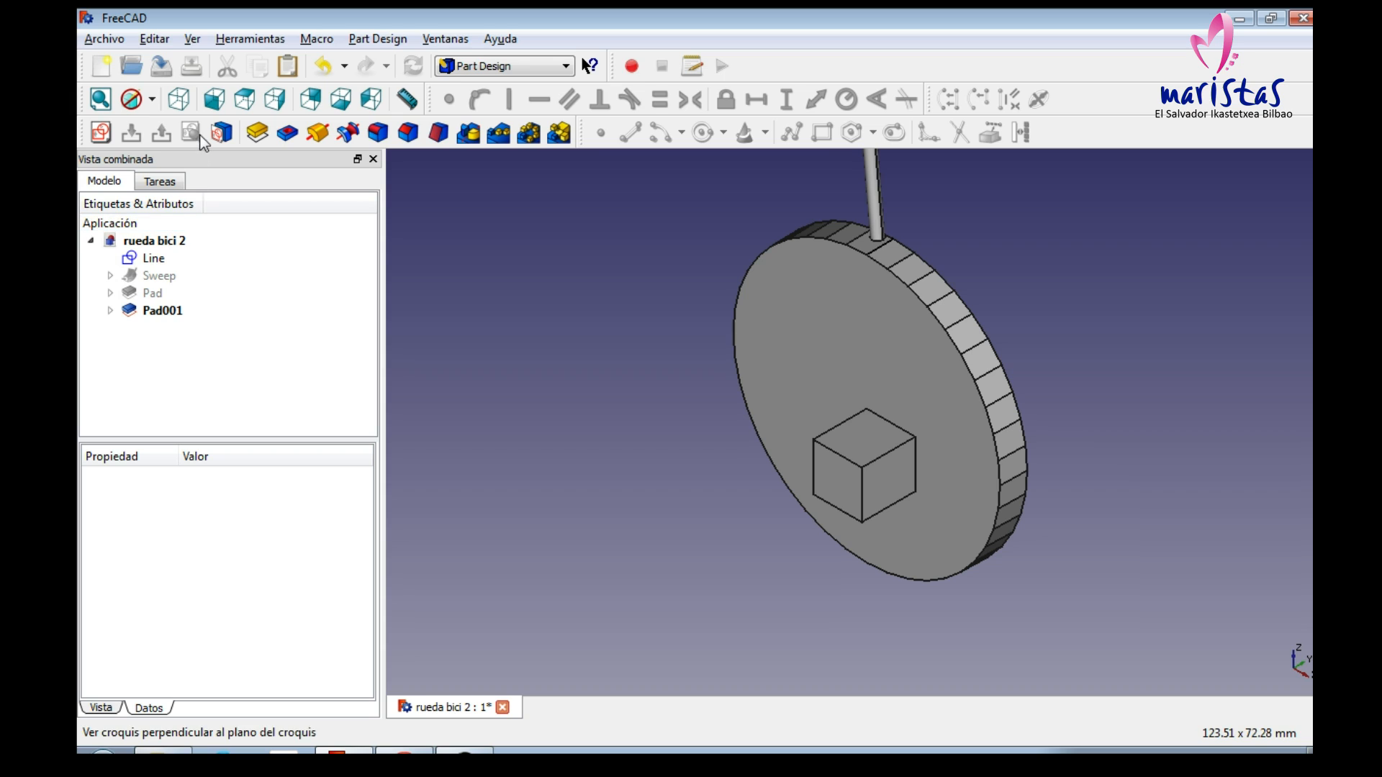
left_click(161, 65)
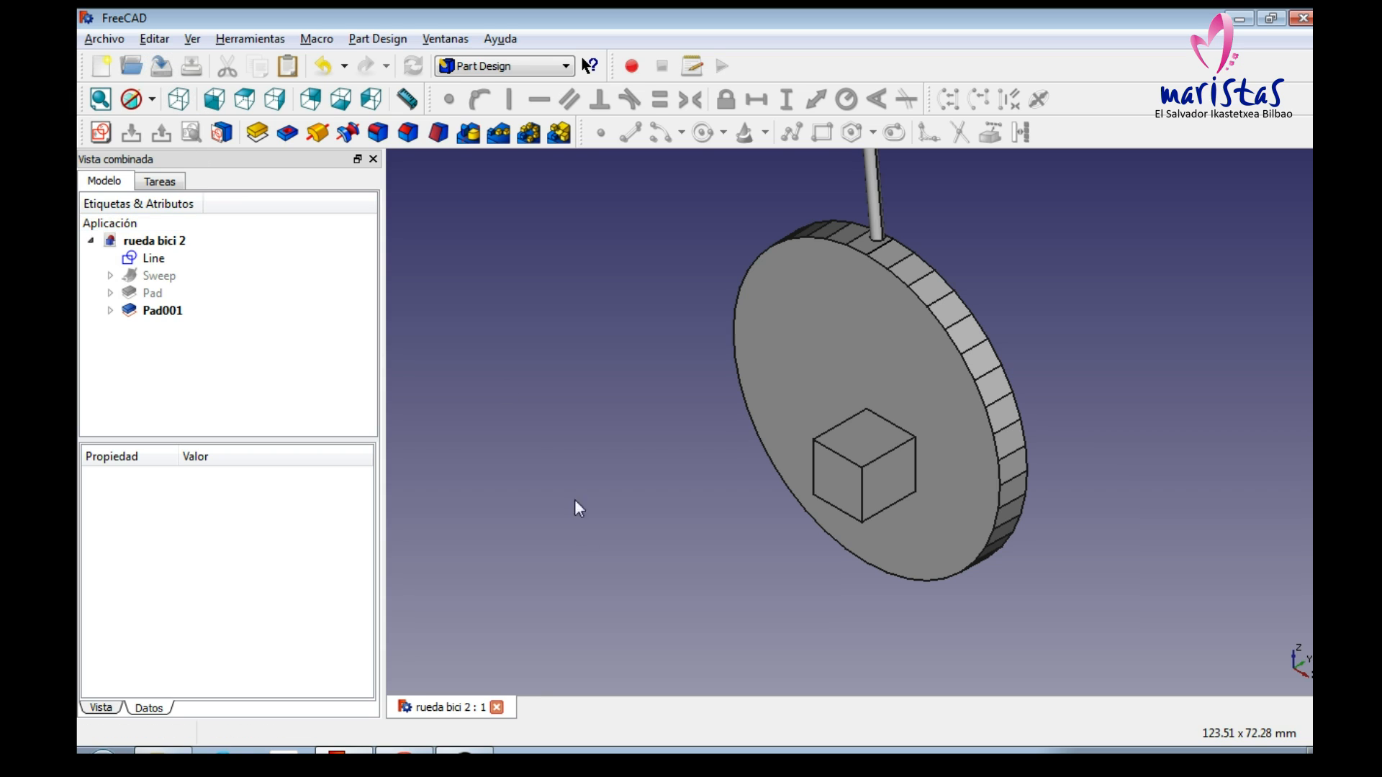
Step: Hide Pad001 and show the Sweep disc in its place
left_click(149, 275)
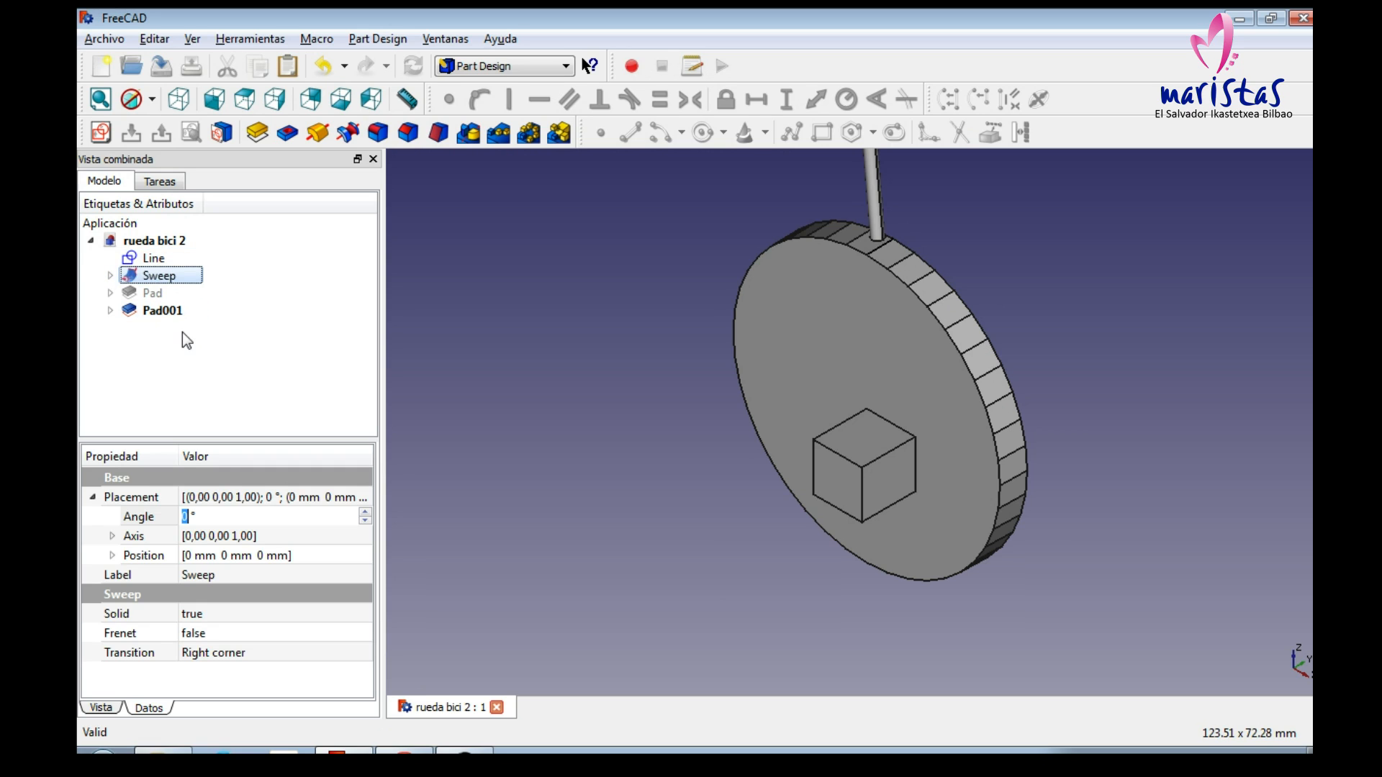
left_click(162, 310)
key("space")
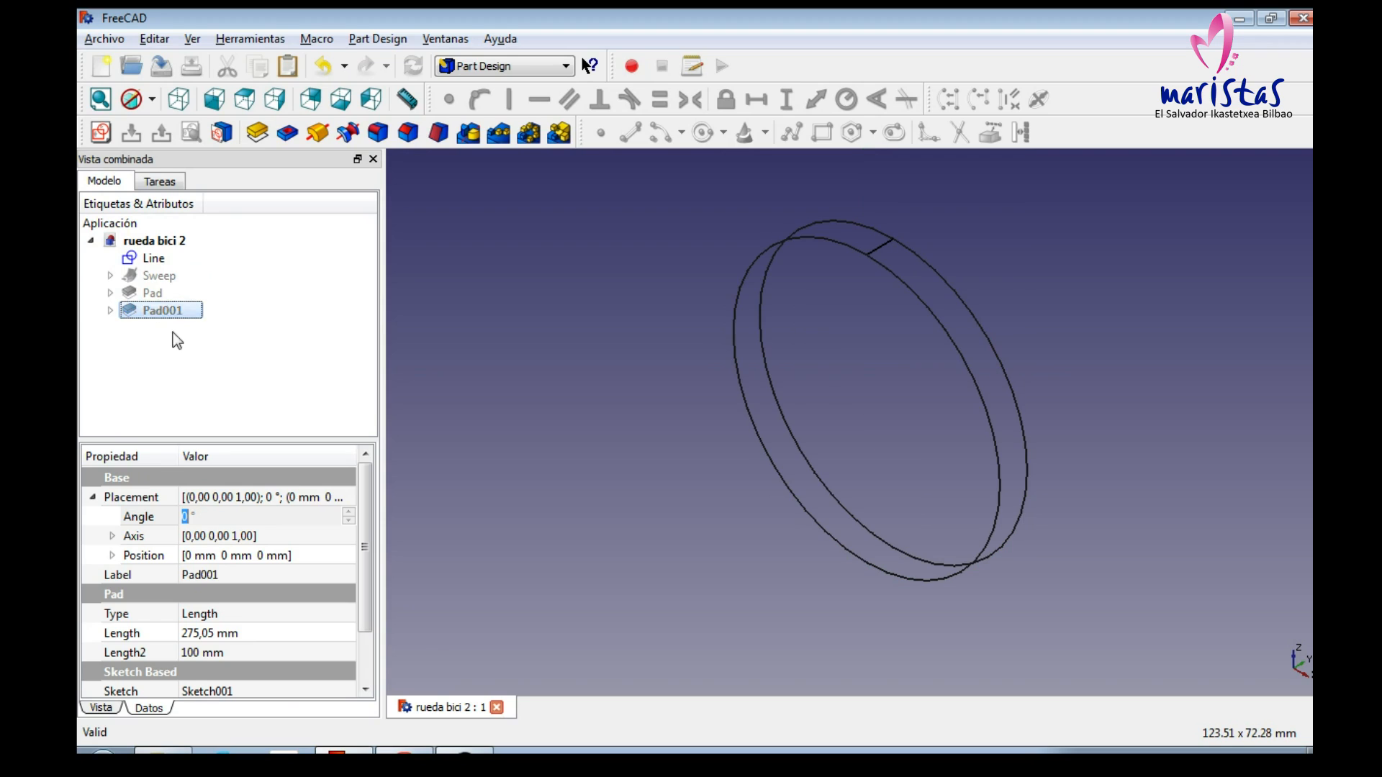
left_click(162, 275)
key("space")
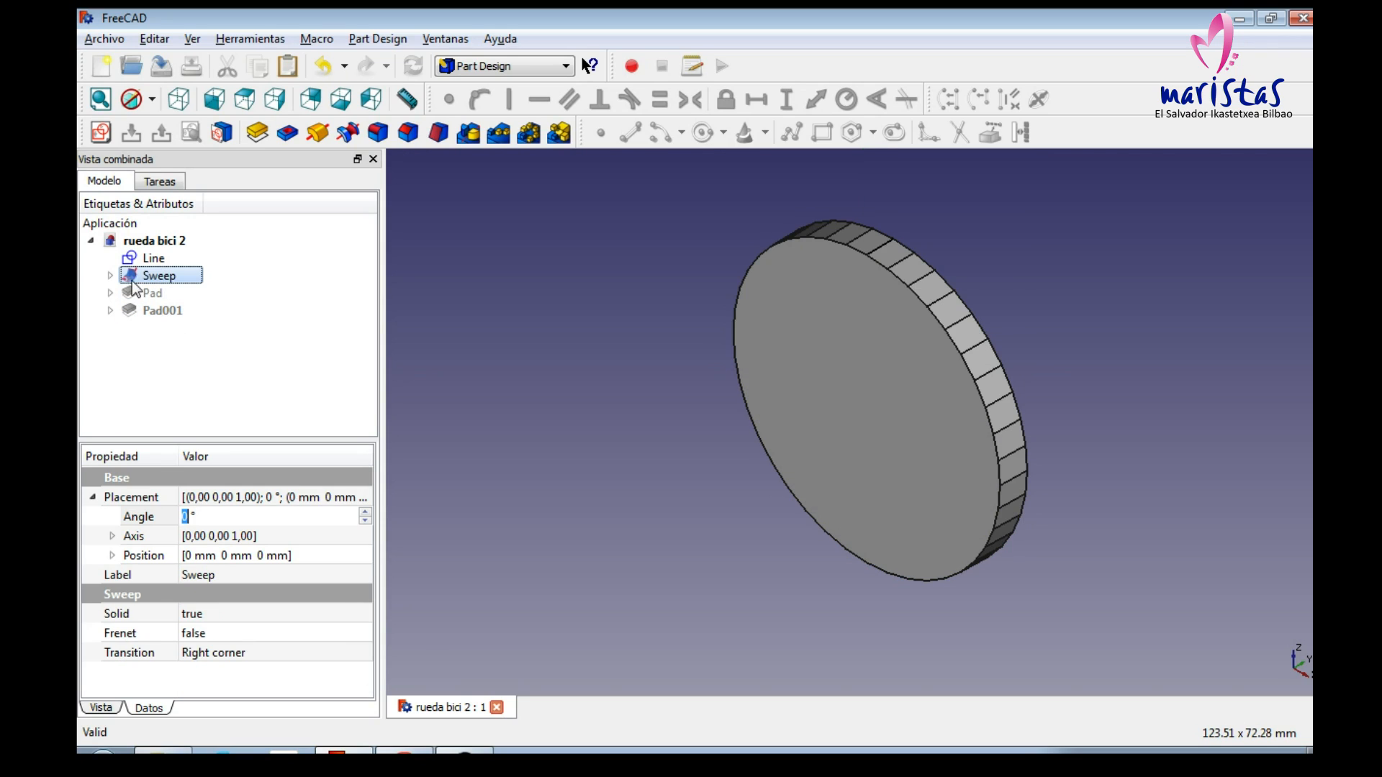
Step: Rename the Sweep object as "estr int"
key("F2")
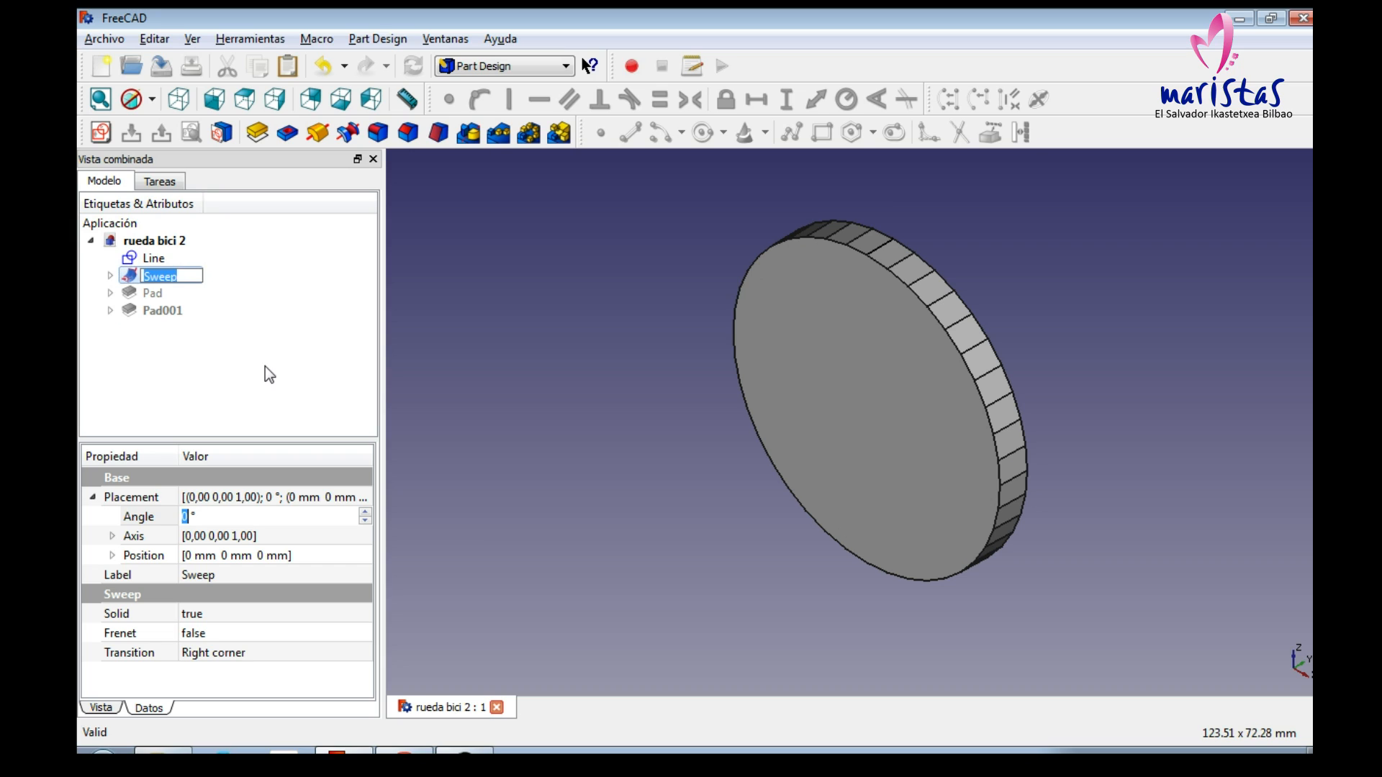
type("estr int")
key("Return")
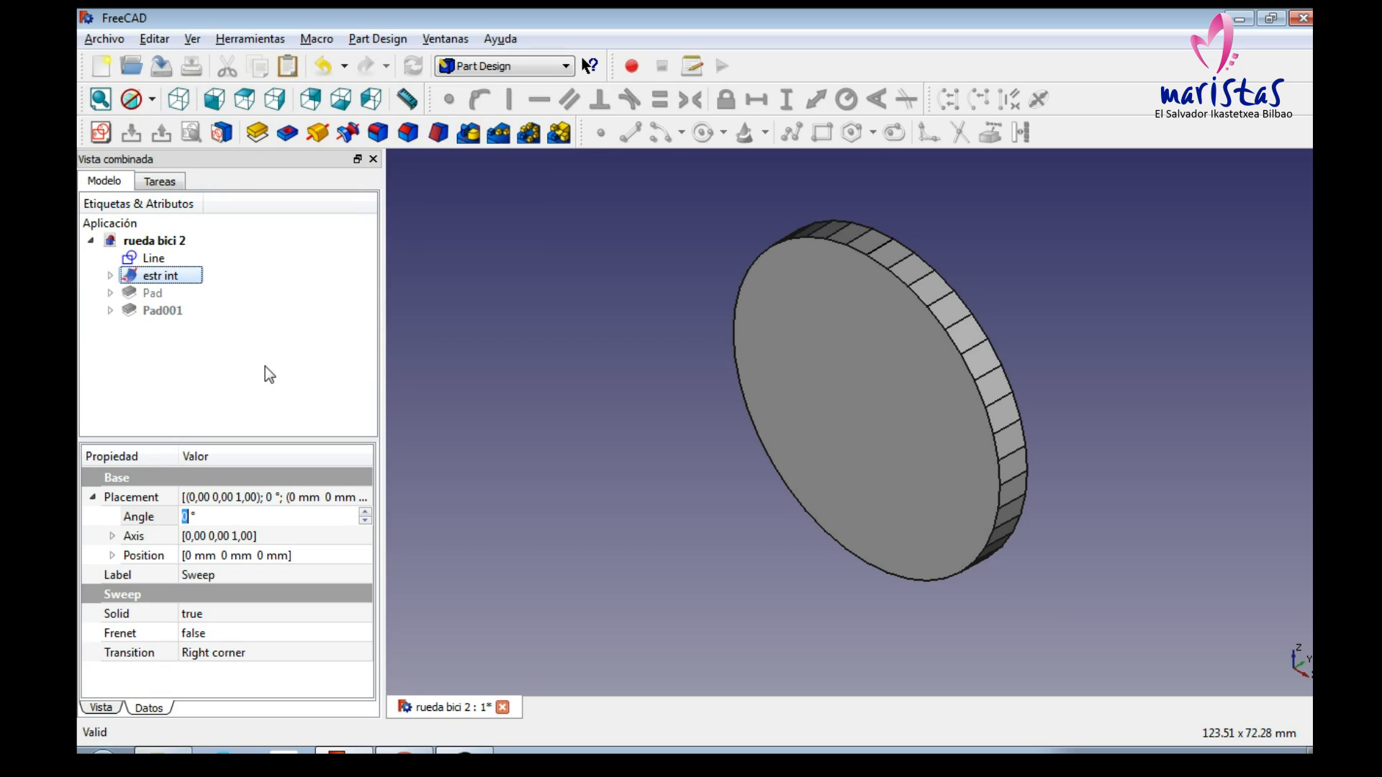
Step: Expand the first pad in the model tree and hide the "estr int" disc
key("Right")
key("Left")
key("Down")
key("Right")
key("Up")
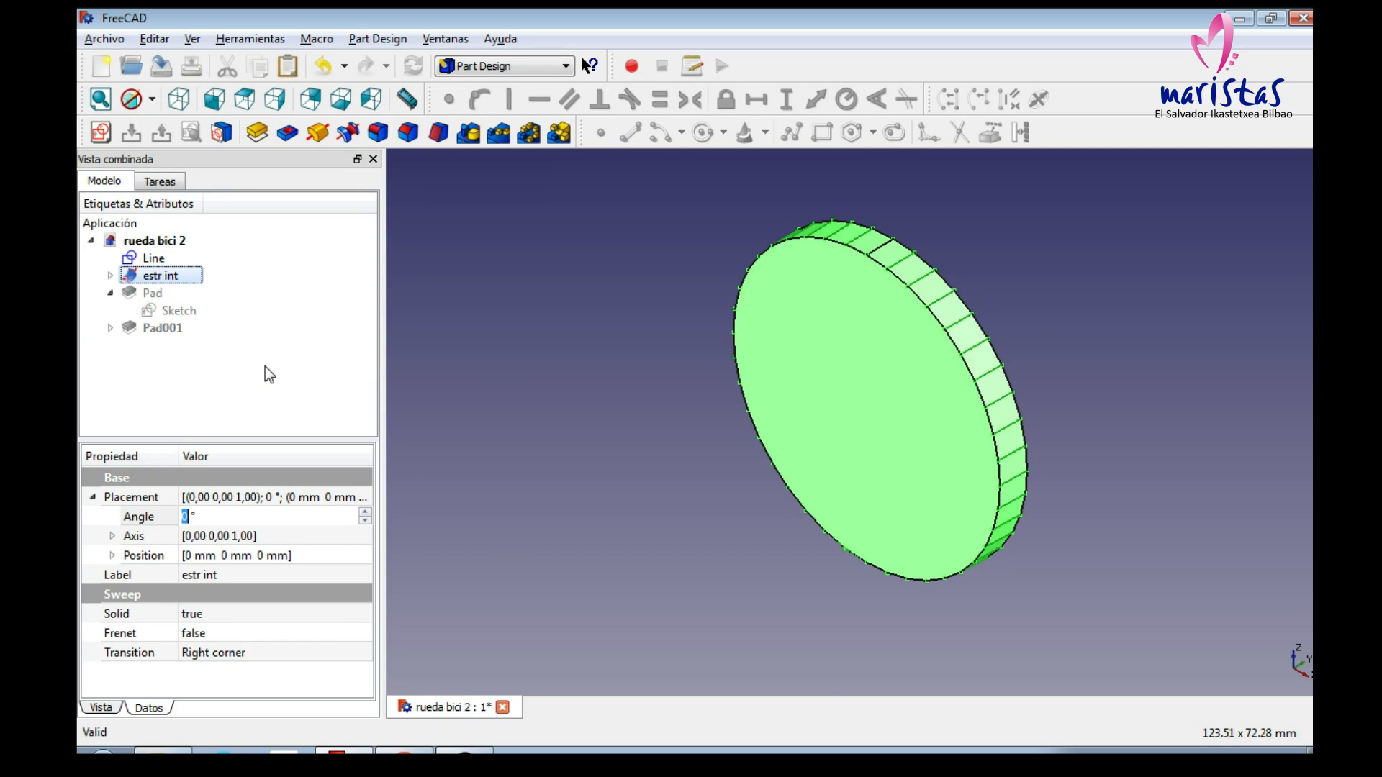
key("space")
Step: Toggle the first pad's rectangle sketch visible and hidden to identify it, and rename it as sAuxEje
key("Down")
key("Down")
key("space")
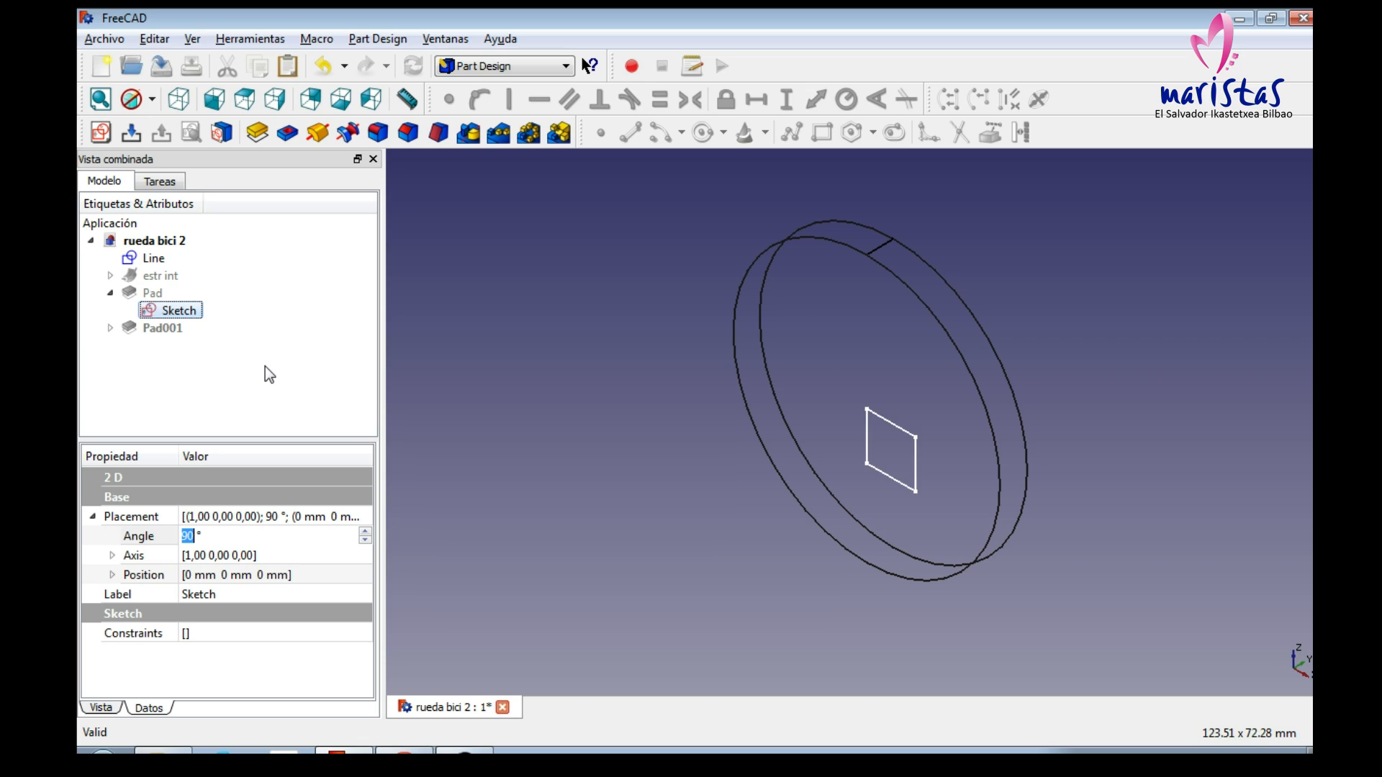
key("space")
key("F2")
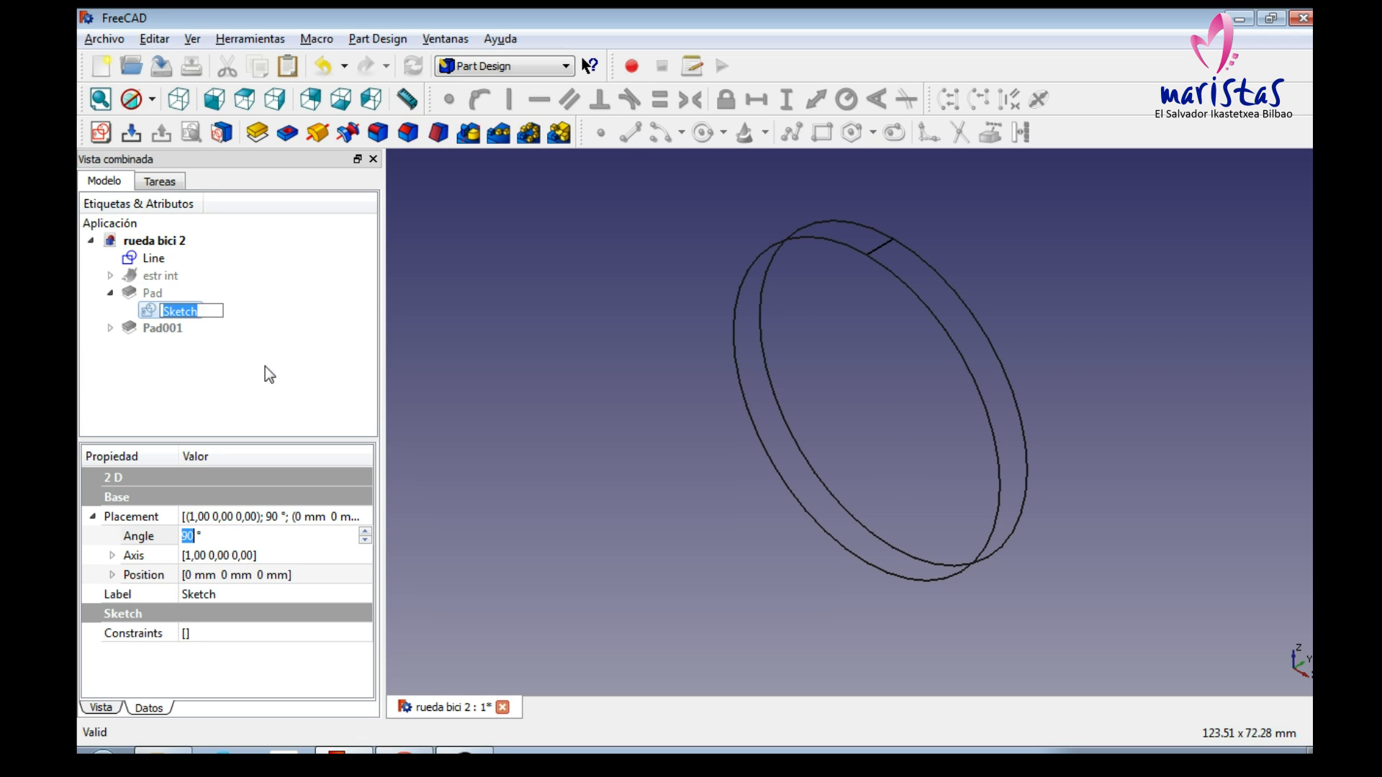
type("sAuxEje")
key("Return")
Step: Rename the pad built on the sAuxEje sketch as AuxEje
key("Up")
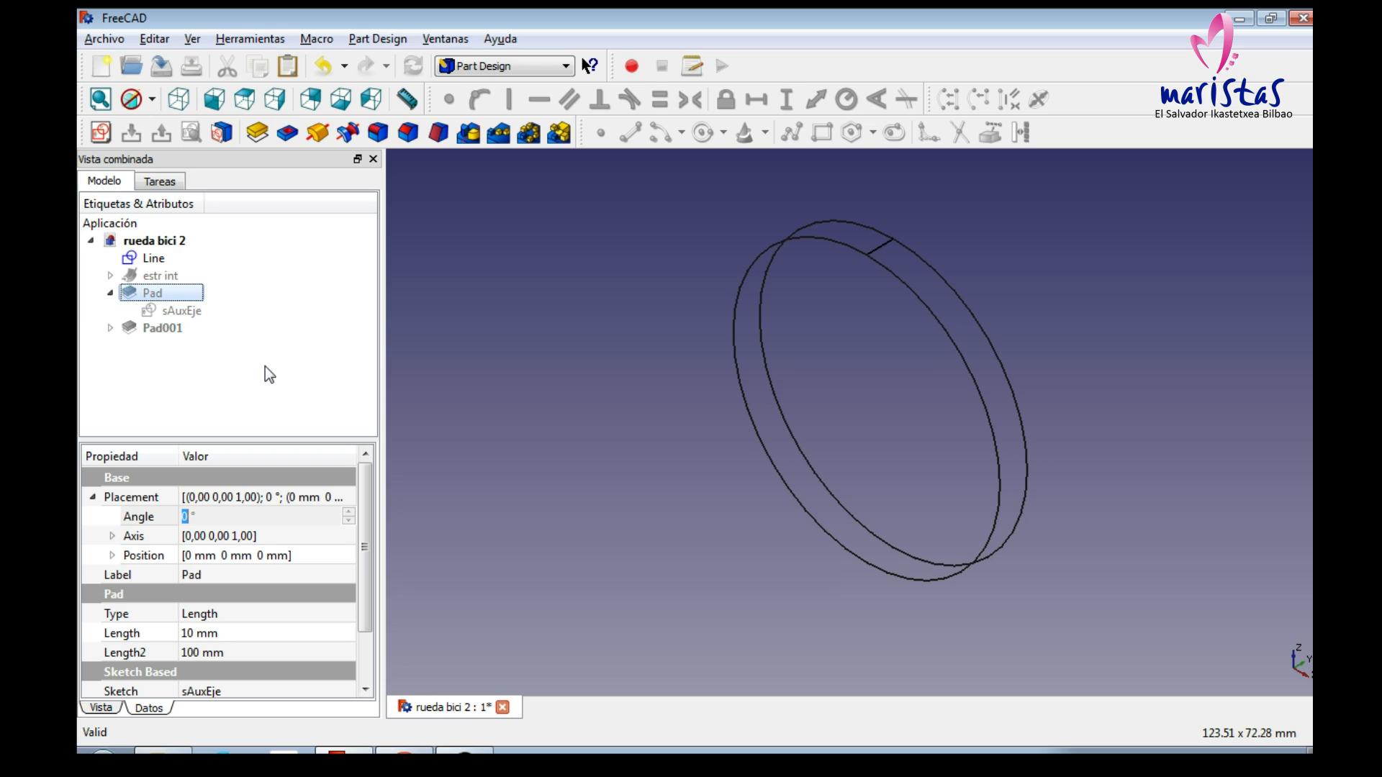
key("F2")
type("AuxEje")
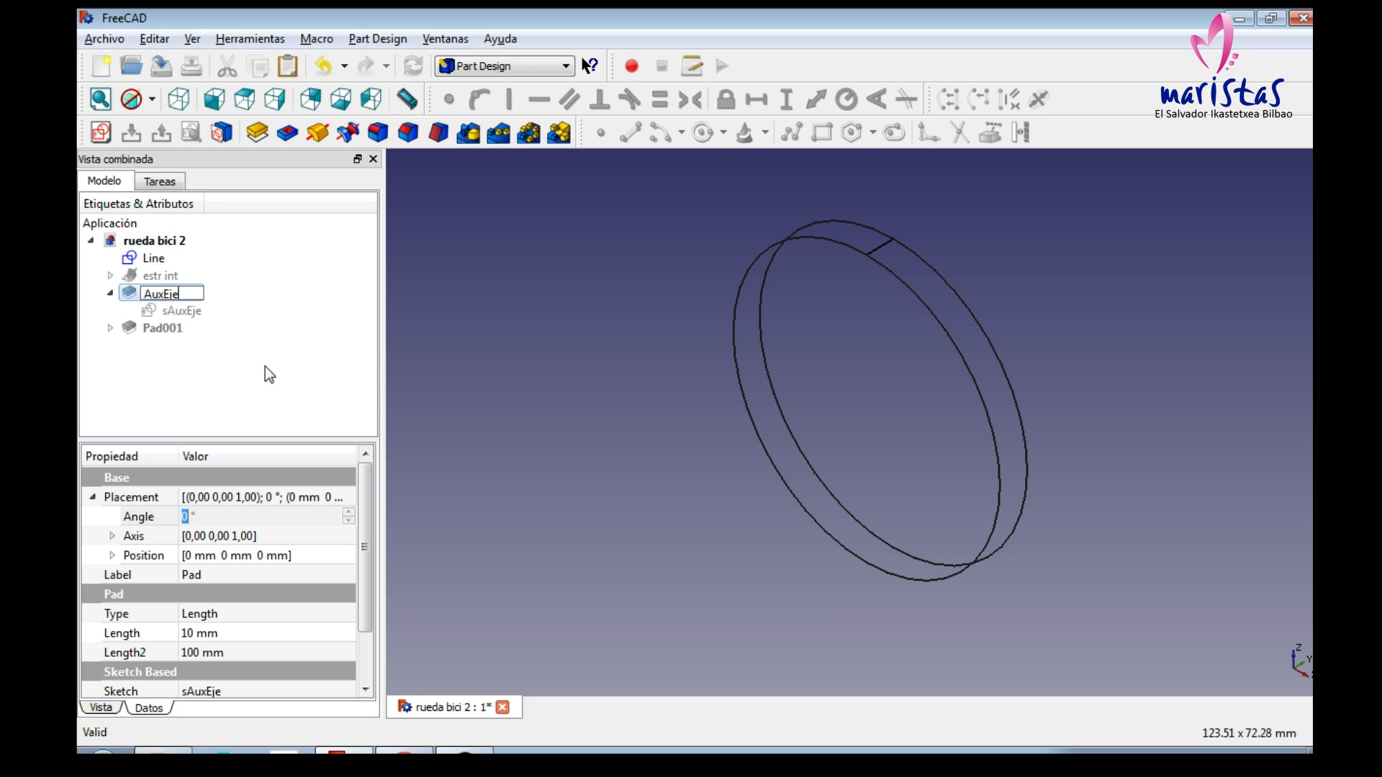
key("Return")
Step: Rename the circle sketch inside Pad001 as sVarilla and select its parent pad
key("Down")
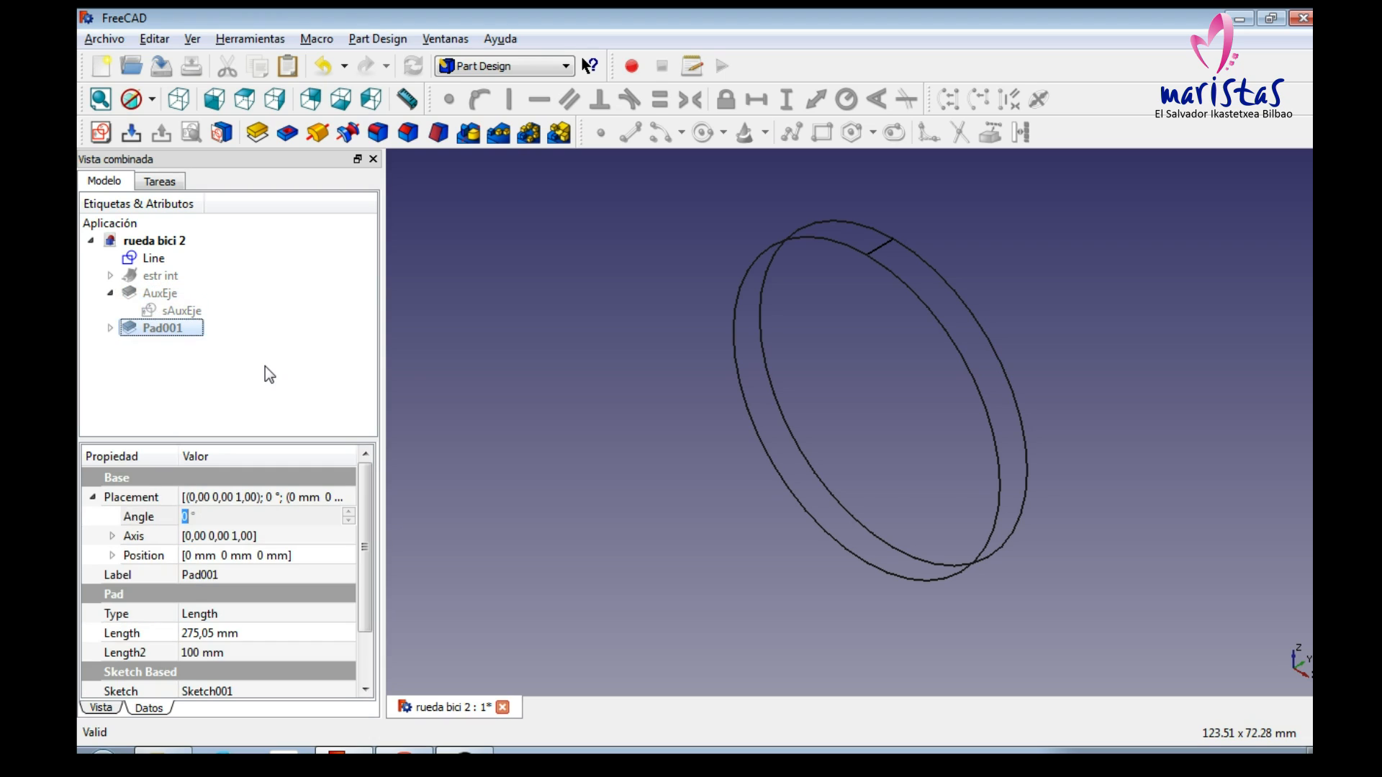
key("Right")
key("Down")
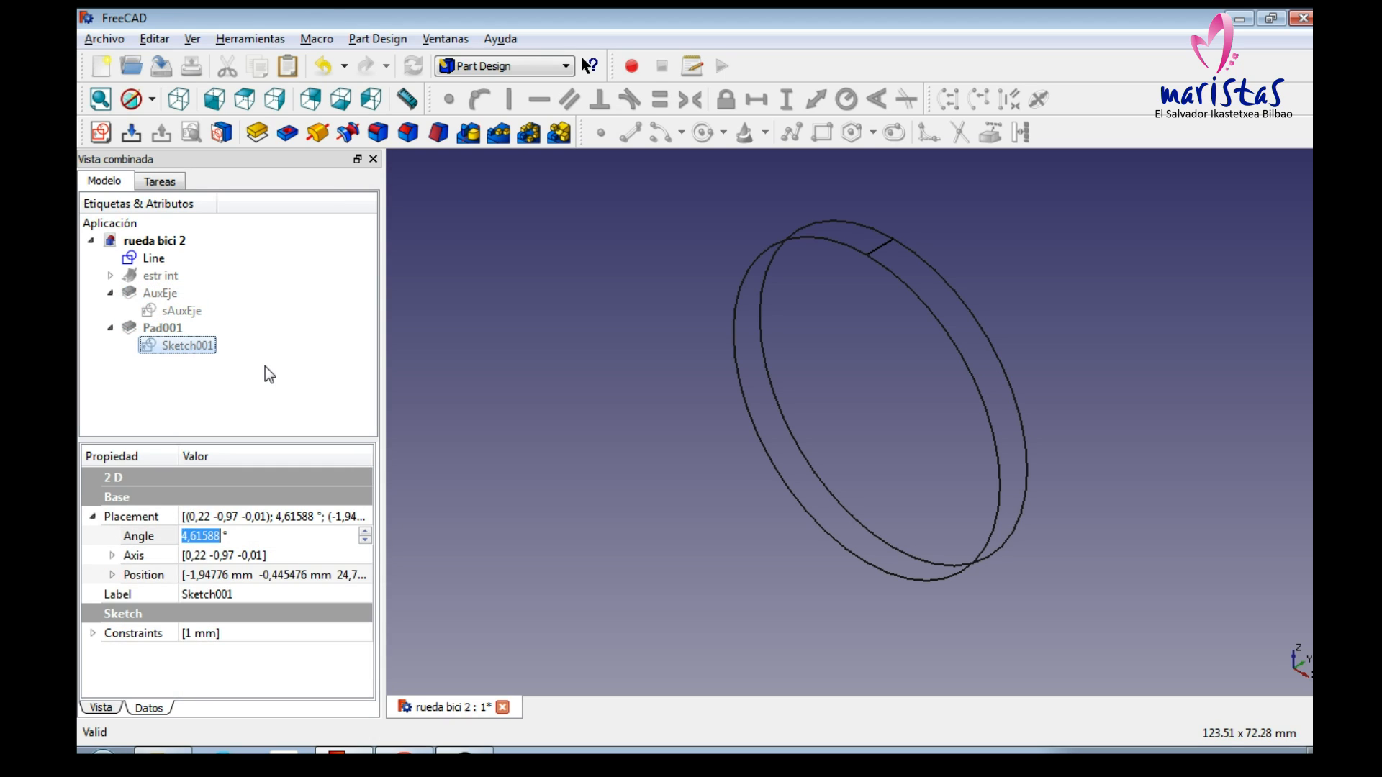
key("F2")
type("sVa")
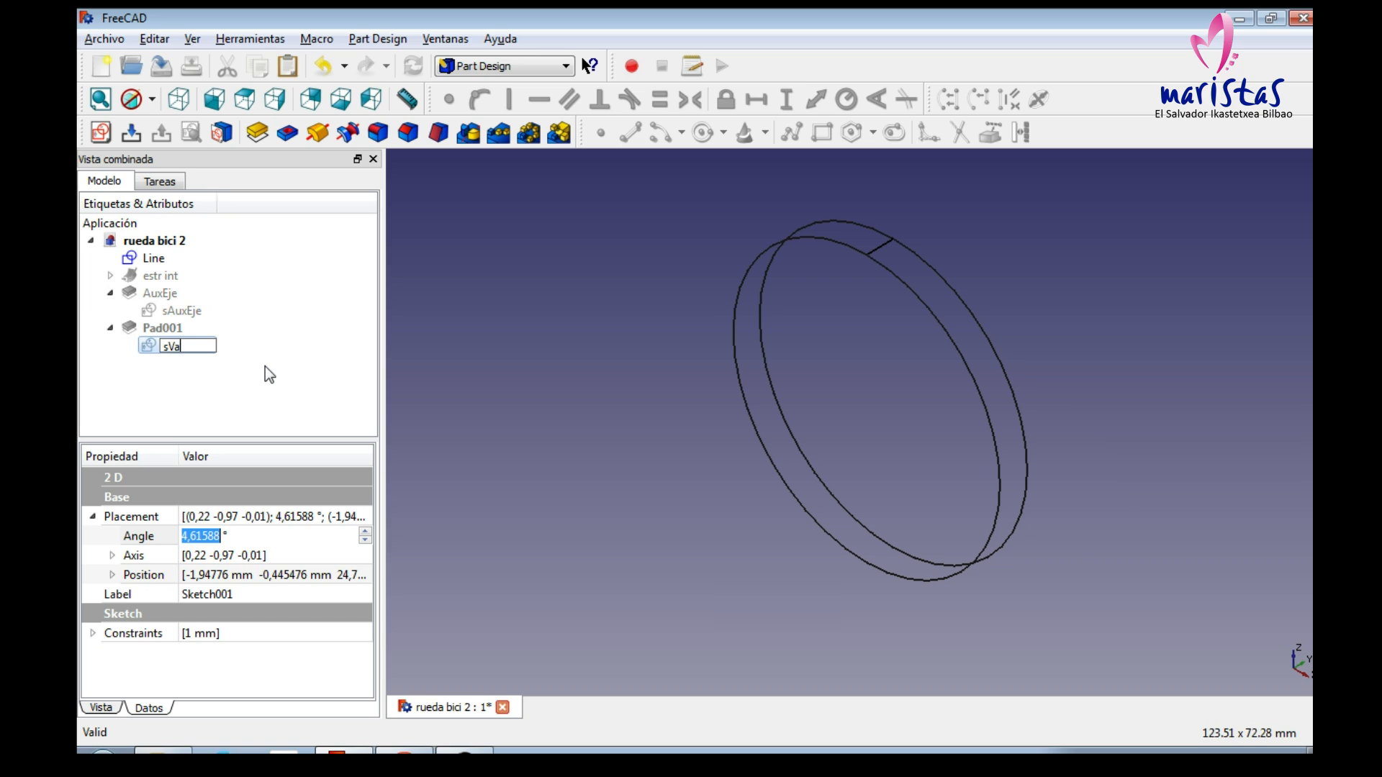
type("rilla")
key("Return")
key("Up")
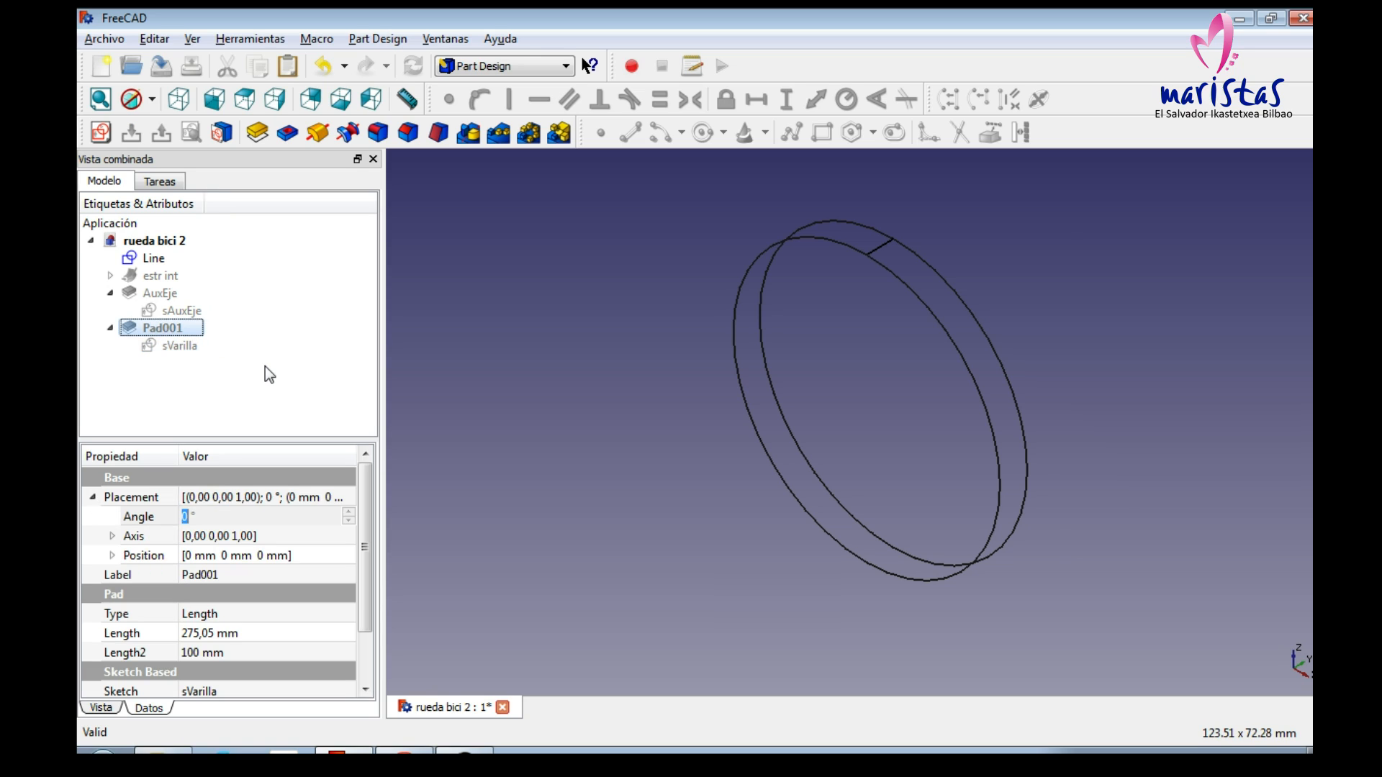
Step: Rename Pad001 as Varilla and make it visible
key("F2")
type("Vari")
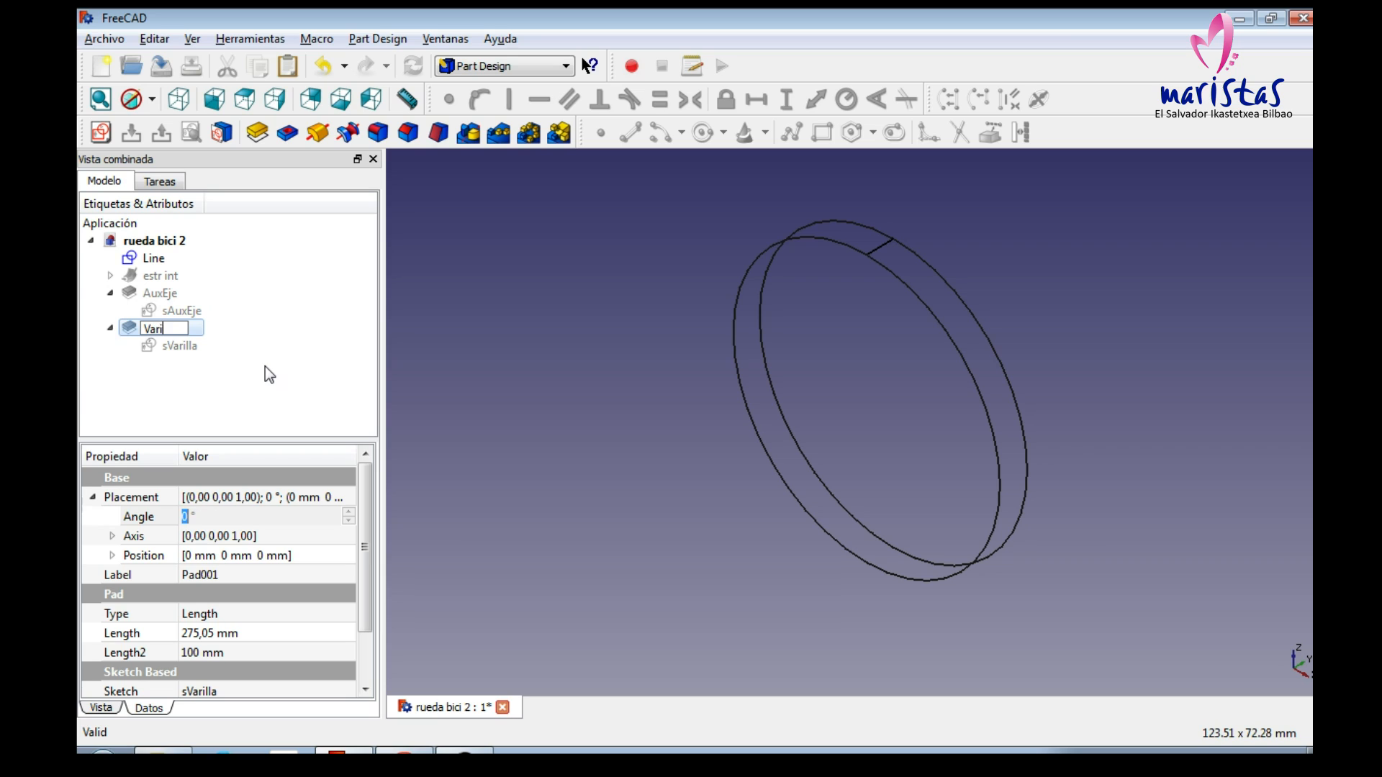
type("lla")
key("Return")
key("space")
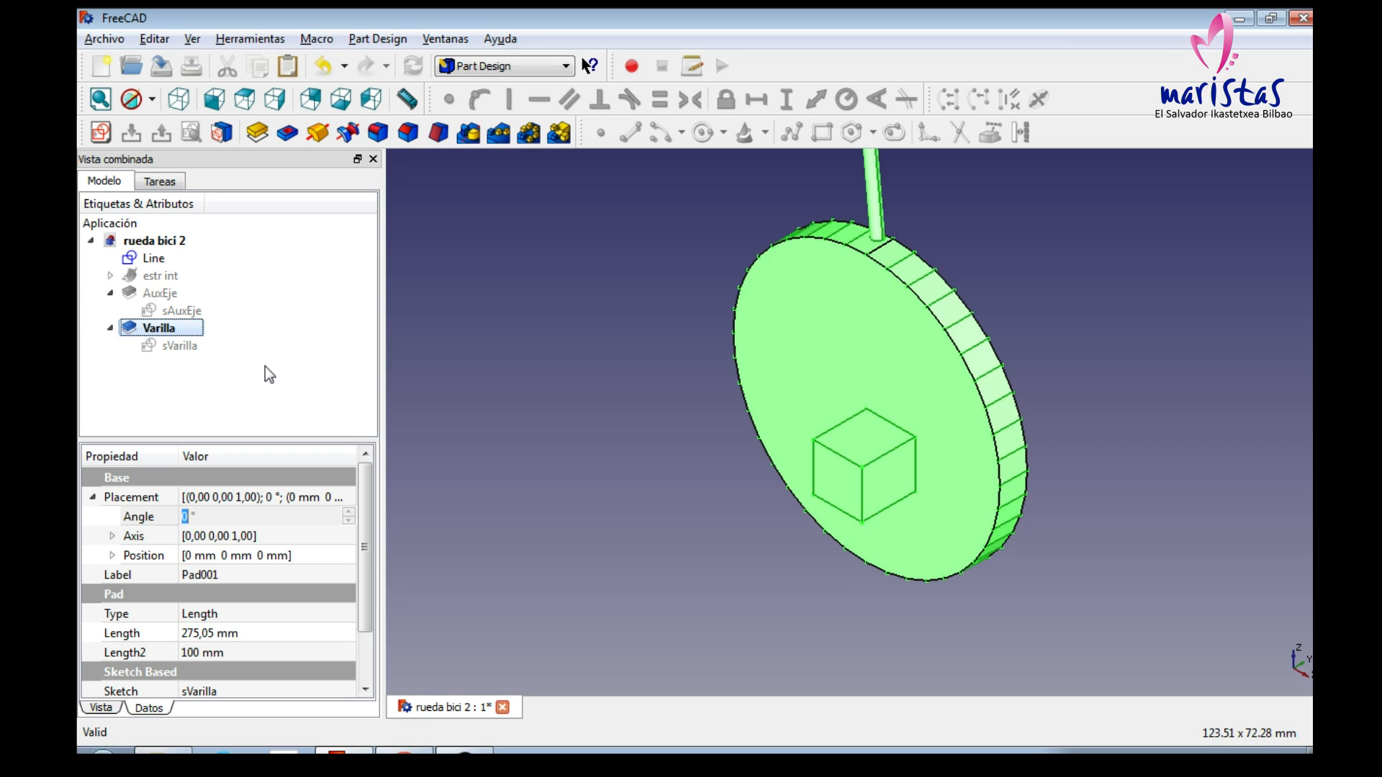
Step: Hide the Line object, reselect the Varilla pad and save the document
left_click(174, 260)
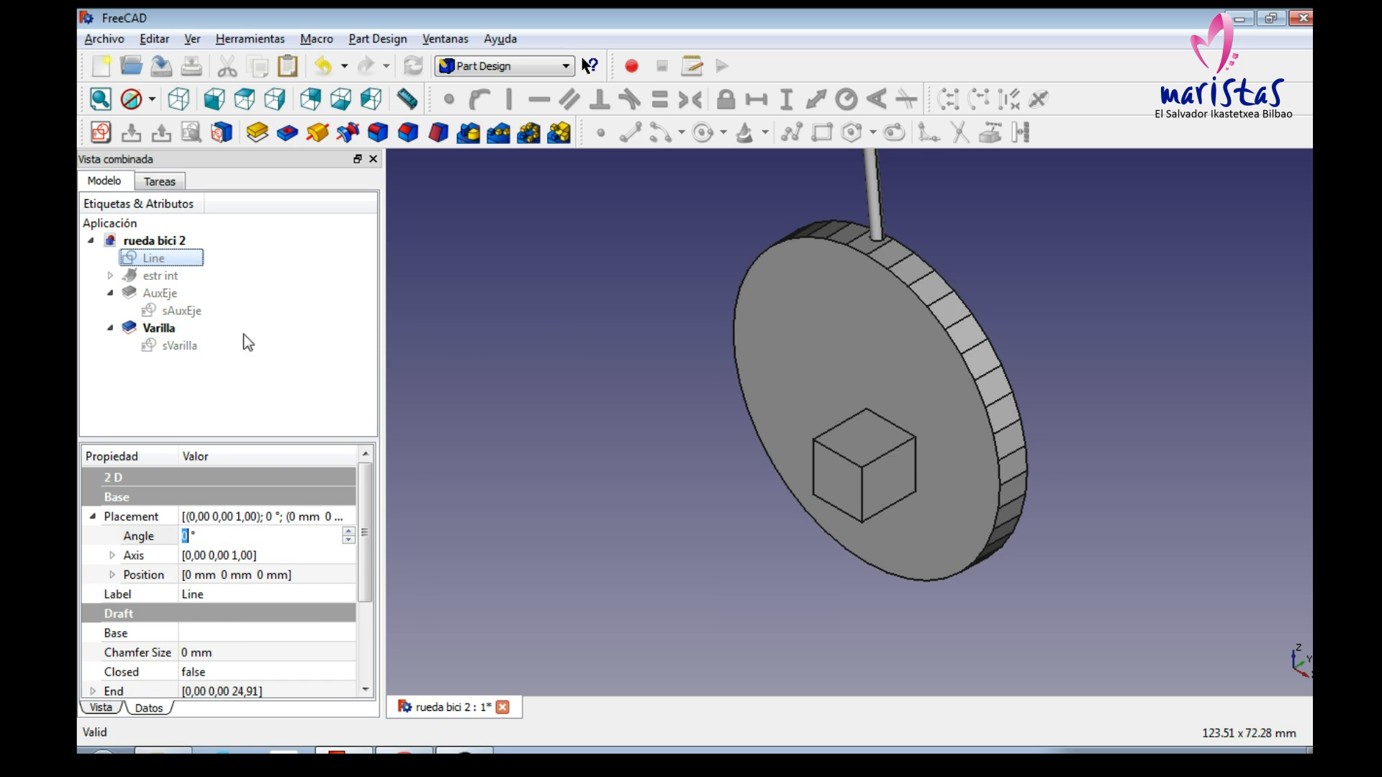
left_click(159, 328)
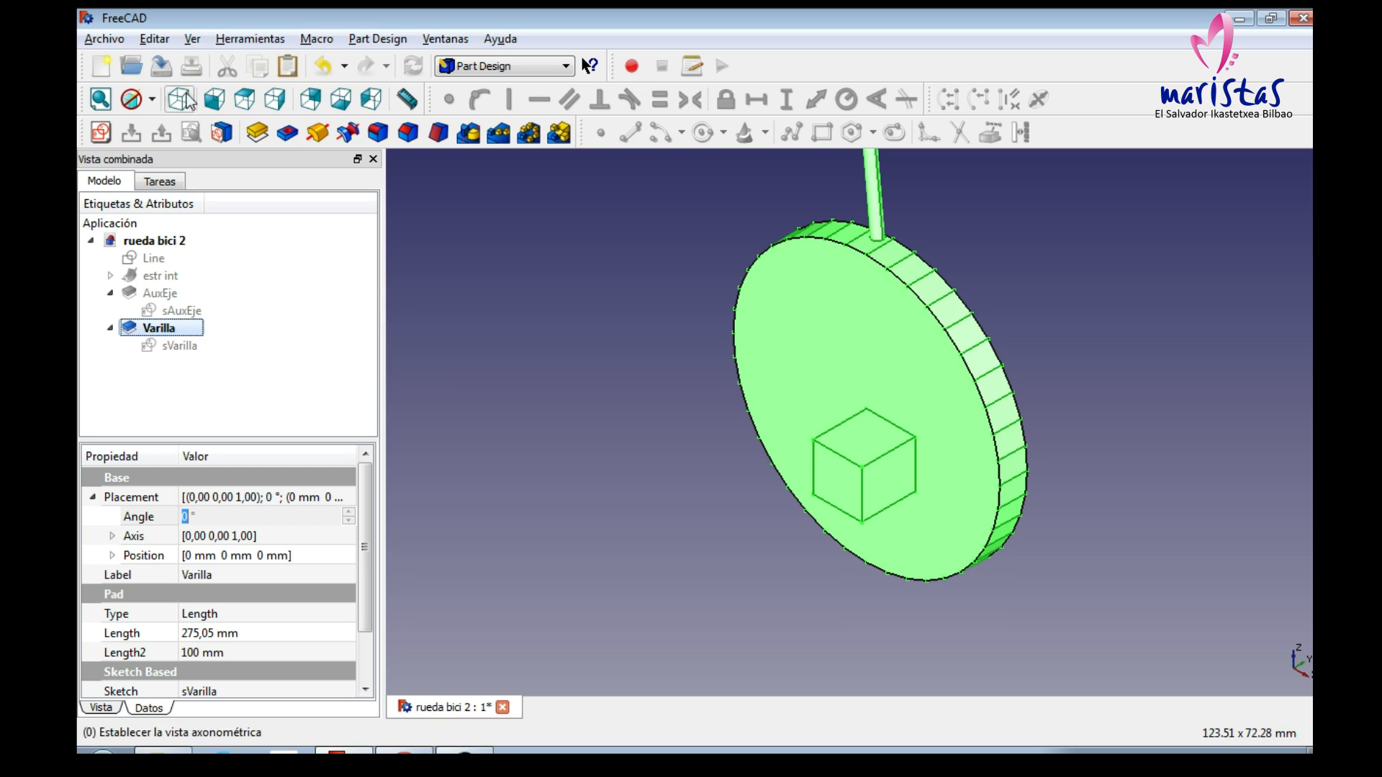
left_click(165, 67)
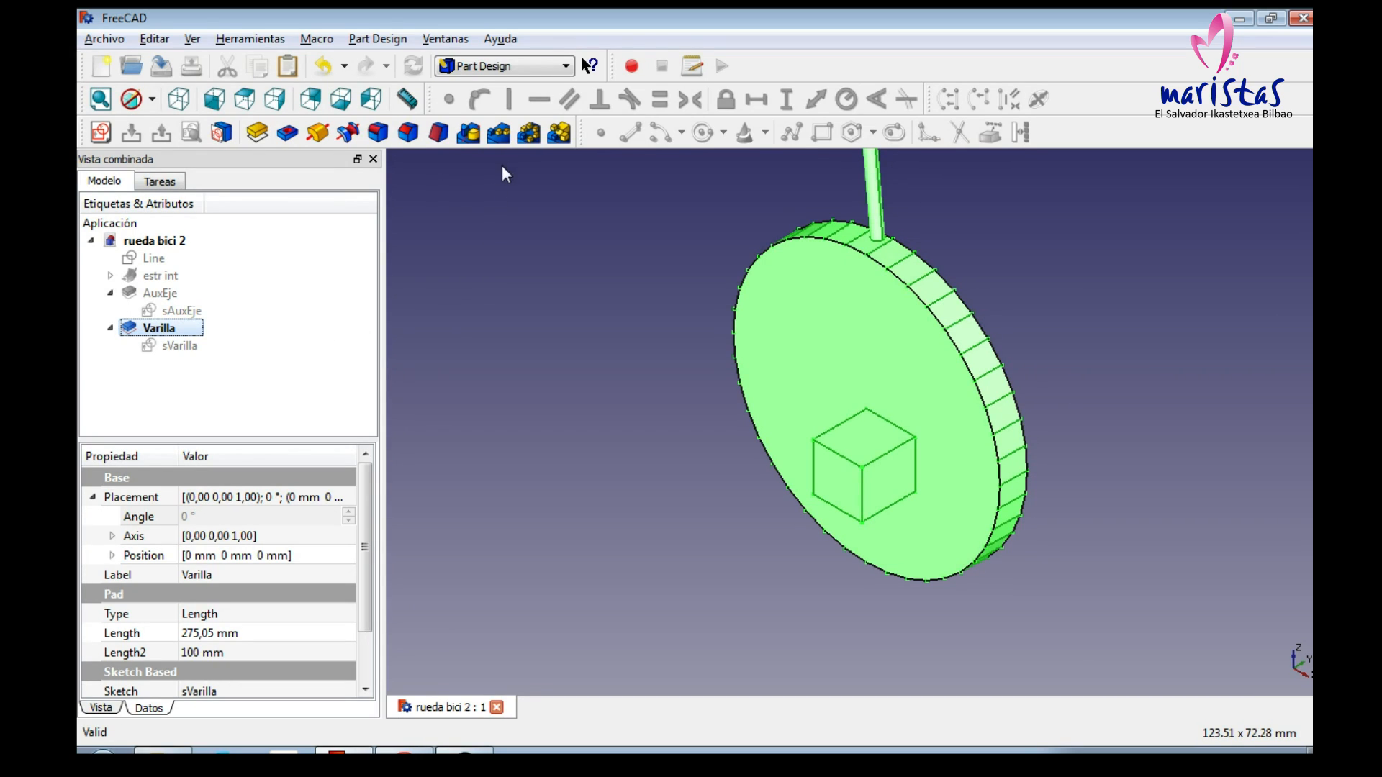
Step: Create a polar pattern of Varilla with 20 occurrences over 360°, using an edge of the auxiliary block as its axis
left_click(530, 133)
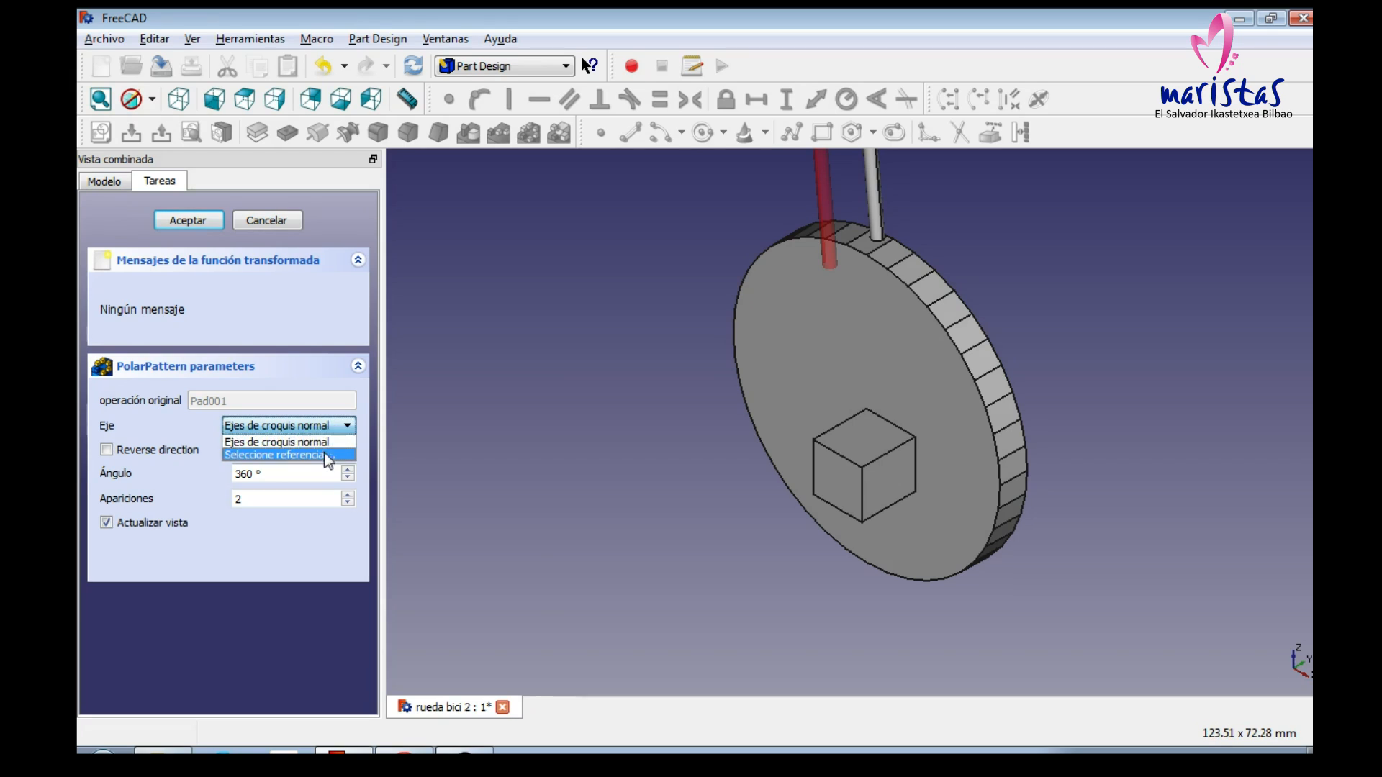
left_click(323, 454)
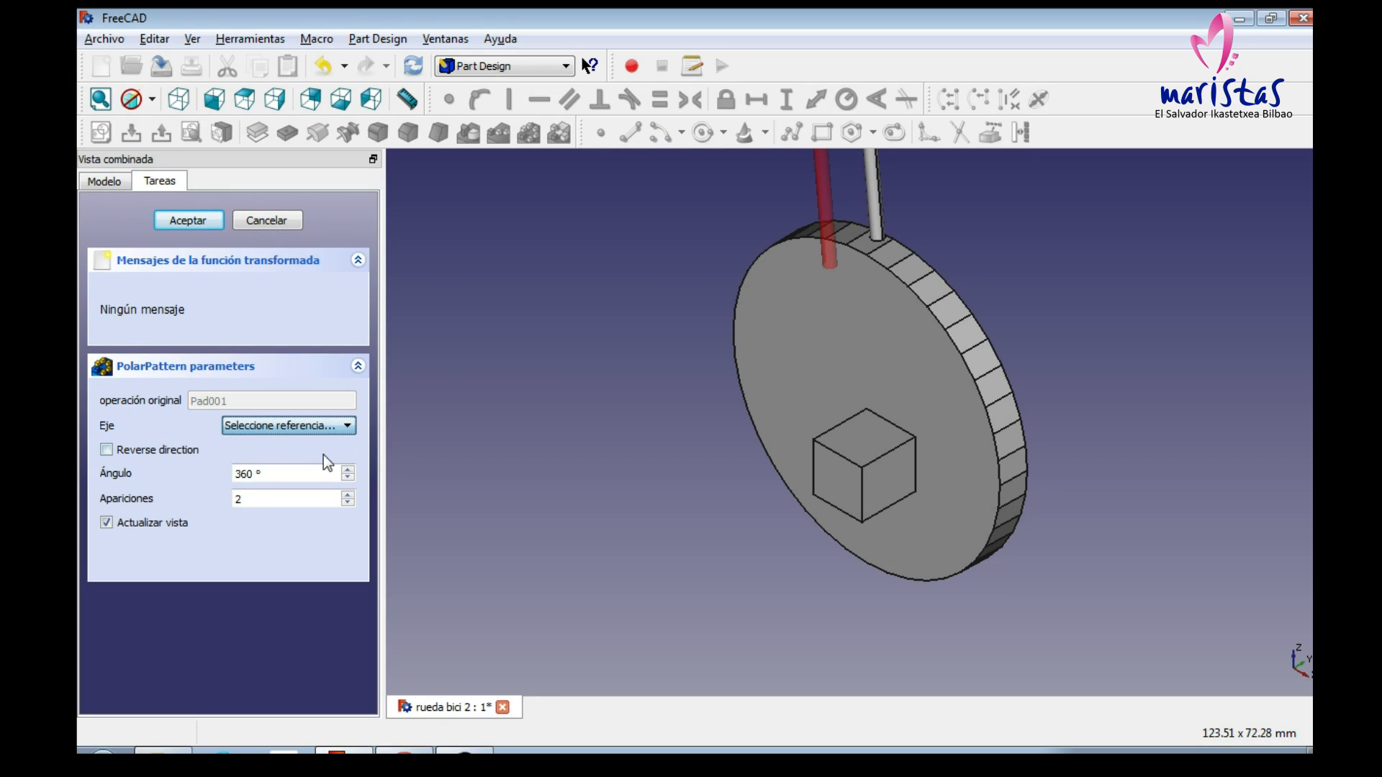
left_click(841, 426)
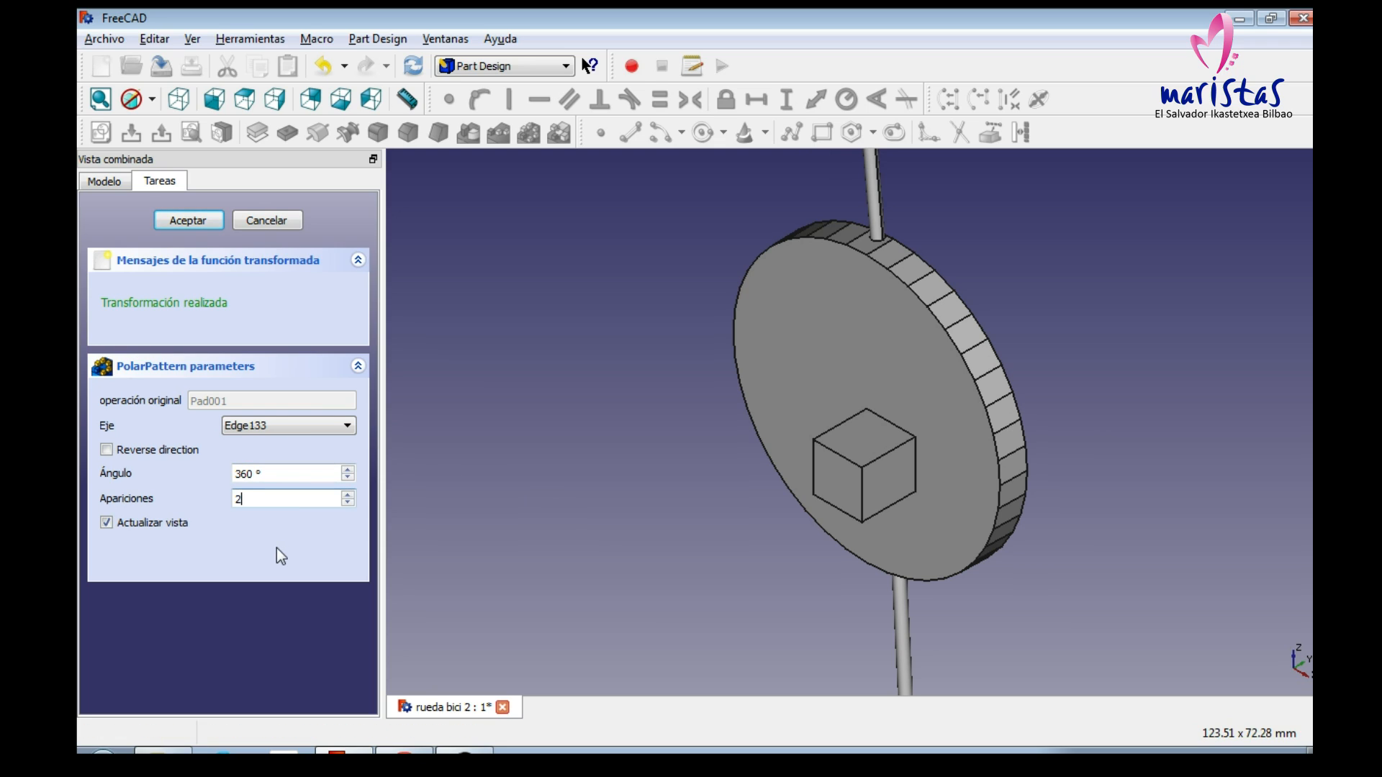
type("0")
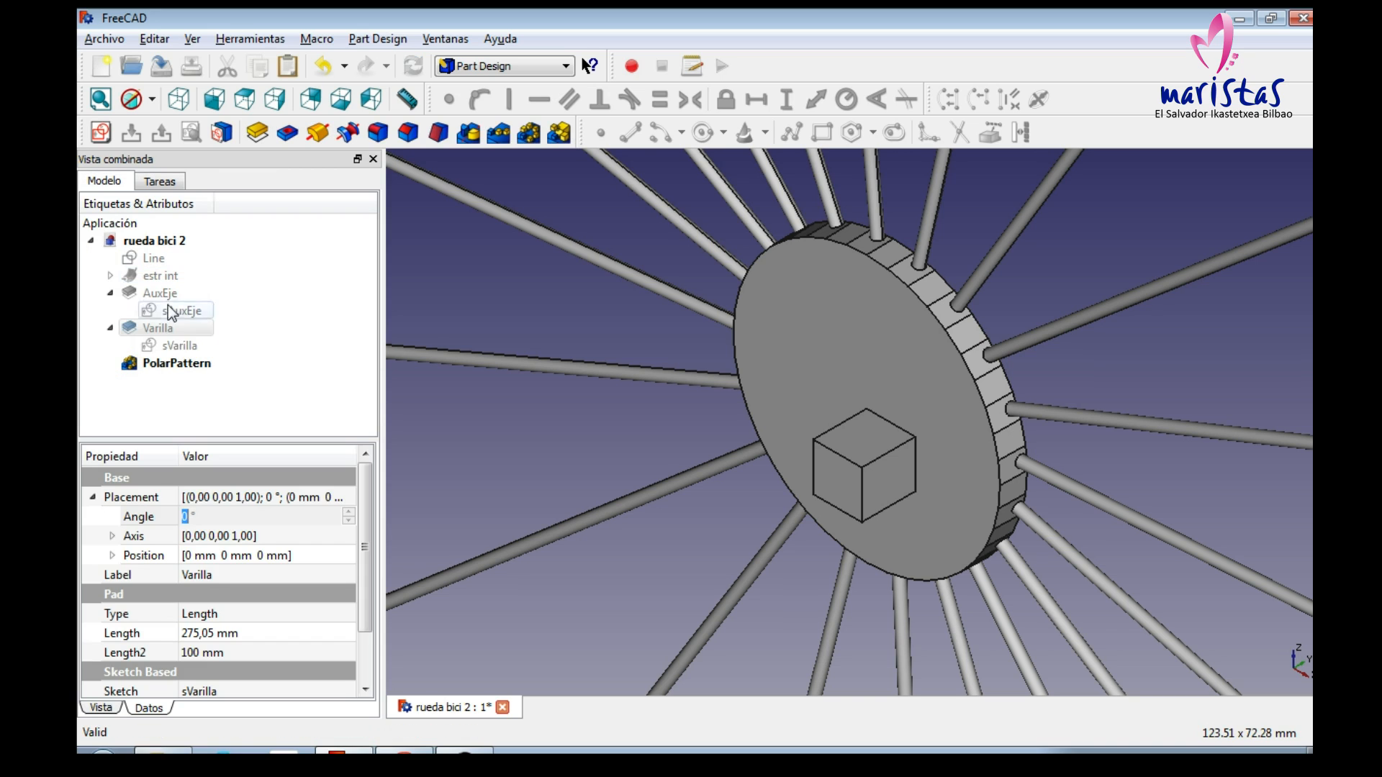
Step: Rename the polar pattern as Varillas01 and deselect it
left_click(173, 365)
key("F2")
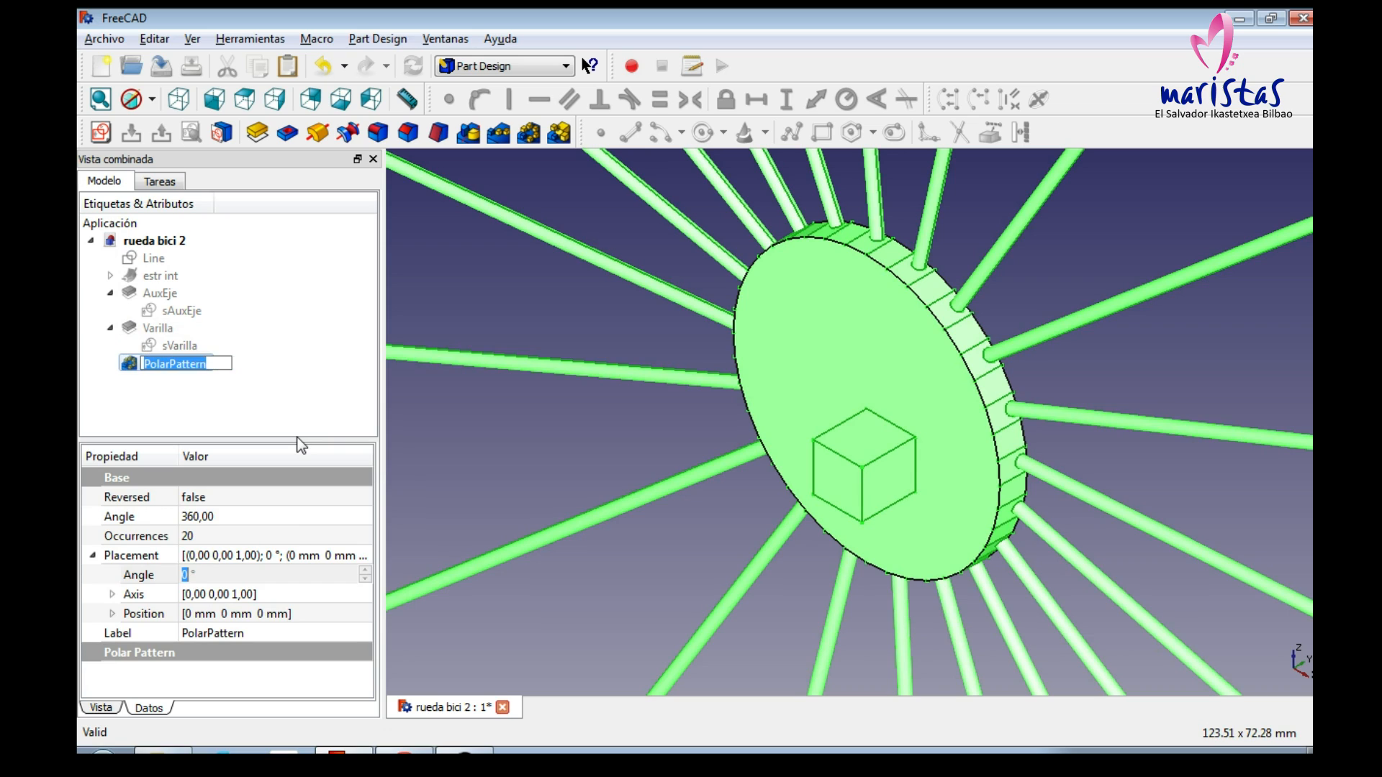
type("Varillas01")
key("Return")
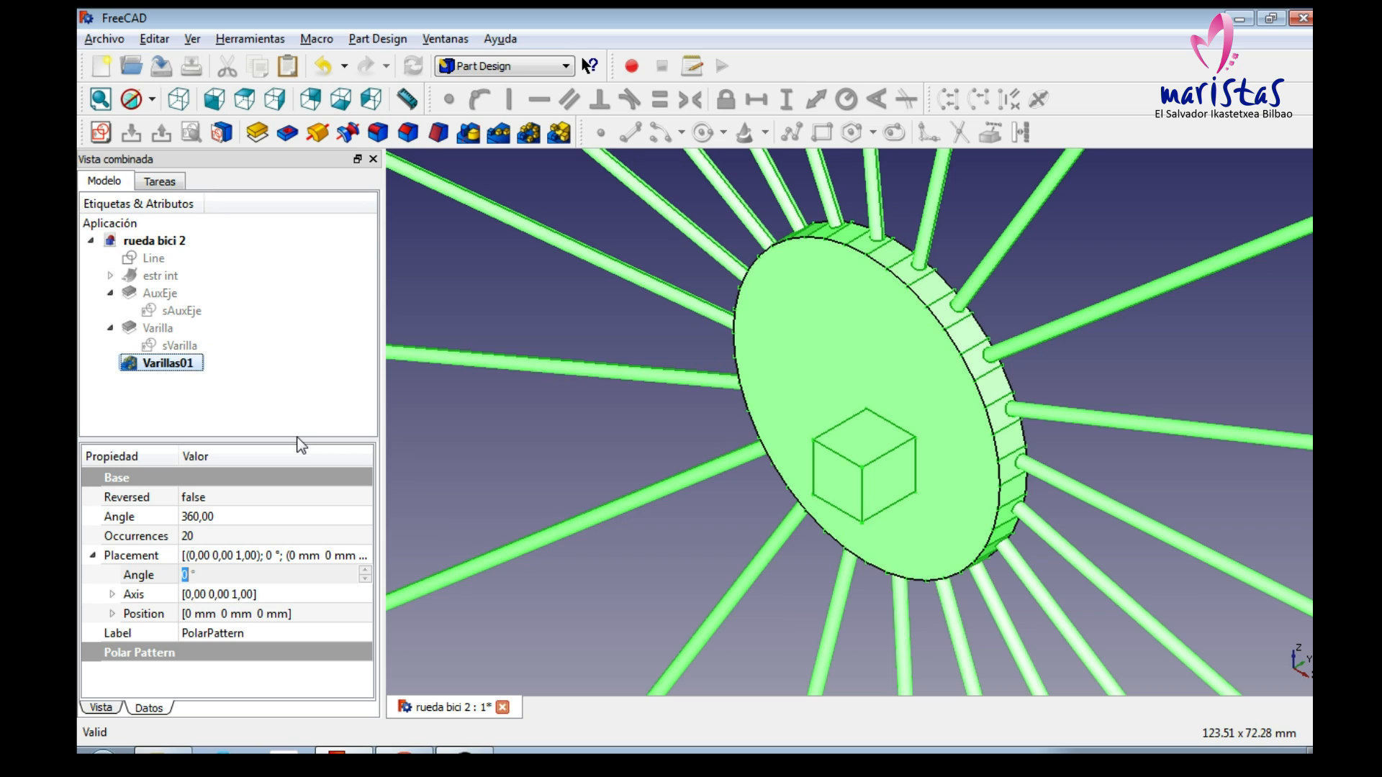
left_click(251, 406)
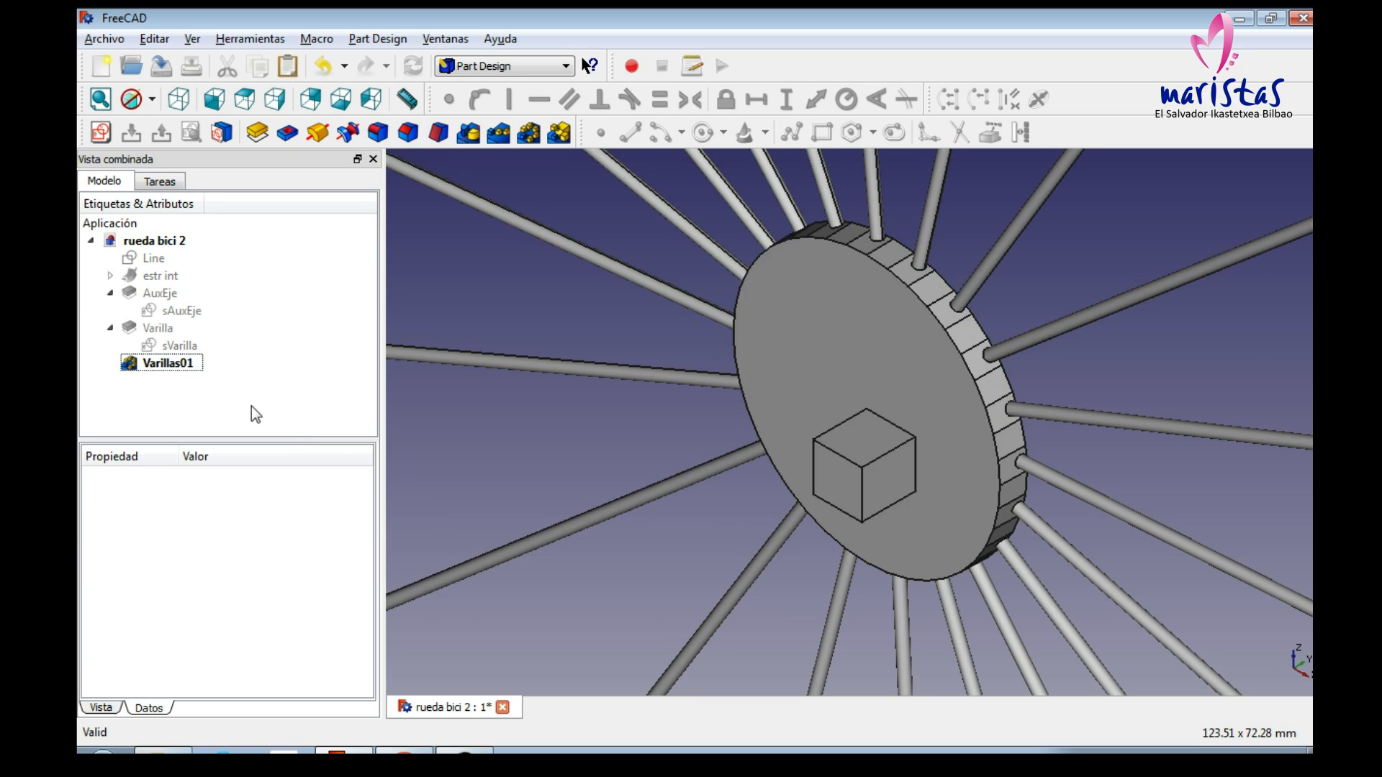
Step: Start a sketch on the auxiliary block's front face and link the face's two vertical edges as external geometry
left_click(839, 480)
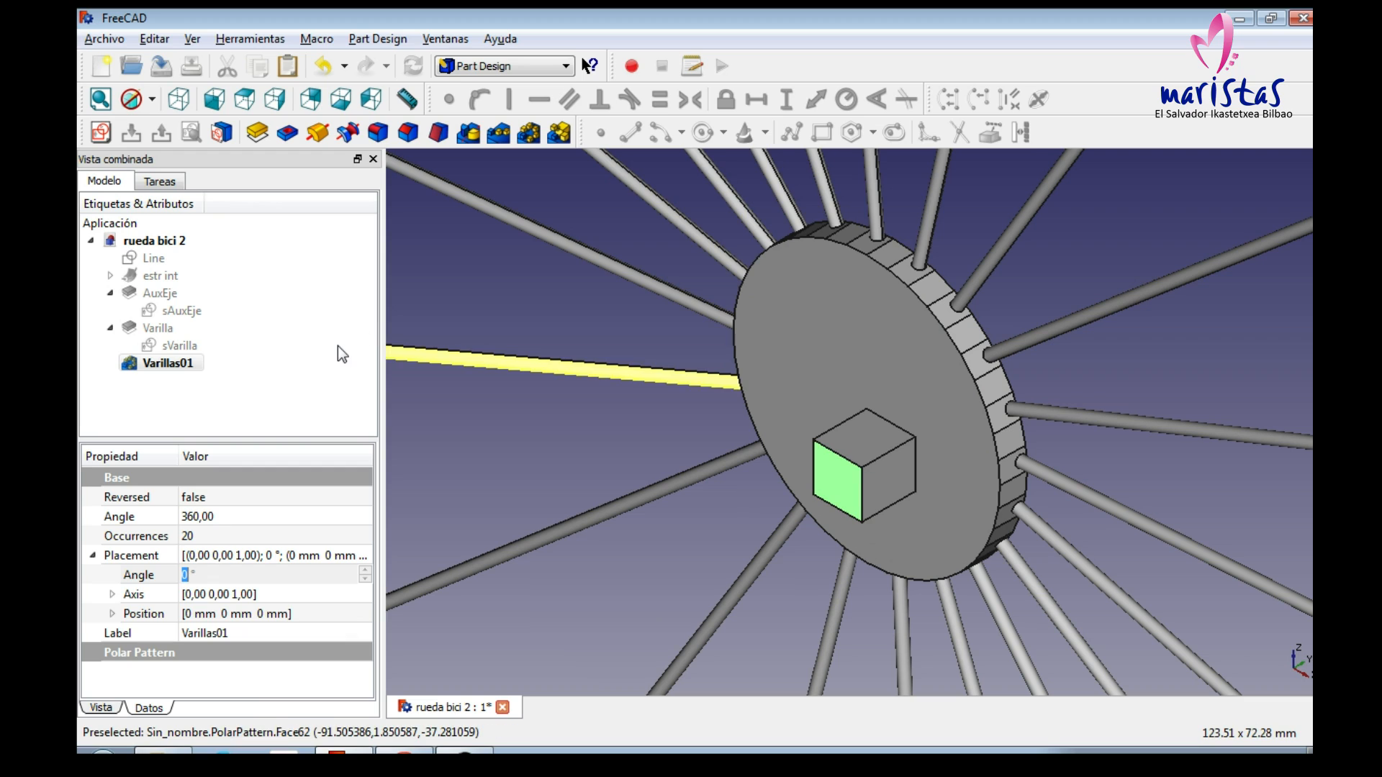
left_click(102, 133)
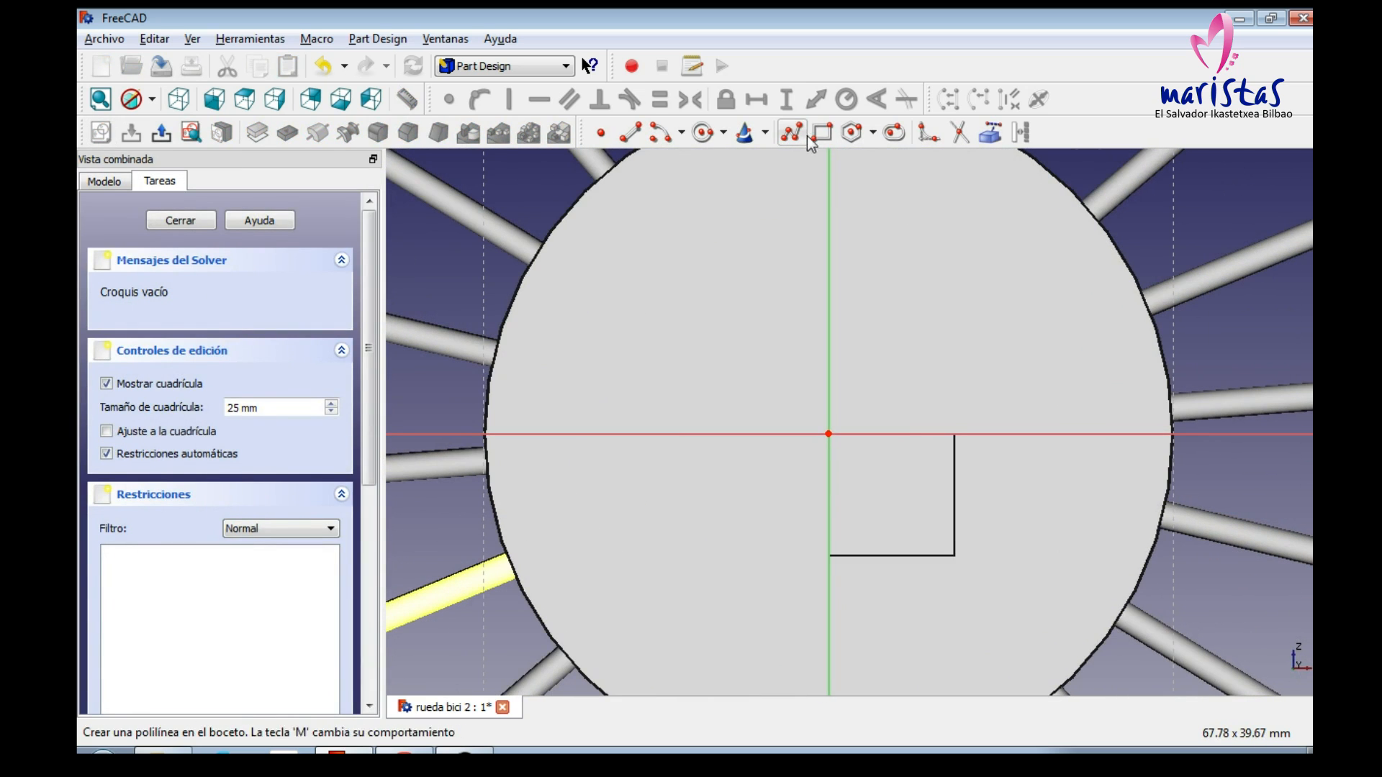
left_click(983, 136)
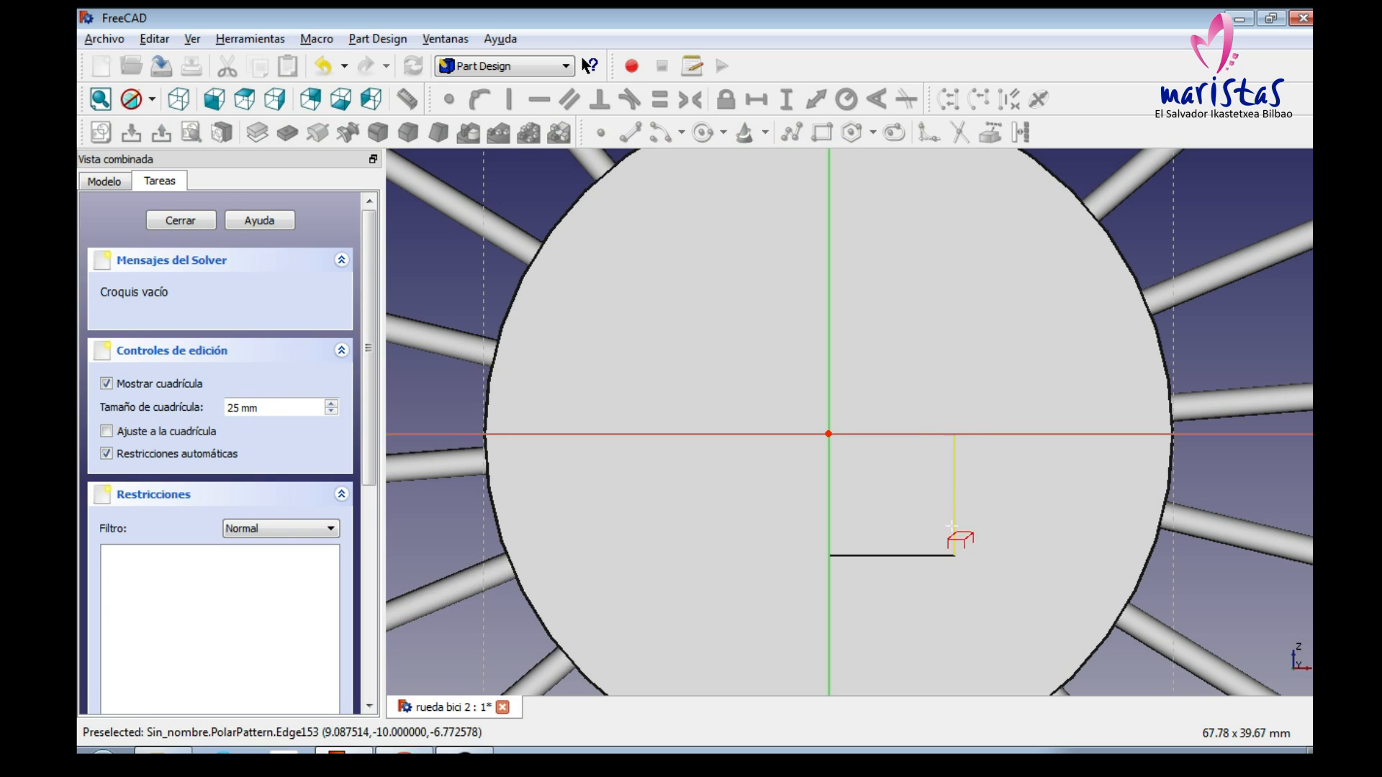
left_click(954, 537)
right_click(829, 518)
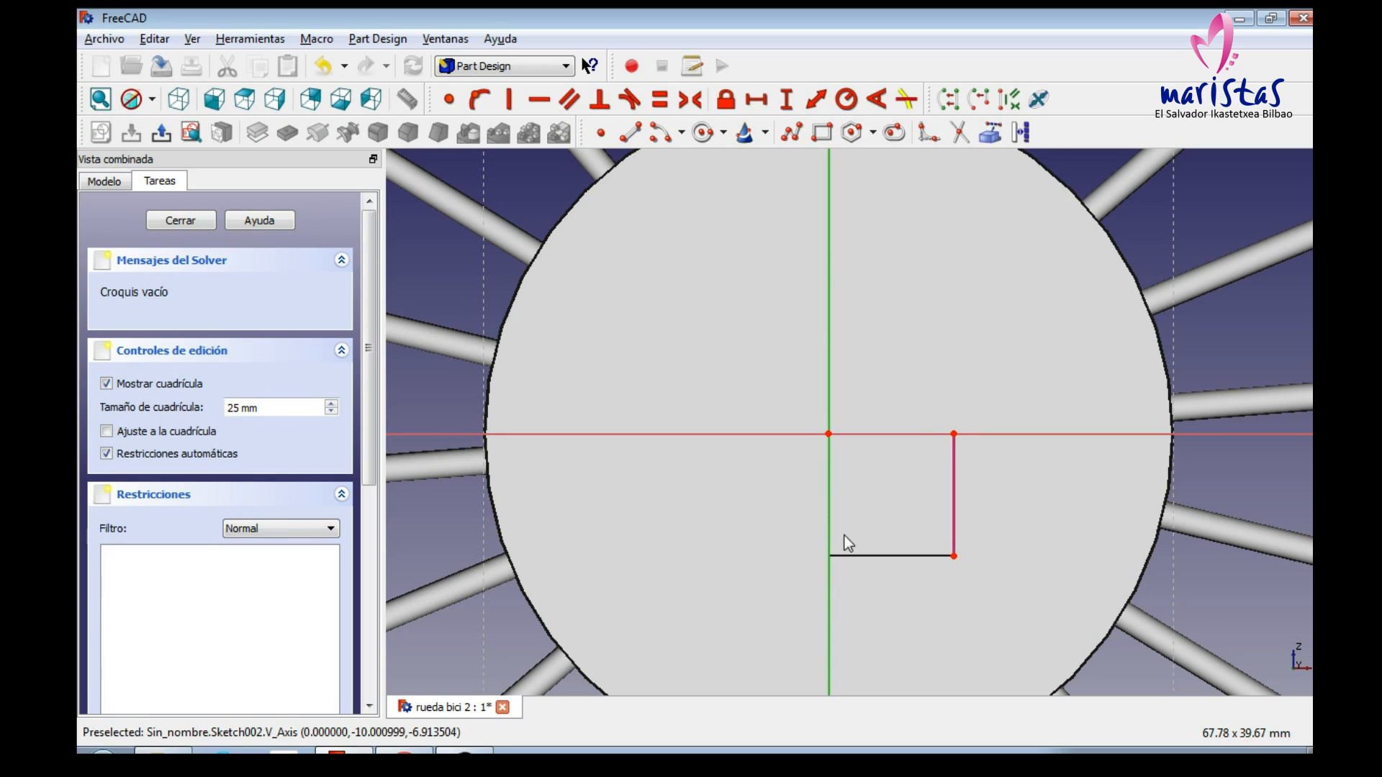
left_click(991, 133)
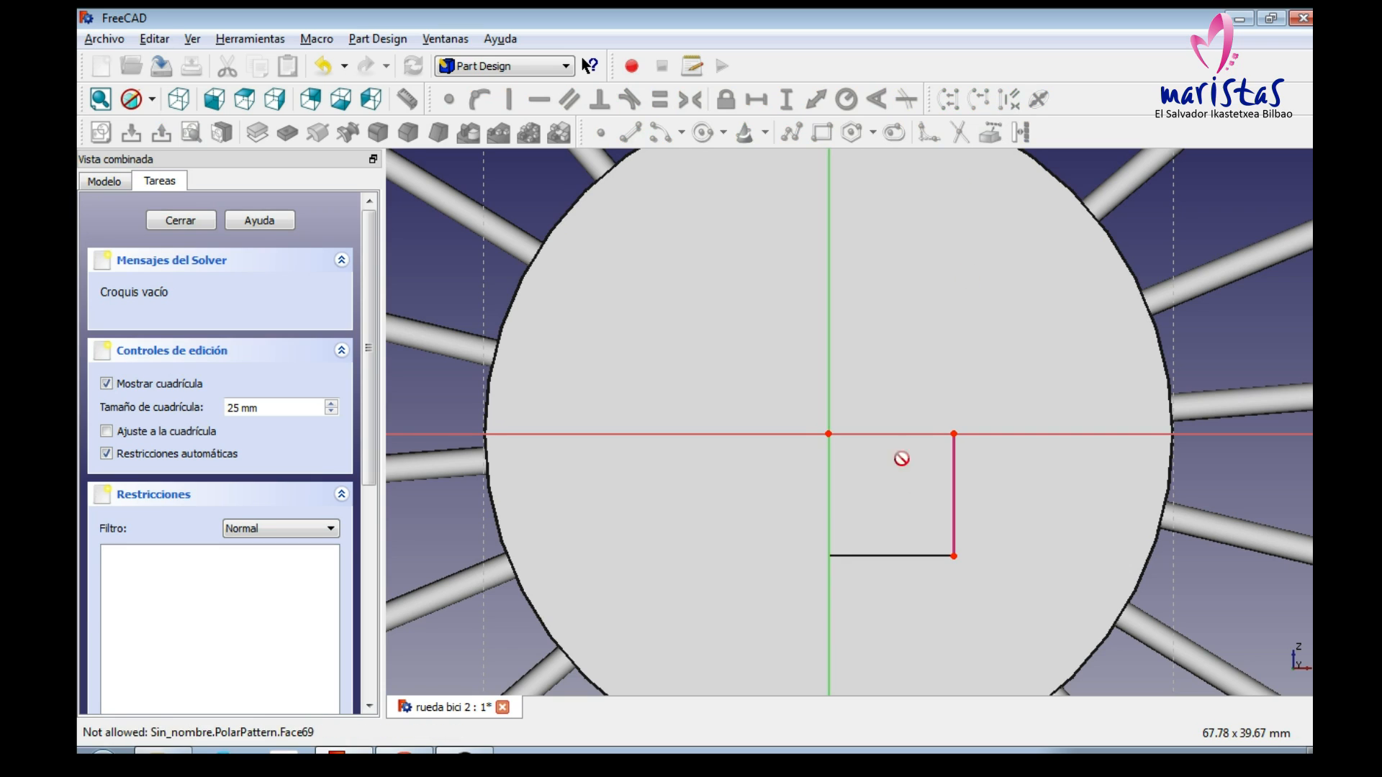
left_click(827, 512)
right_click(907, 569)
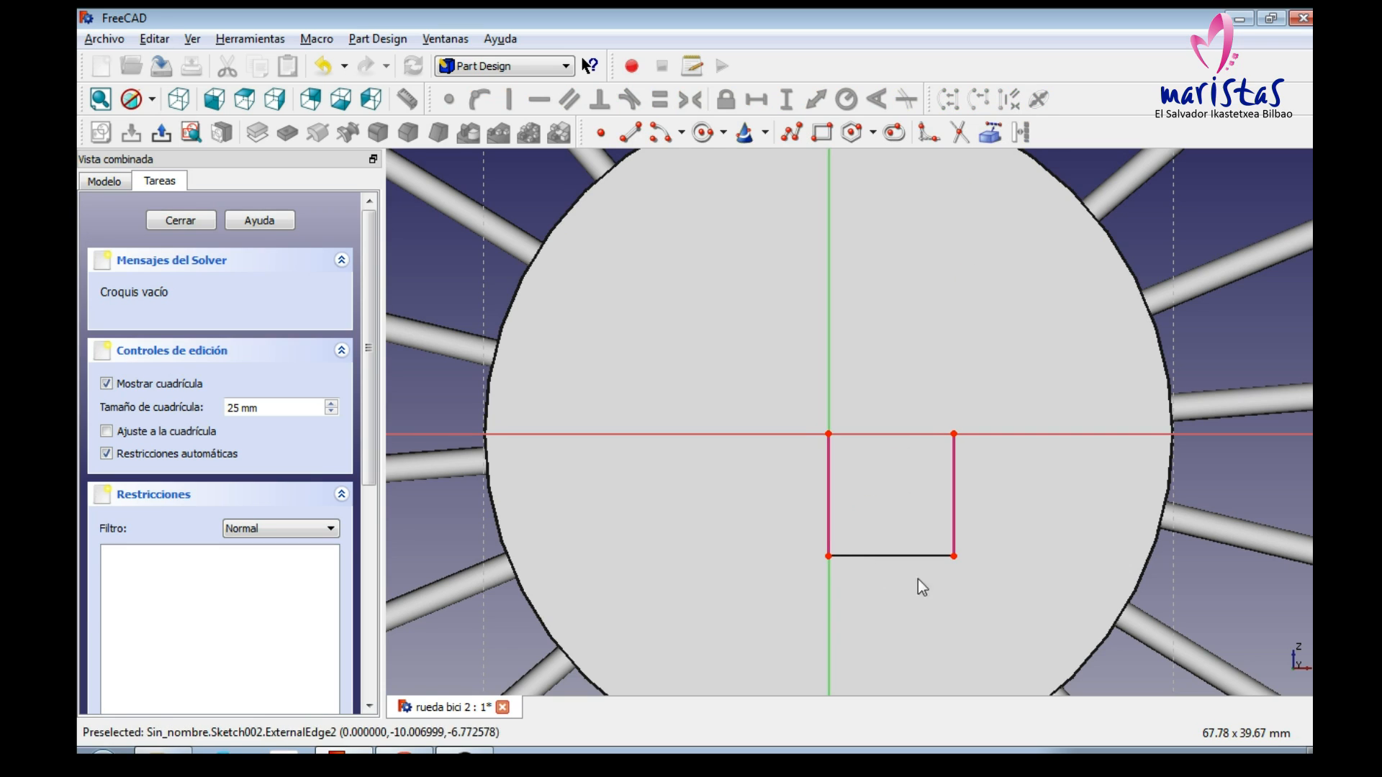
Step: Draw a rectangle over the block's outline, from the linked corner opposite the origin to the origin, and close the sketch
left_click(824, 134)
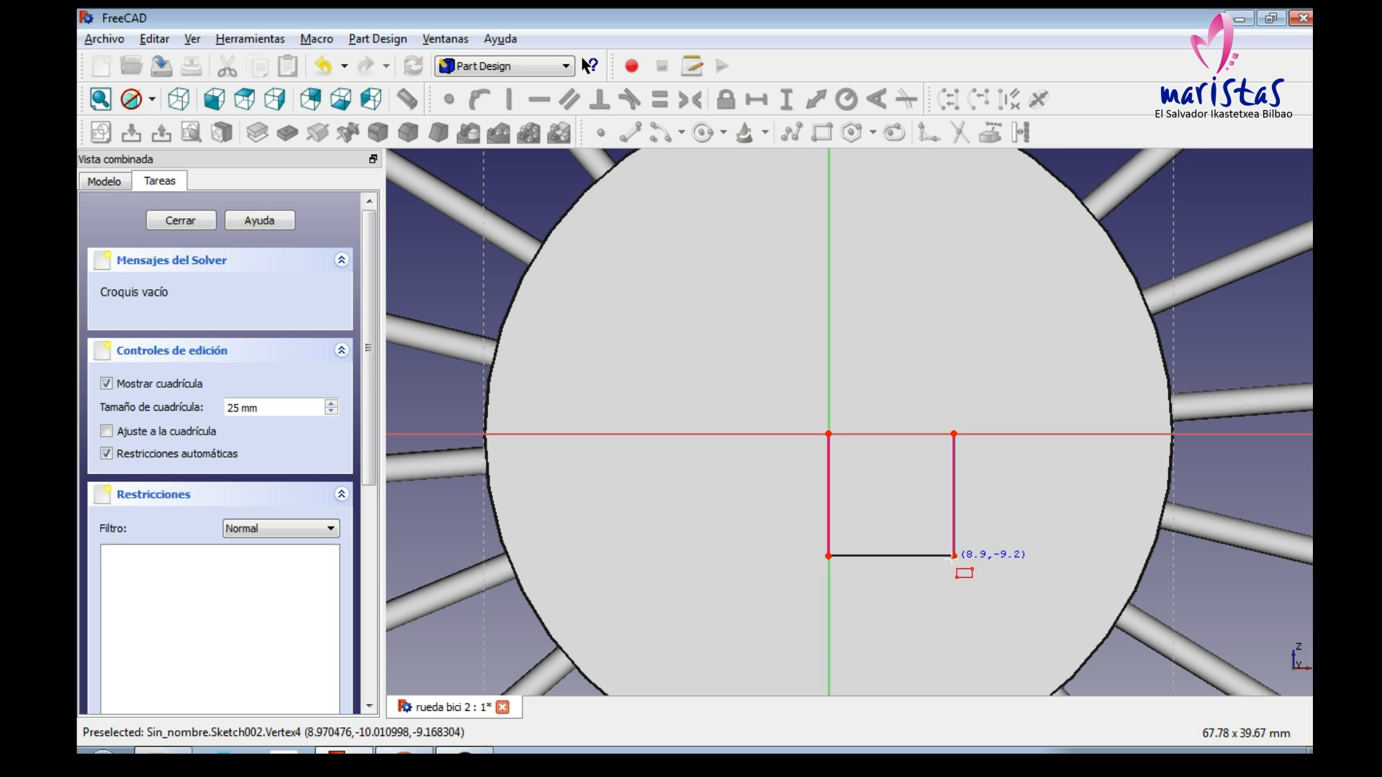
left_click(953, 555)
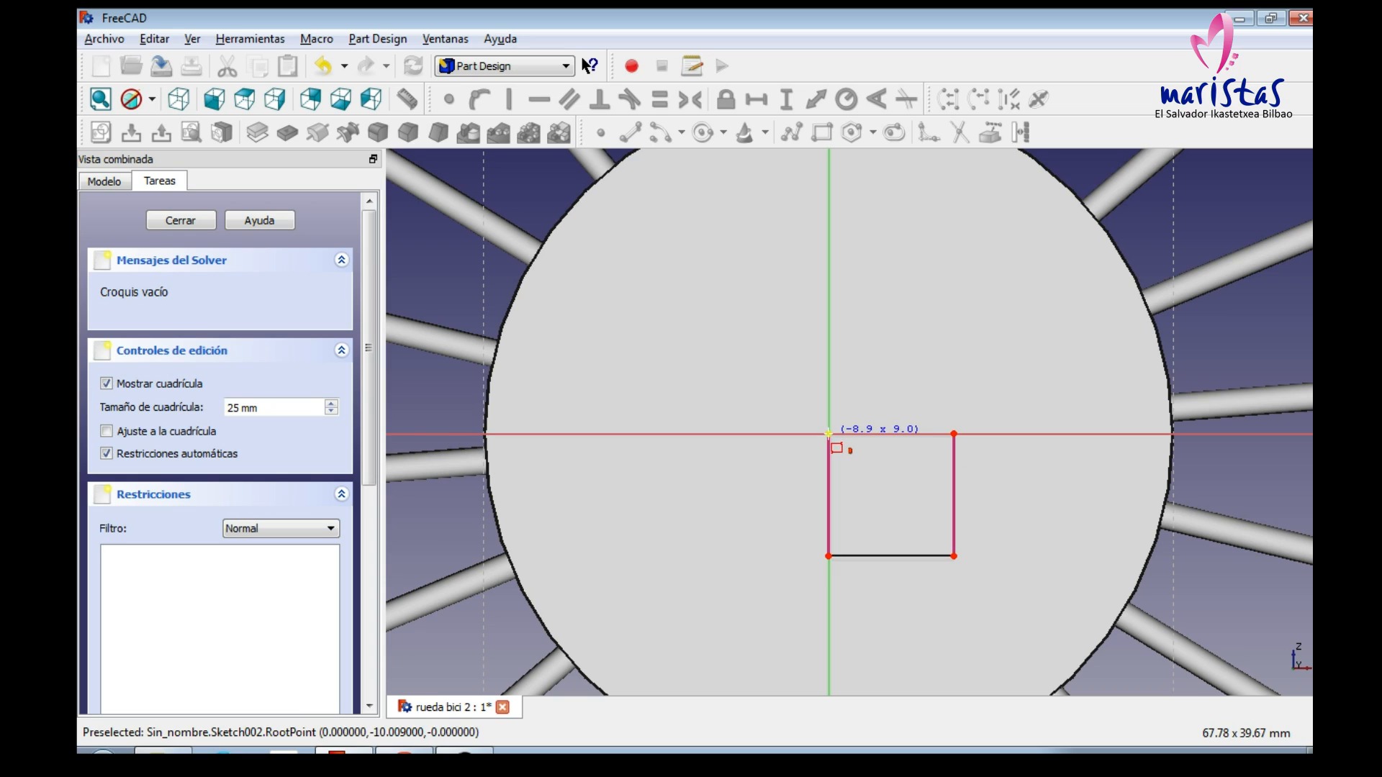
left_click(829, 434)
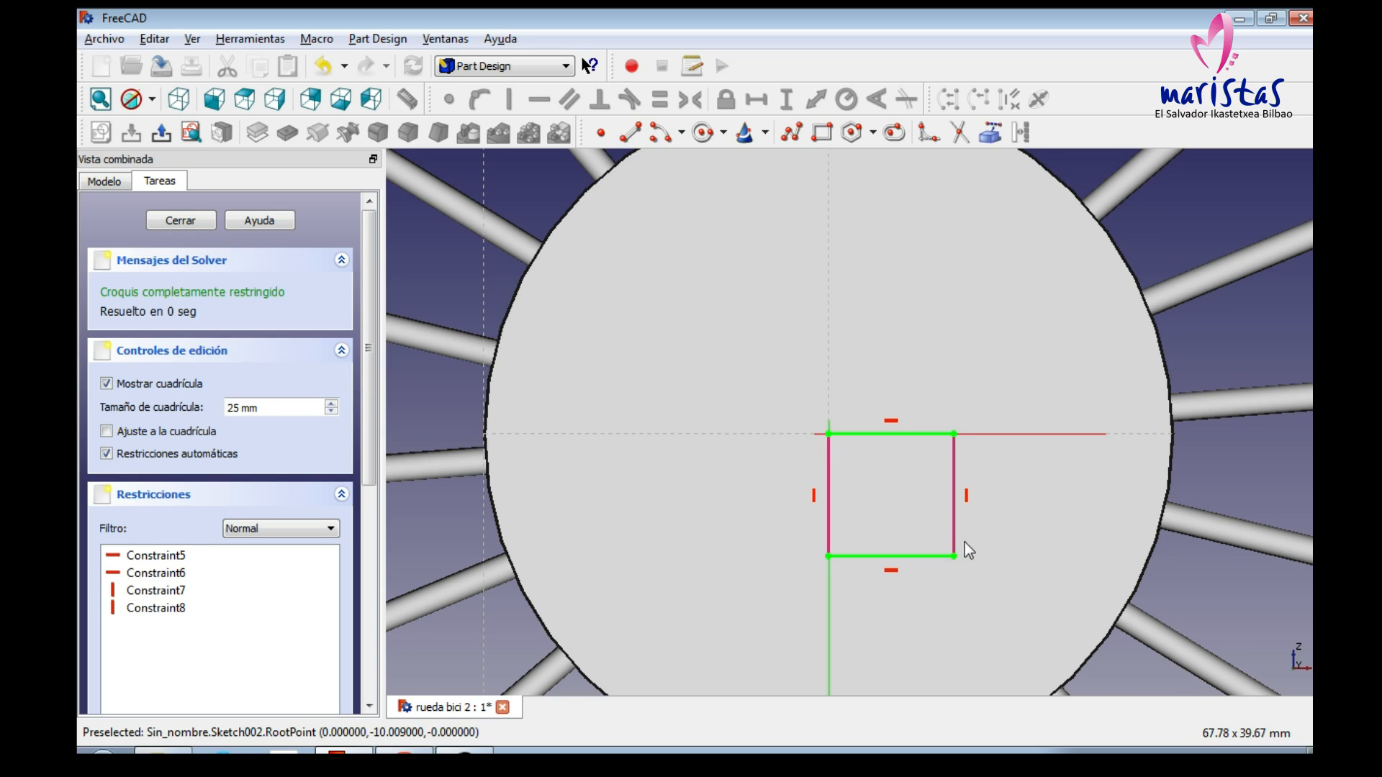
left_click(196, 225)
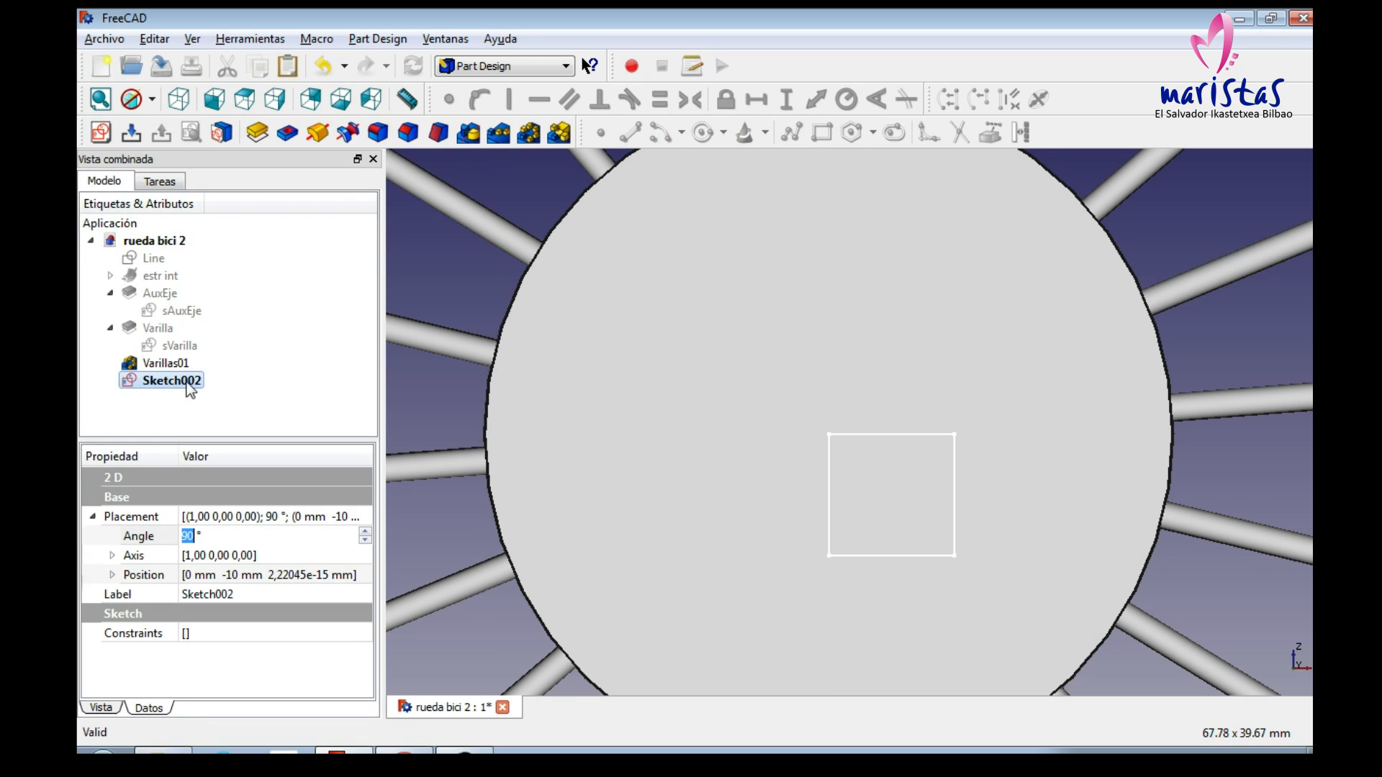
Step: Rename the new rectangle sketch as sVaciadoAux
key("F2")
type("sVaciadoAux")
key("Return")
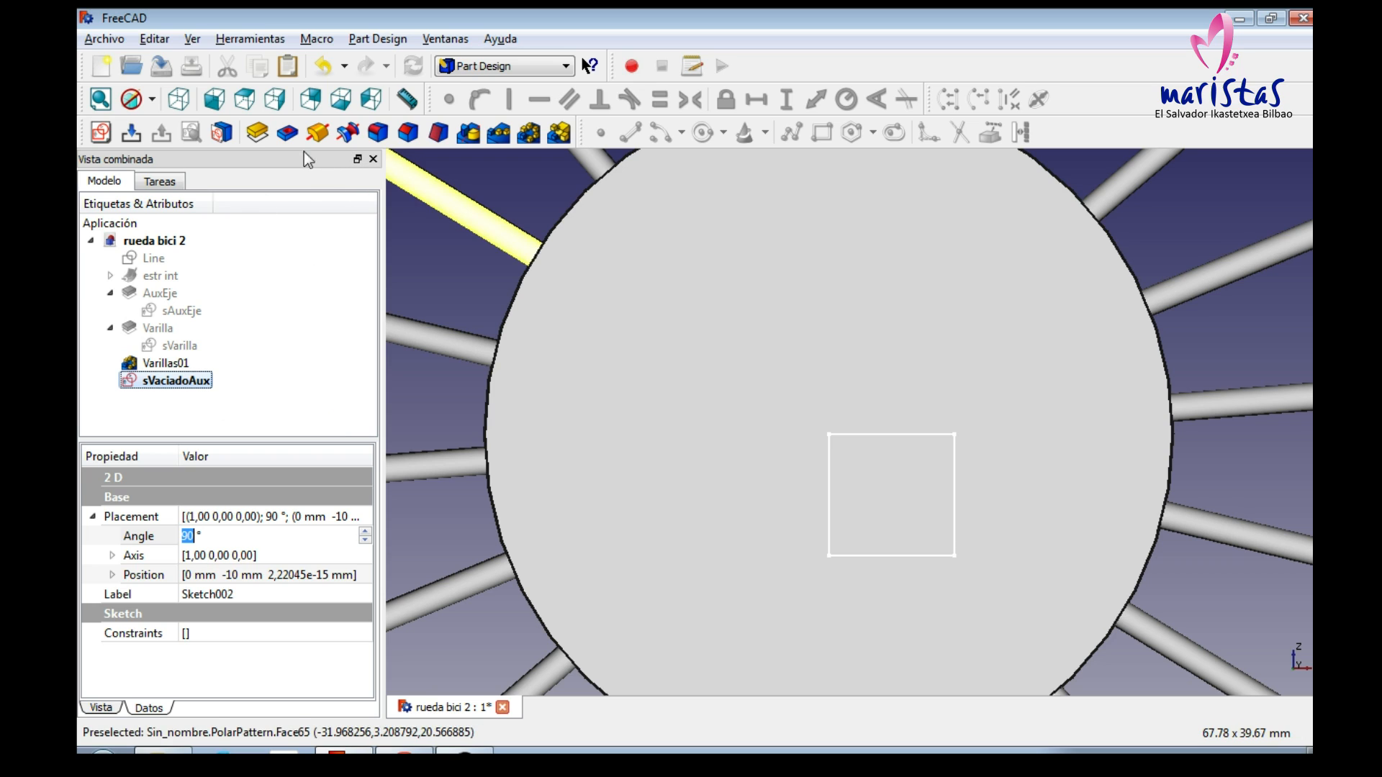
Step: Pocket the sVaciadoAux sketch to a length of 10 mm to remove the protruding auxiliary block
left_click(289, 140)
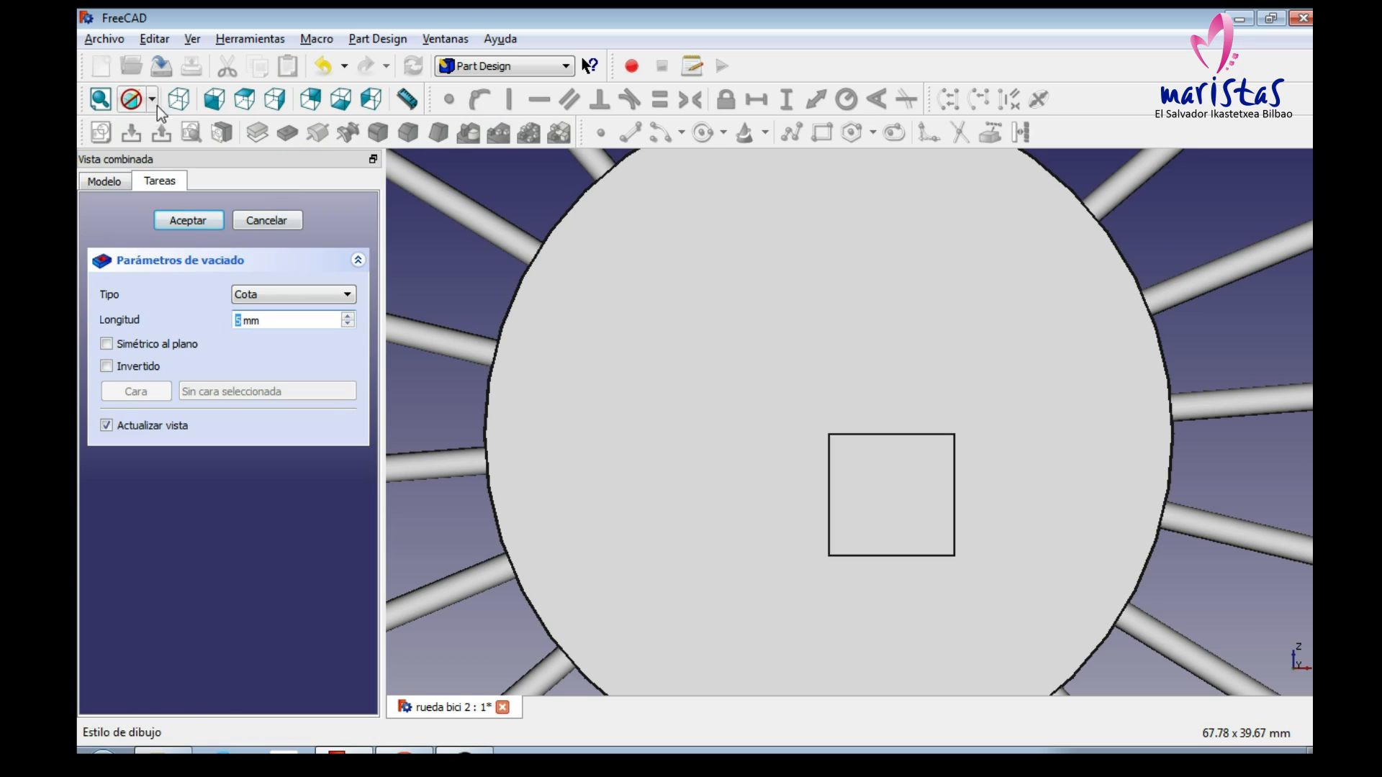
left_click(177, 100)
type("10")
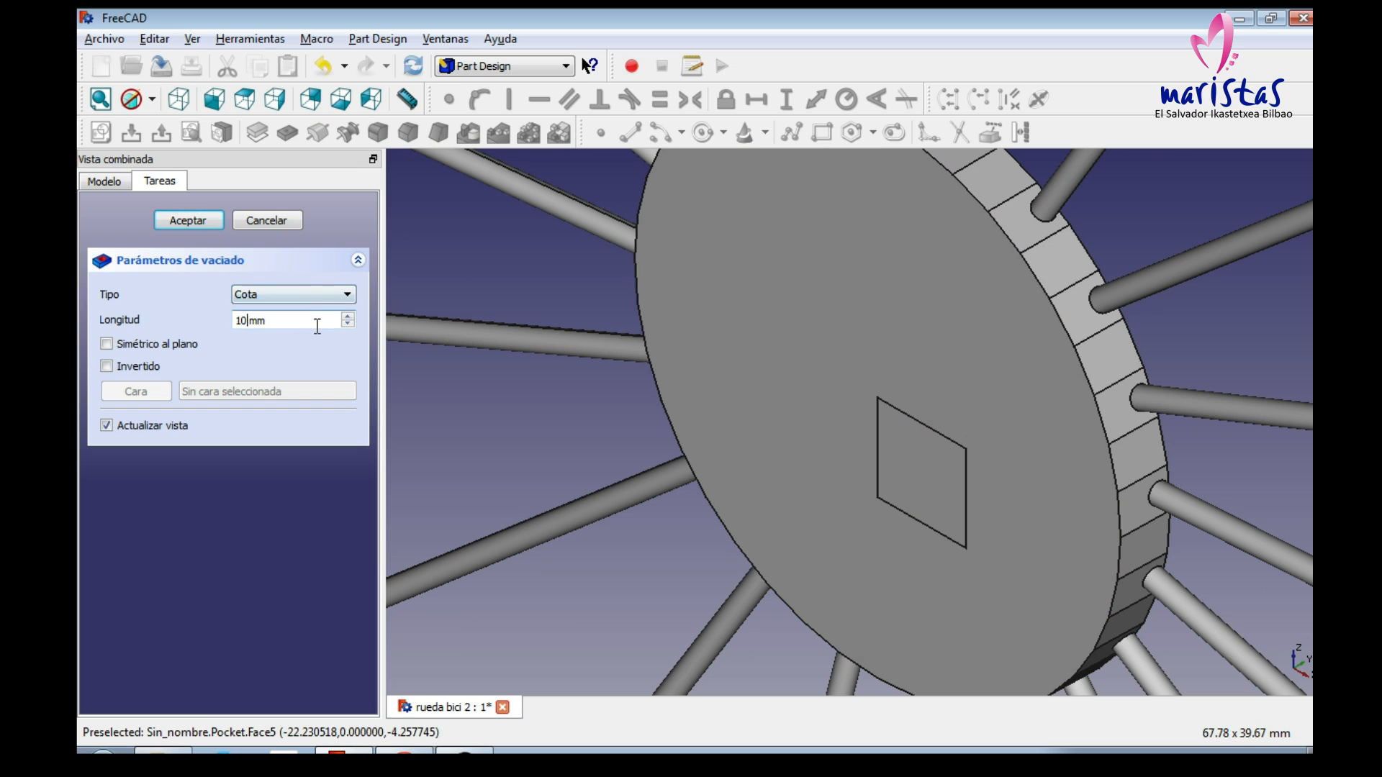
left_click(201, 222)
Step: Rename the pocket as Varillas01Def
left_click(167, 382)
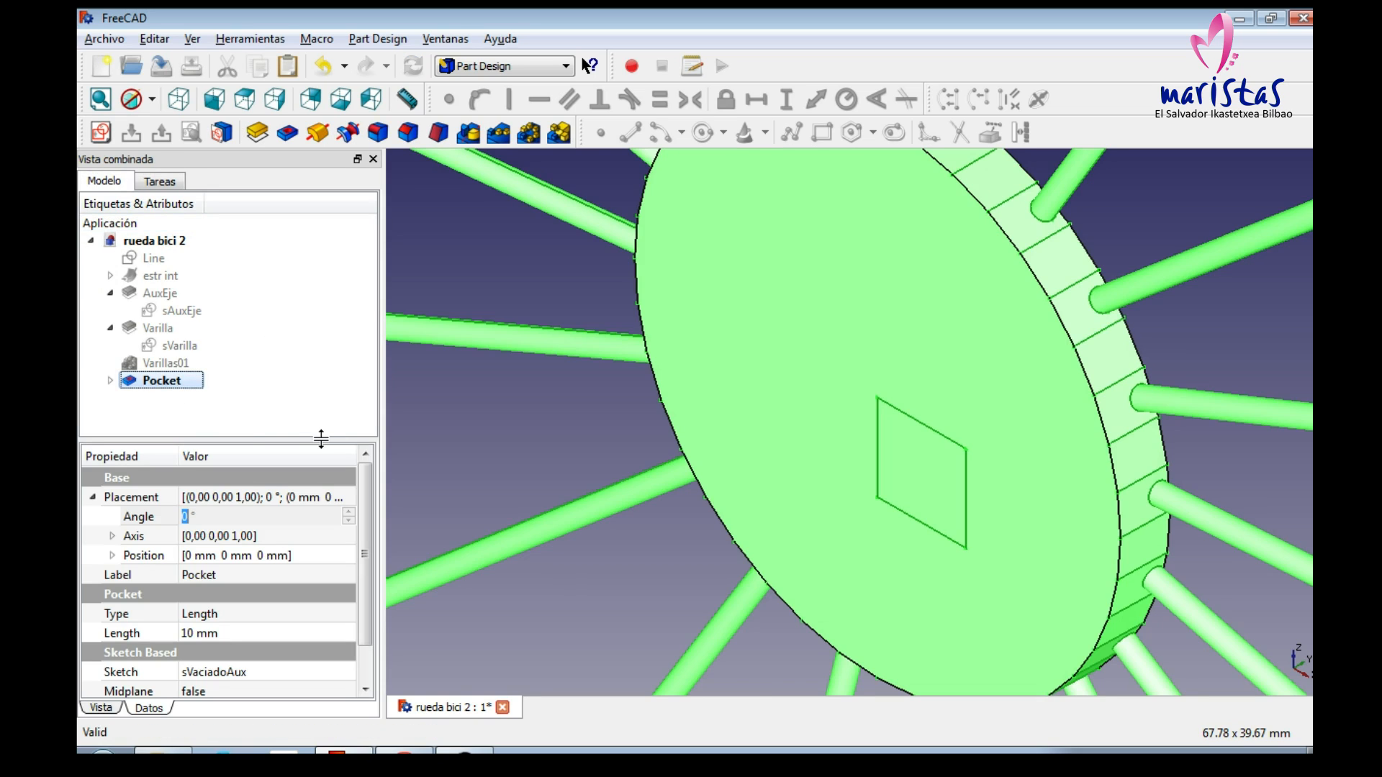
key("F2")
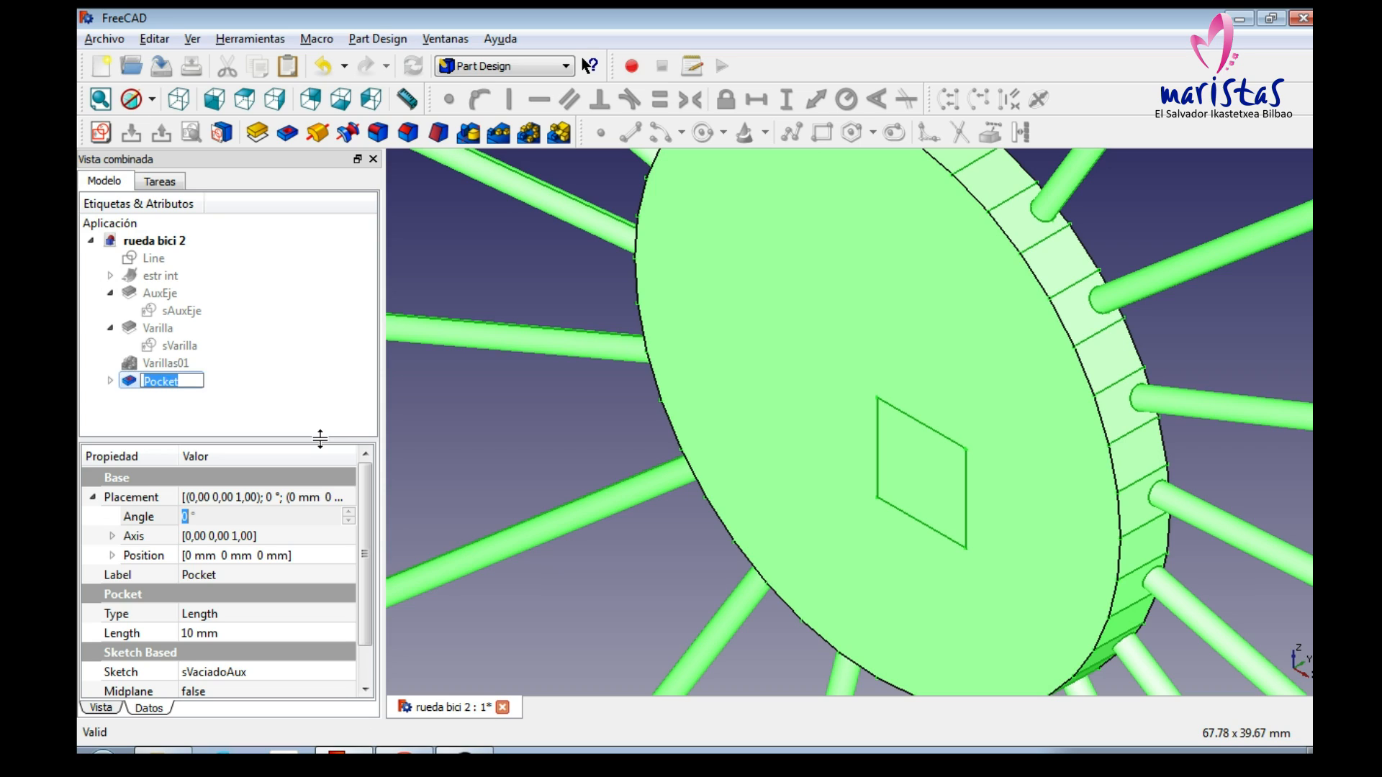
type("Varillas01Def")
key("Return")
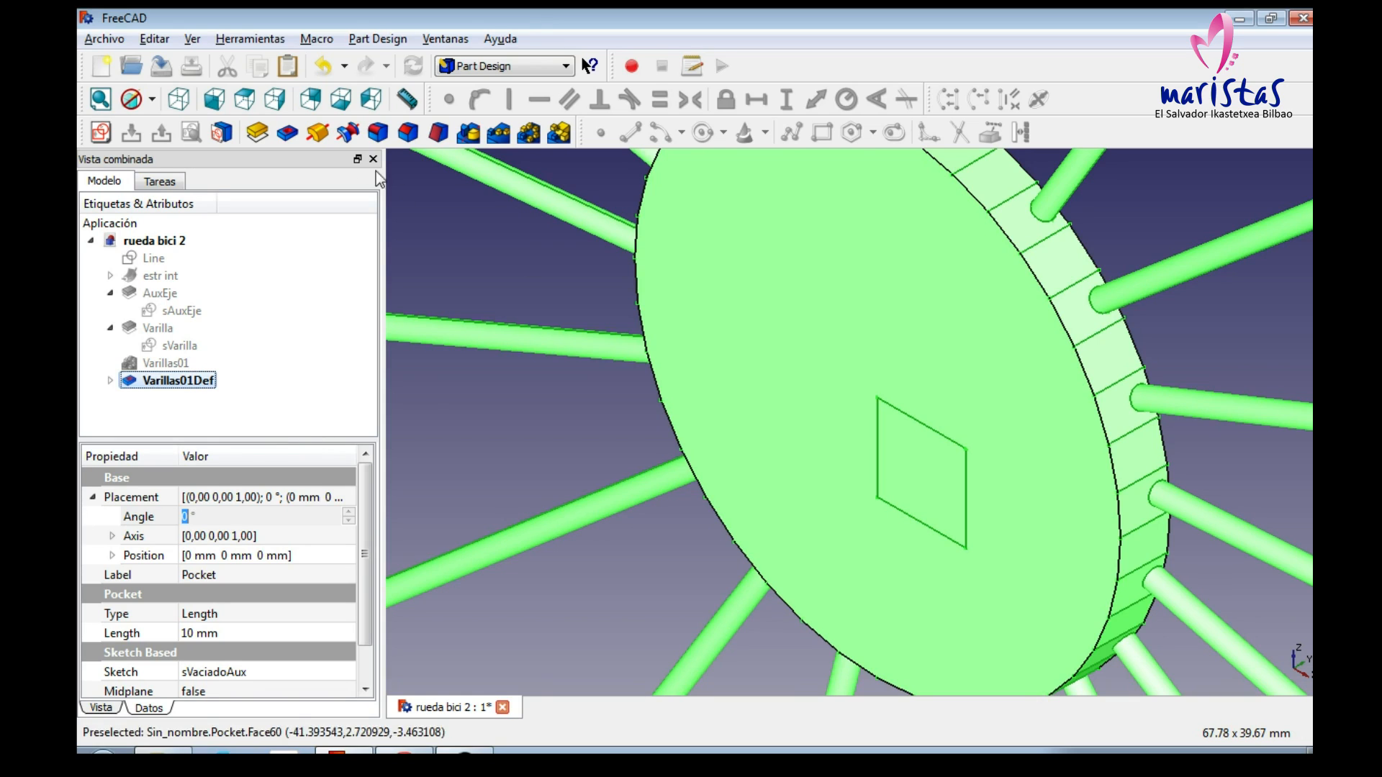
Step: Save the document and select Varillas01Def with the wheel shown from its right side
left_click(275, 99)
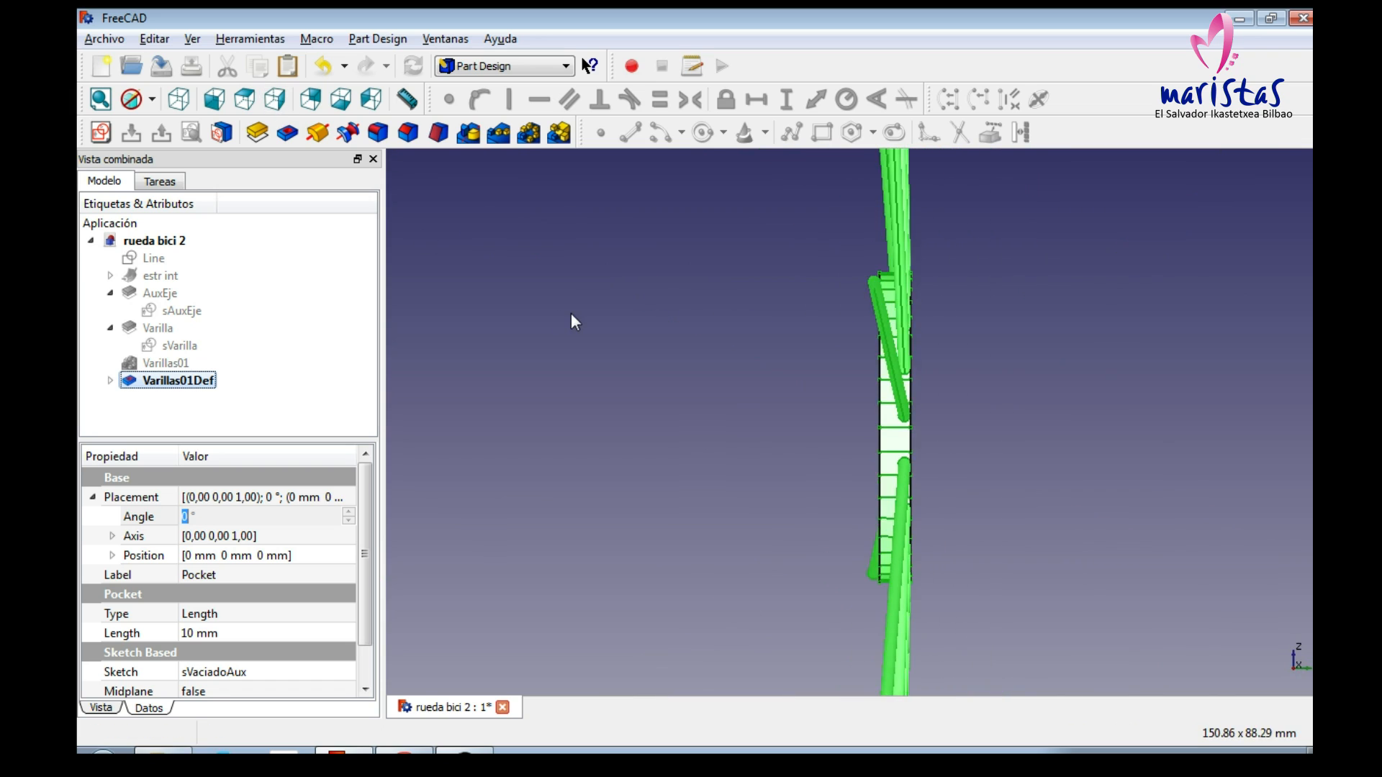
scroll(572, 312, "down", 5)
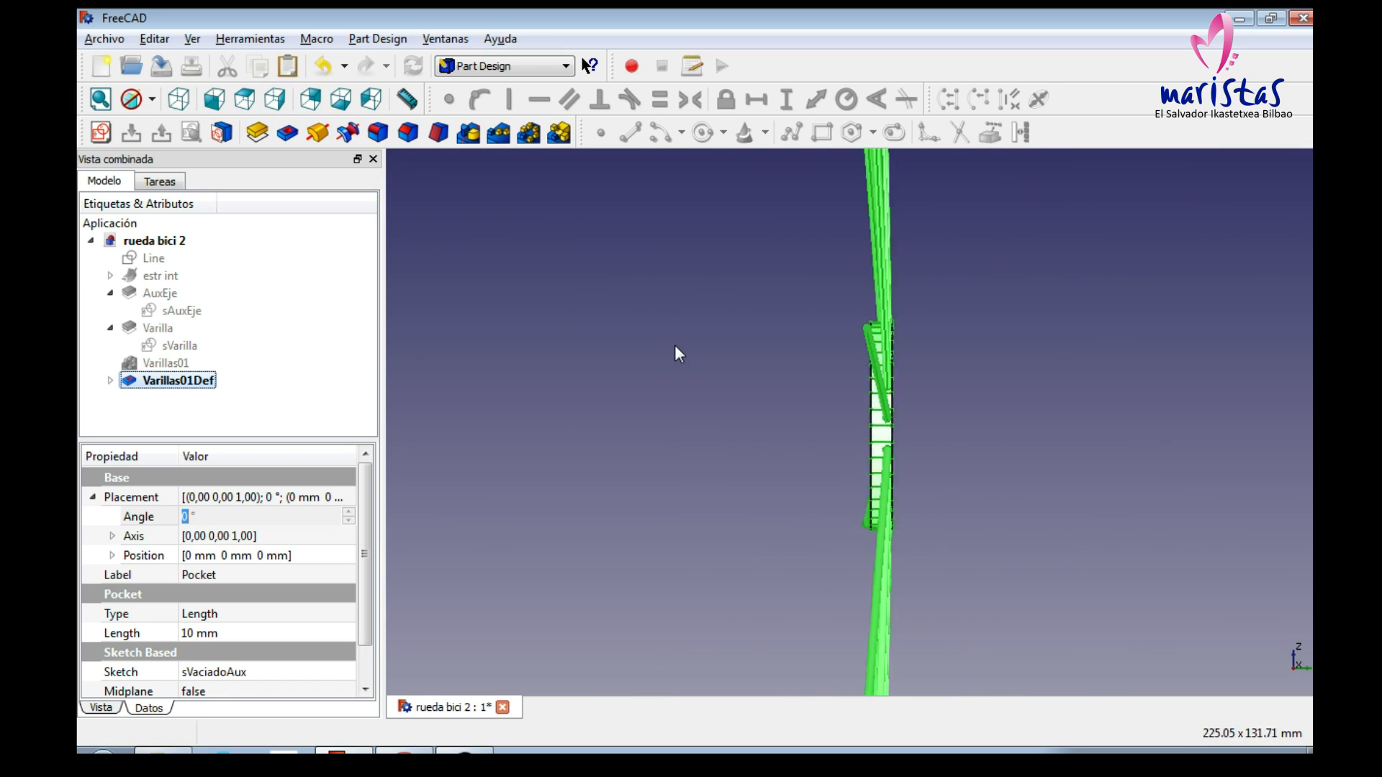
scroll(675, 352, "up", 9)
left_click(321, 395)
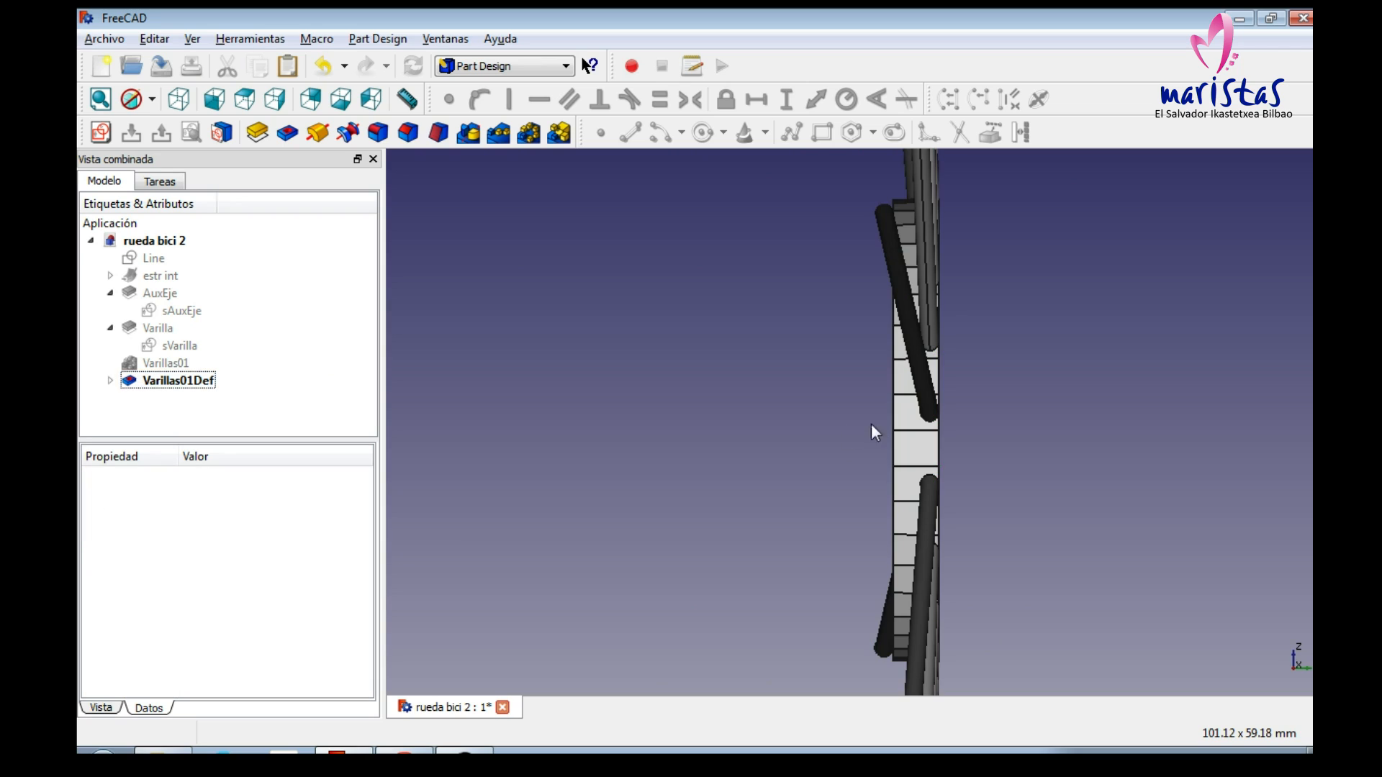
scroll(773, 445, "down", 9)
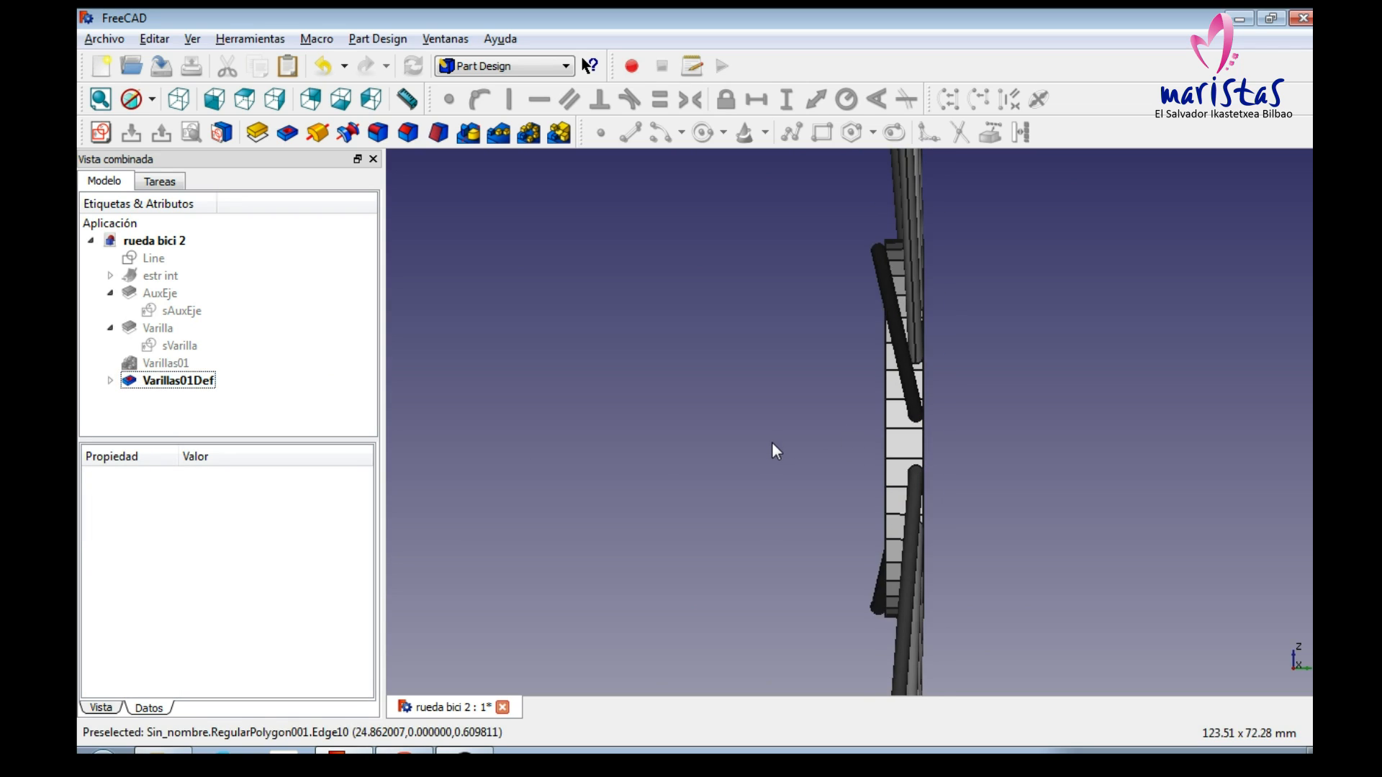
scroll(771, 443, "up", 5)
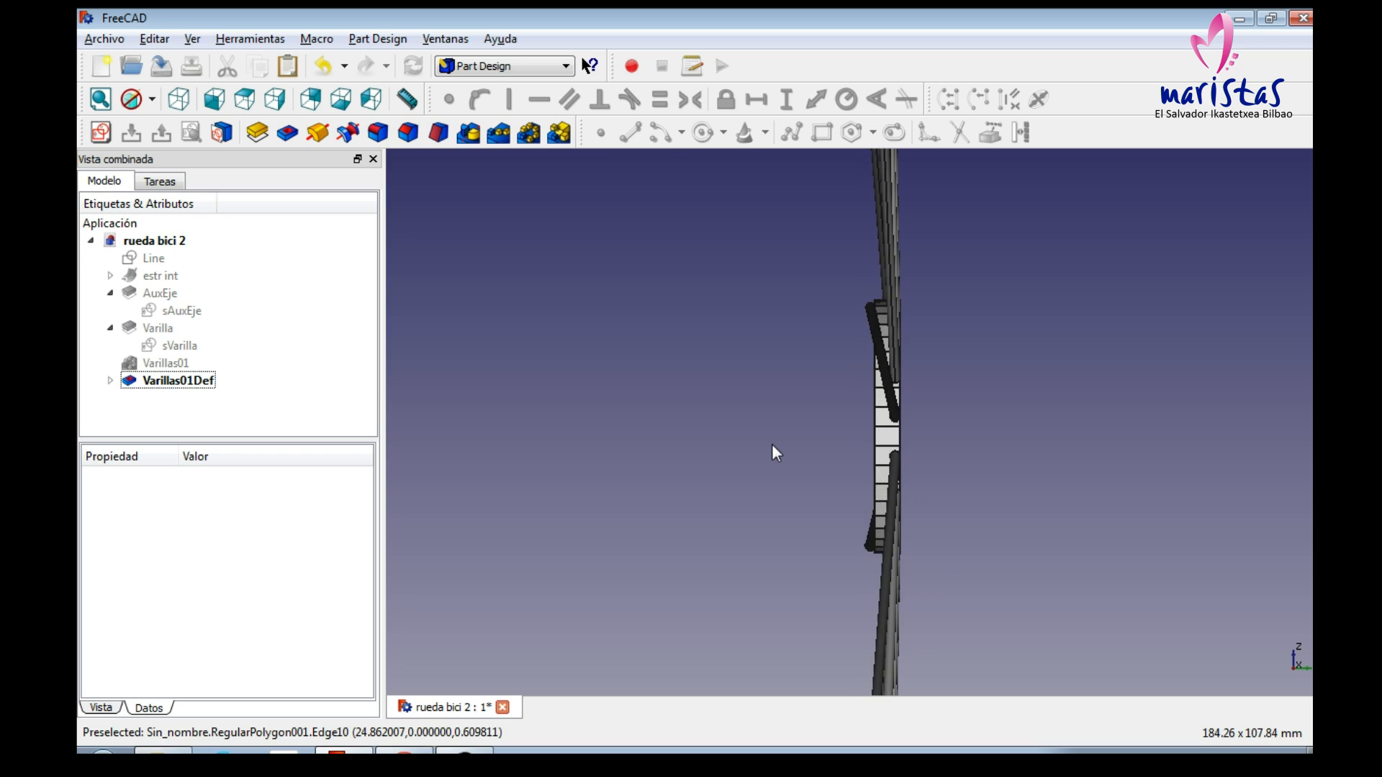
left_click(169, 74)
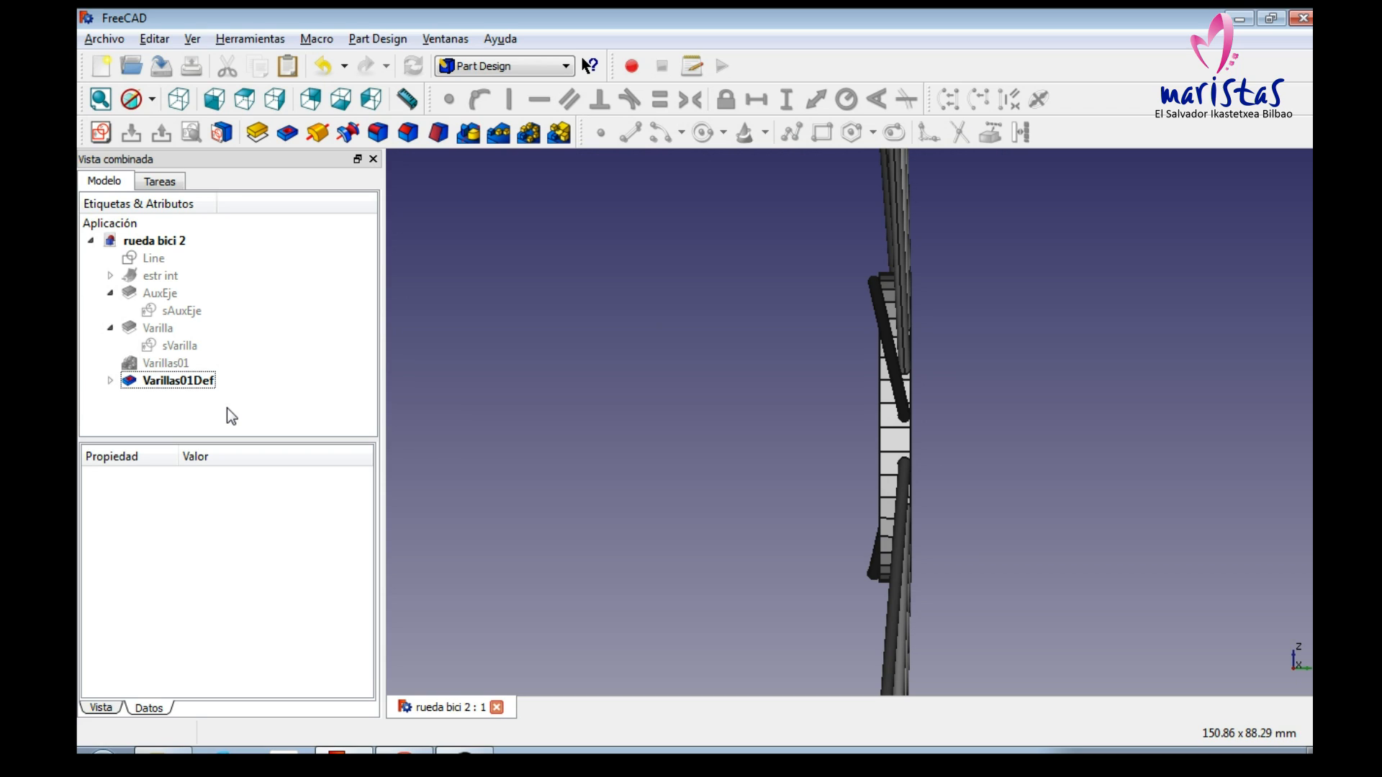
left_click(180, 383)
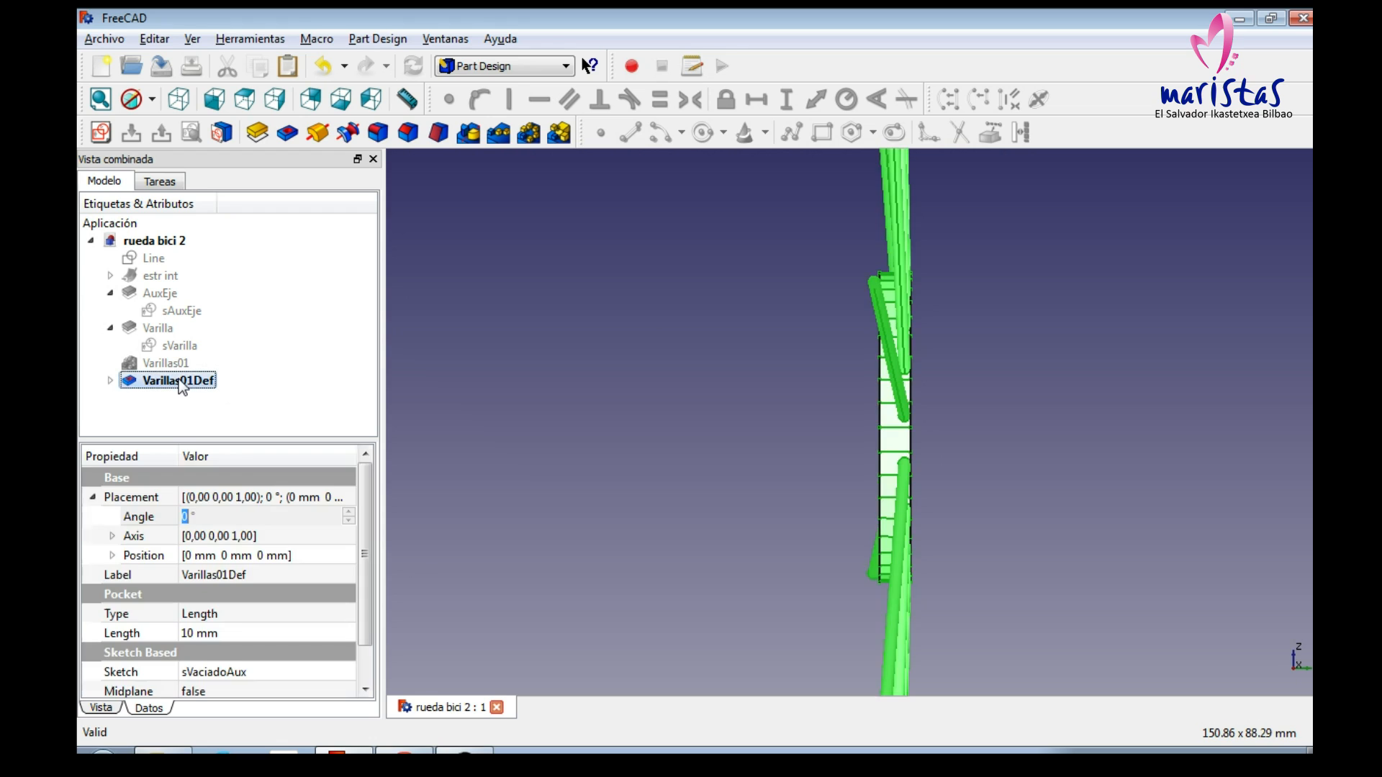
Step: Mirror Varillas01Def about the XZ plane with the Part workbench's mirror tool
left_click(558, 70)
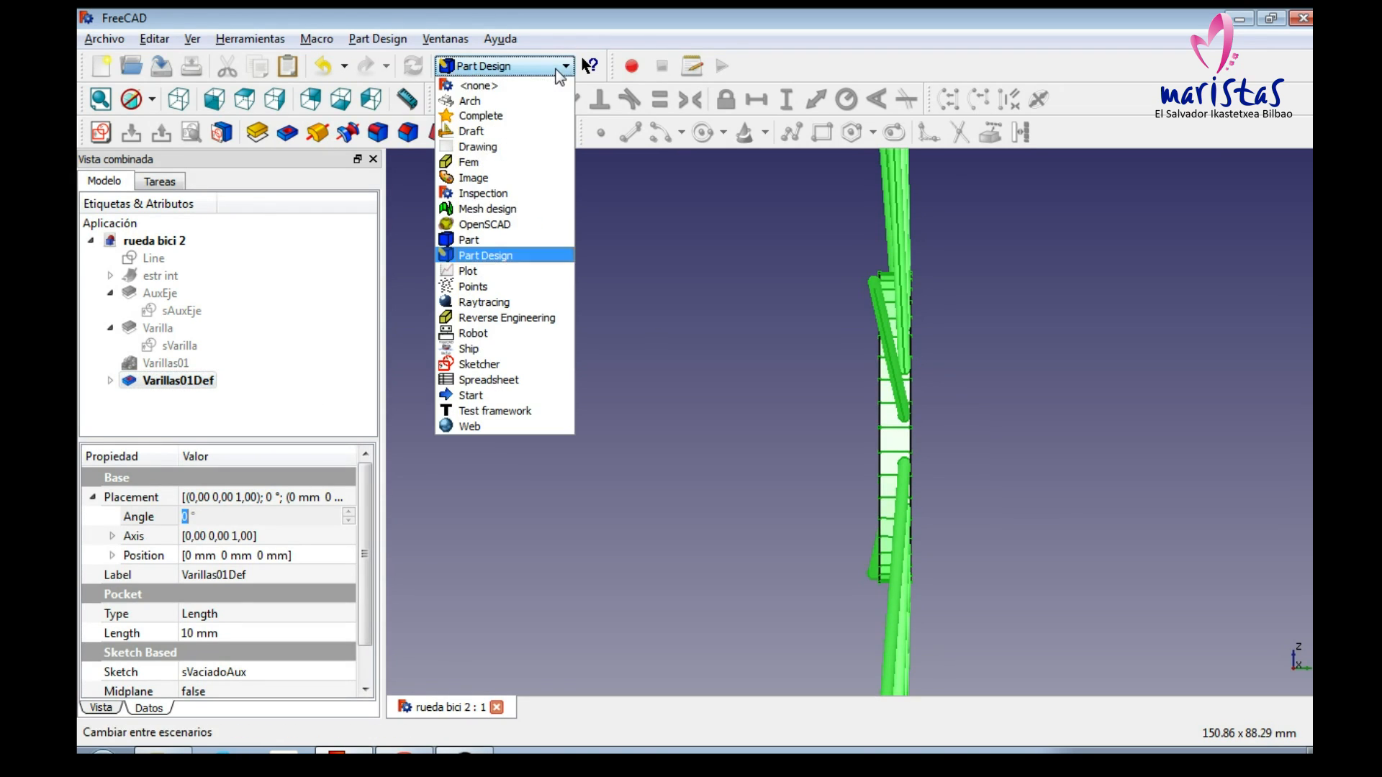
left_click(494, 238)
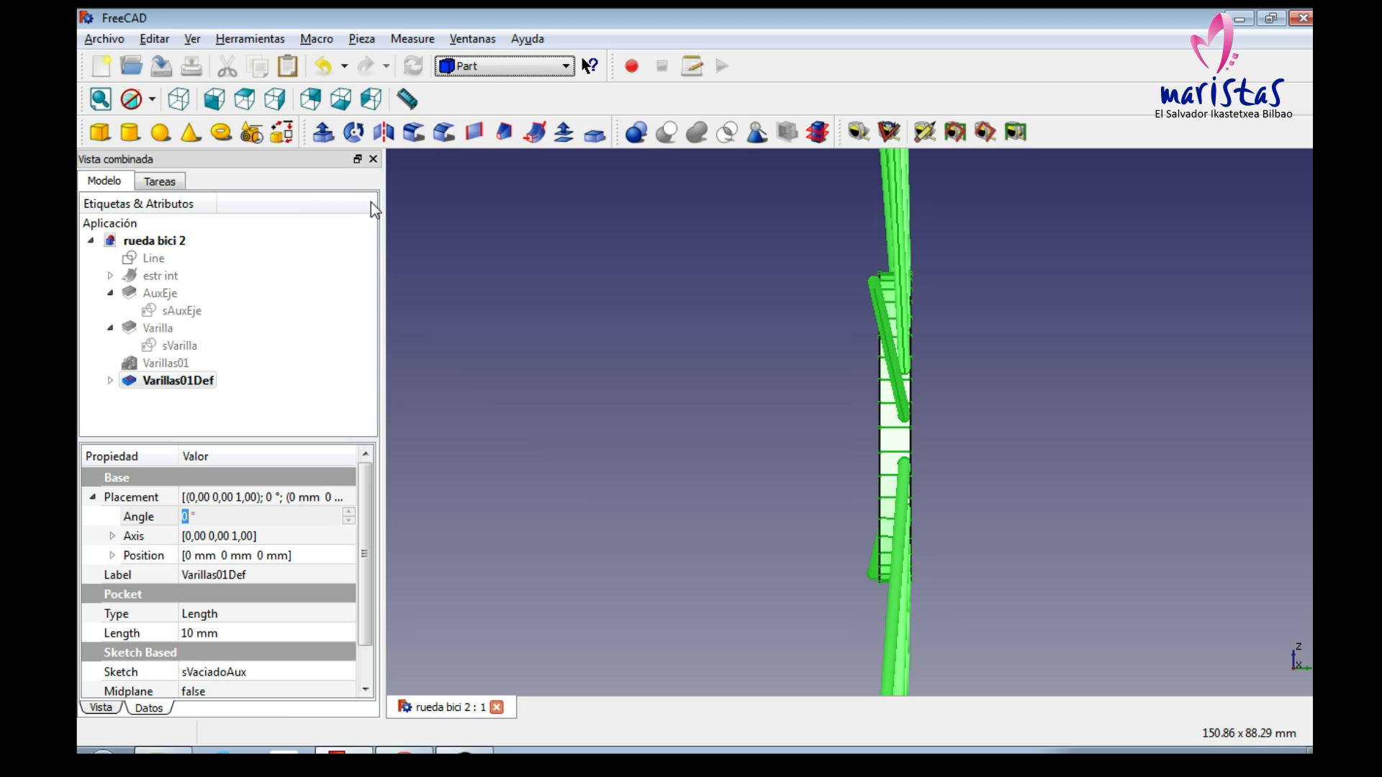
left_click(382, 134)
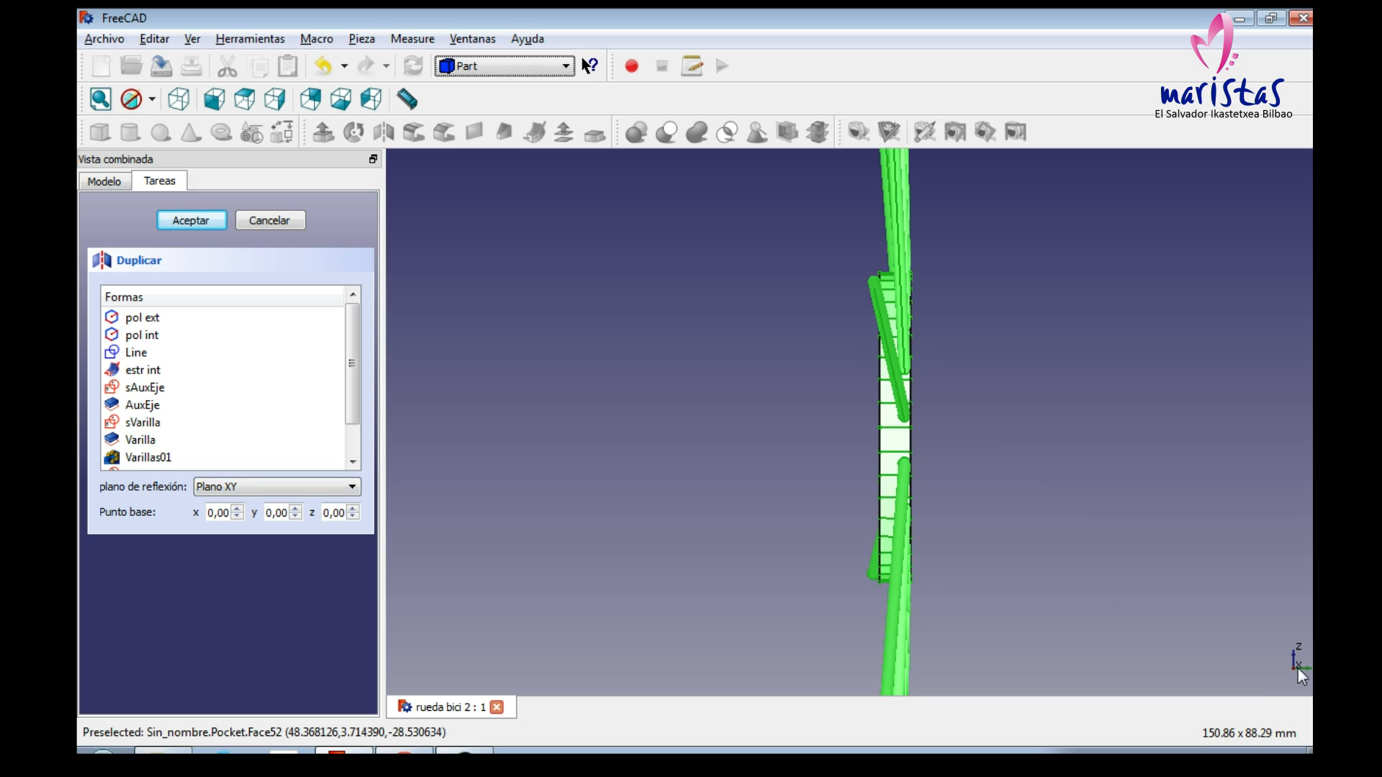
left_click(289, 486)
left_click(258, 518)
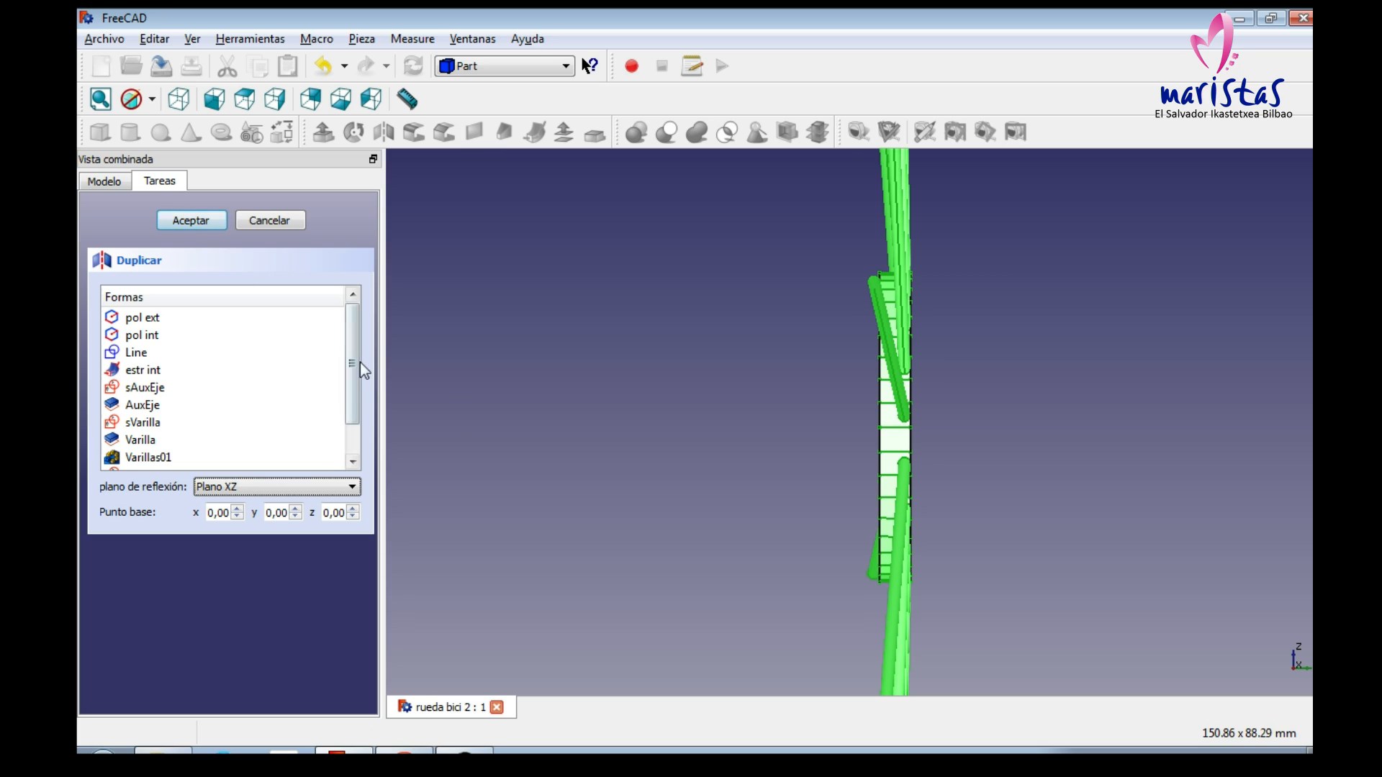
left_click_drag(360, 362, 354, 405)
left_click(175, 458)
left_click(134, 458)
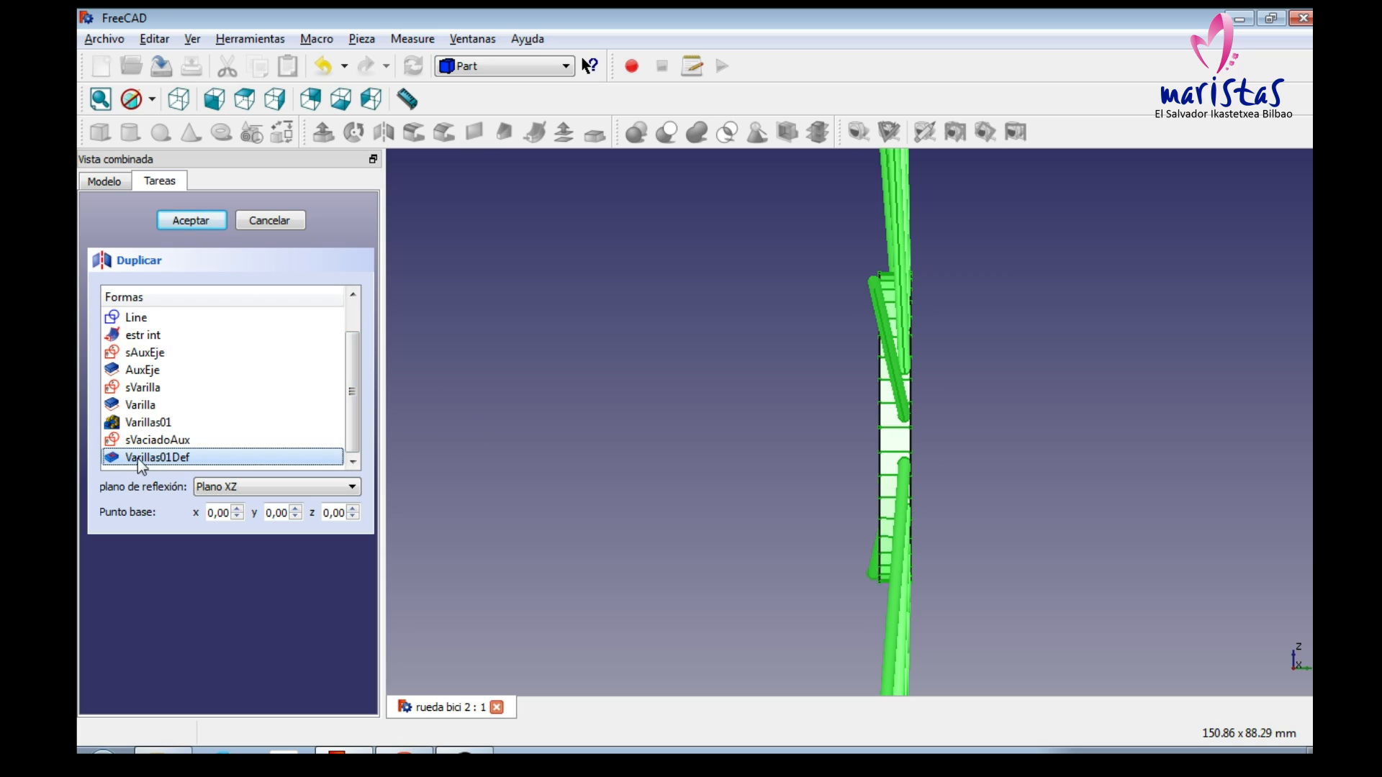
left_click(190, 219)
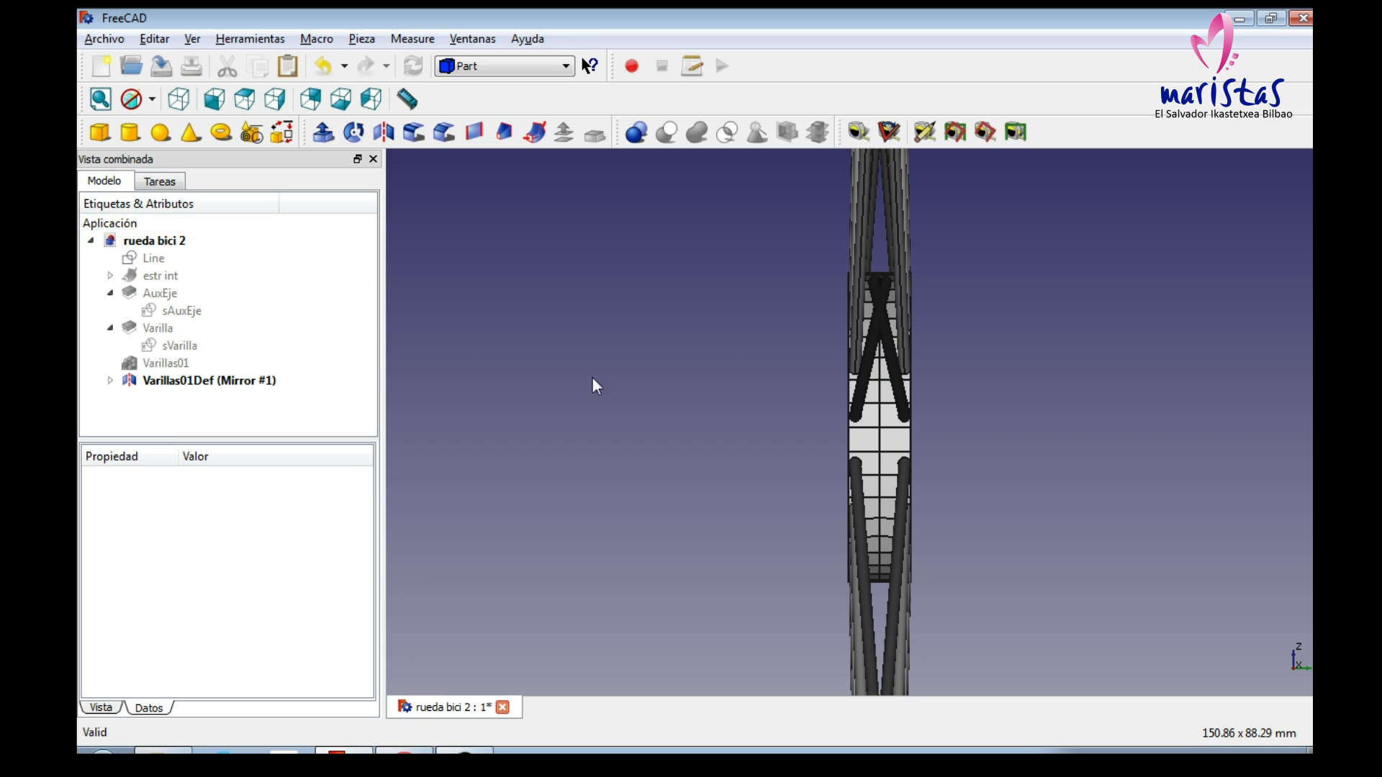
Step: Rename the mirrored spoke feature as Varillas02Def and save the document
scroll(721, 349, "down", 10)
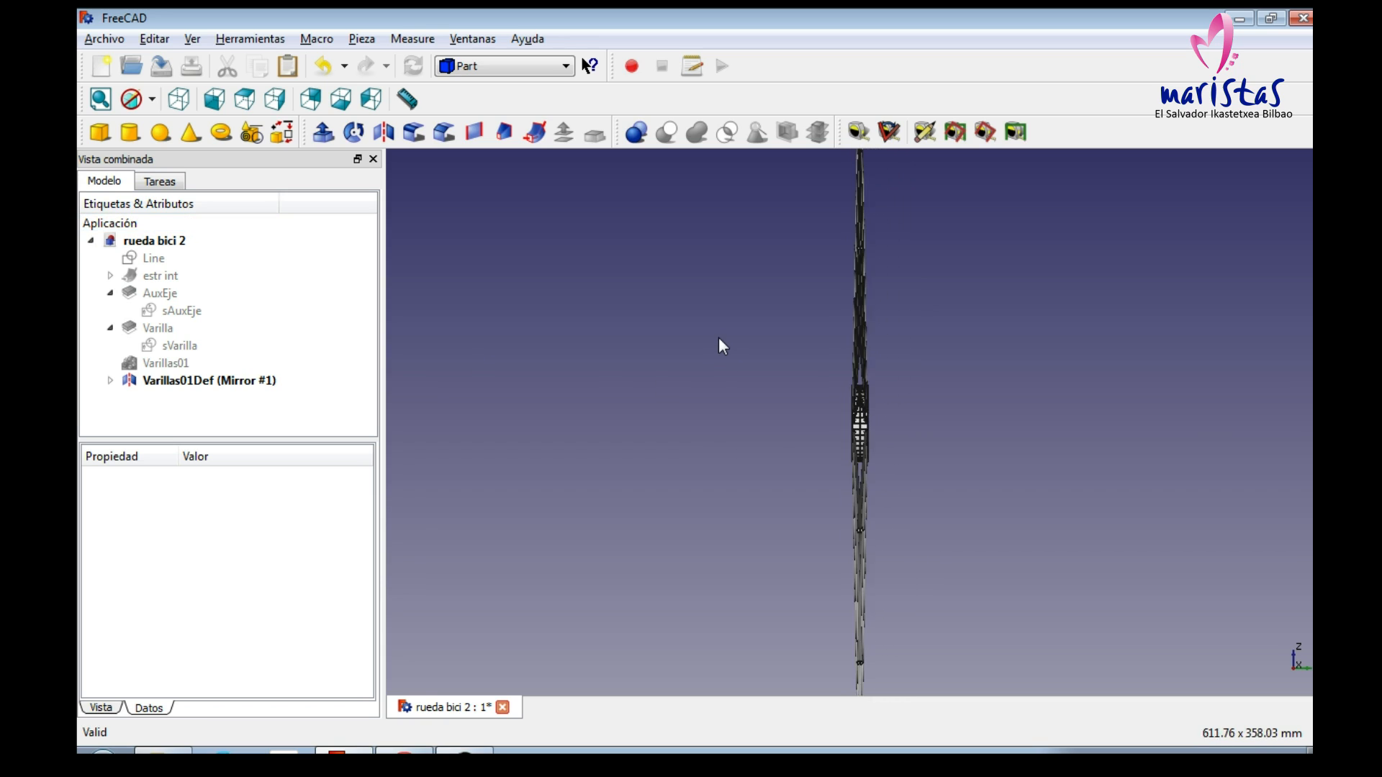
left_click(179, 99)
scroll(501, 364, "up", 3)
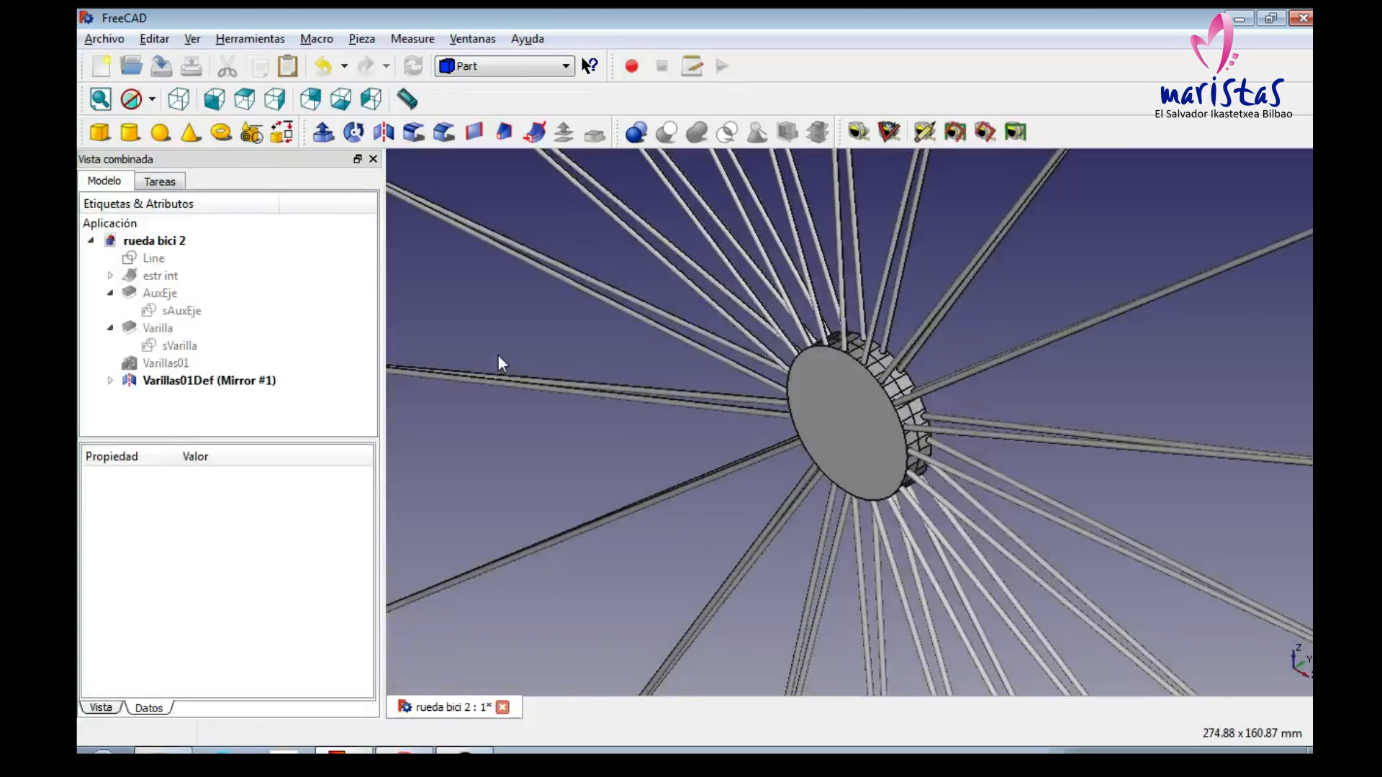
left_click(252, 380)
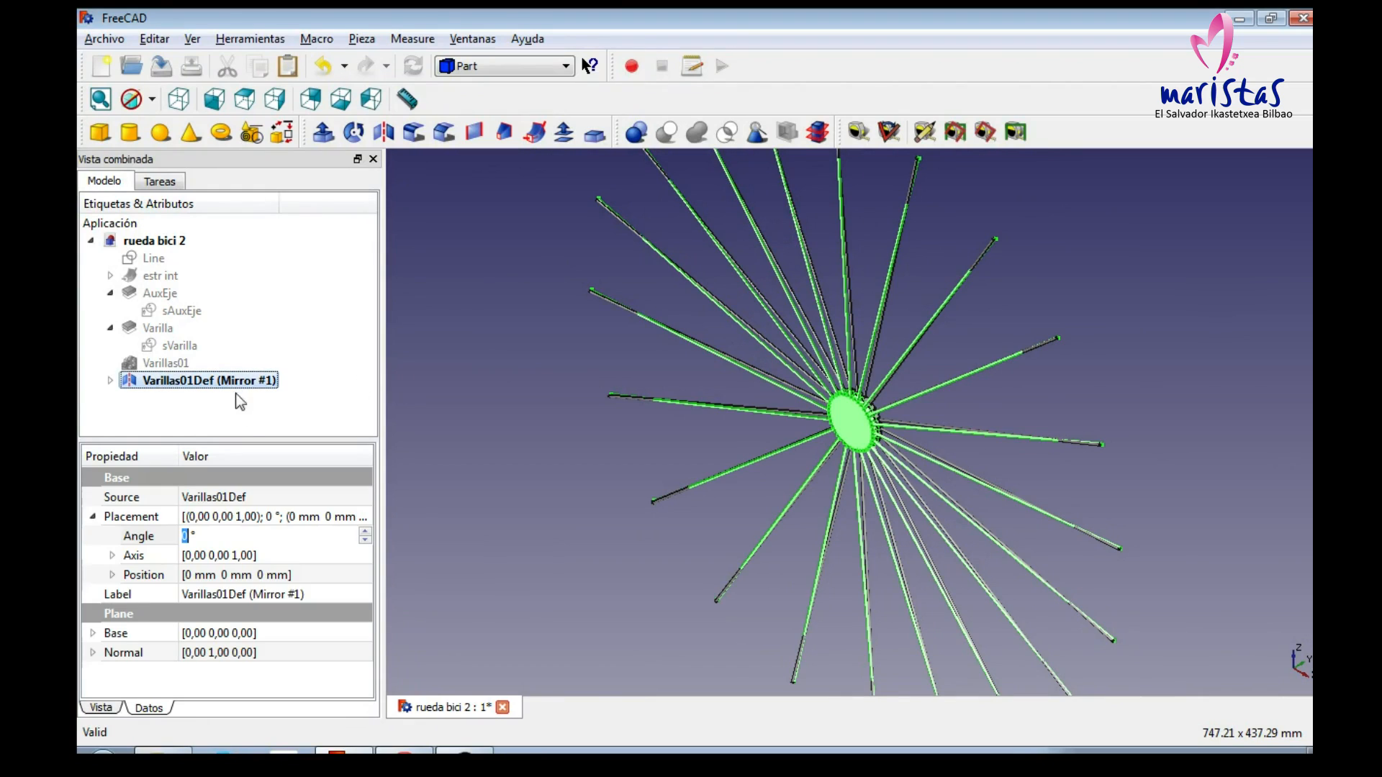
key("F2")
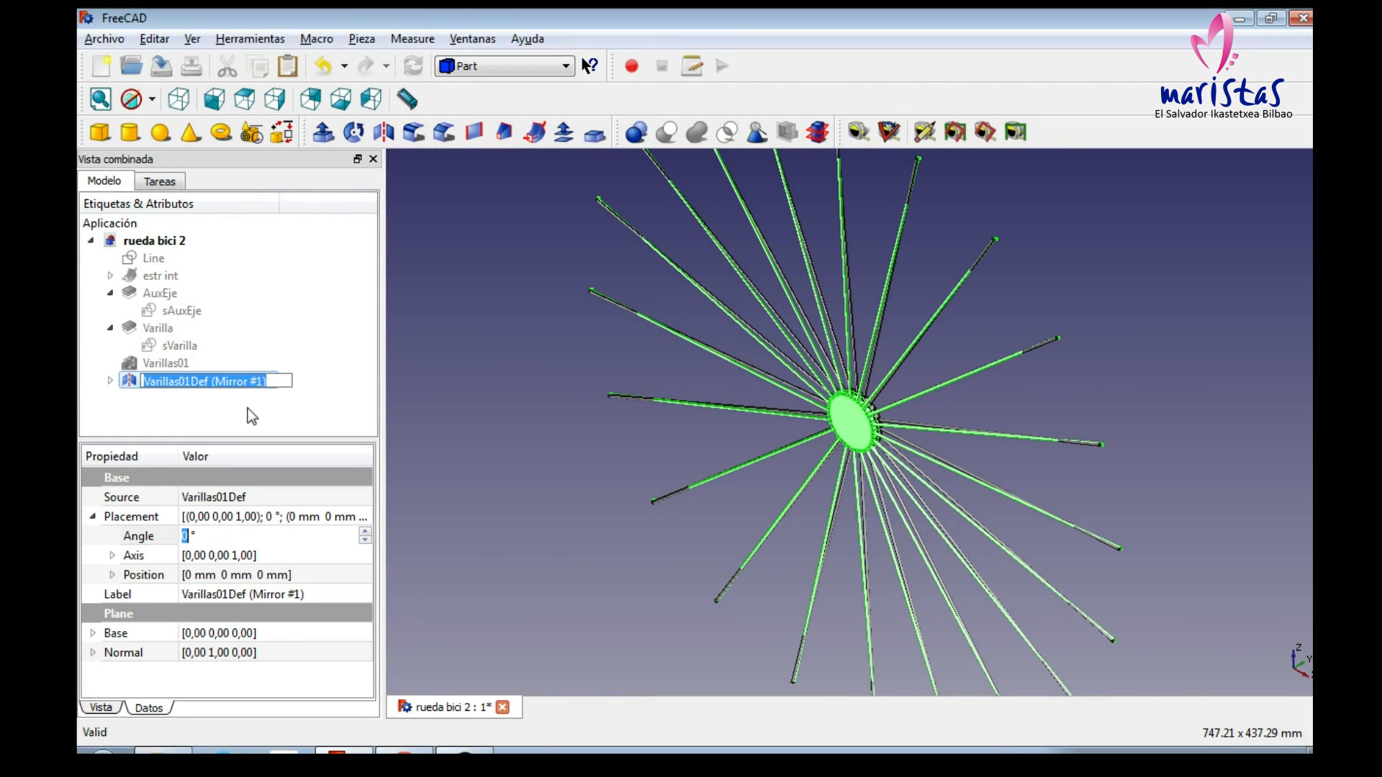
key("End")
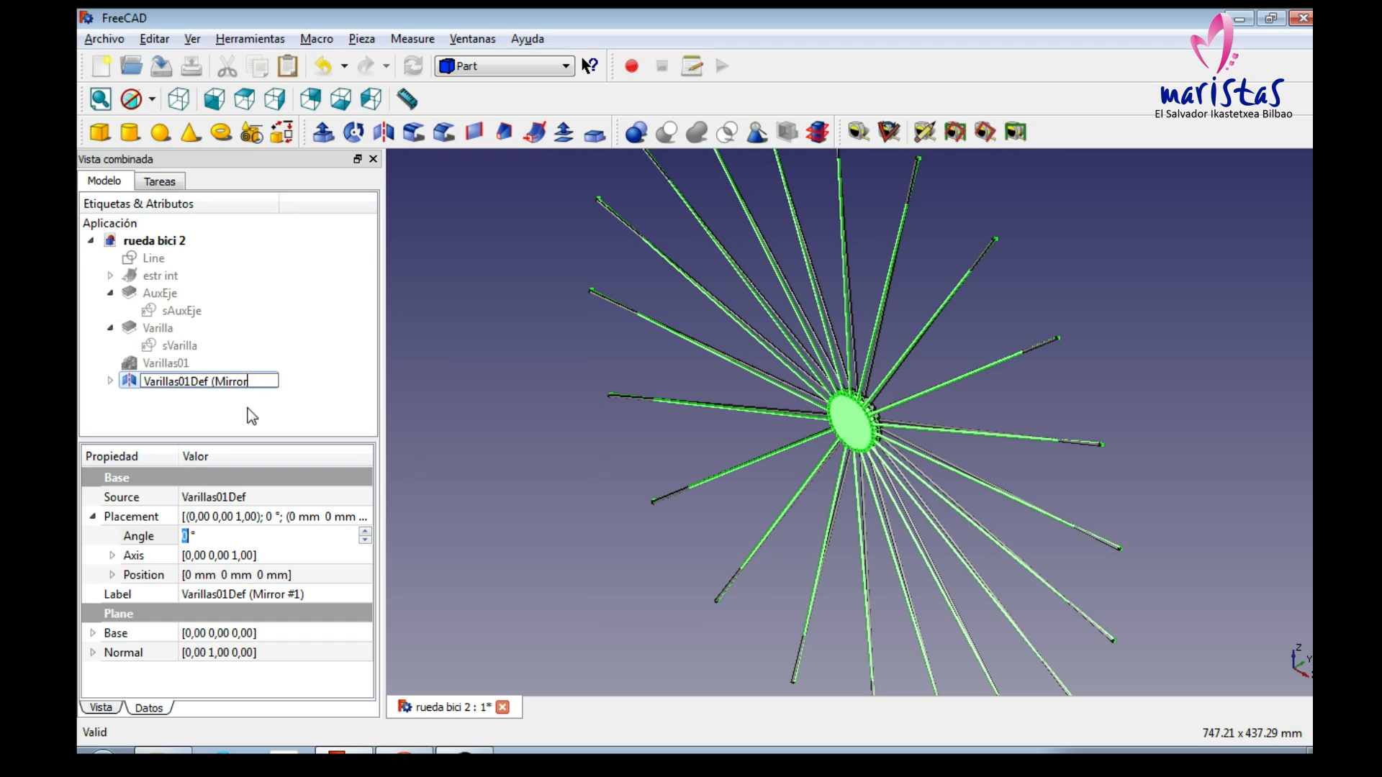
key("BackSpace")
key("BackSpace")
key("BackSpace")
key("BackSpace")
key("BackSpace")
key("BackSpace")
key("BackSpace")
key("BackSpace")
key("BackSpace")
key("BackSpace")
key("BackSpace")
key("BackSpace")
key("BackSpace")
type("02Def")
key("Return")
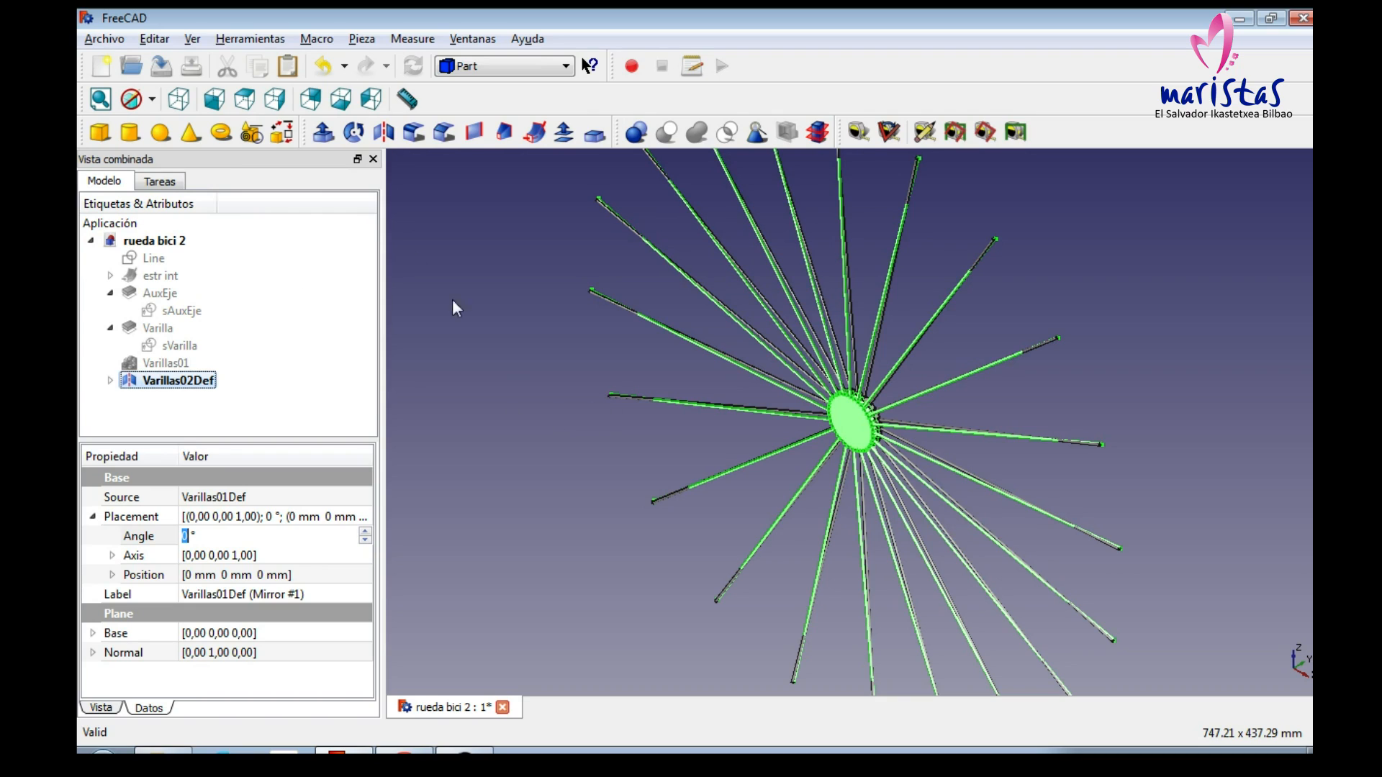
left_click(161, 65)
left_click(235, 416)
Step: Rotate Varillas02Def by 9° about the Y axis through its placement settings
scroll(569, 436, "up", 10)
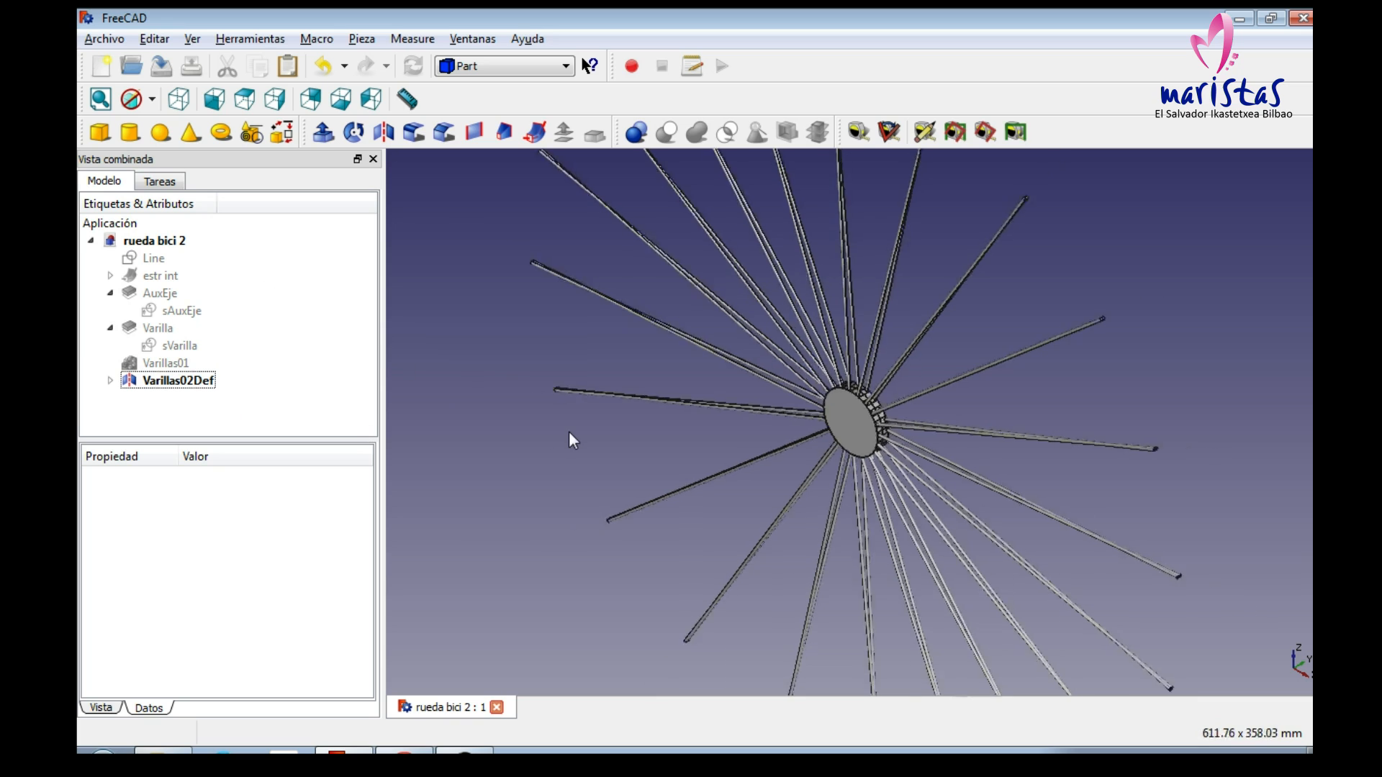
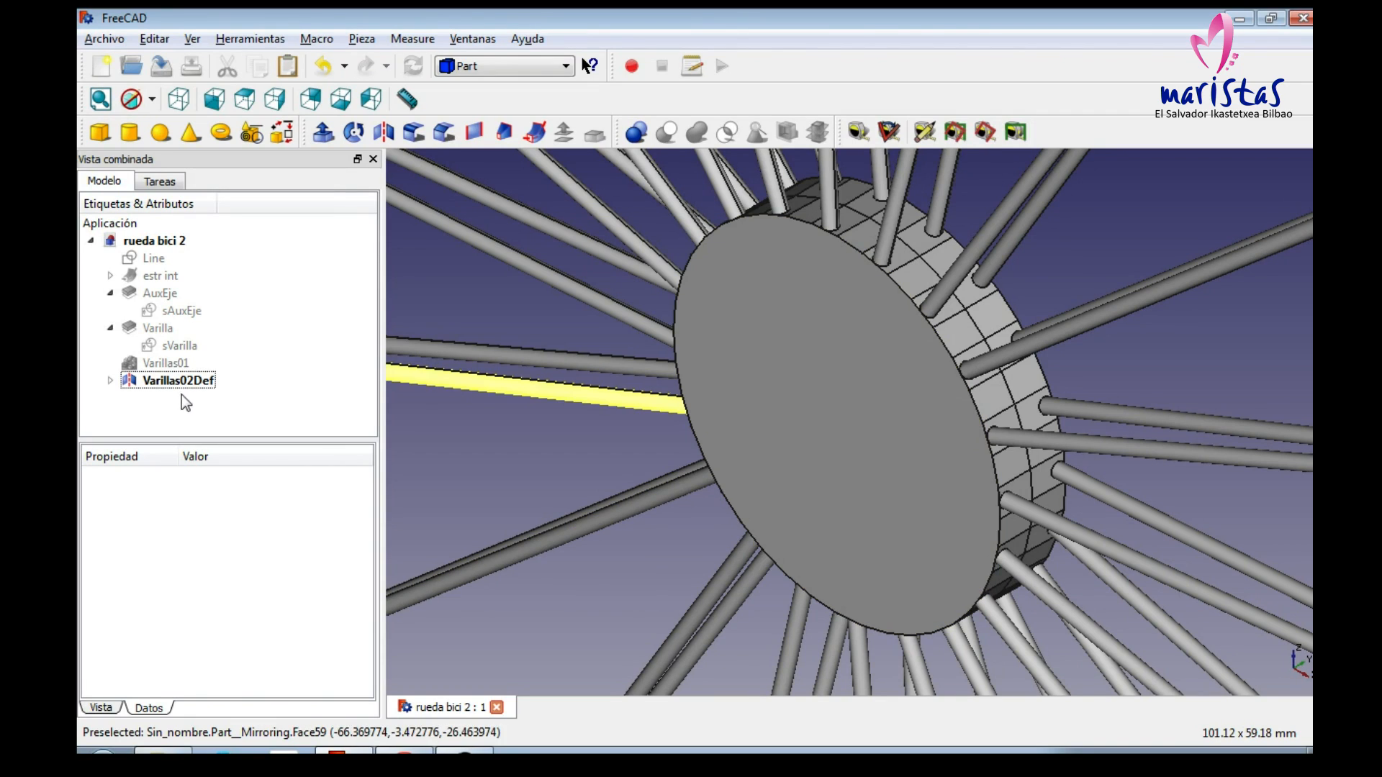
left_click(180, 381)
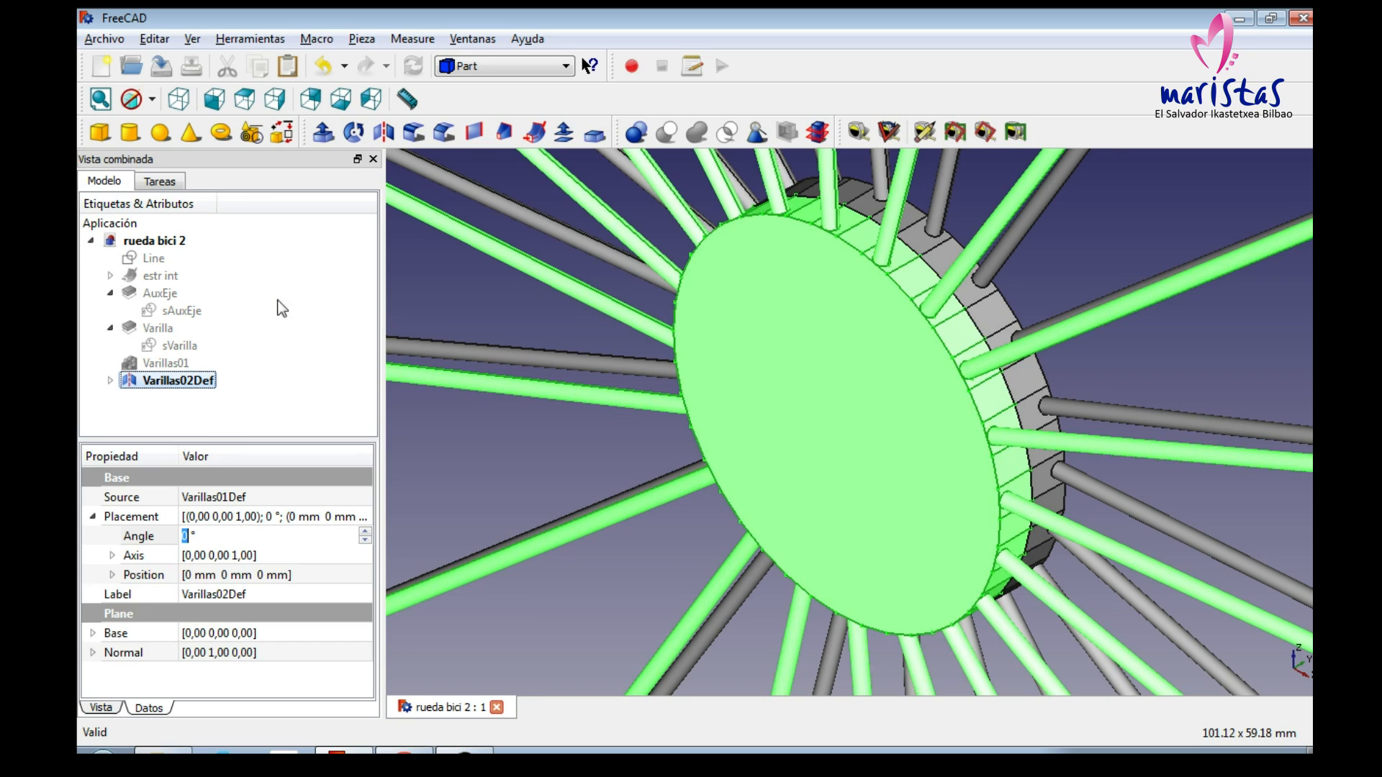
left_click(154, 41)
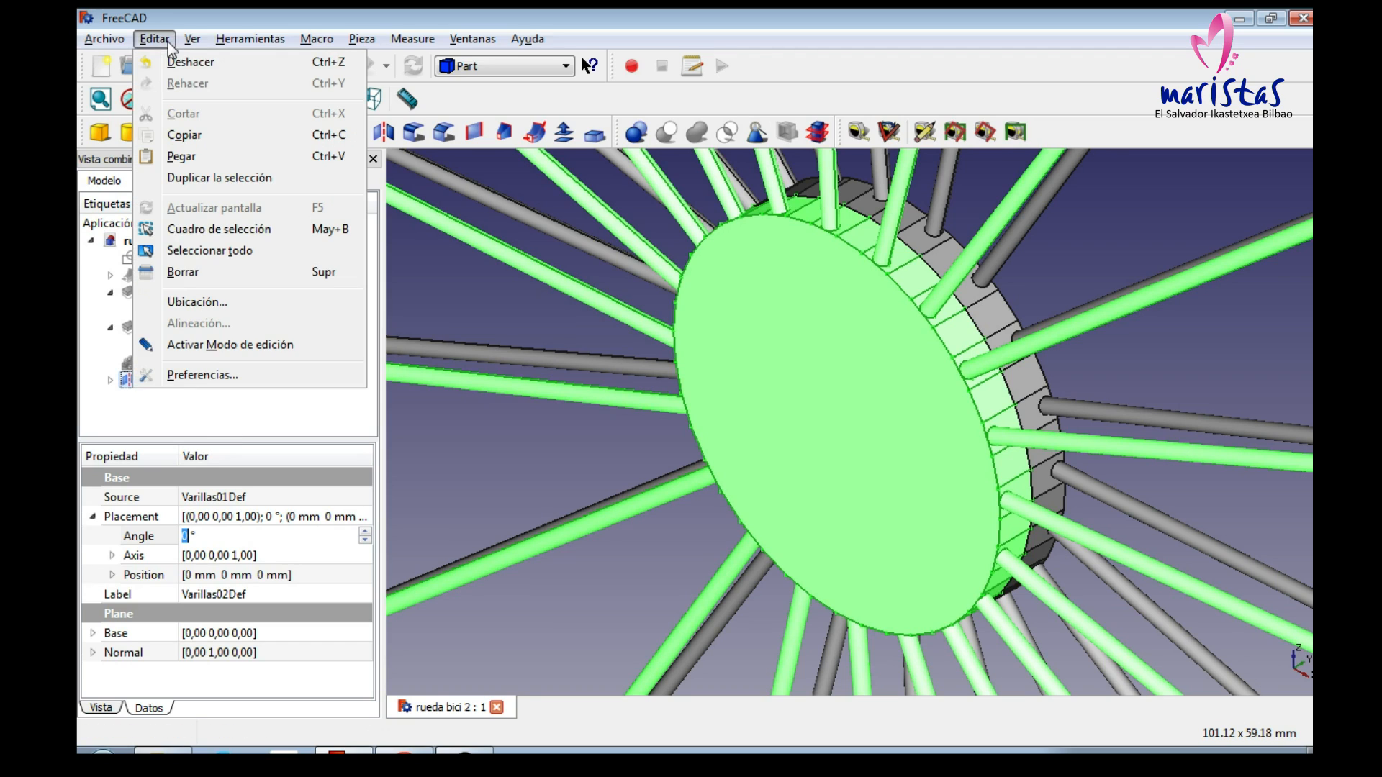
left_click(187, 302)
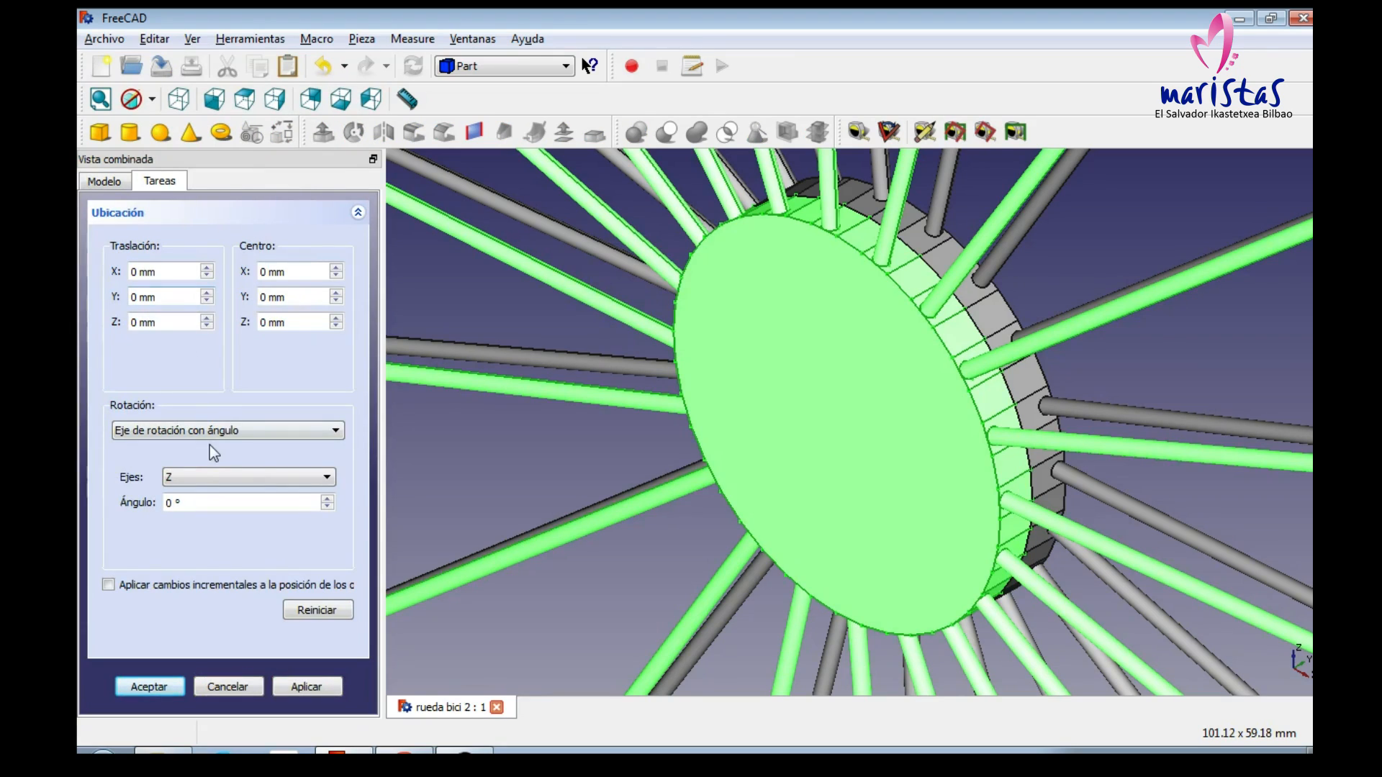
left_click(217, 478)
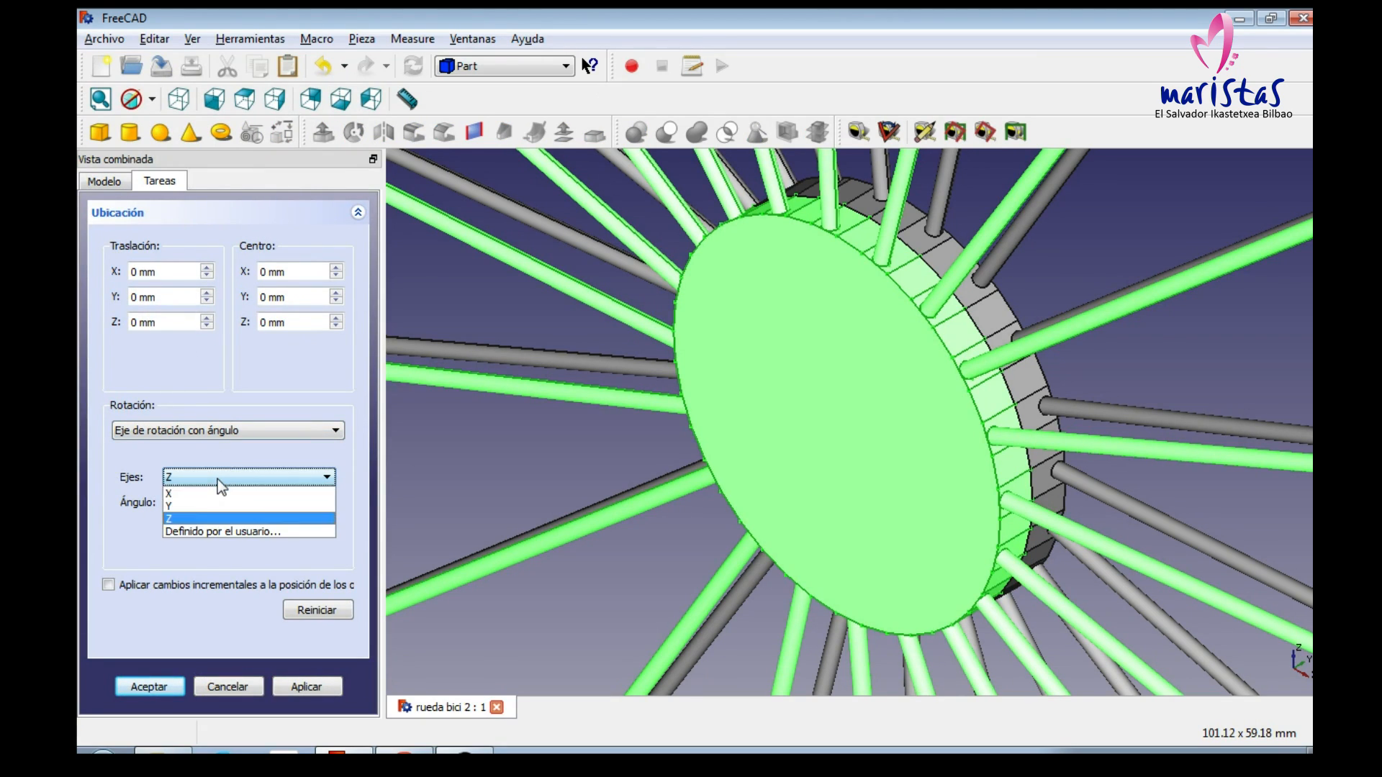
left_click(197, 502)
left_click(170, 504)
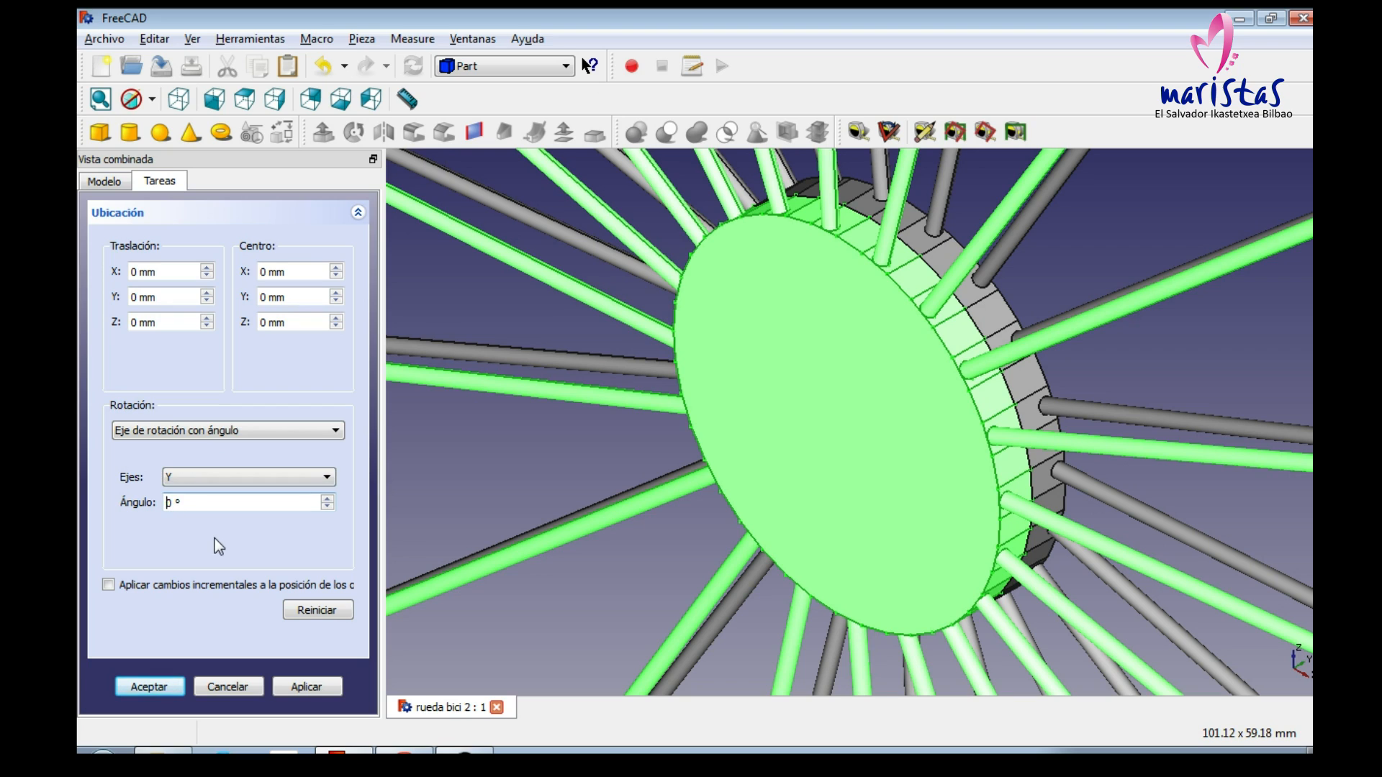
key("BackSpace")
type("9")
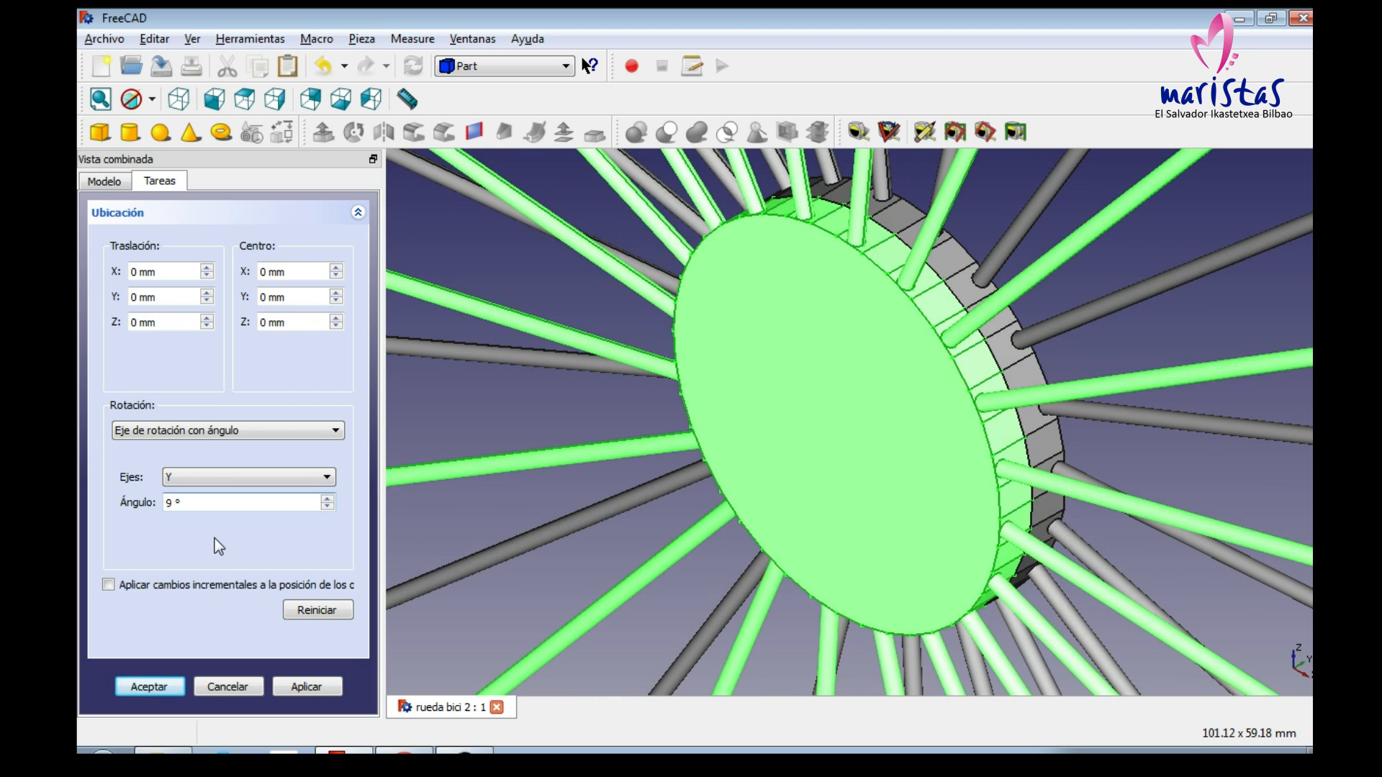
left_click(299, 685)
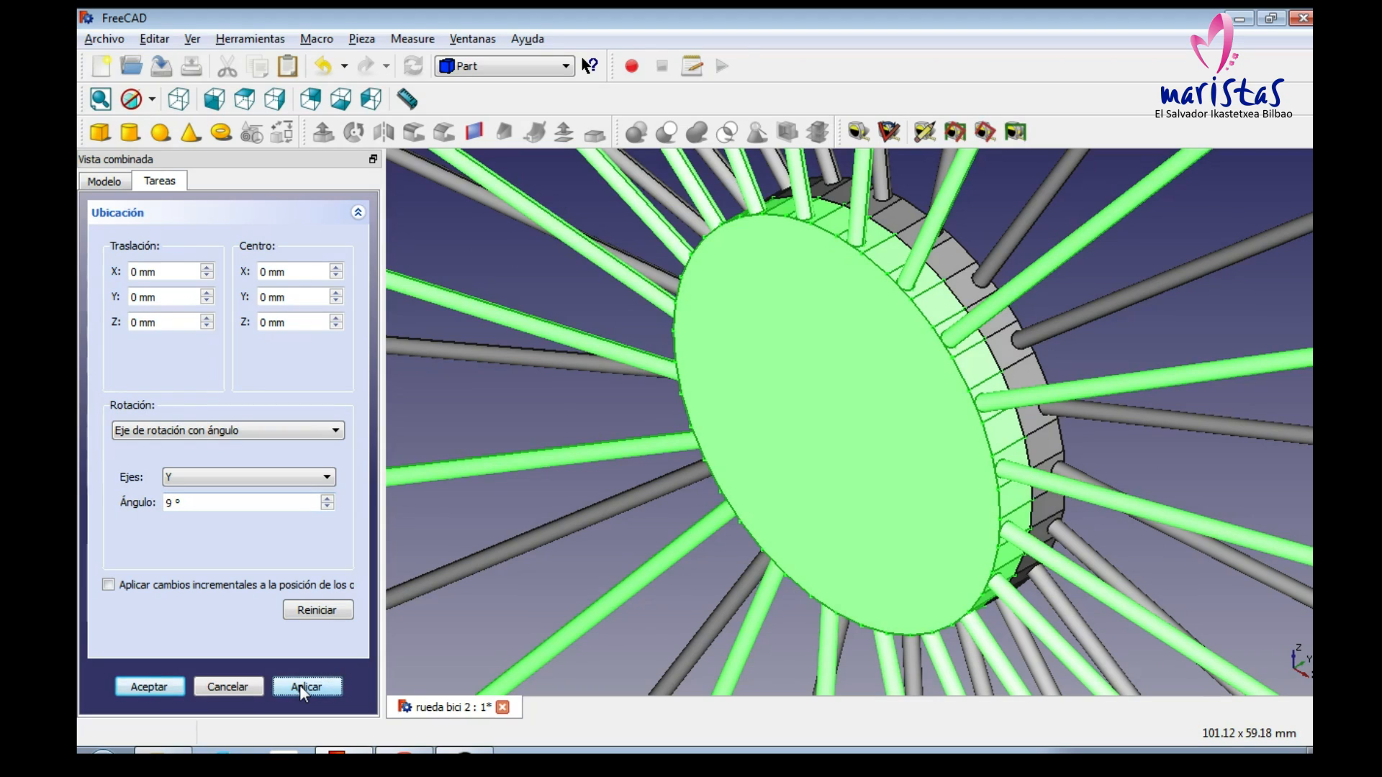
left_click(132, 684)
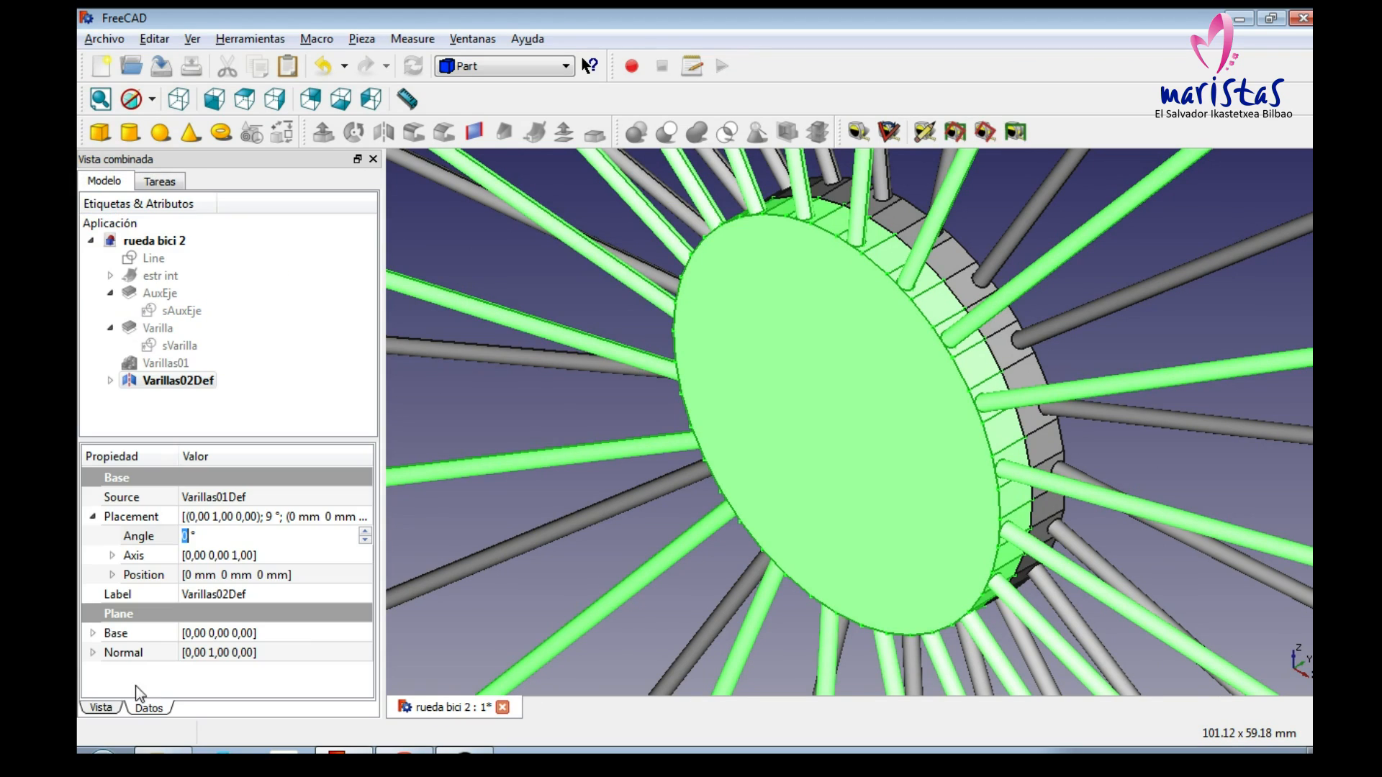
Step: Check the spacing of the two spoke sets around the hub and save the document
left_click(590, 398)
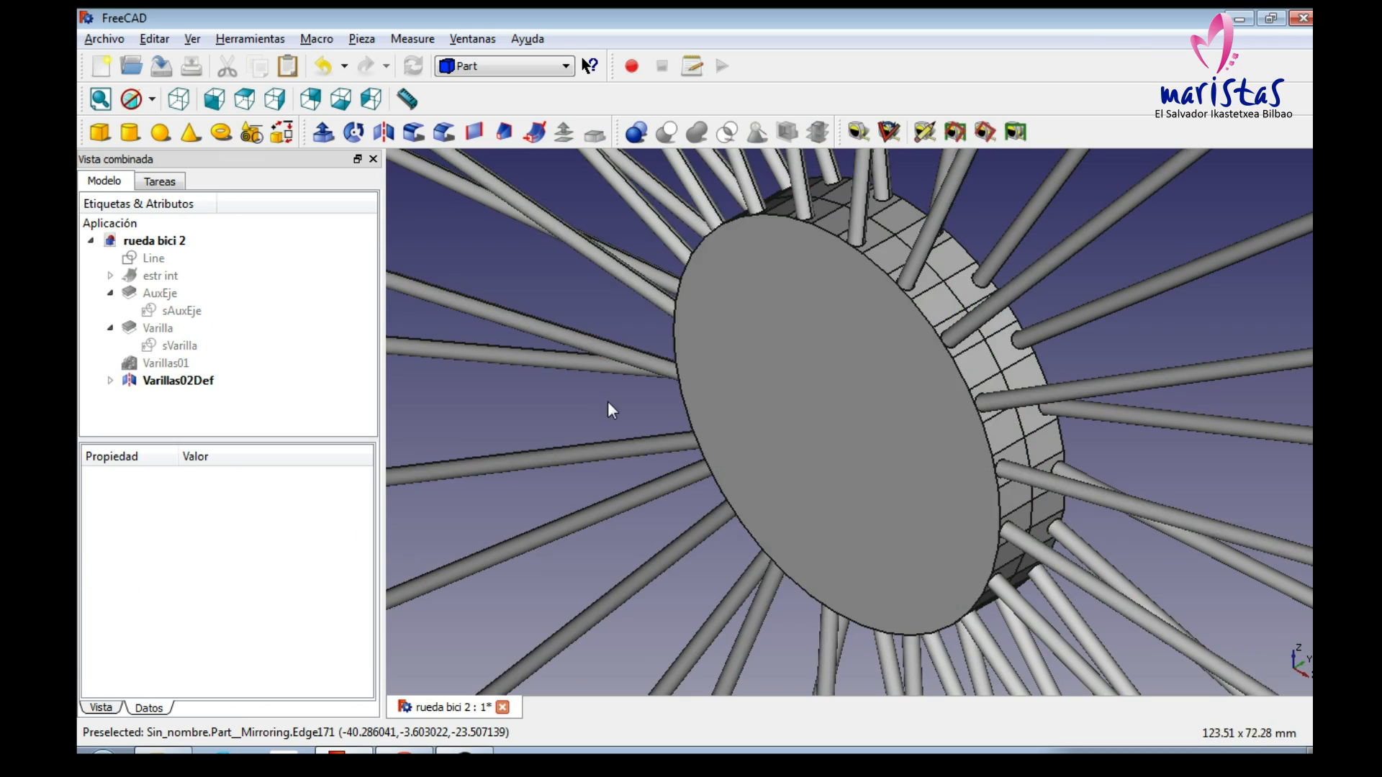
scroll(607, 402, "down", 5)
scroll(594, 451, "up", 5)
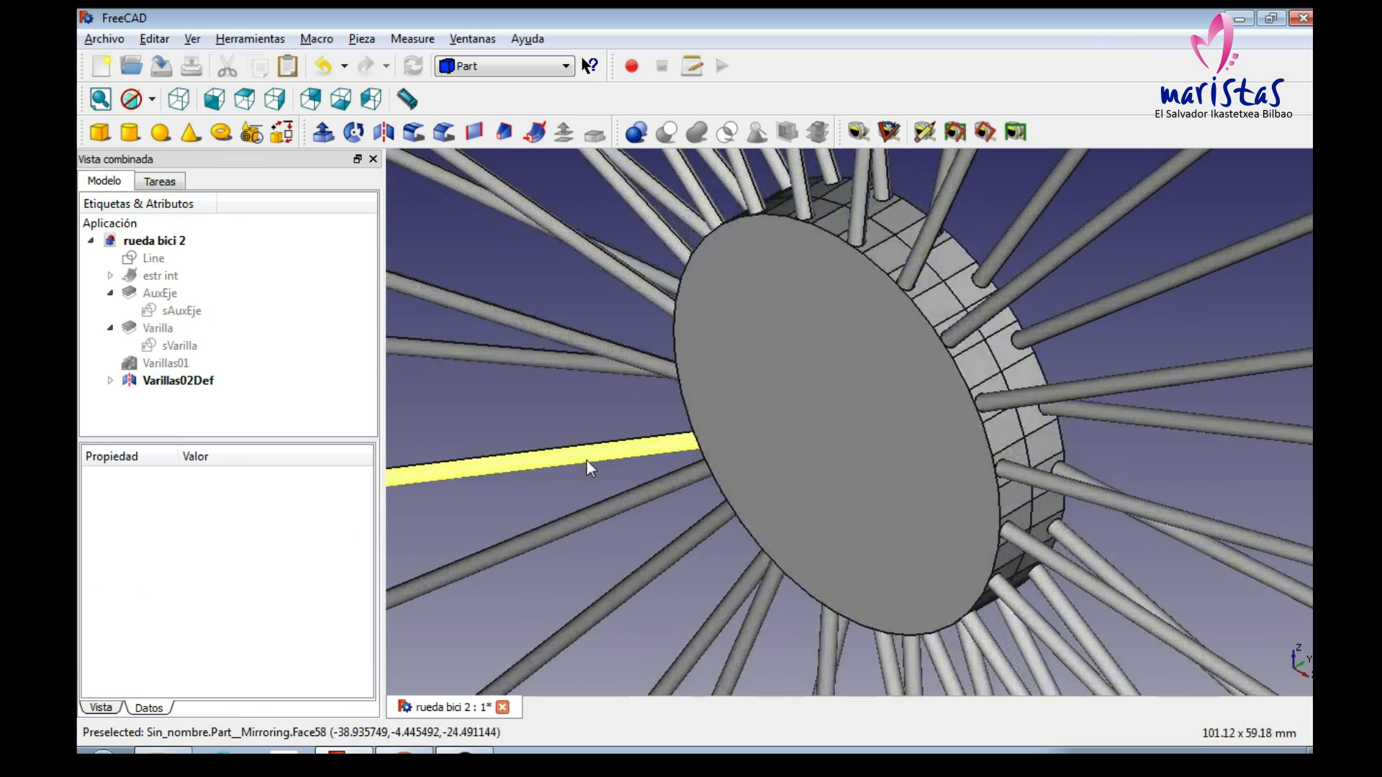
scroll(588, 461, "down", 6)
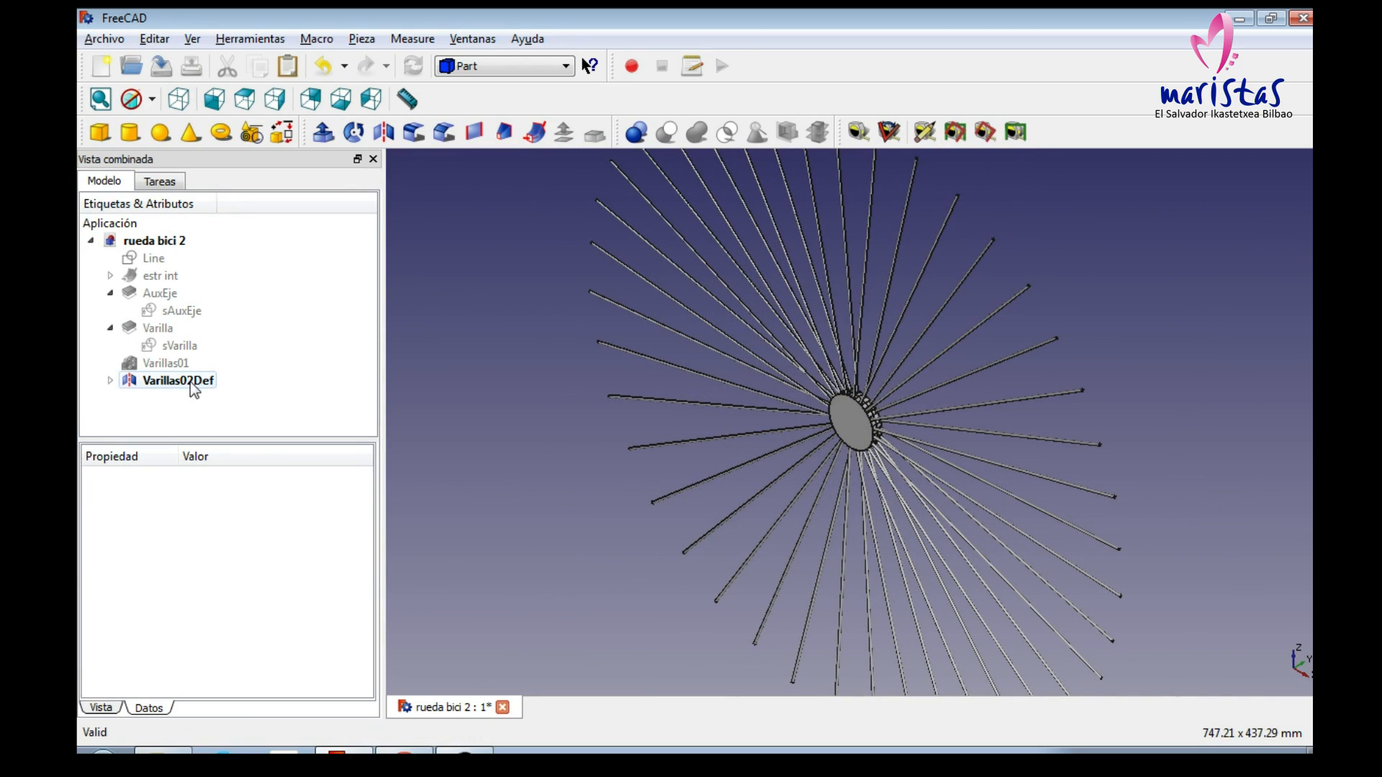
left_click(161, 65)
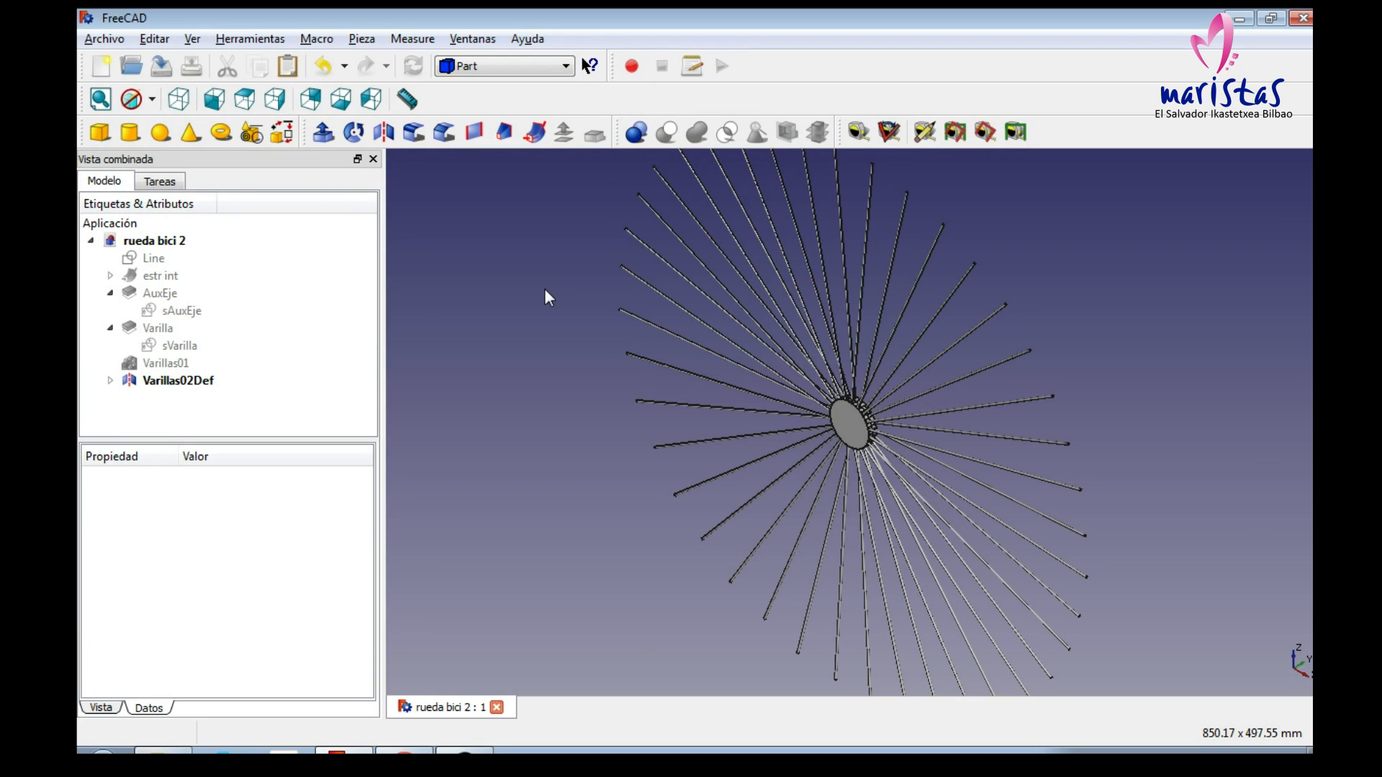
Step: Create a new sketch on the YZ plane in the Part Design workbench
left_click(507, 71)
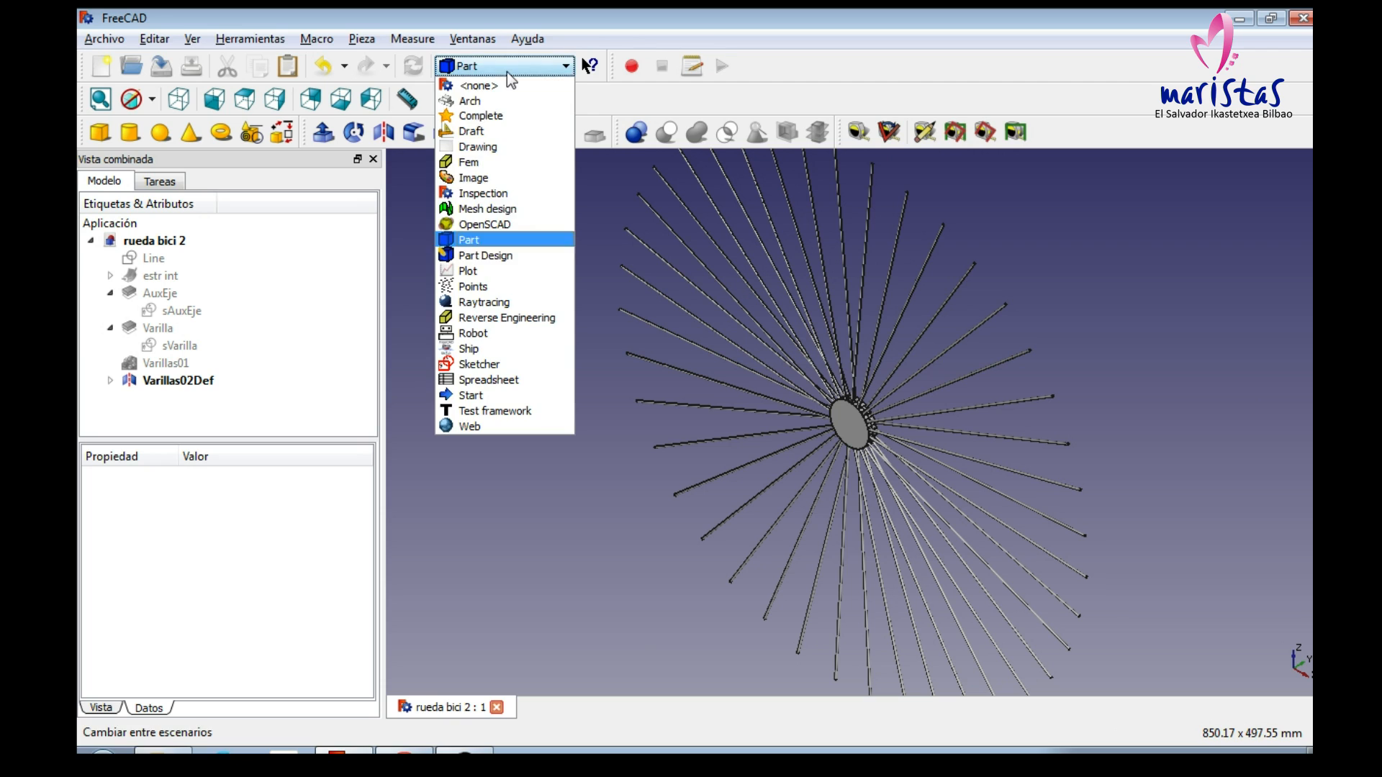
left_click(467, 255)
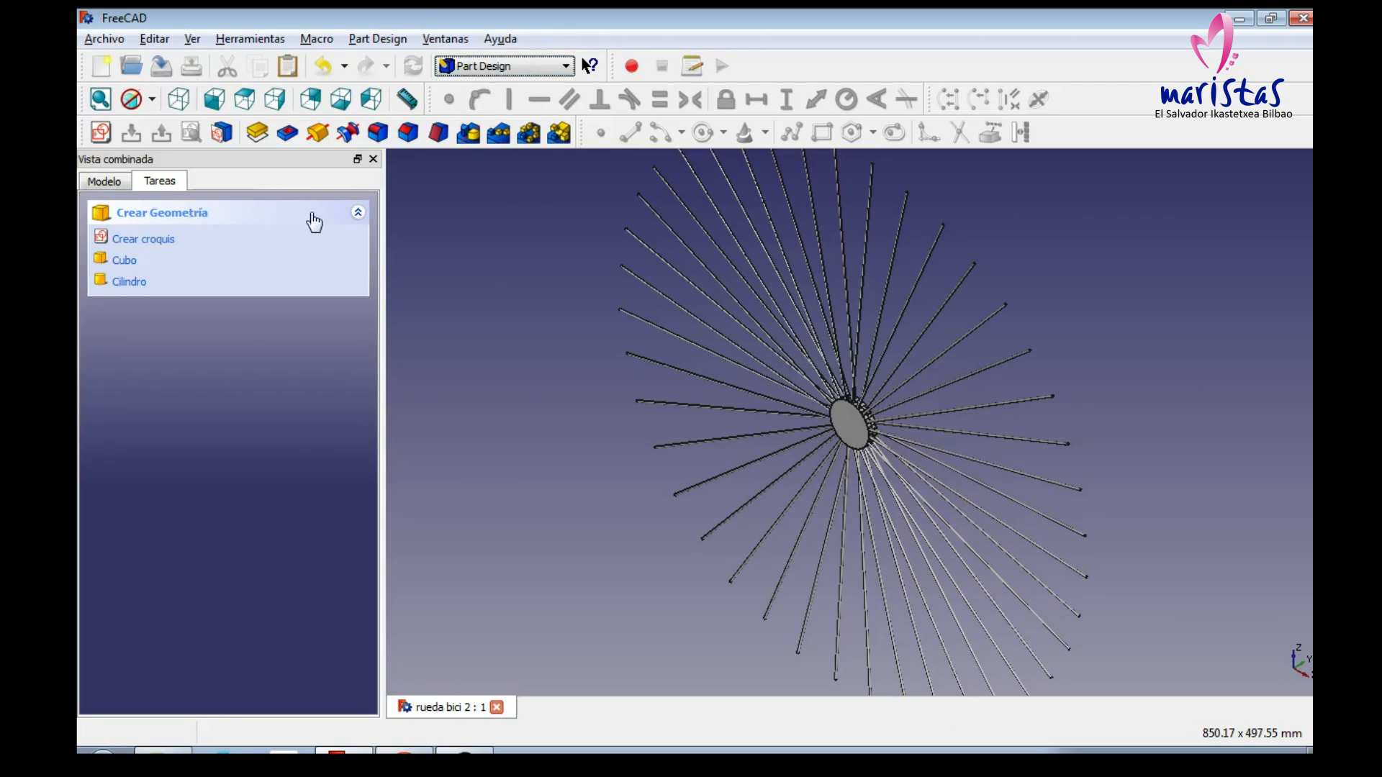
left_click(110, 143)
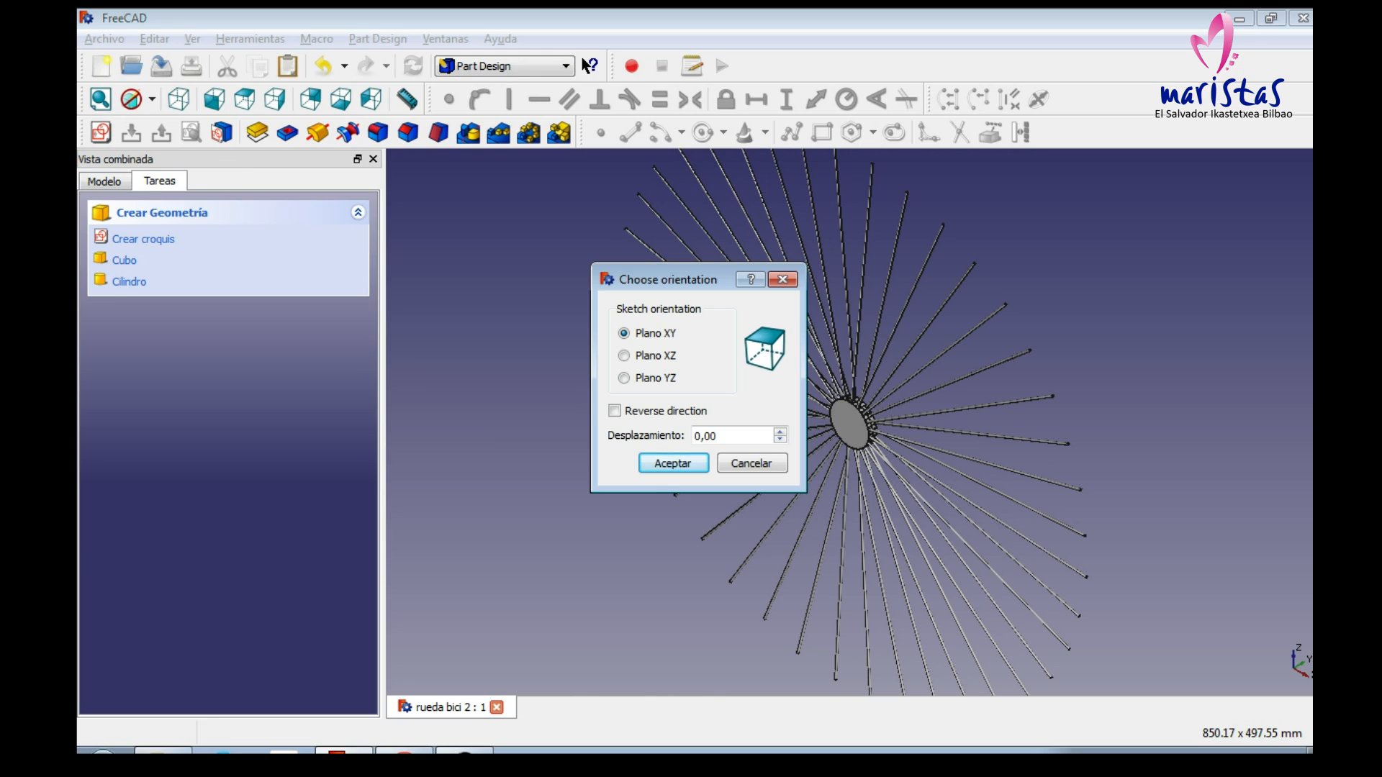
left_click(625, 378)
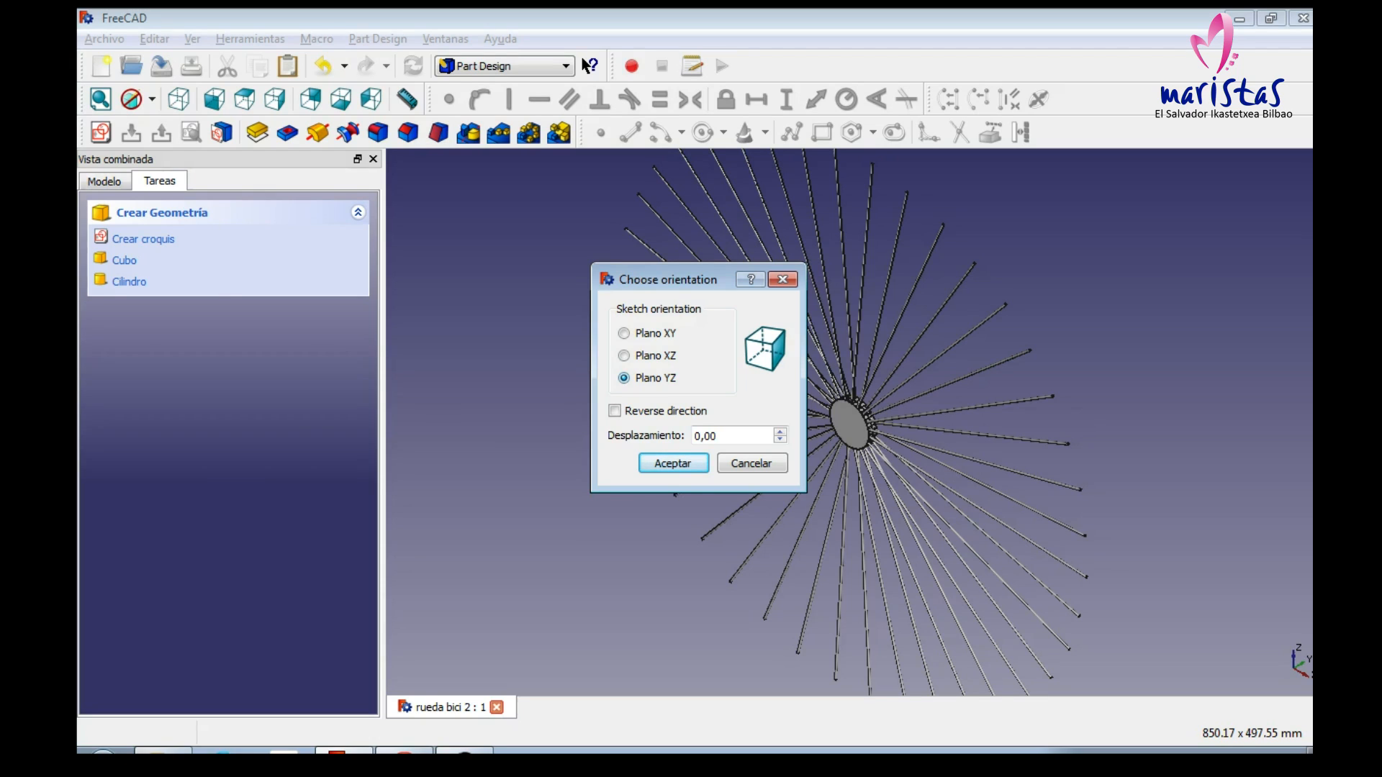
left_click(672, 463)
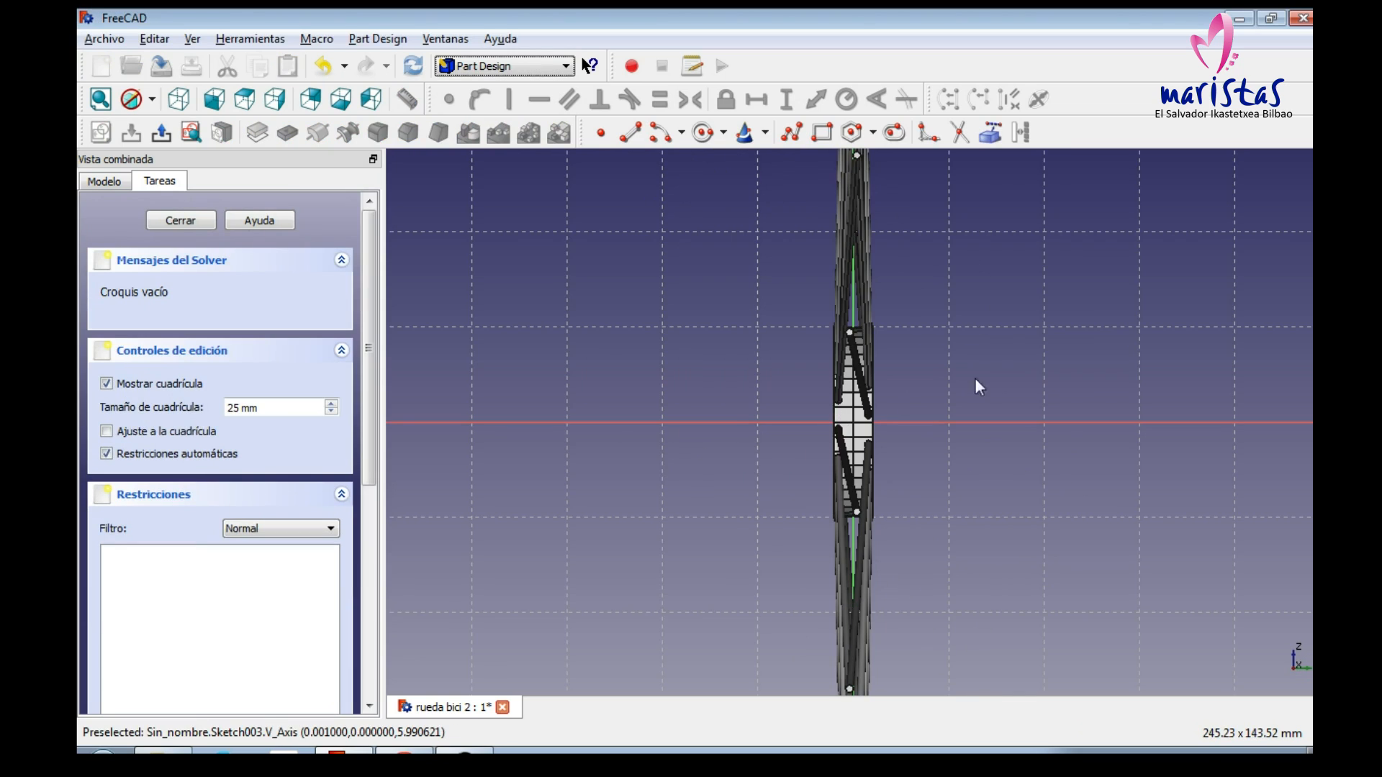
Step: Examine the outer tips of the uppermost spokes up close in the YZ sketch view
scroll(982, 370, "up", 2)
mouse_move(966, 266)
middle_mouse_down()
mouse_move(978, 272)
mouse_move(976, 507)
middle_mouse_up()
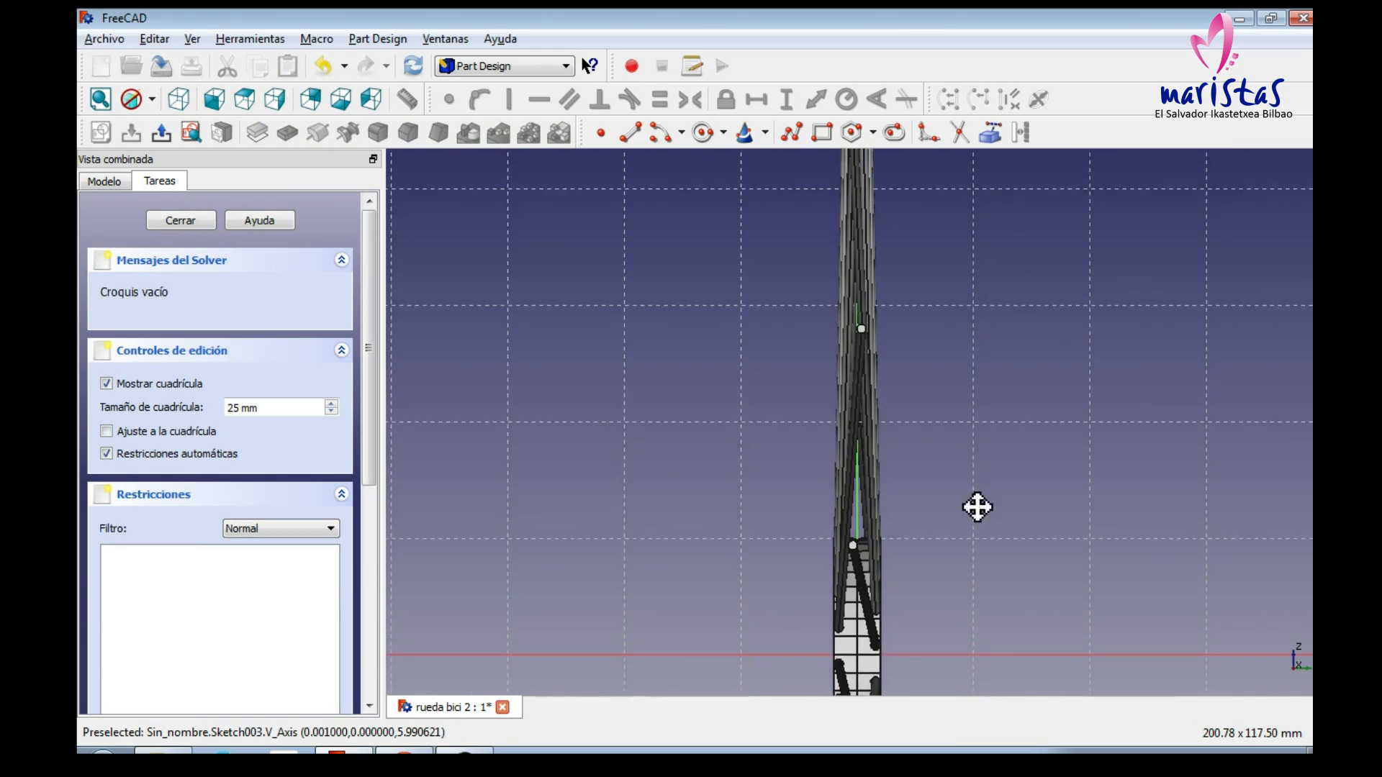
left_click_drag(977, 507, 969, 714)
scroll(960, 696, "up", 1)
middle_click_drag(925, 269, 933, 663)
scroll(930, 651, "up", 1)
scroll(930, 649, "down", 1)
middle_click_drag(929, 217, 945, 496)
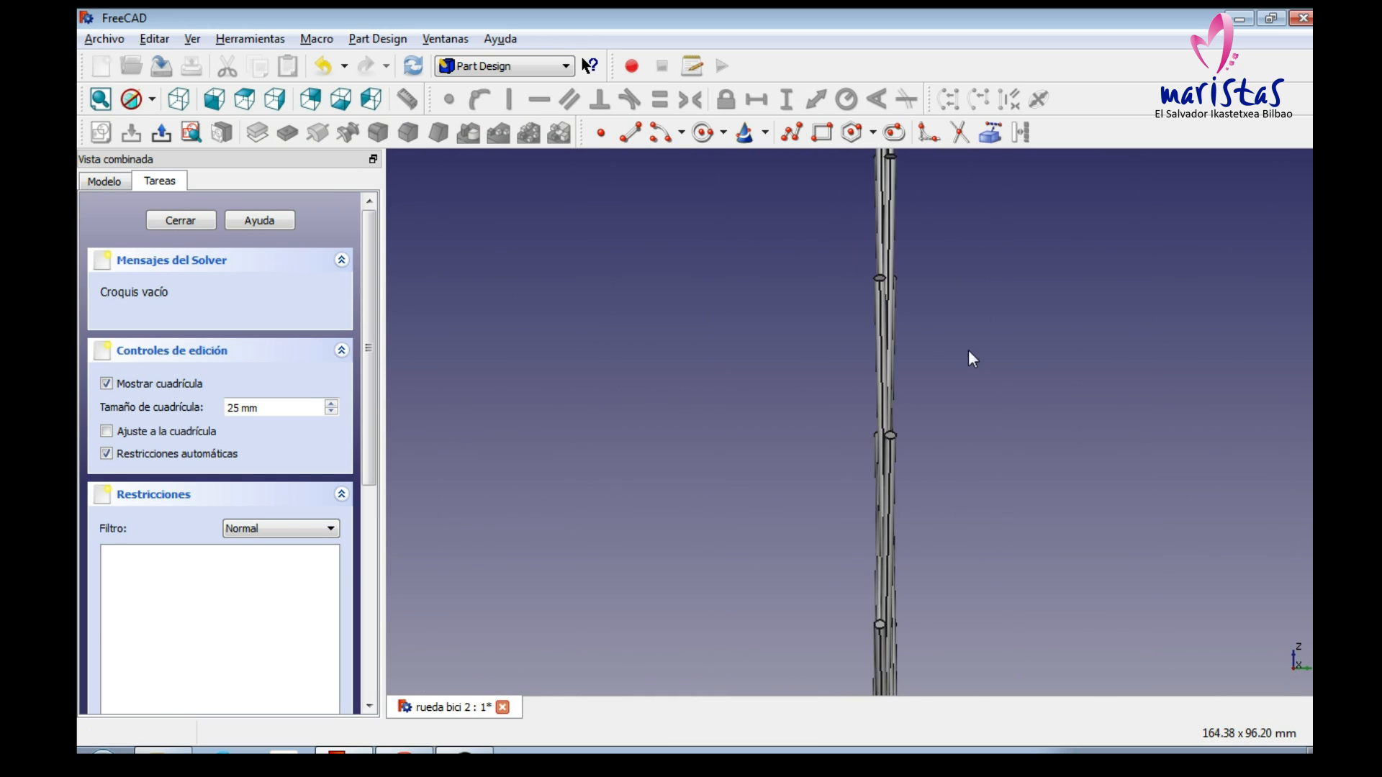
scroll(973, 338, "up", 1)
scroll(972, 288, "down", 5)
middle_click_drag(965, 269, 895, 486)
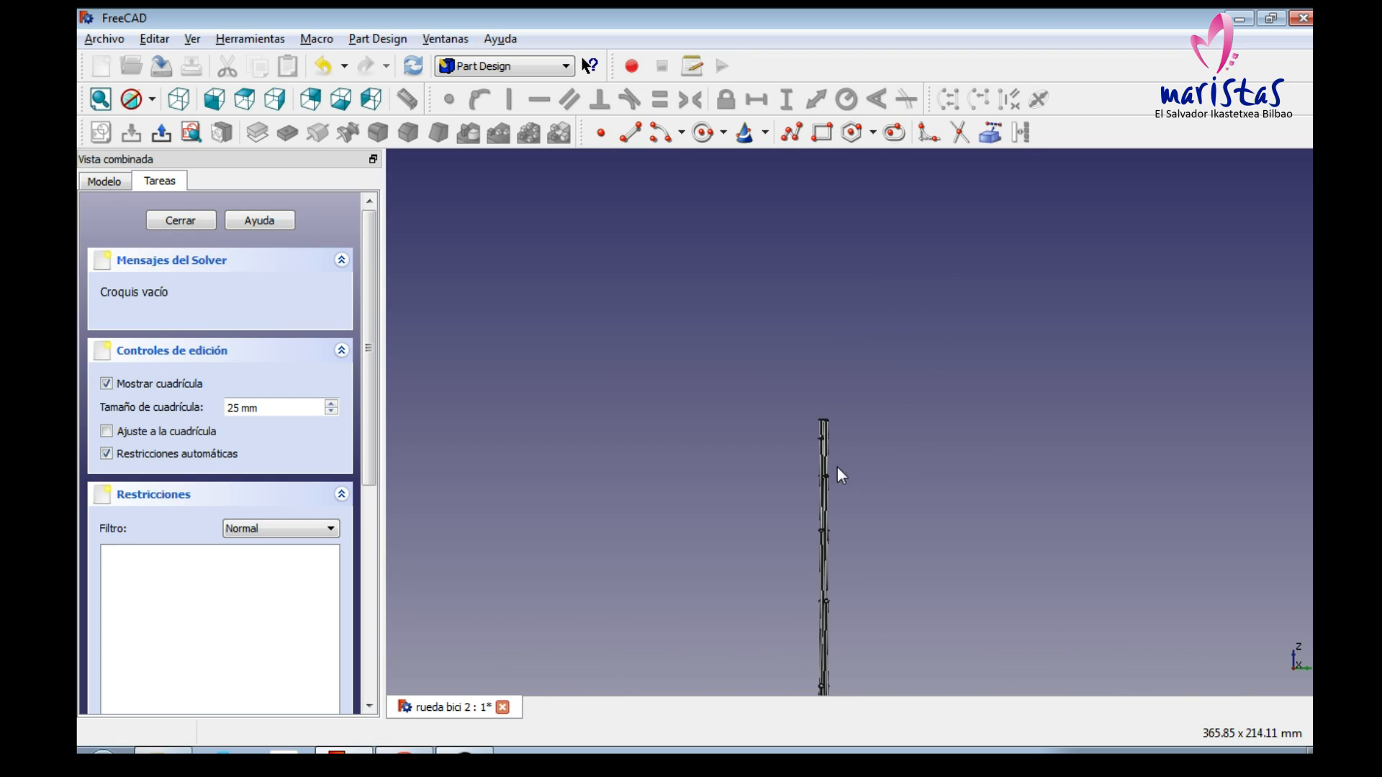
scroll(835, 465, "up", 5)
middle_click_drag(799, 455, 904, 423)
scroll(904, 424, "up", 4)
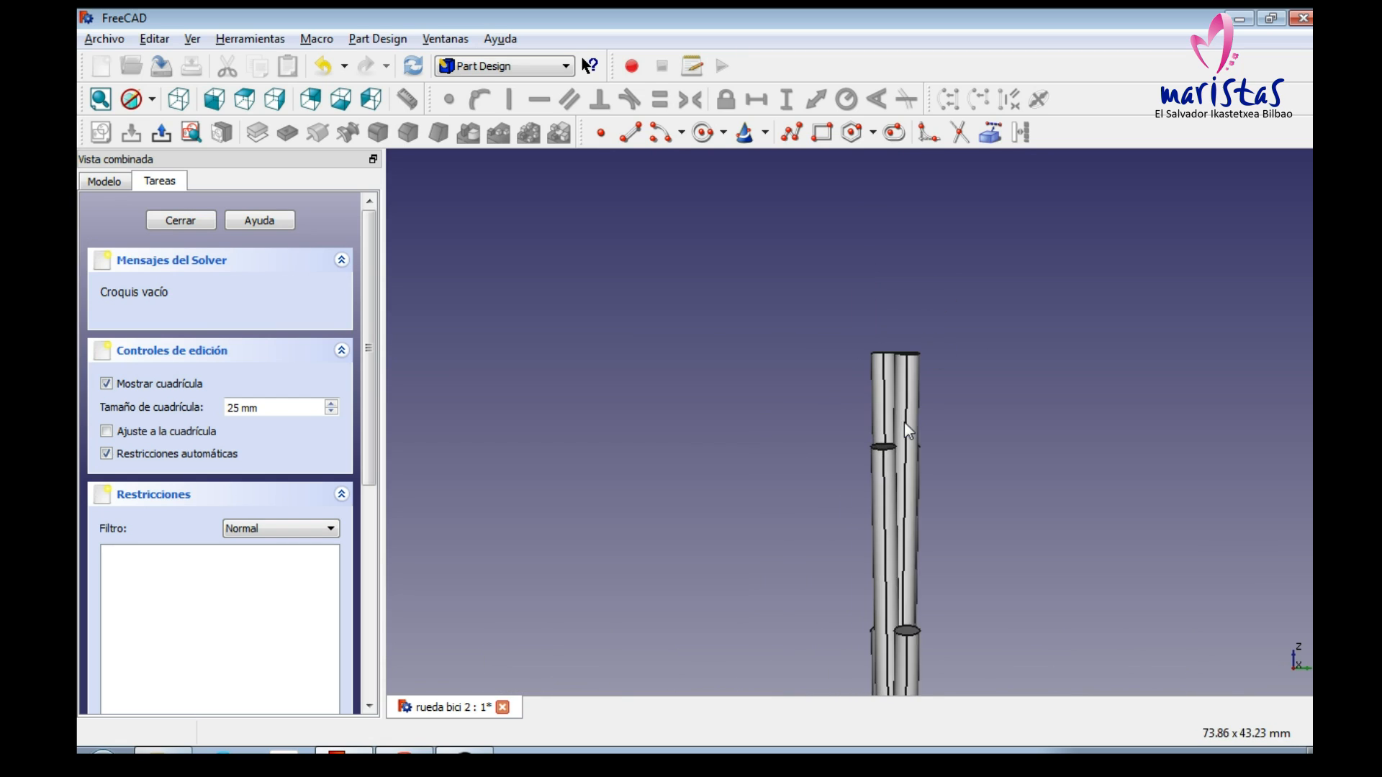
Step: Show the model in wireframe and sketch a horizontal line about 11 mm long across the uppermost spoke tips
middle_click_drag(771, 422, 663, 417)
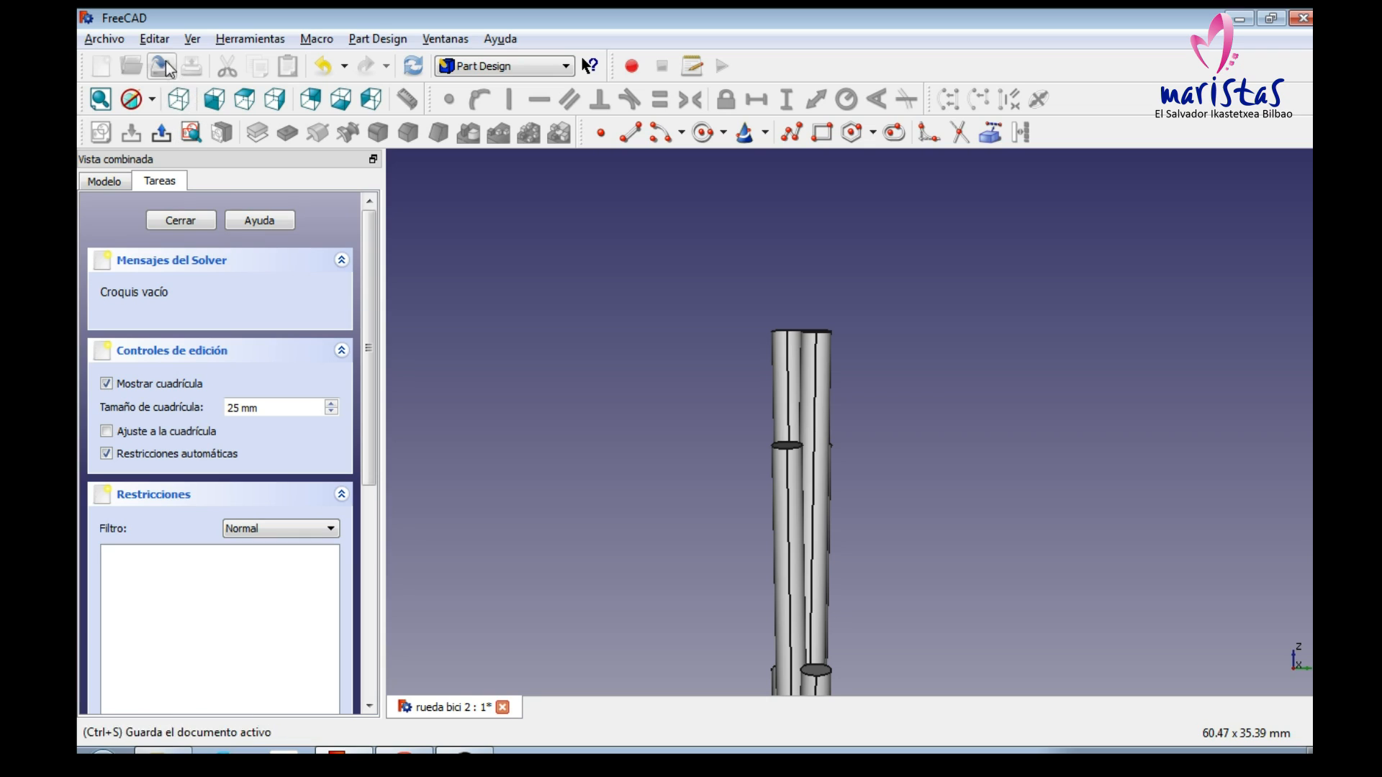
left_click(153, 99)
left_click(163, 193)
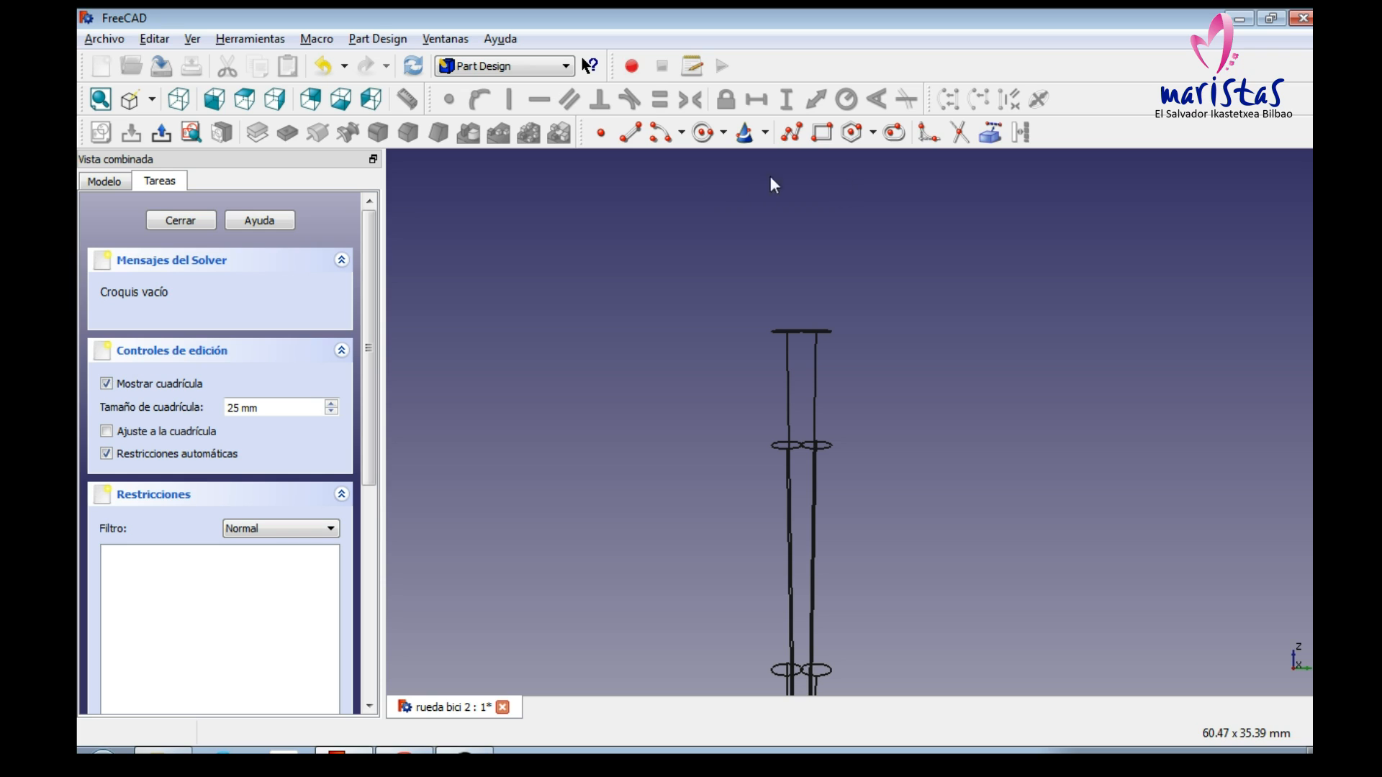
left_click(630, 132)
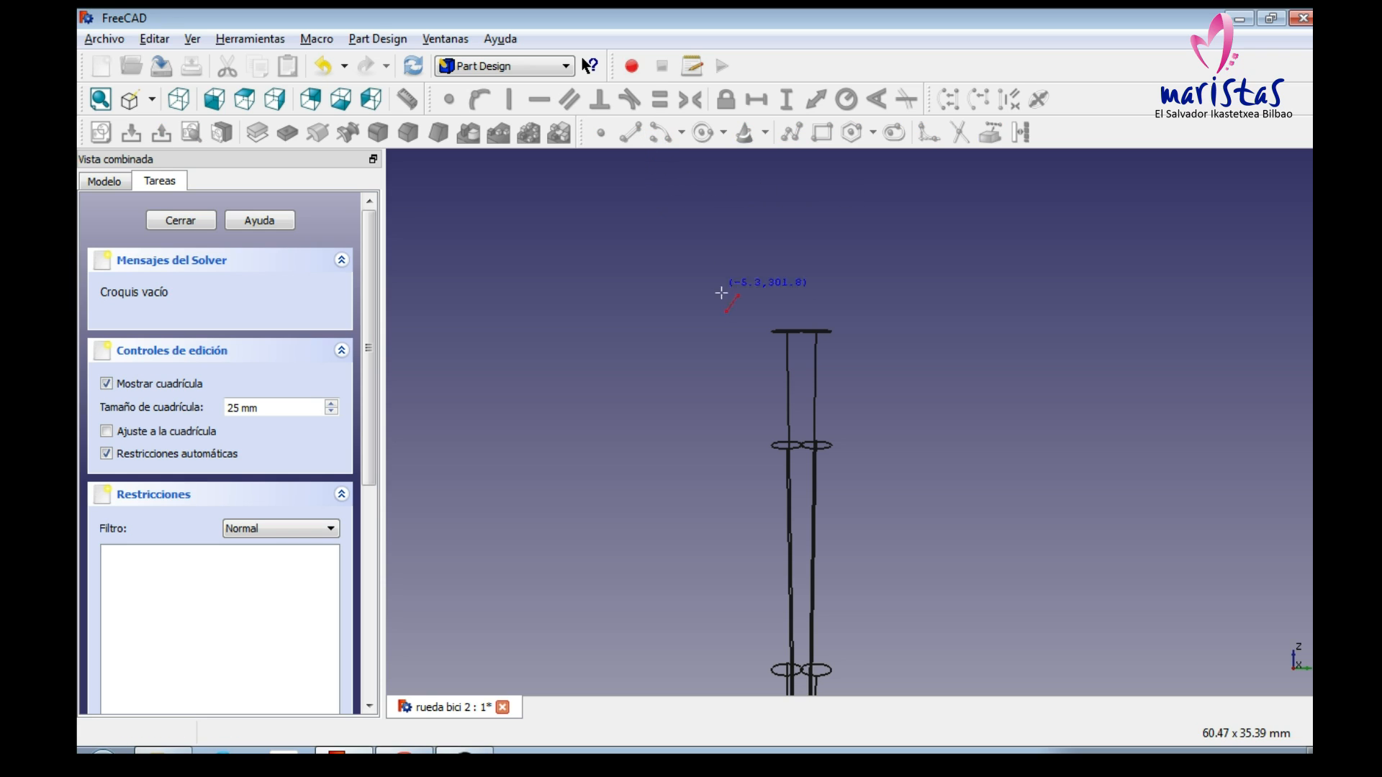
left_click(723, 343)
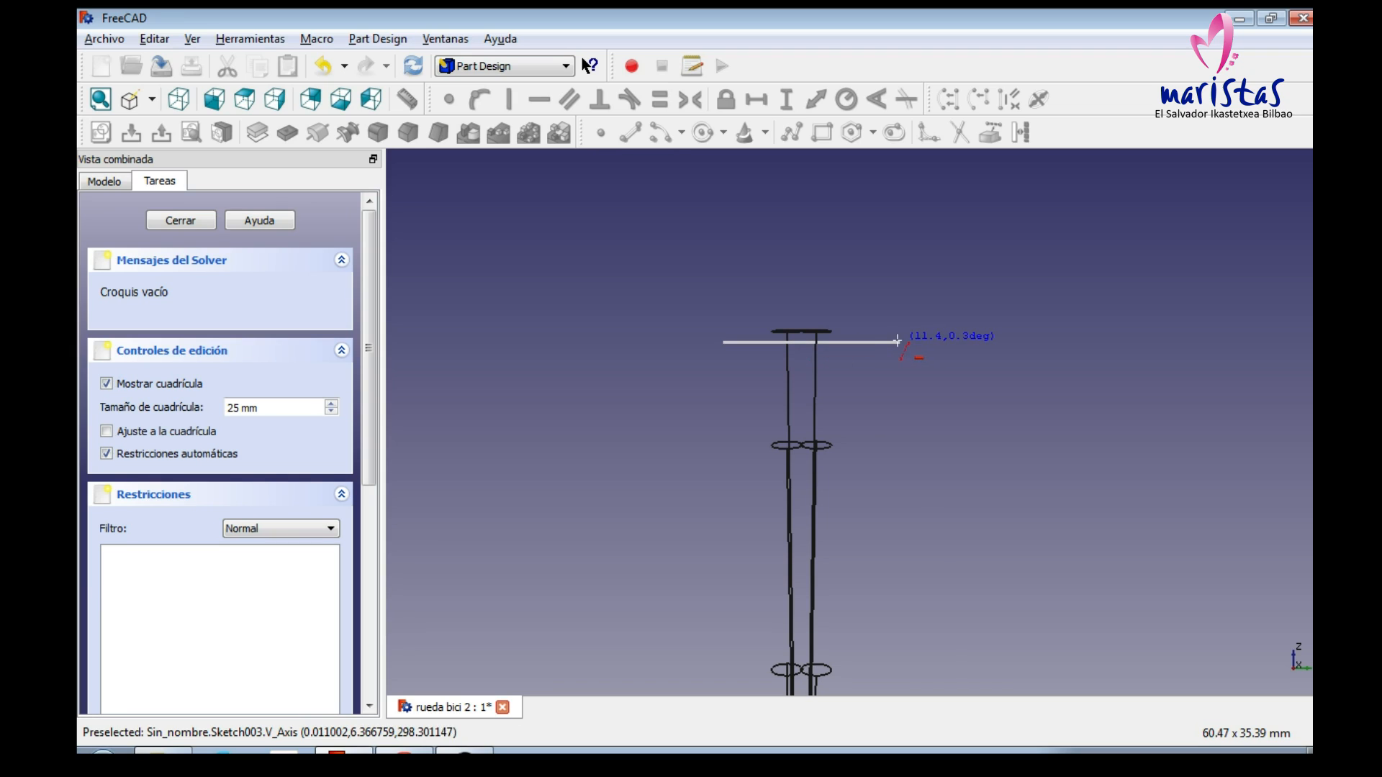
left_click(897, 342)
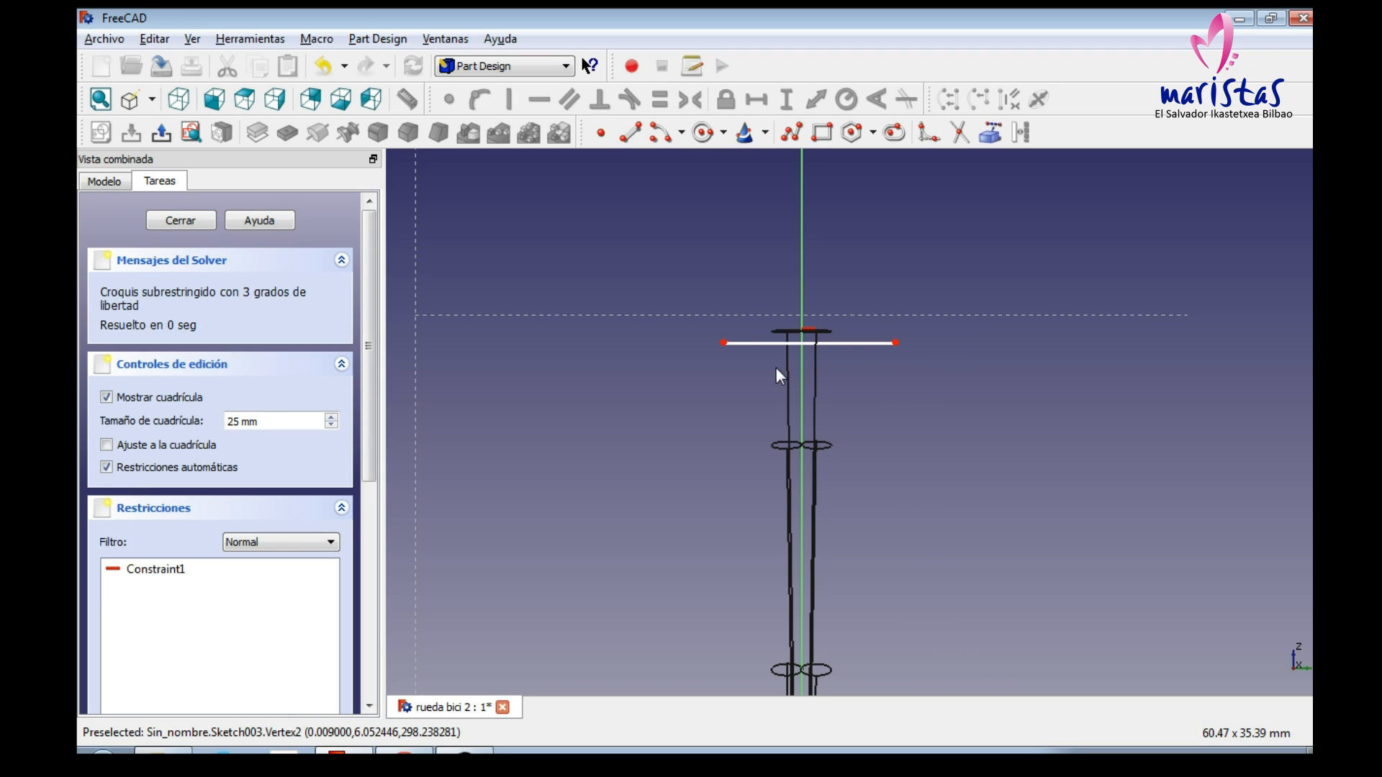
Step: Constrain the horizontal line at the spoke tips to a length of 30 mm
left_click(732, 344)
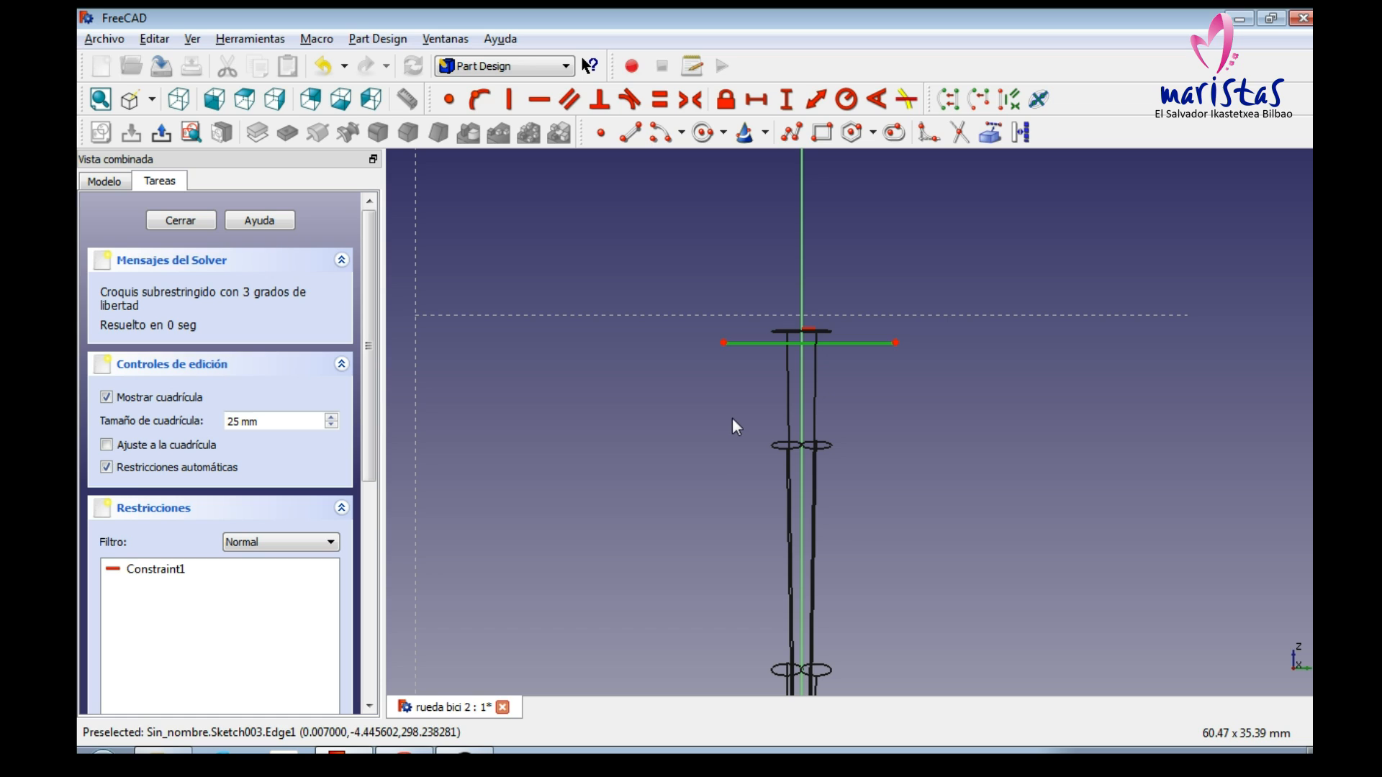
left_click(757, 99)
type("30")
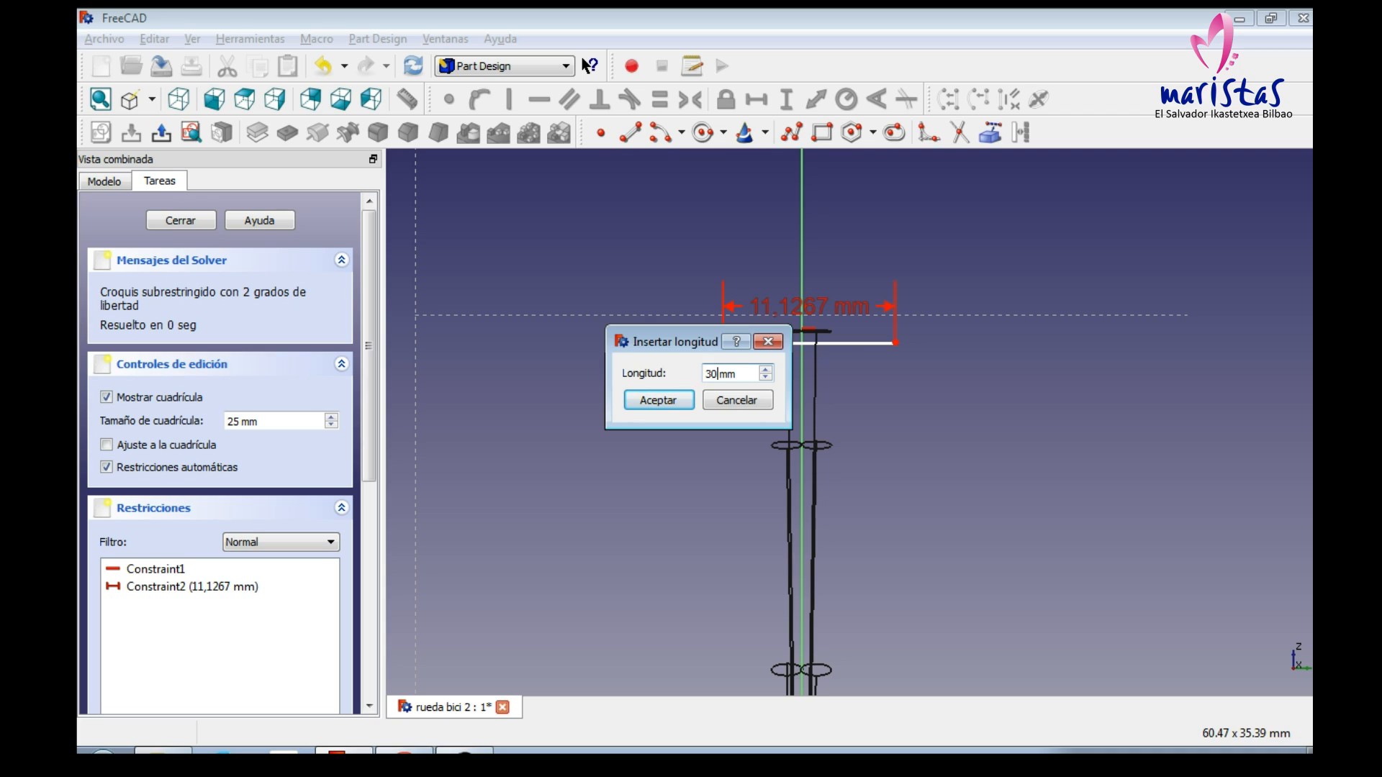
key("Return")
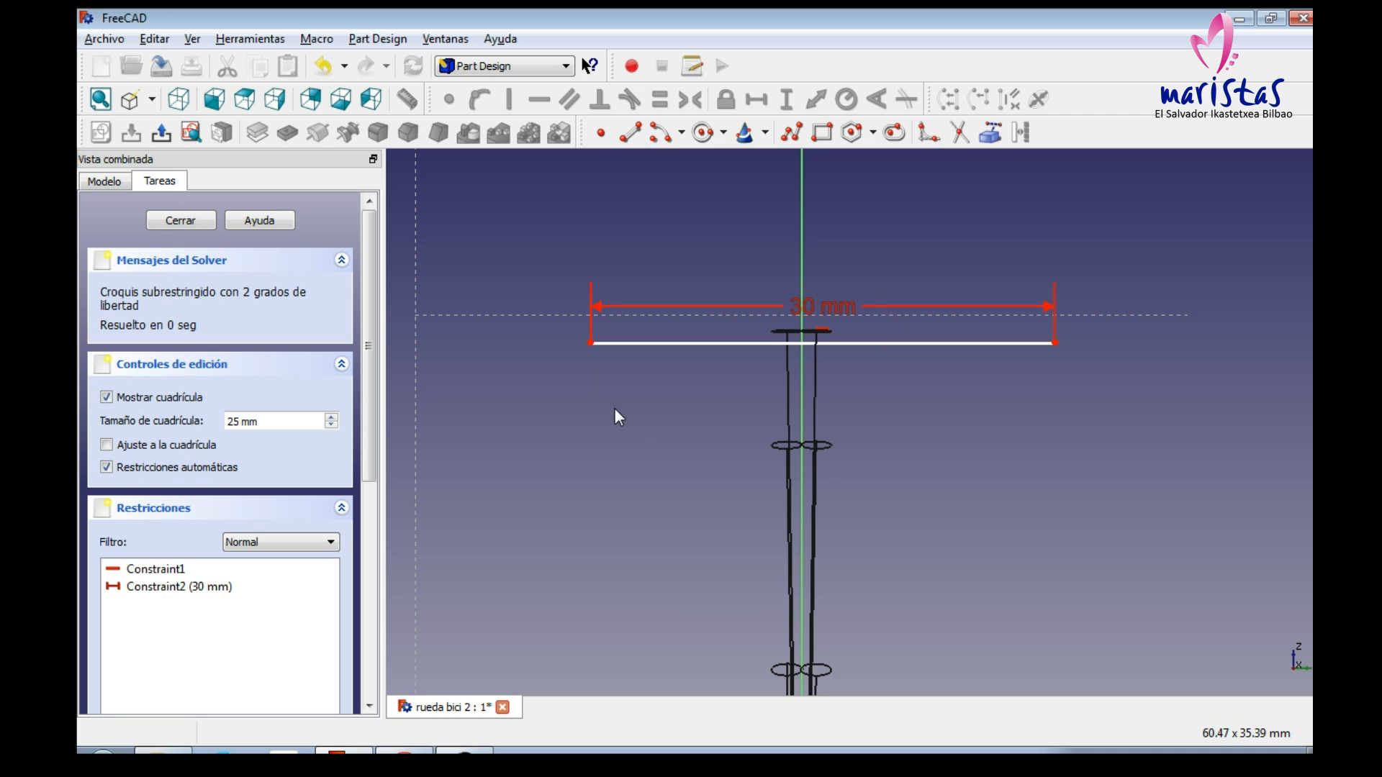
Step: Constrain the horizontal line's left endpoint to a vertical distance of 300 mm from the sketch origin at the hub centre
left_click(590, 343)
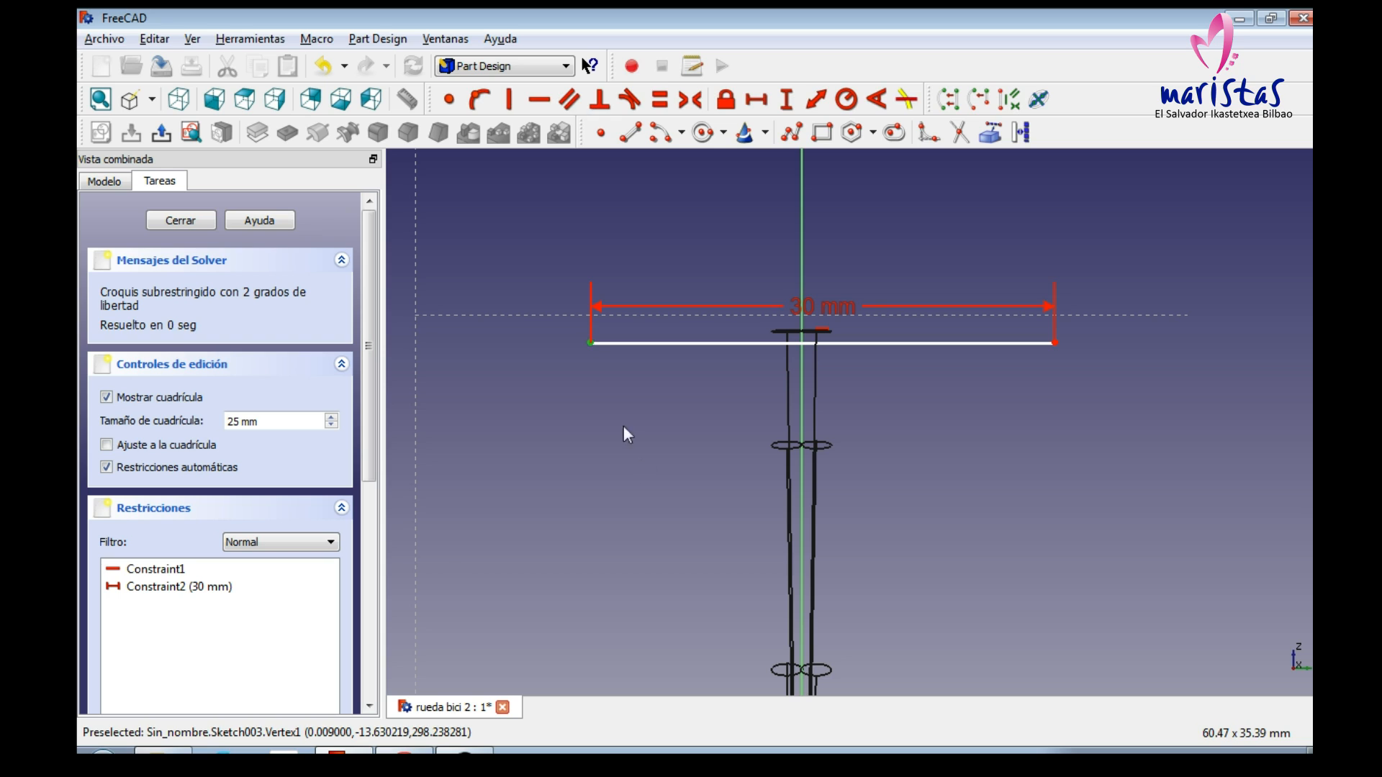
scroll(650, 496, "down", 3)
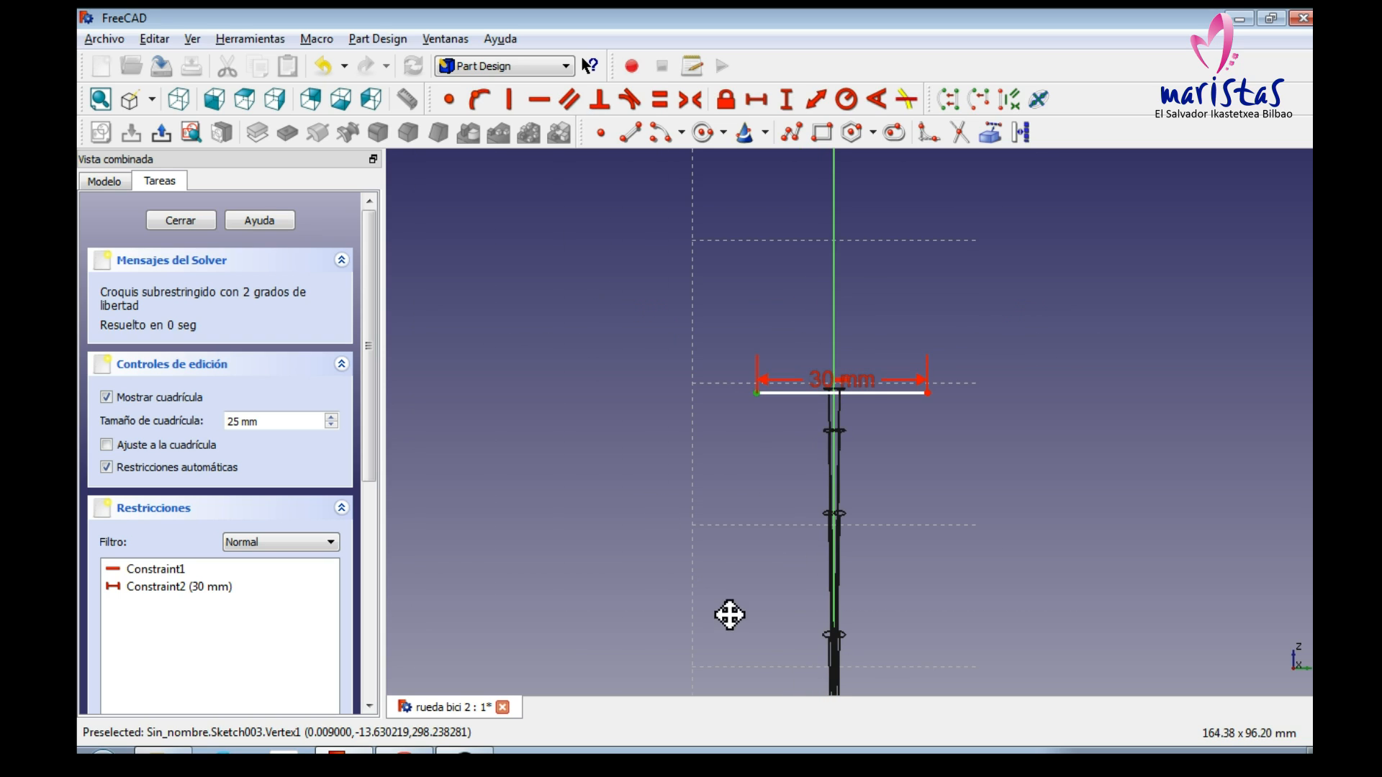
middle_click_drag(729, 614, 731, 432)
scroll(731, 549, "down", 5)
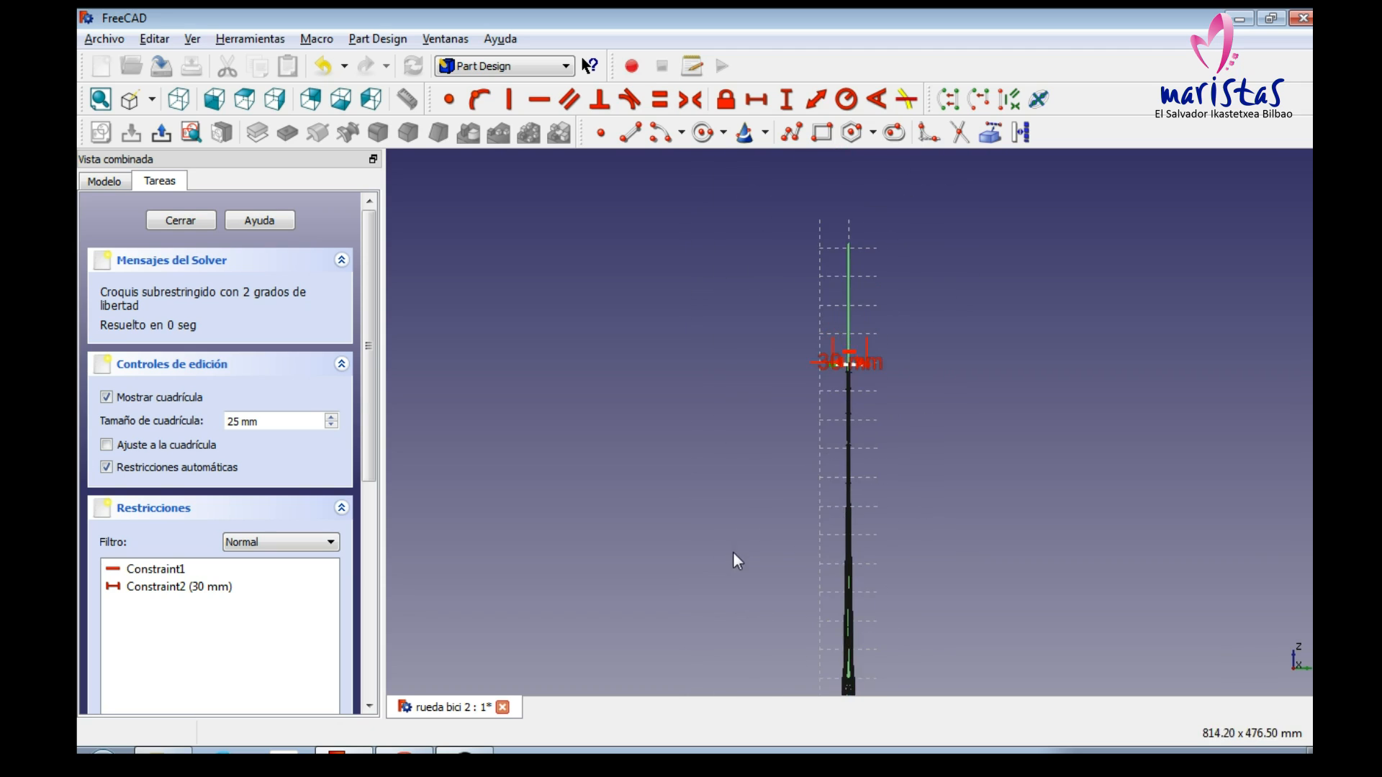
scroll(734, 560, "down", 5)
mouse_move(736, 563)
middle_mouse_down()
mouse_move(761, 577)
mouse_move(731, 424)
middle_mouse_up()
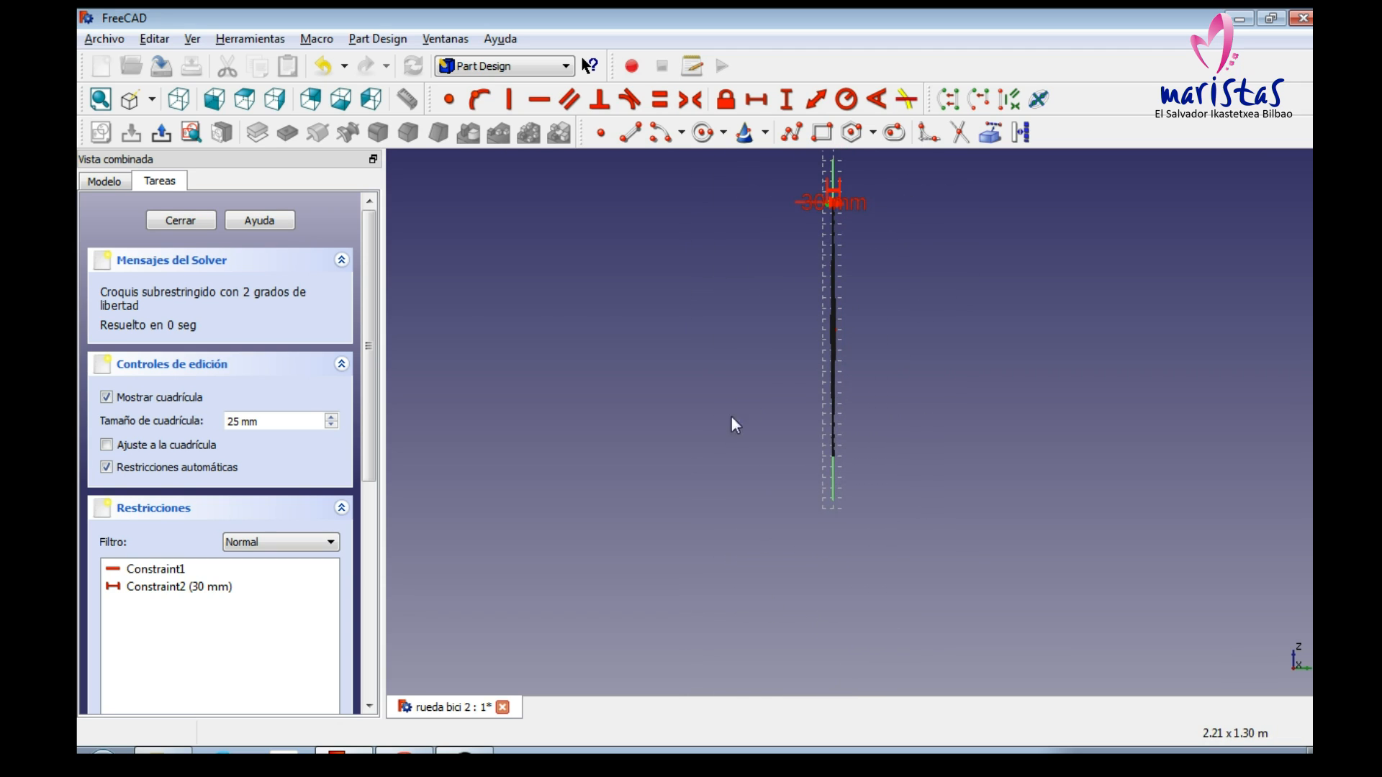
scroll(743, 515, "up", 7)
middle_click_drag(691, 571, 711, 393)
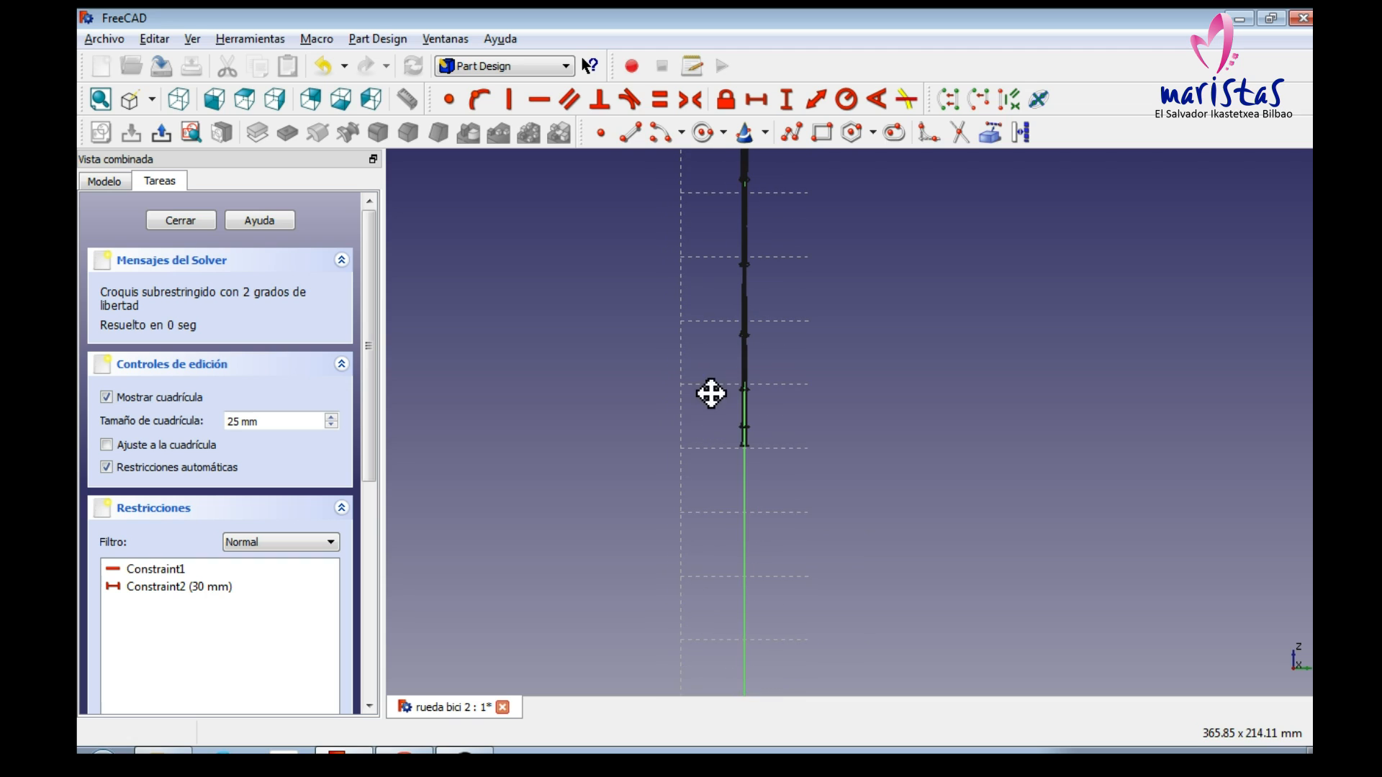
middle_click_drag(652, 231, 683, 579)
scroll(670, 370, "down", 1)
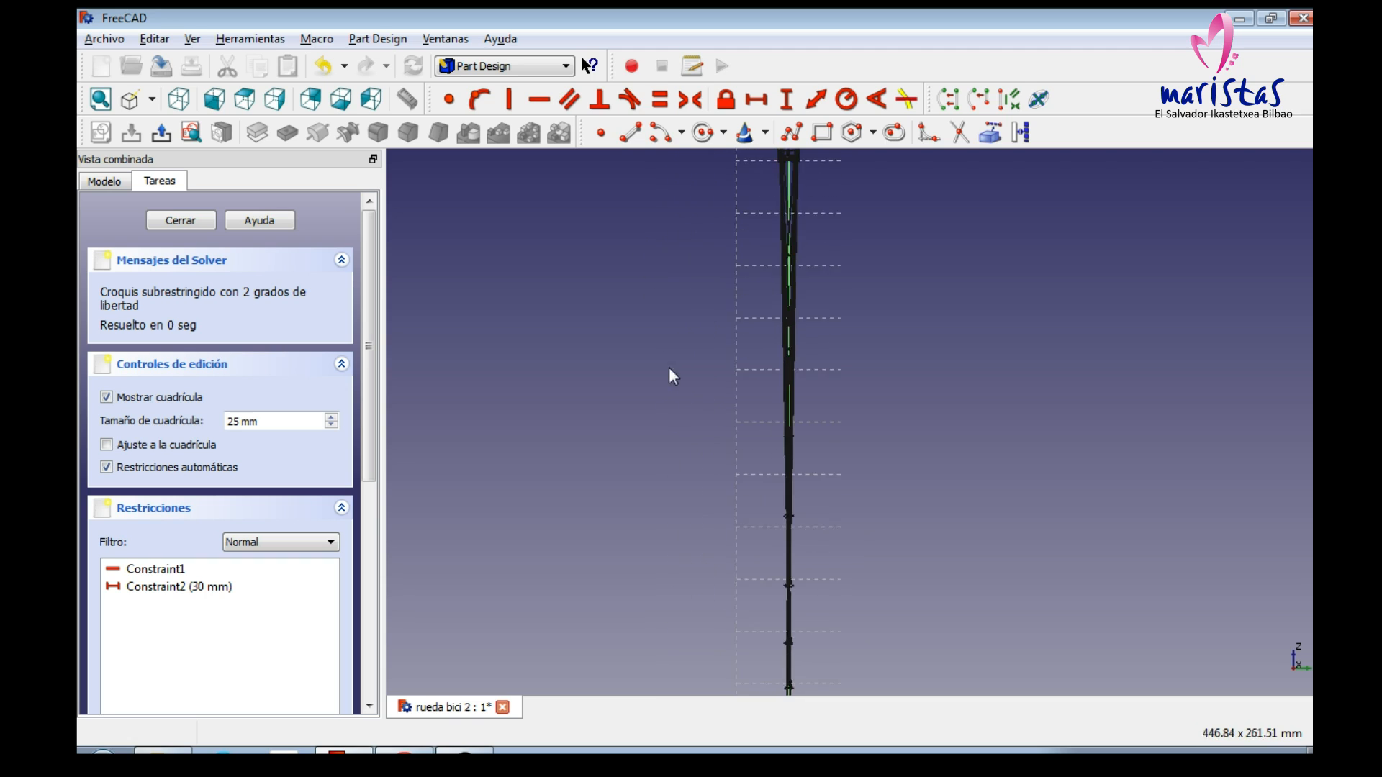
scroll(697, 291, "up", 1)
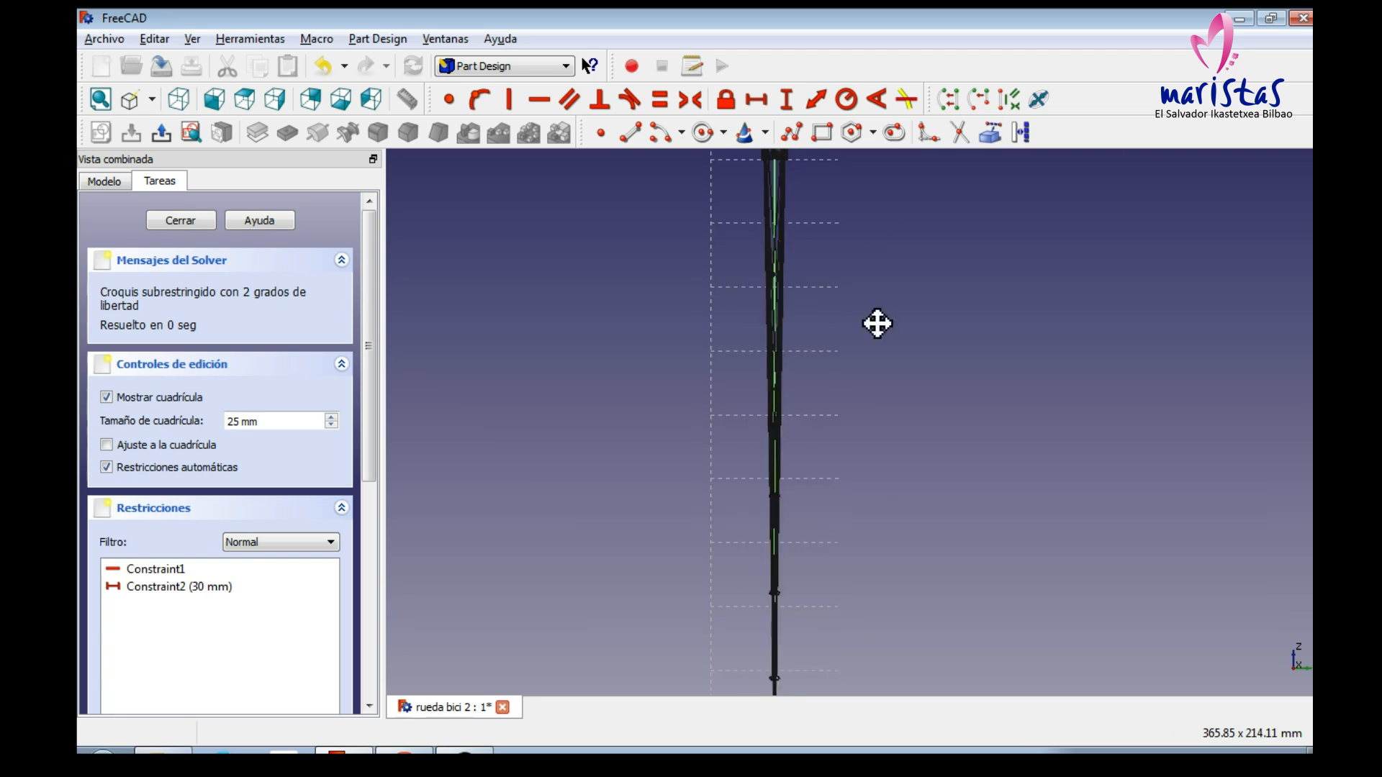
mouse_move(877, 324)
middle_mouse_down()
mouse_move(866, 552)
mouse_move(821, 484)
middle_mouse_up()
scroll(818, 475, "up", 4)
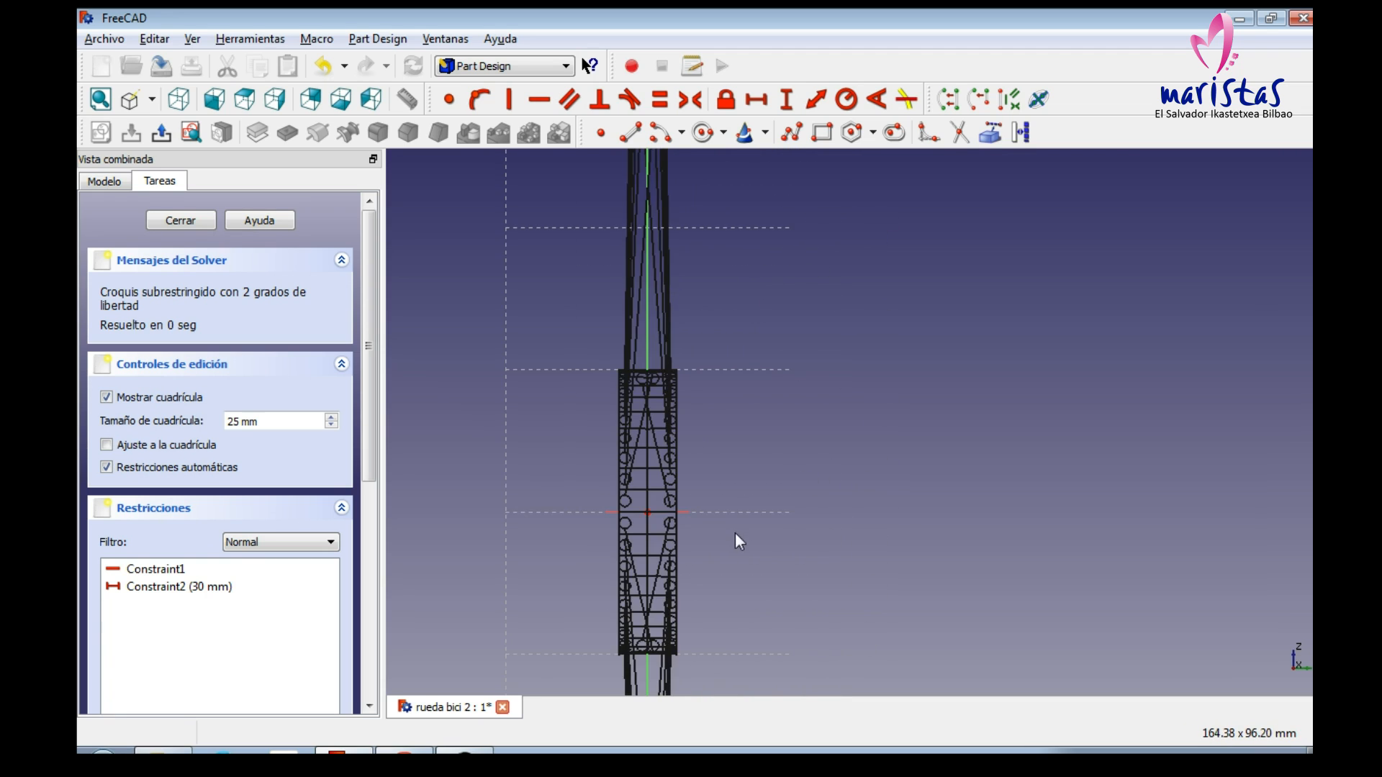
scroll(882, 520, "up", 5)
mouse_move(839, 567)
middle_mouse_down()
mouse_move(928, 481)
mouse_move(840, 415)
middle_mouse_up()
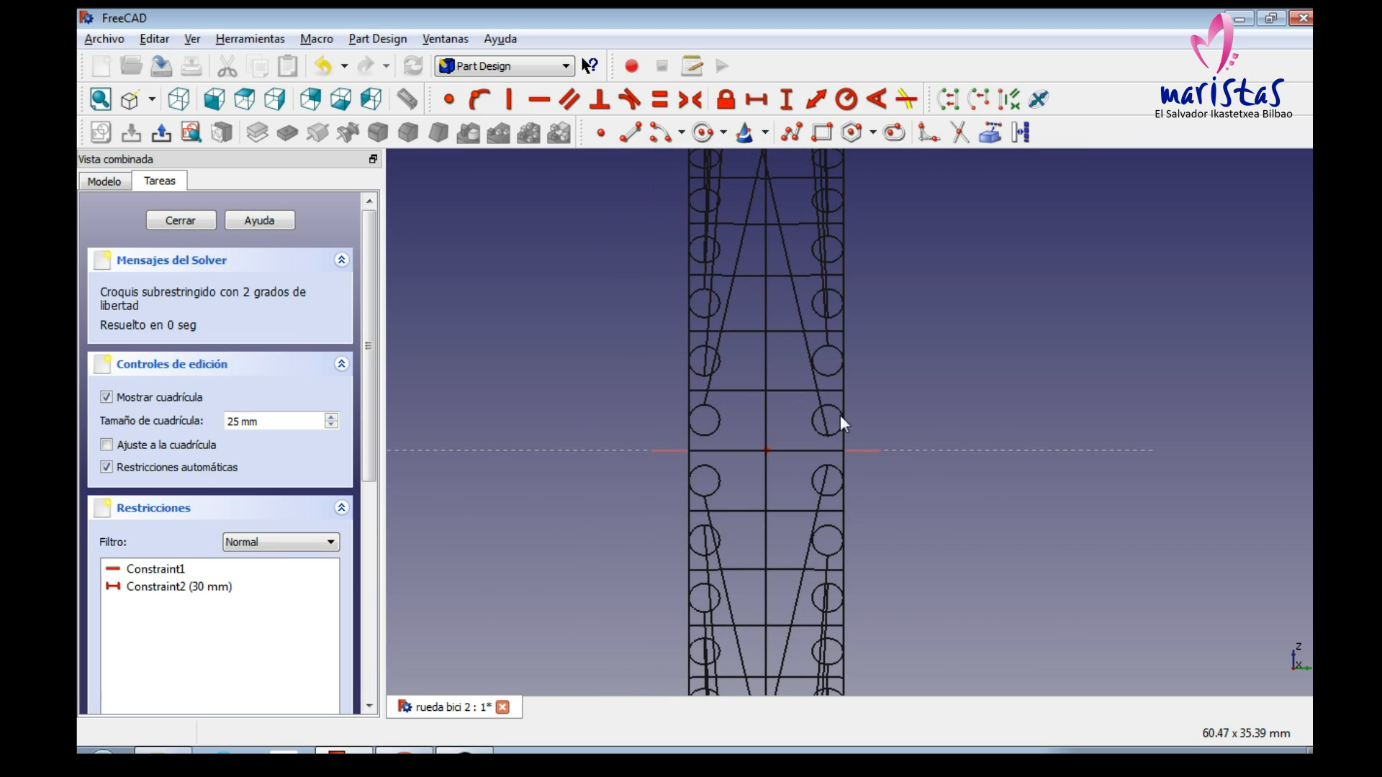
scroll(767, 451, "down", 8)
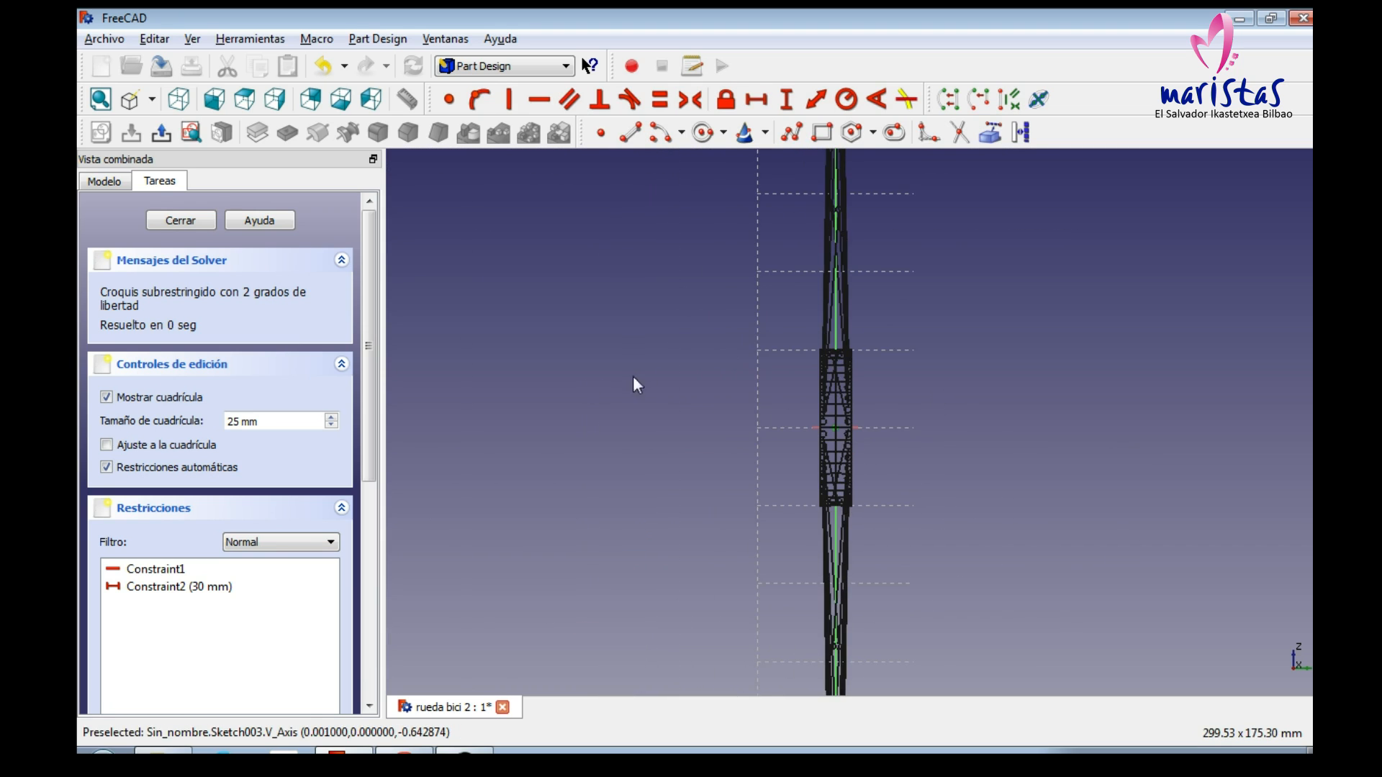
scroll(733, 329, "down", 9)
middle_click_drag(753, 299, 709, 463)
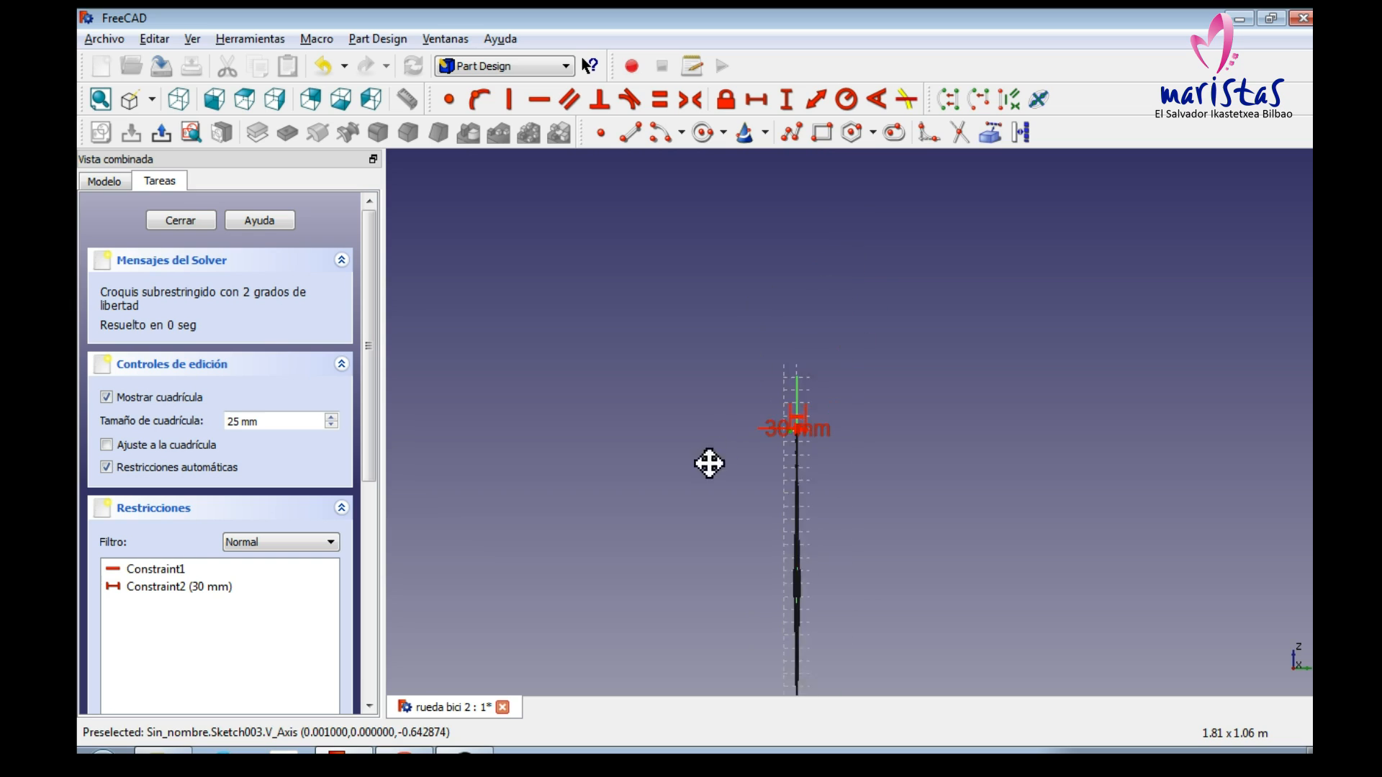
scroll(709, 464, "up", 5)
middle_click_drag(568, 525, 676, 439)
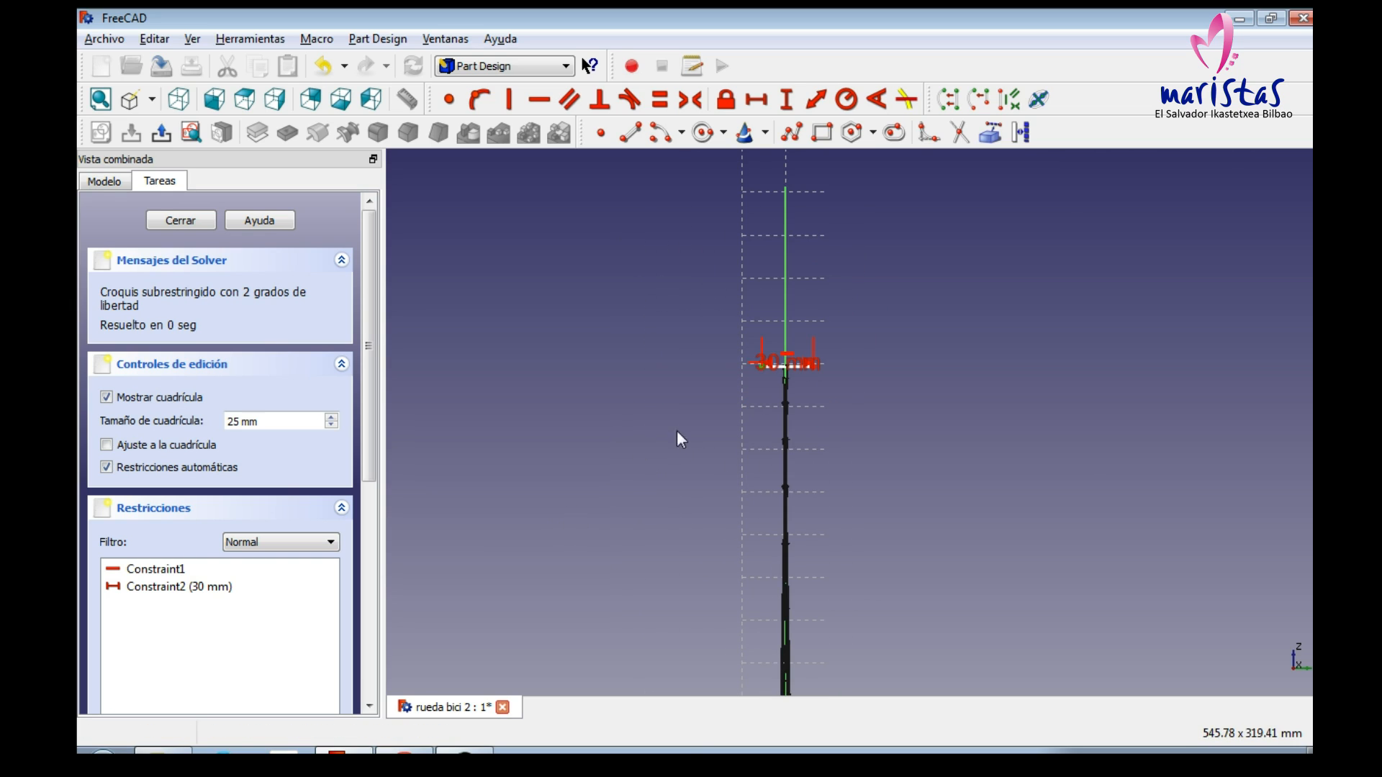
left_click(785, 99)
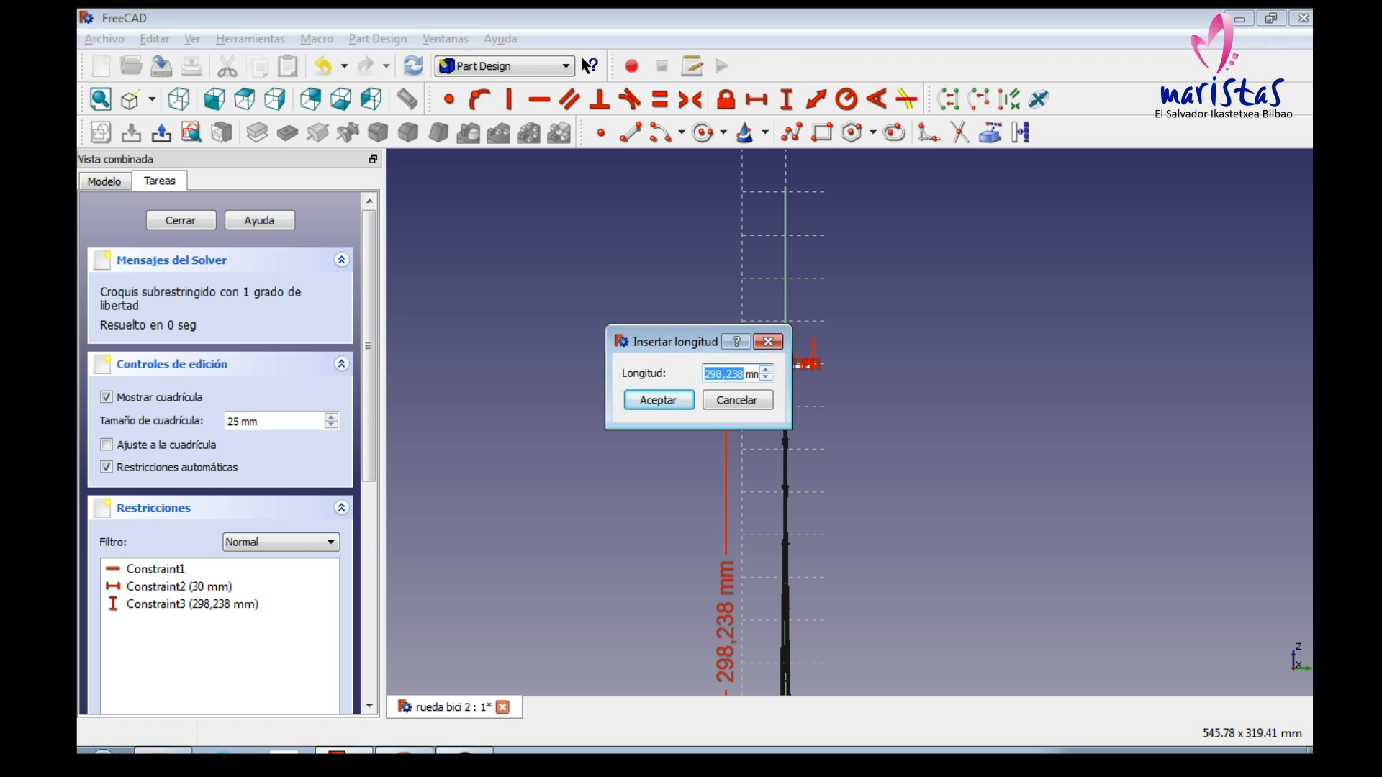
type("300")
key("Return")
Step: Make the two endpoints of the 30 mm line symmetric about the vertical axis
scroll(766, 370, "up", 4)
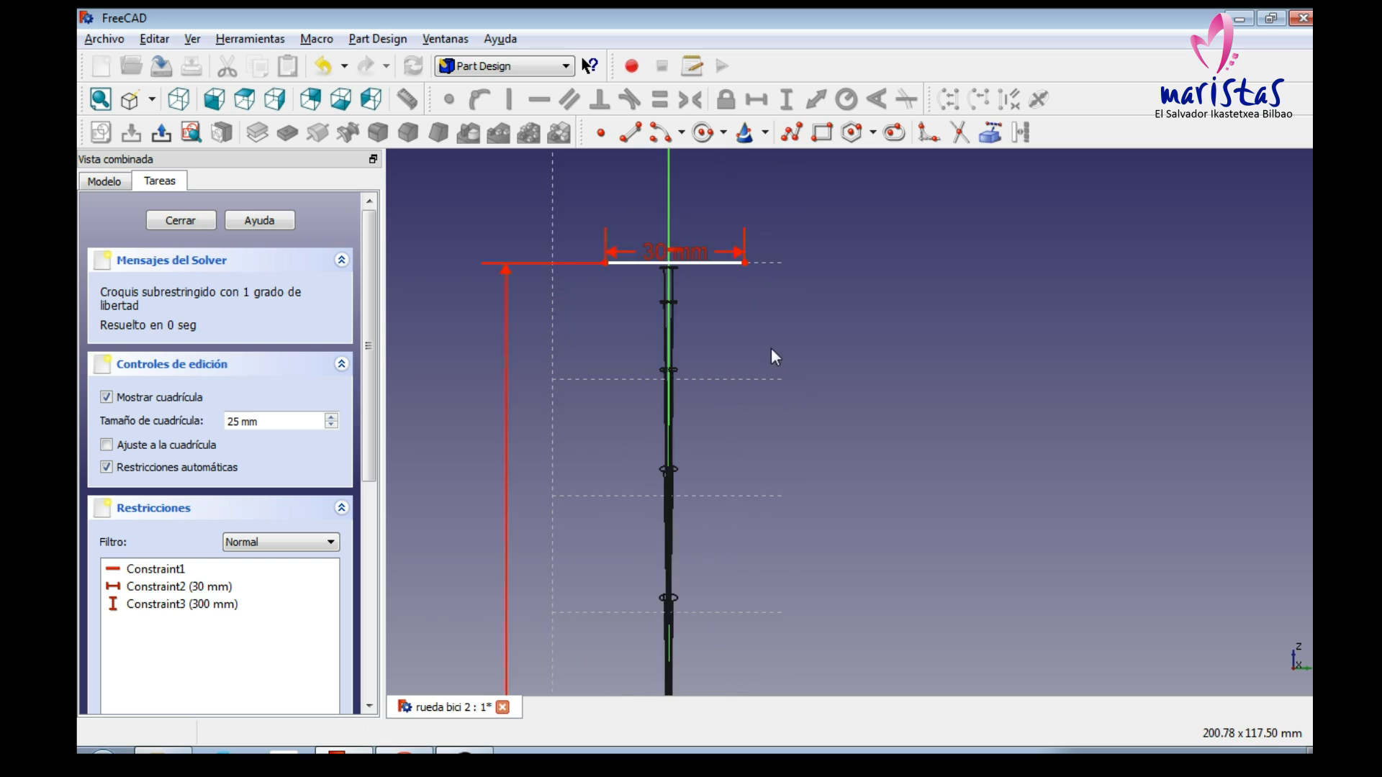
mouse_move(771, 348)
middle_mouse_down()
mouse_move(694, 299)
mouse_move(858, 407)
middle_mouse_up()
scroll(858, 407, "up", 3)
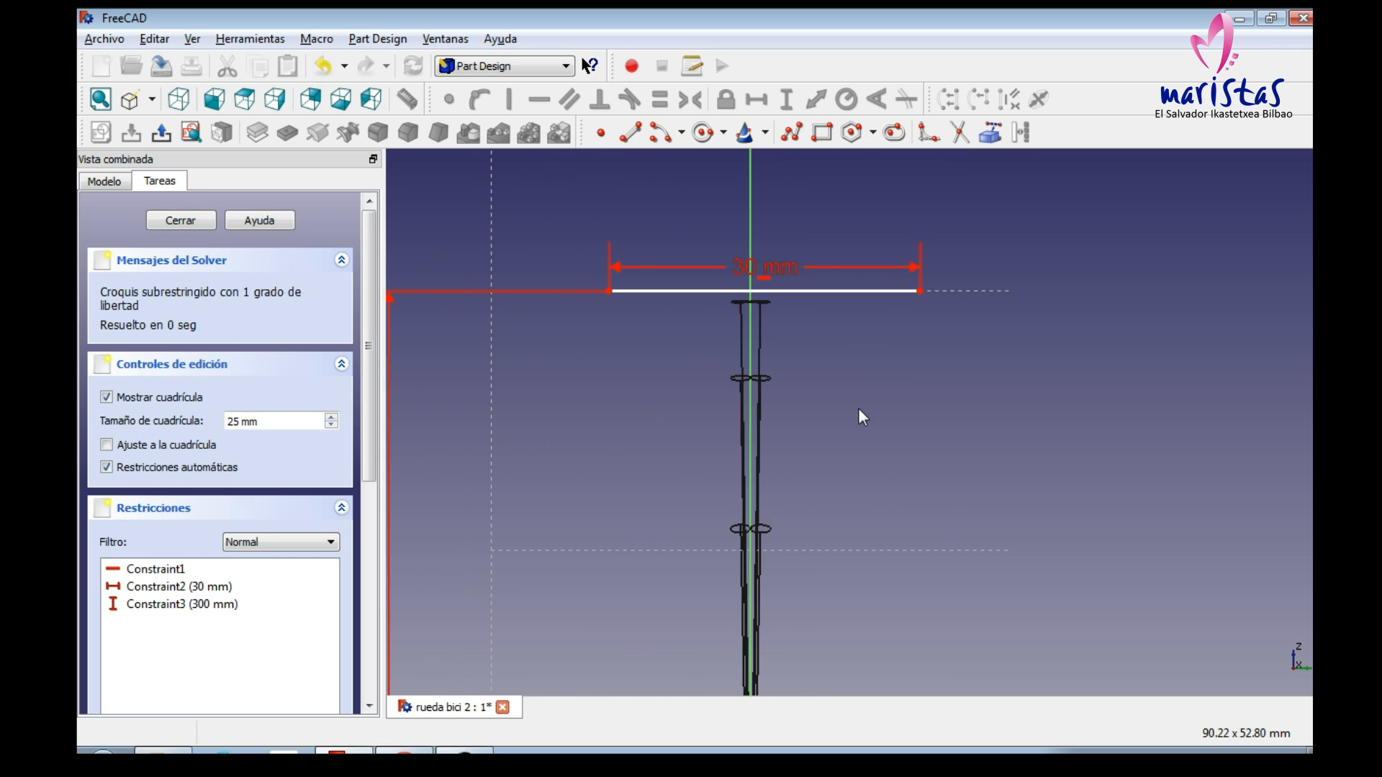
scroll(858, 408, "up", 1)
scroll(853, 408, "down", 2)
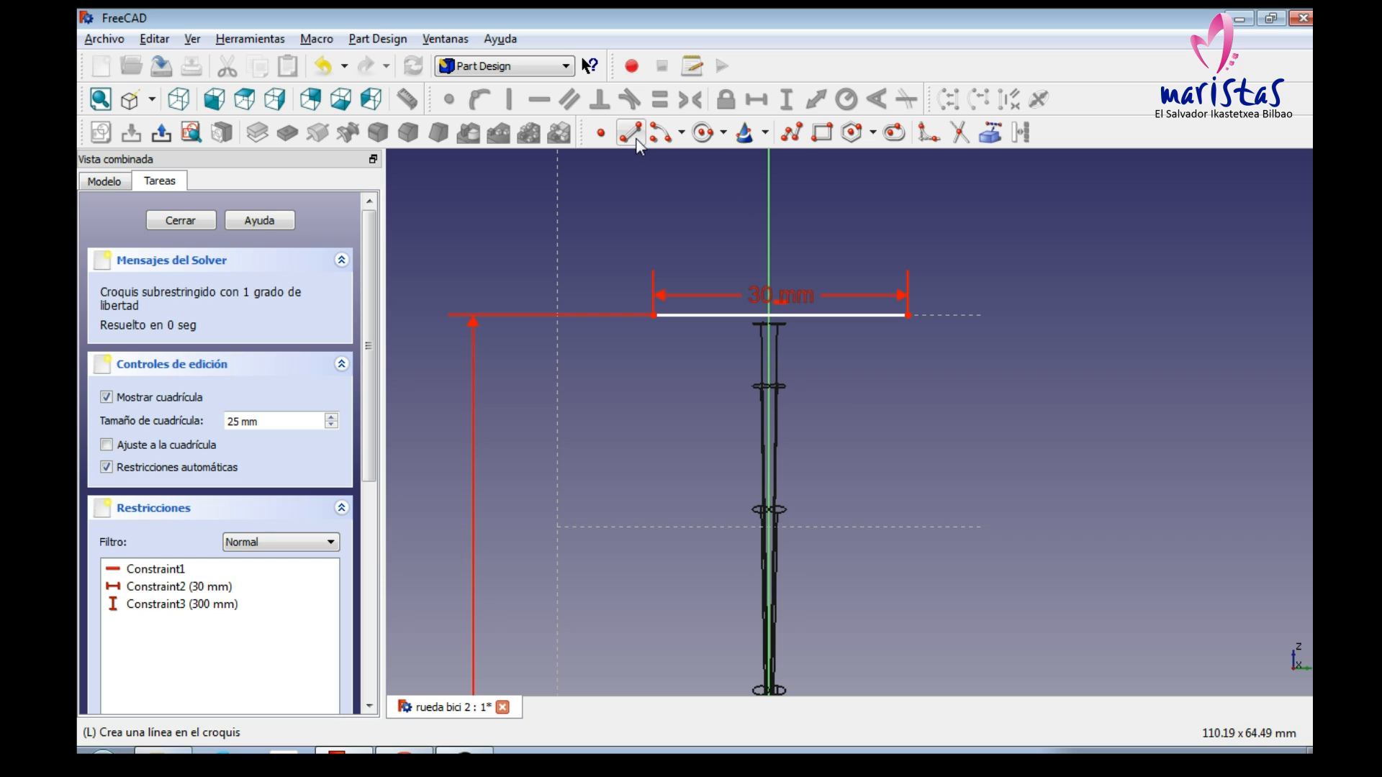
left_click(654, 315)
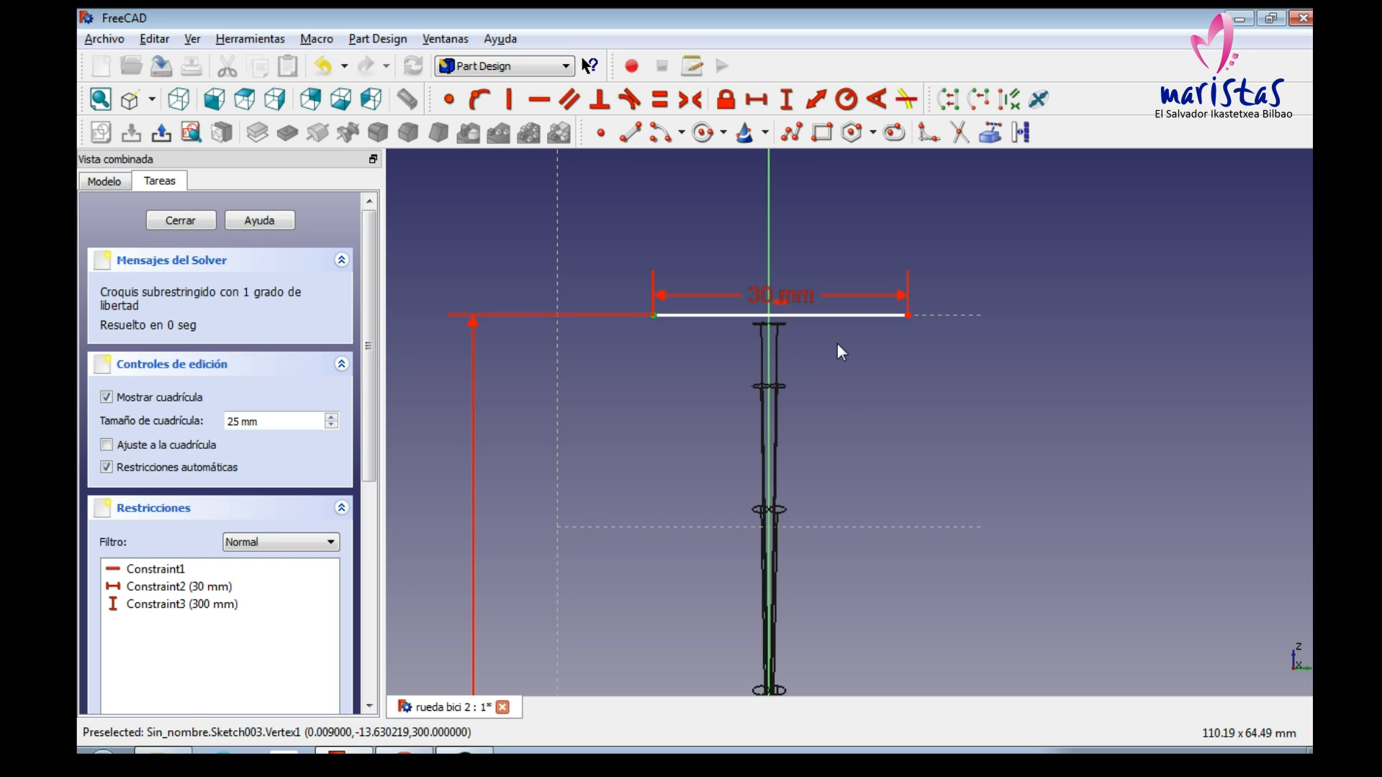
left_click(908, 316)
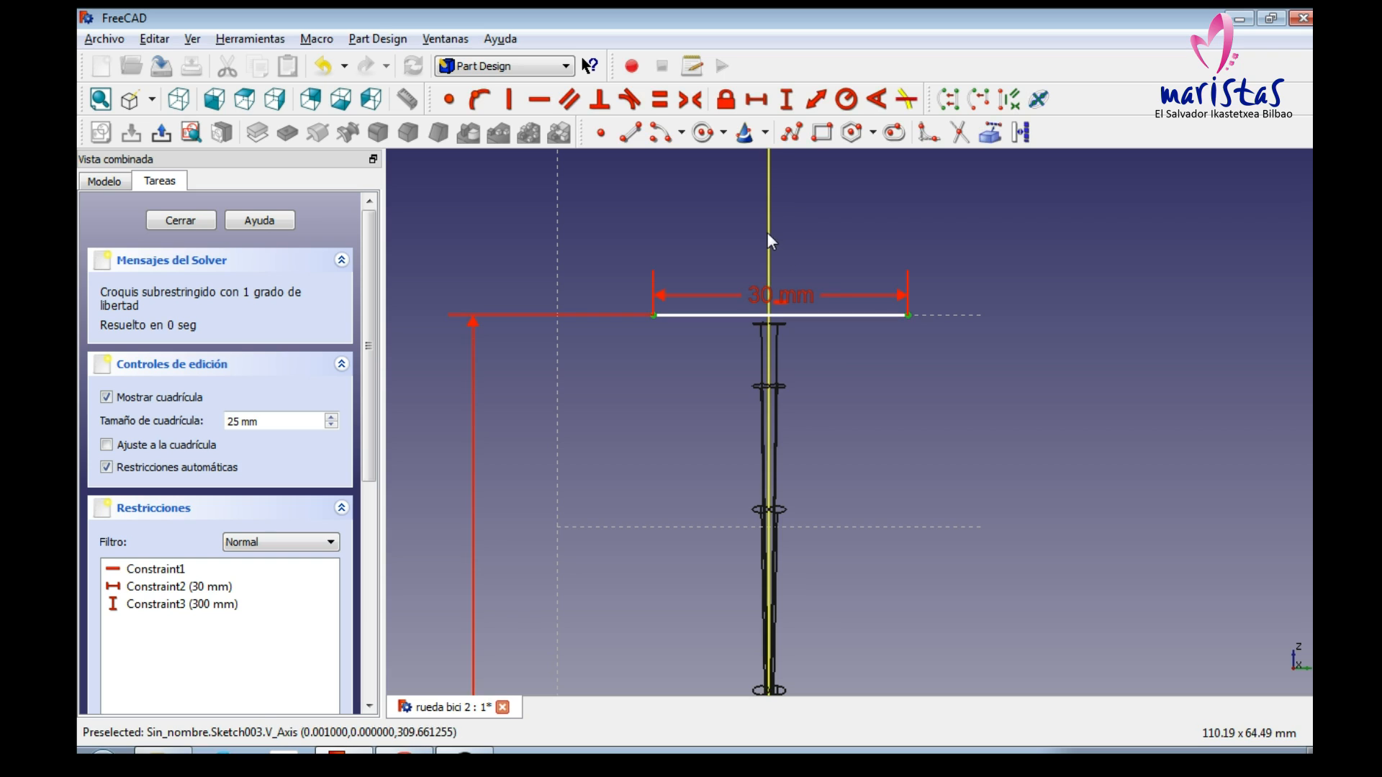
left_click(757, 237)
left_click(690, 99)
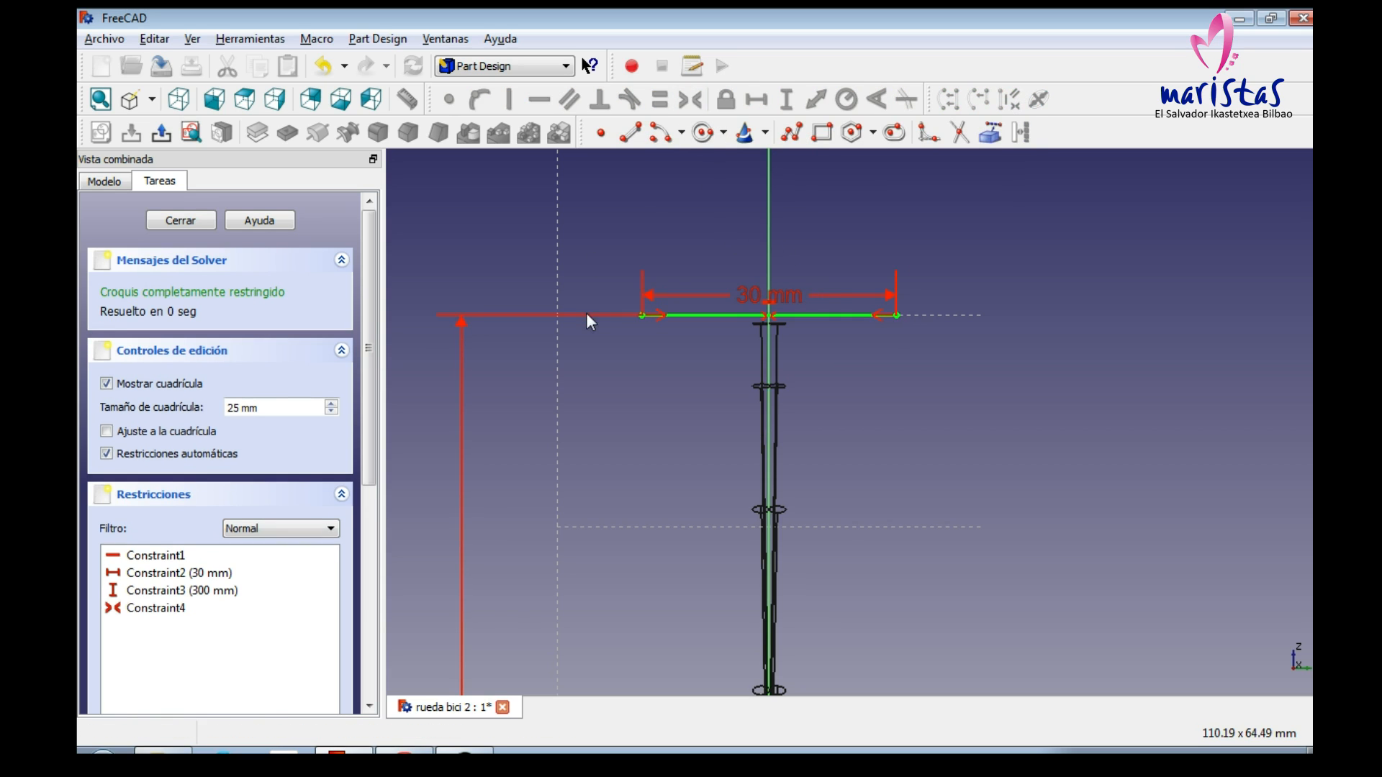
Step: Sketch a vertical line about 8.4 mm long upwards from the left endpoint of the 30 mm line
left_click(631, 132)
left_click(642, 314)
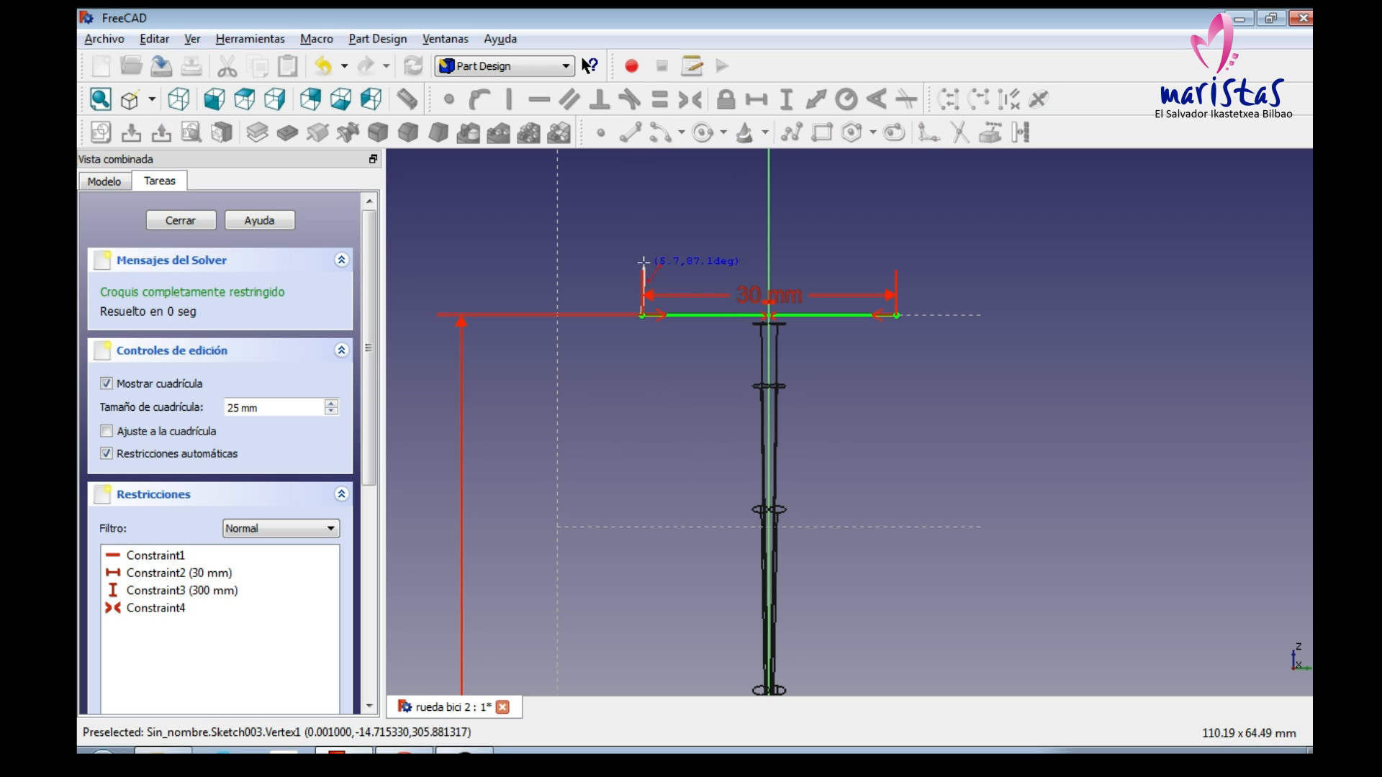
left_click(642, 243)
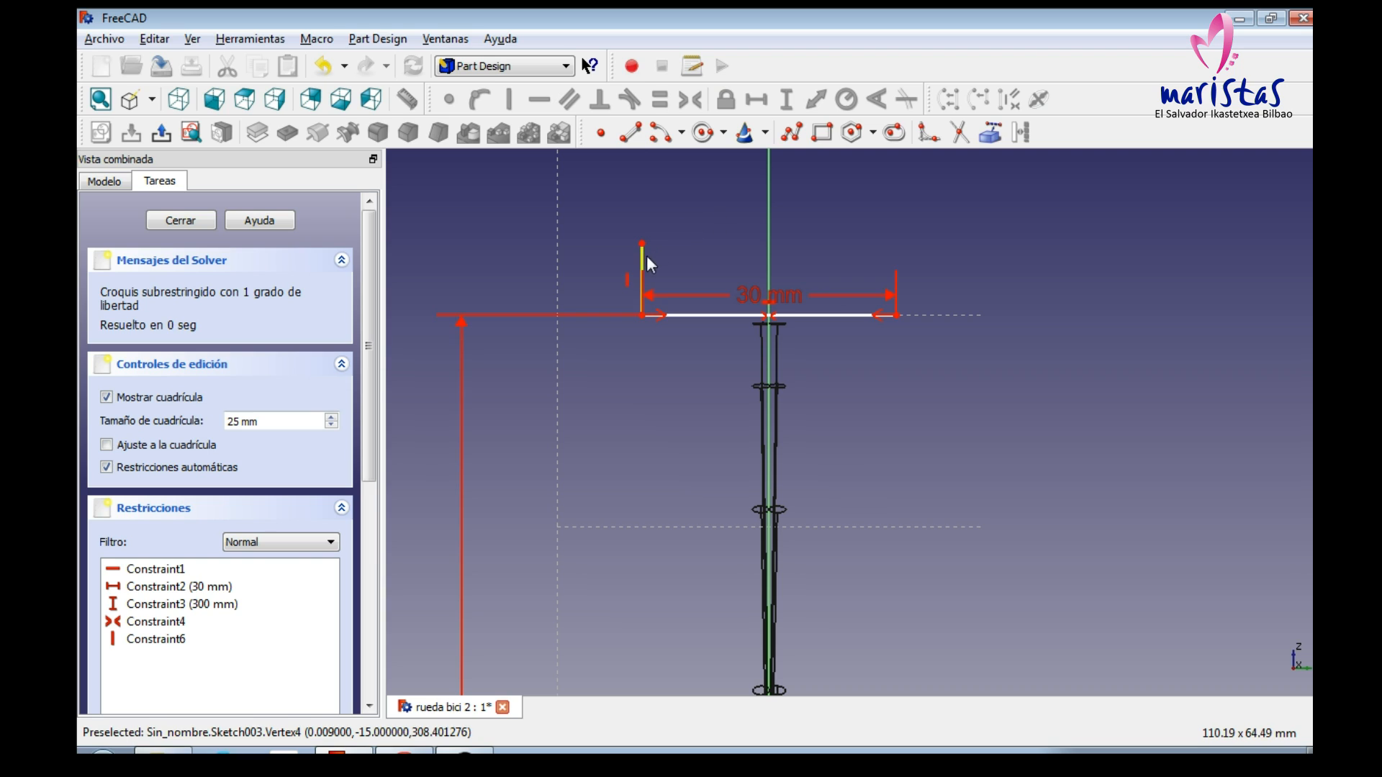
right_click(643, 257)
Step: Constrain the vertical line at the left end of the profile to a length of 20 mm
left_click(642, 256)
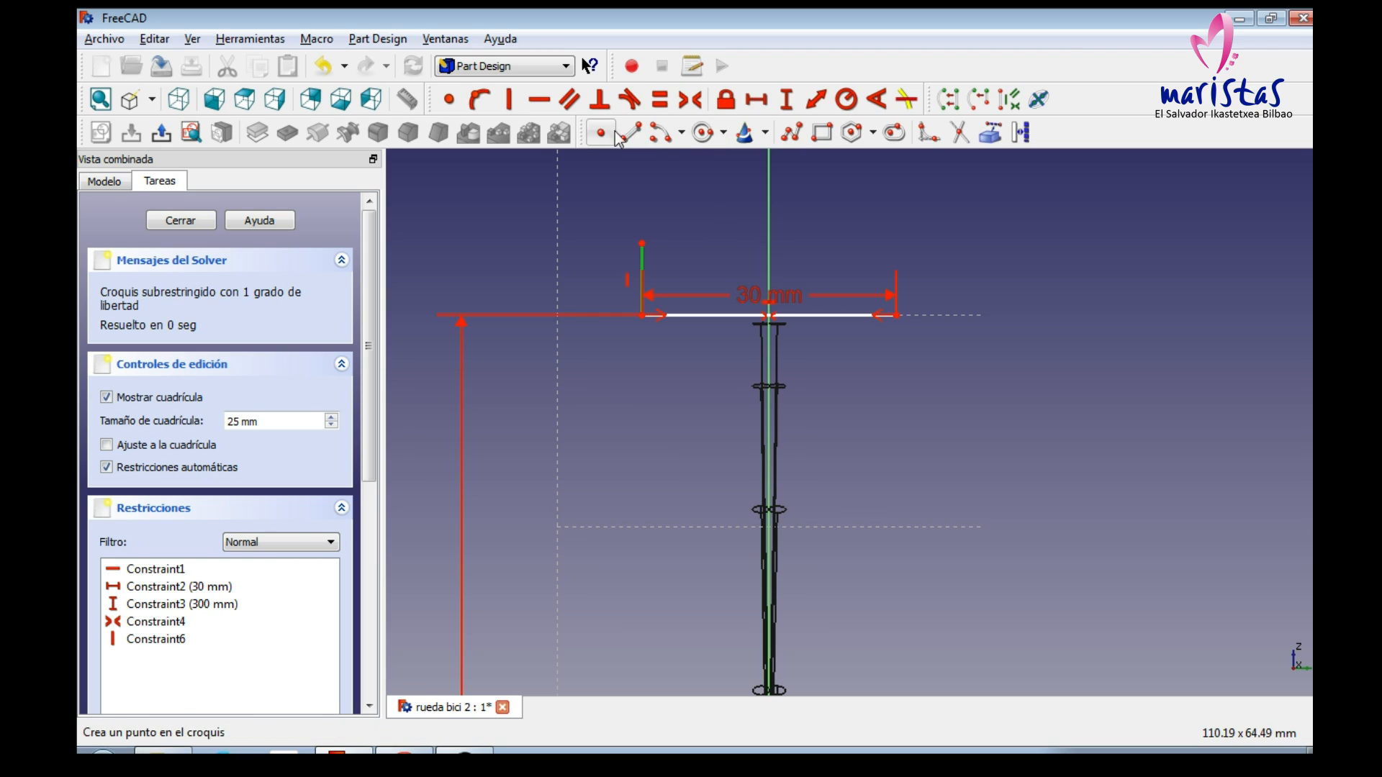
left_click(786, 99)
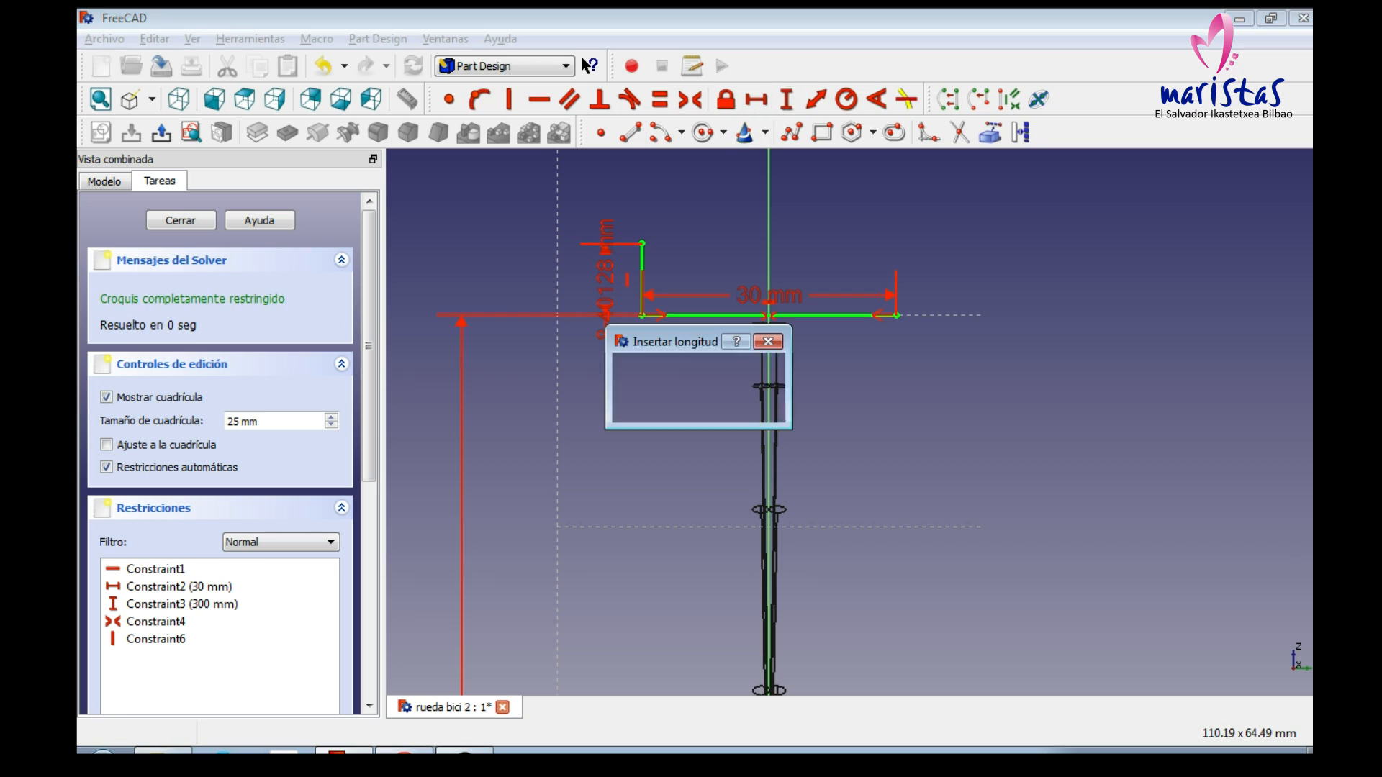
type("20")
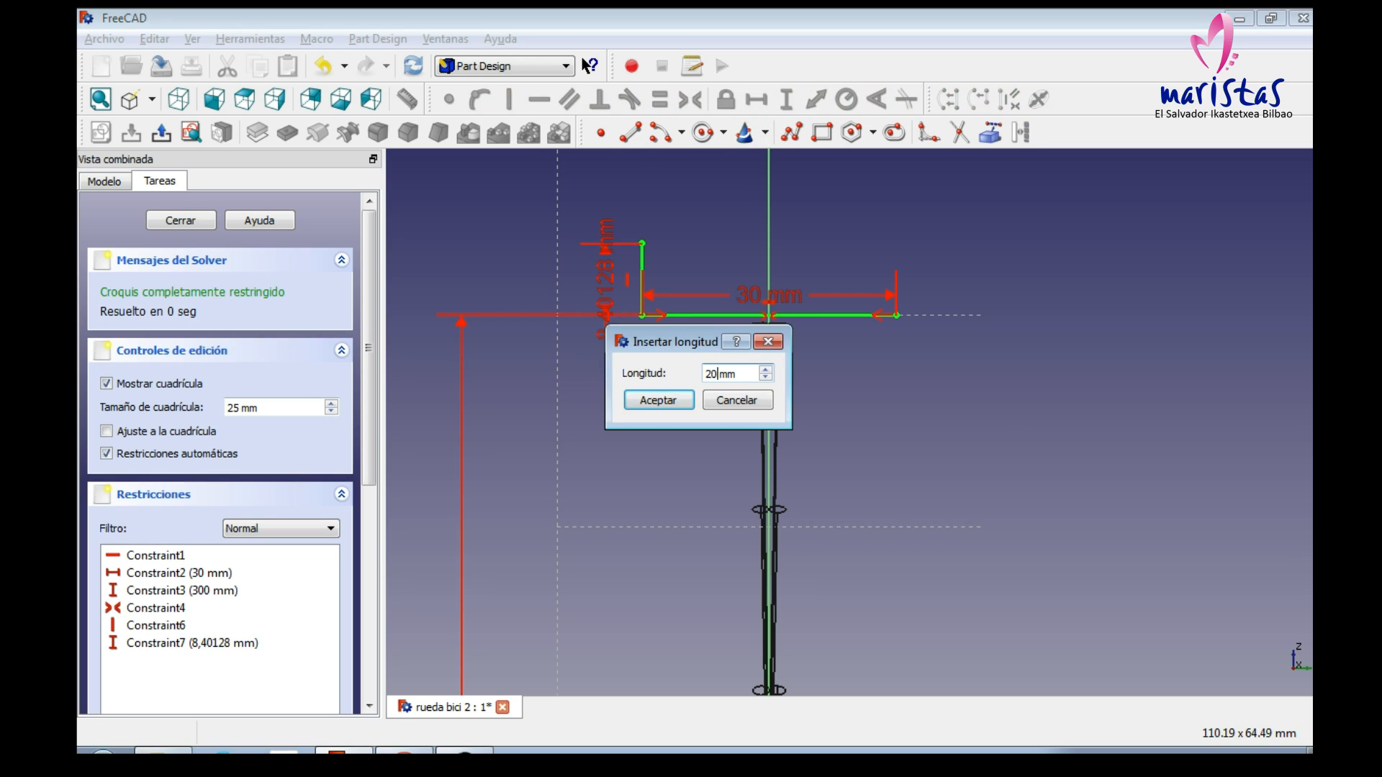
type("0")
key("Return")
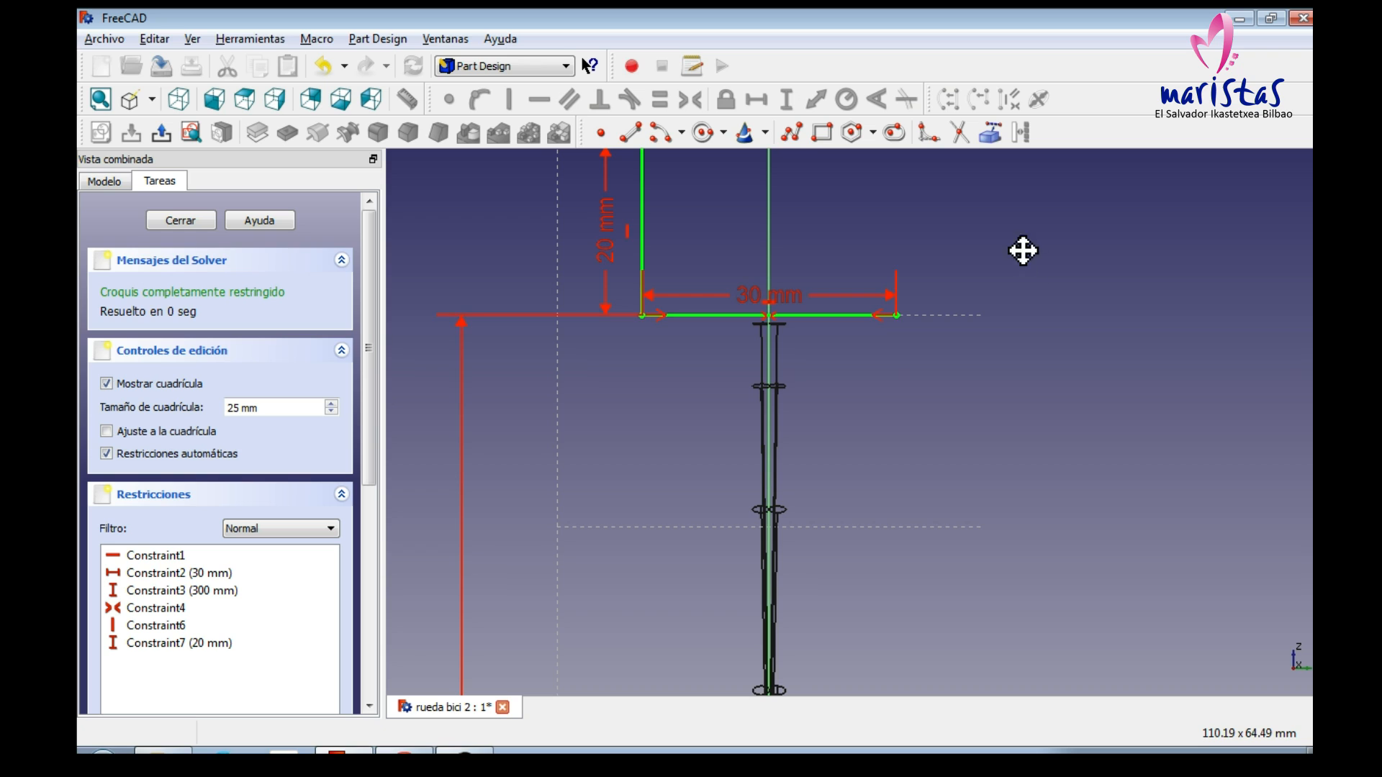
Step: Sketch a vertical line upwards from the right endpoint of the 30 mm line and constrain its length to 20 mm
middle_click_drag(1023, 250, 1017, 355)
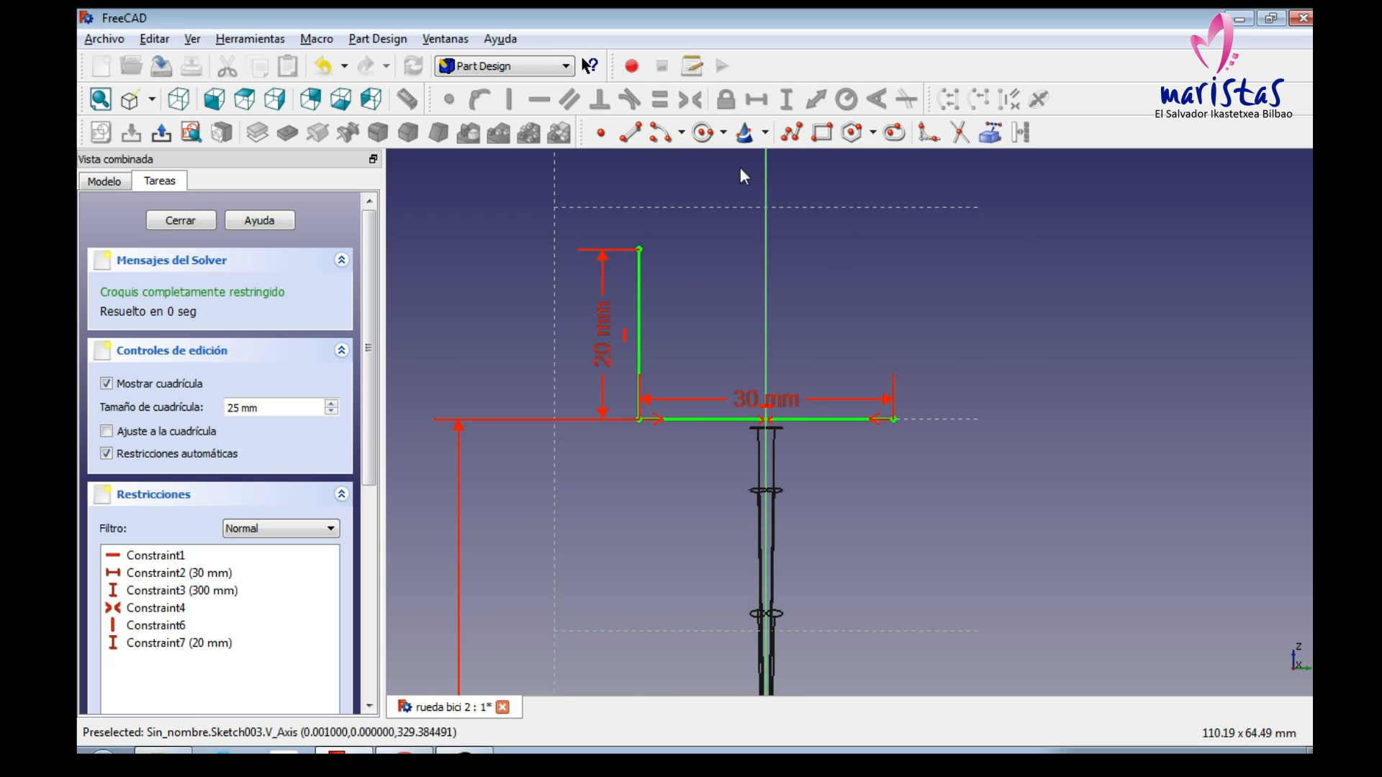
left_click(639, 134)
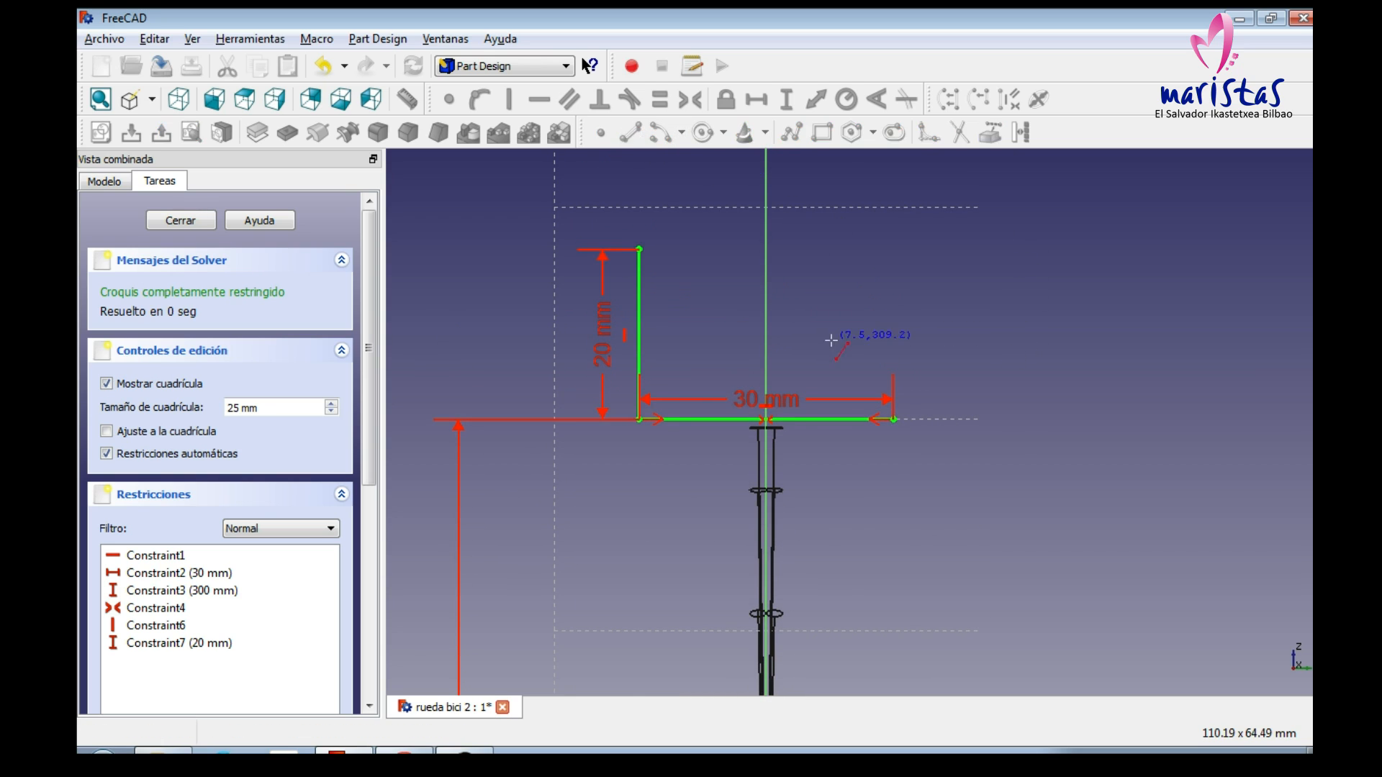
left_click(893, 419)
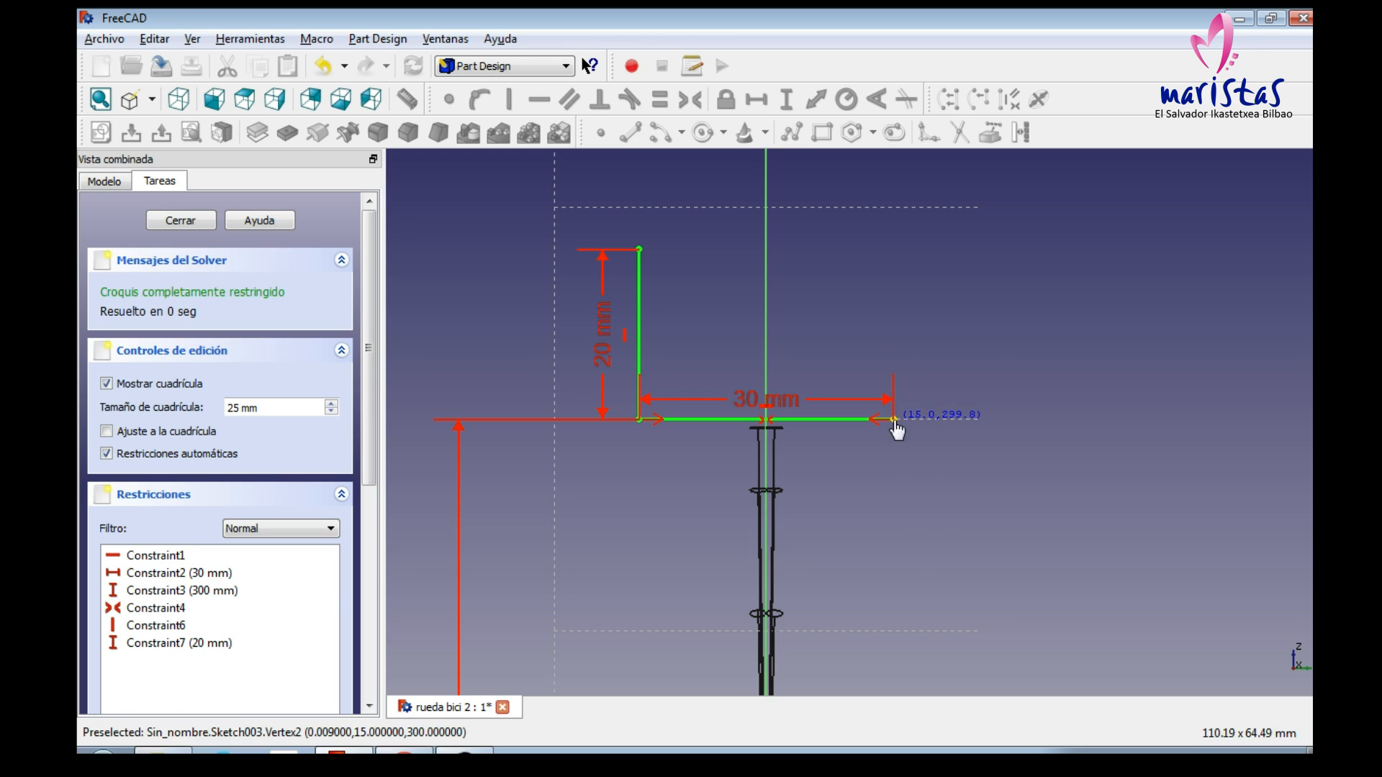
left_click(893, 278)
right_click(890, 281)
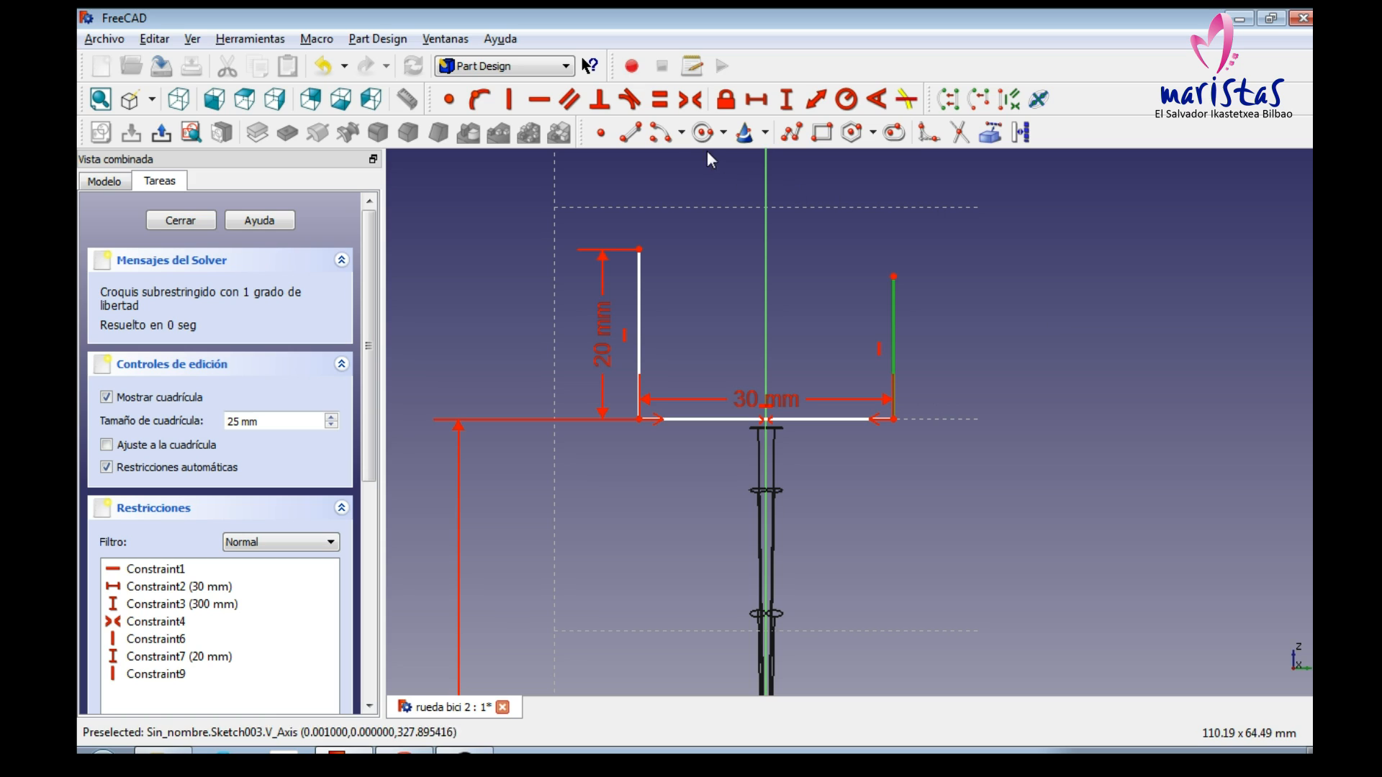
left_click(786, 99)
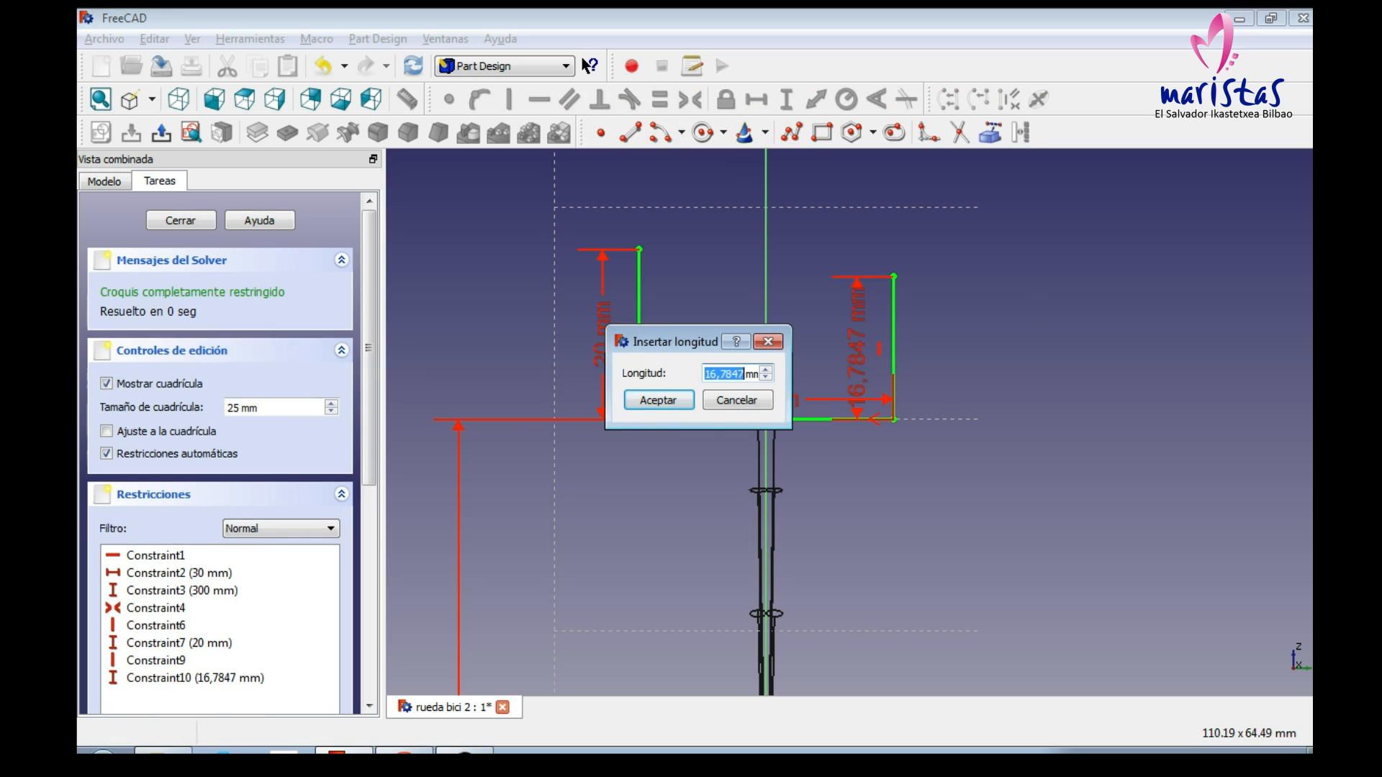
type("20")
key("Return")
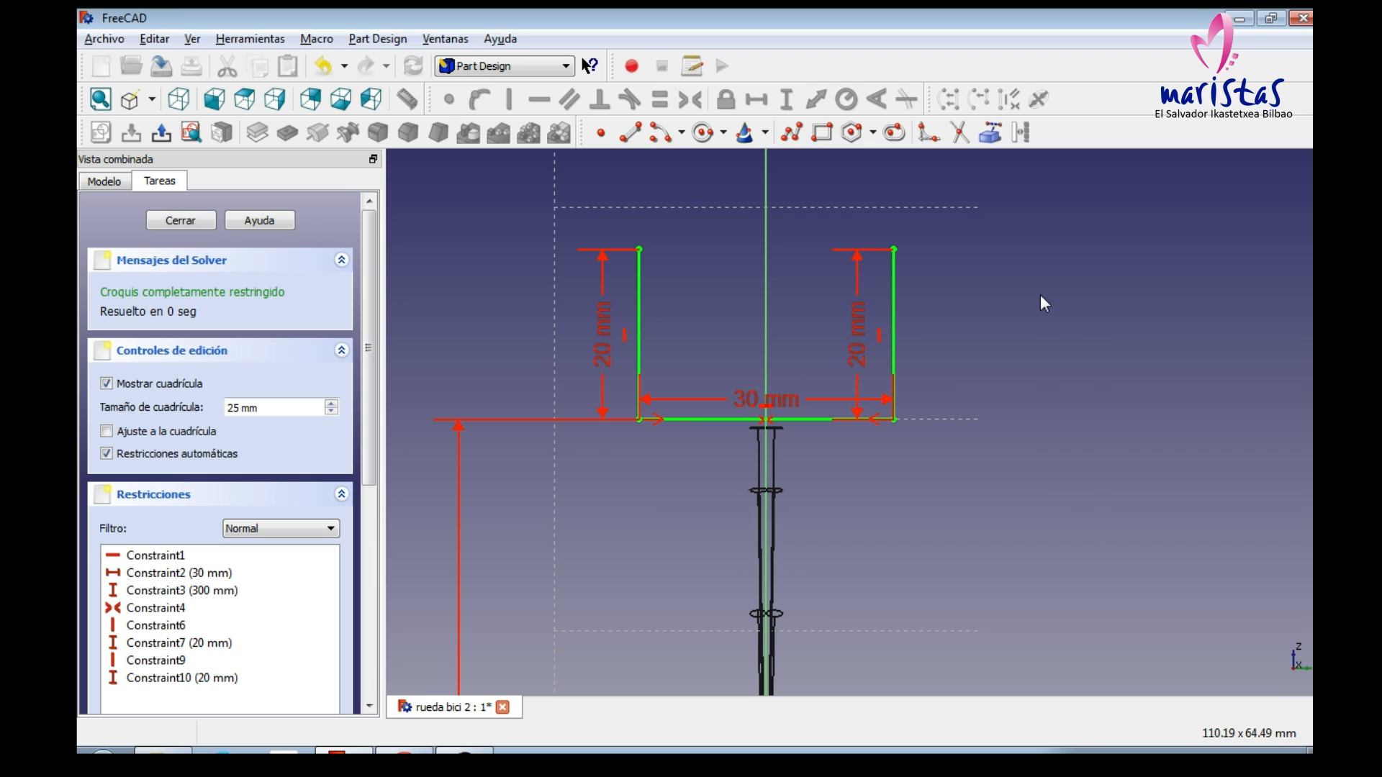
Step: Sketch a horizontal line outwards from the upper end of the right vertical line and constrain its length to 5 mm
middle_click_drag(1039, 295, 1038, 378)
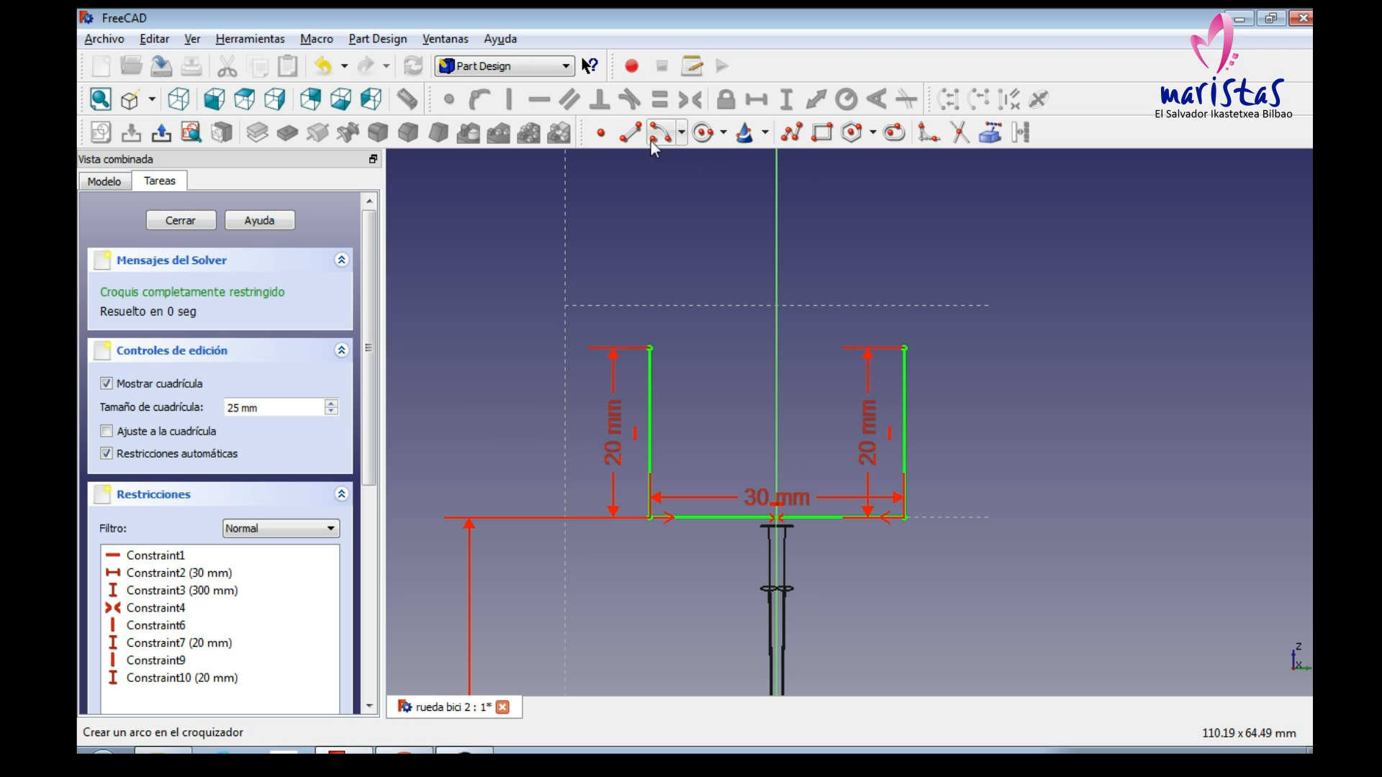
left_click(632, 132)
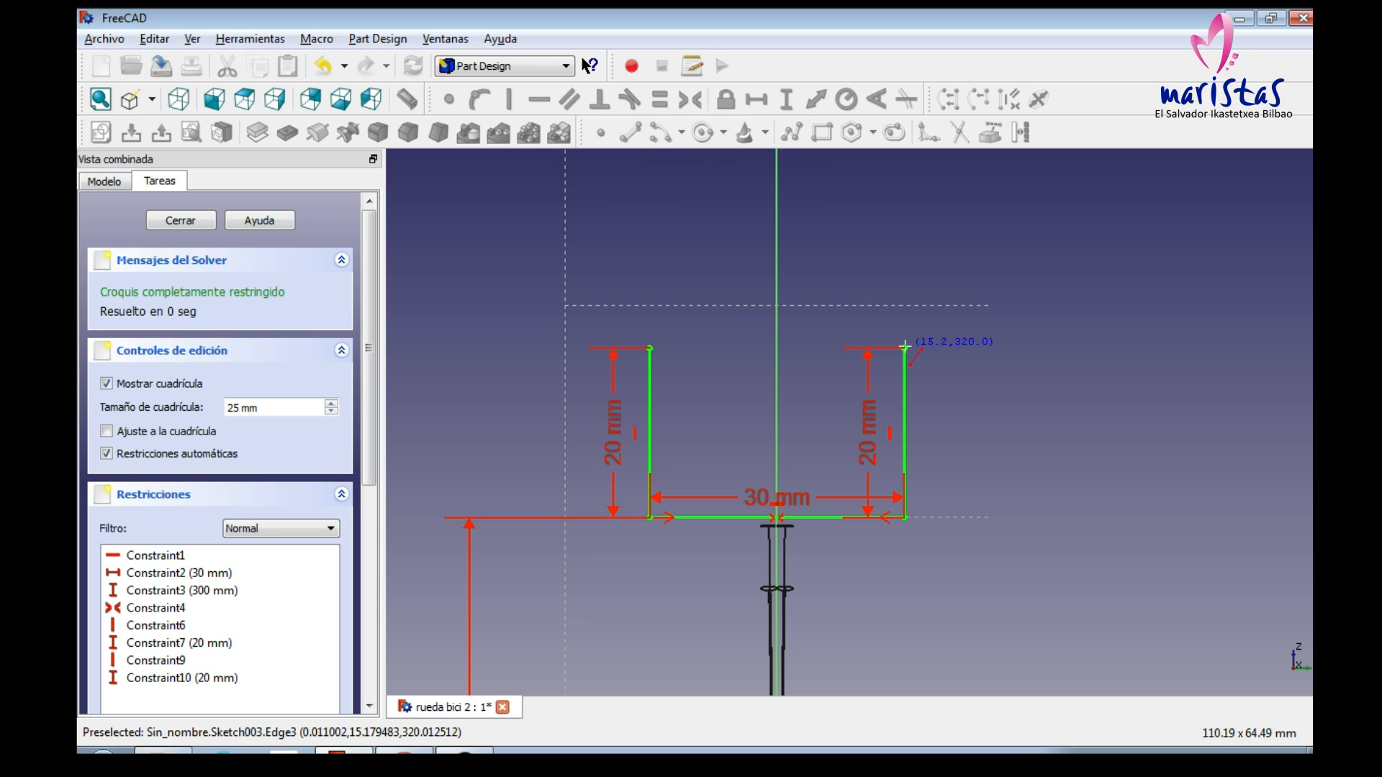
left_click(905, 348)
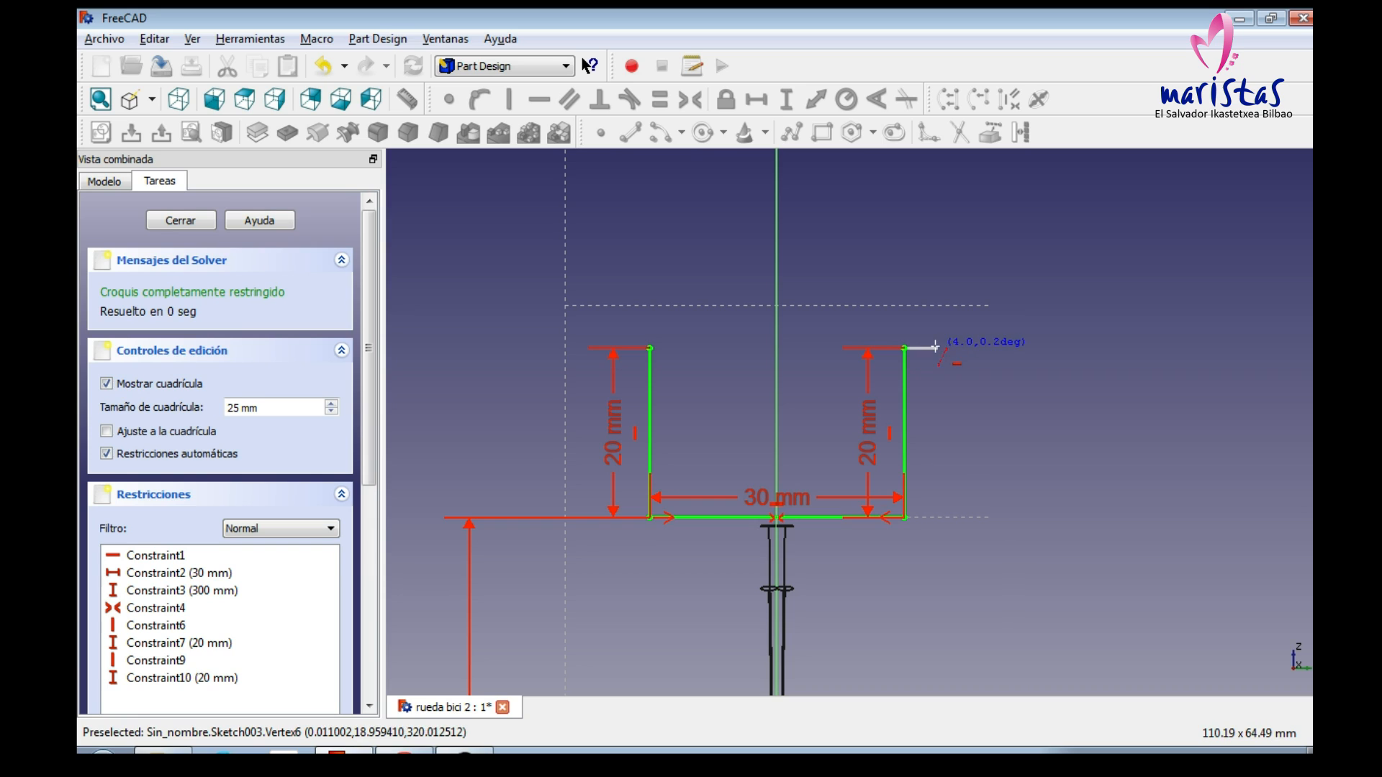
left_click(938, 348)
left_click(927, 351)
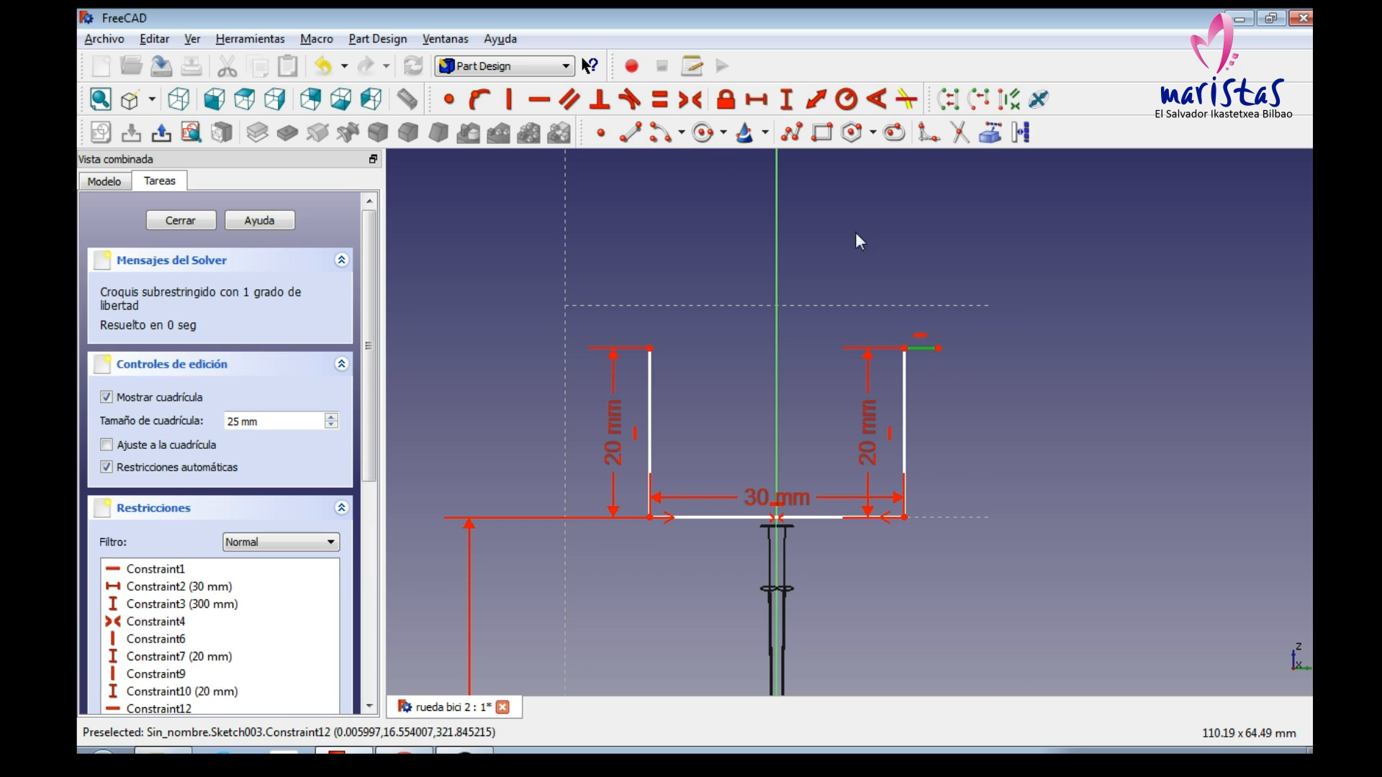
left_click(756, 98)
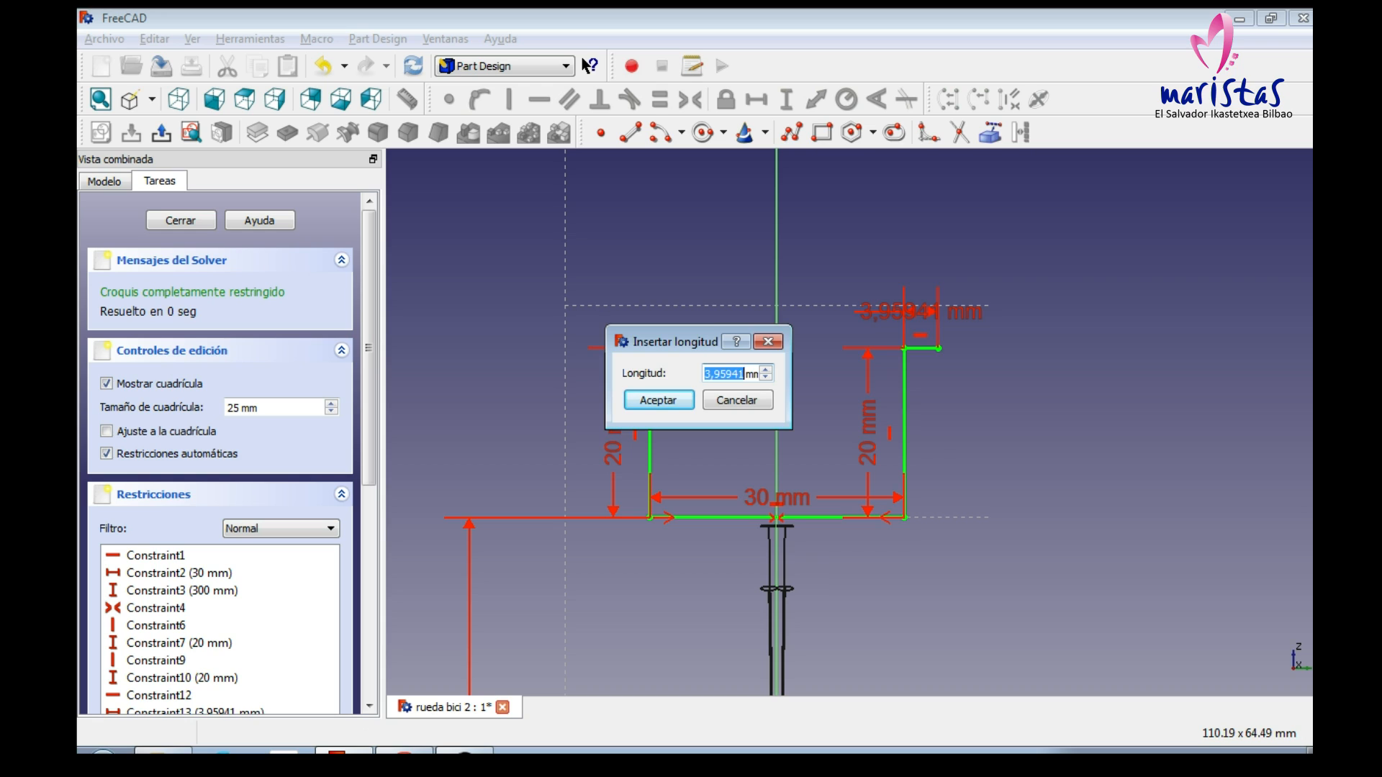
type("5")
key("Return")
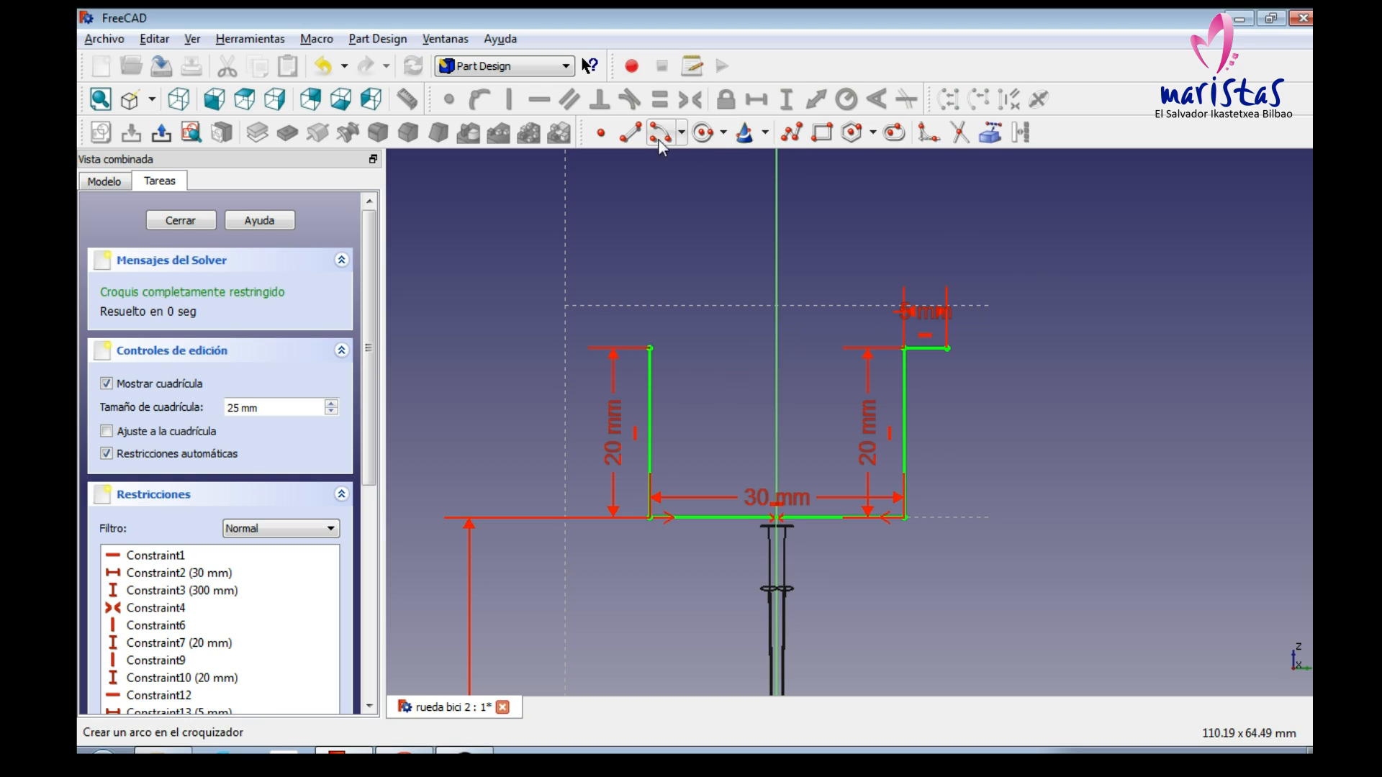
Step: Sketch a horizontal line outwards from the upper end of the left vertical line and constrain its length to 5 mm
left_click(631, 133)
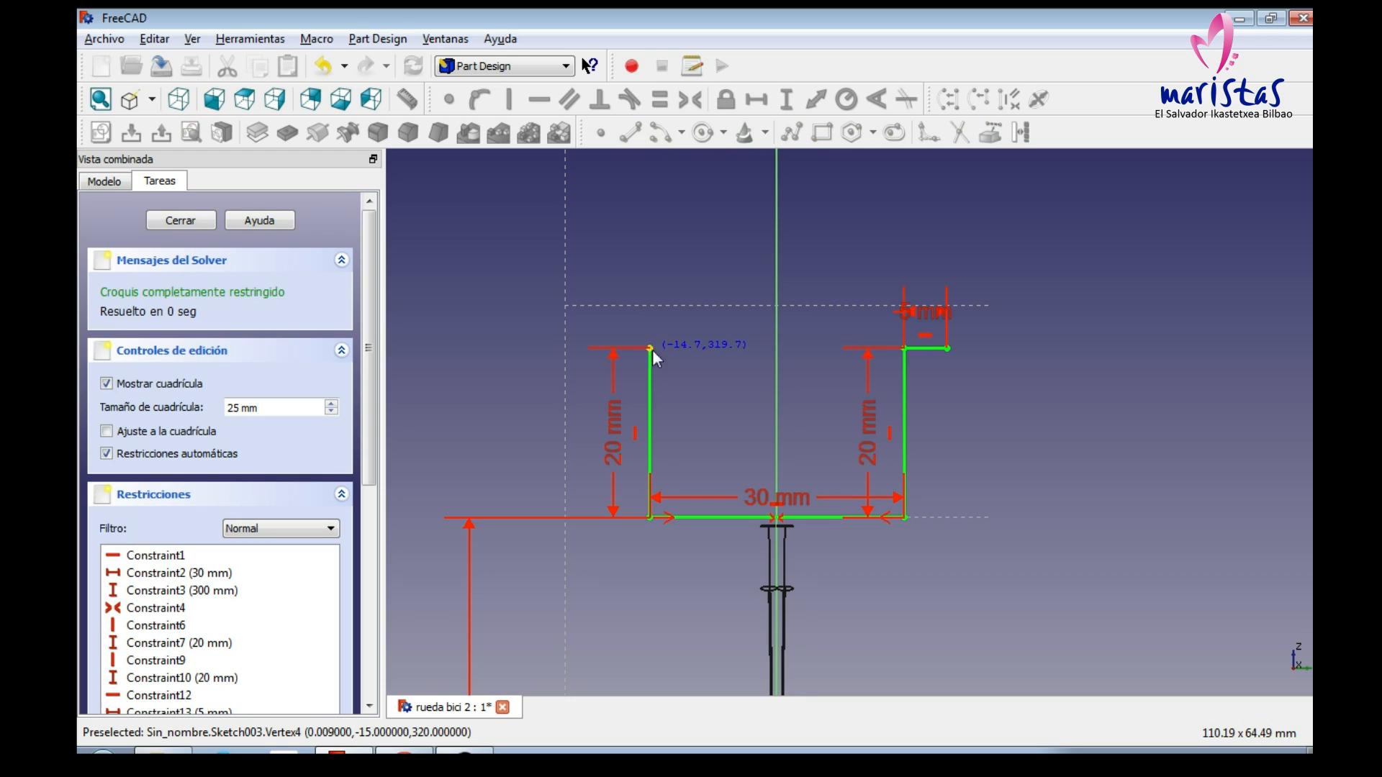
left_click(651, 350)
left_click(590, 350)
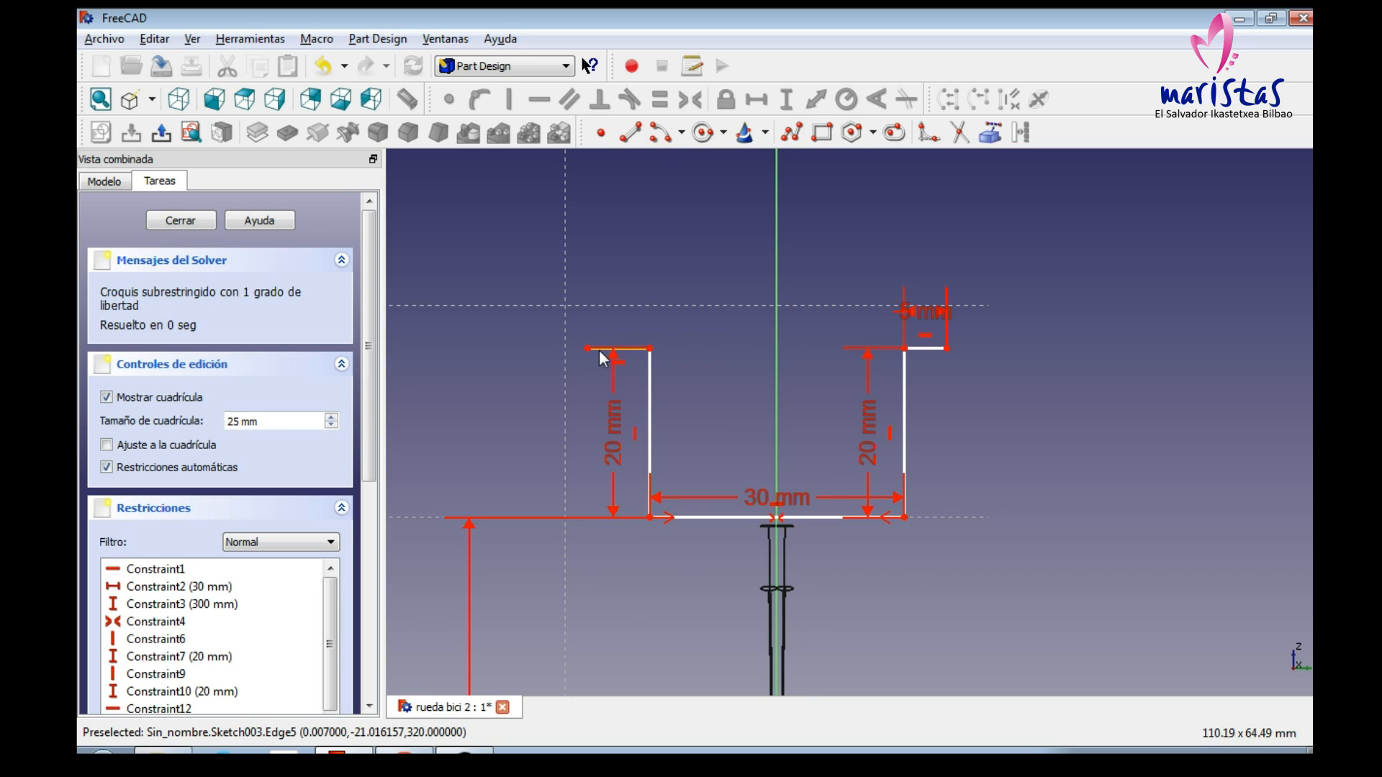
left_click(600, 352)
left_click(757, 99)
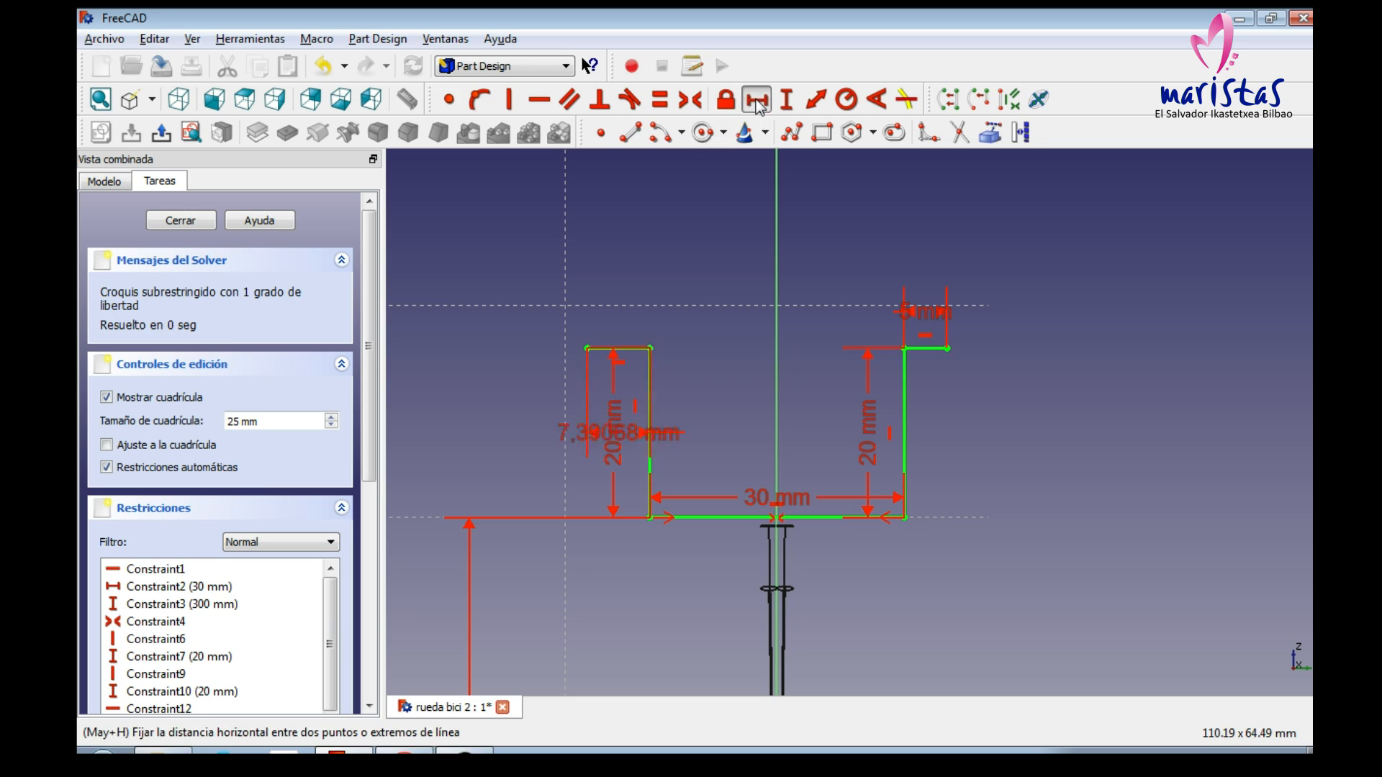
type("5mm")
key("Return")
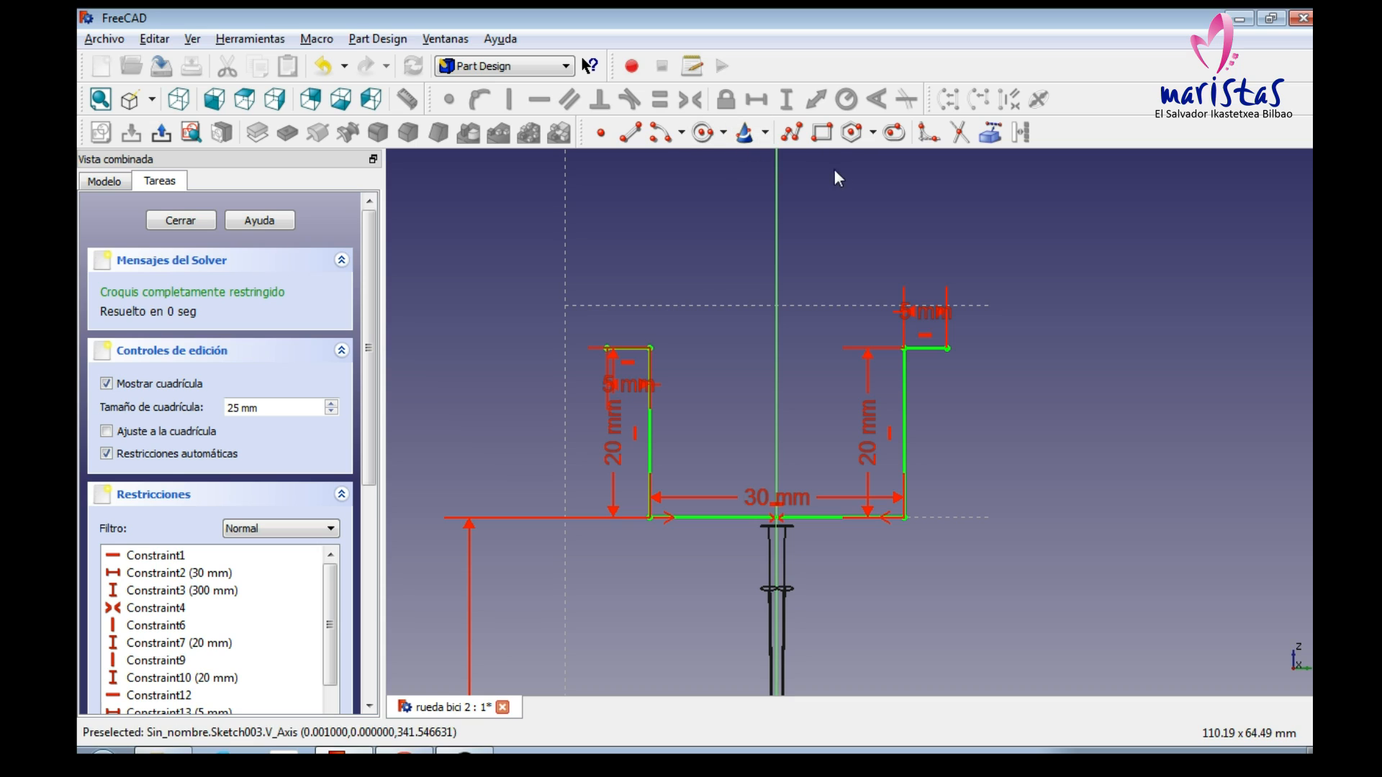
Step: Try to close the profile's open top with an arc by endpoints and rim point, and delete that arc
left_click(681, 133)
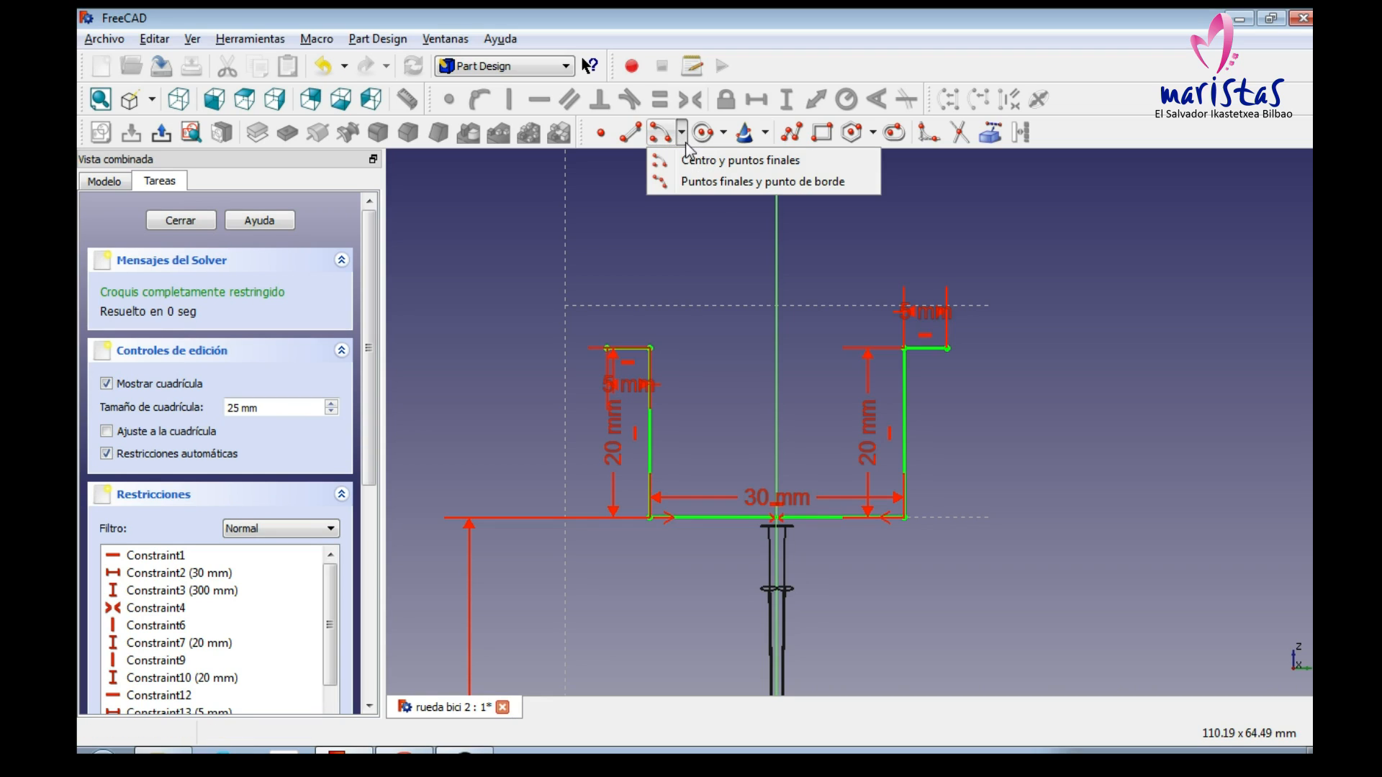
left_click(714, 184)
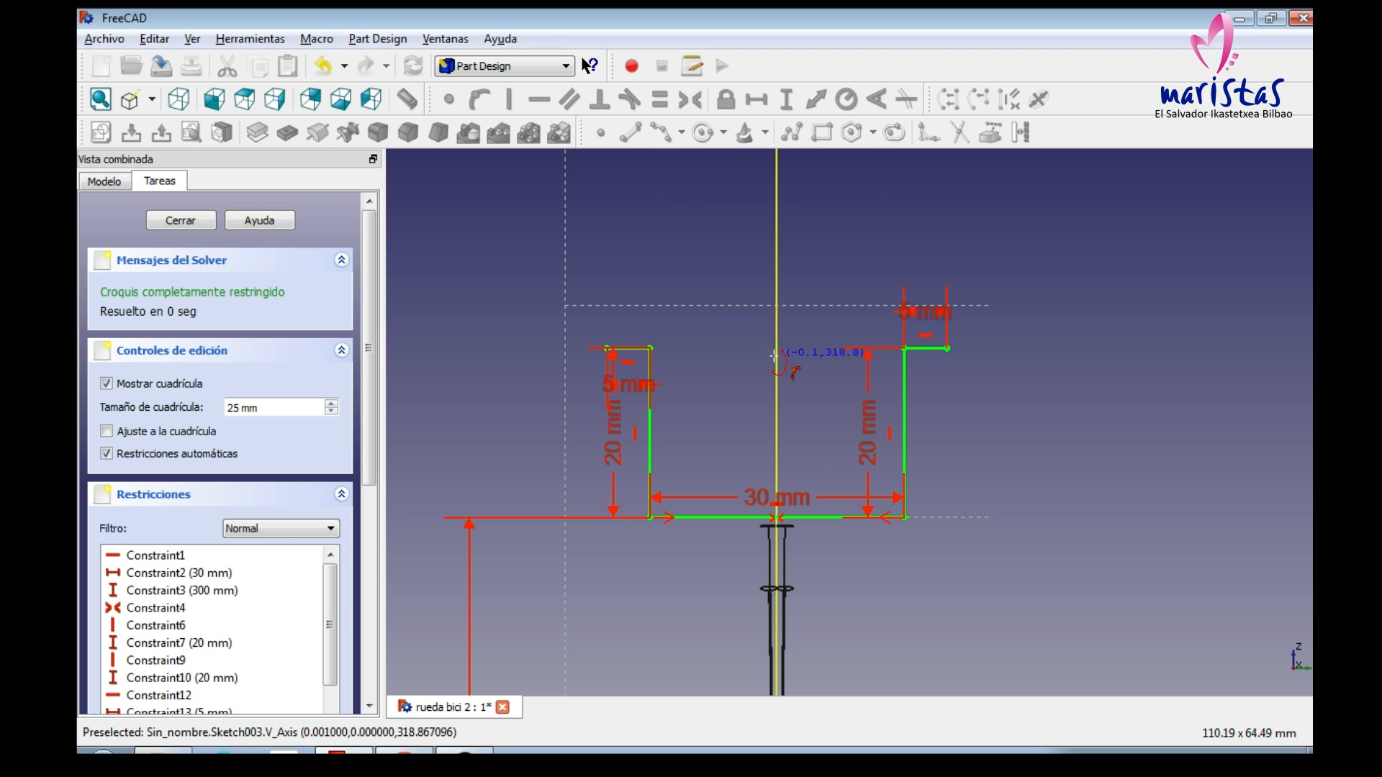
left_click(775, 349)
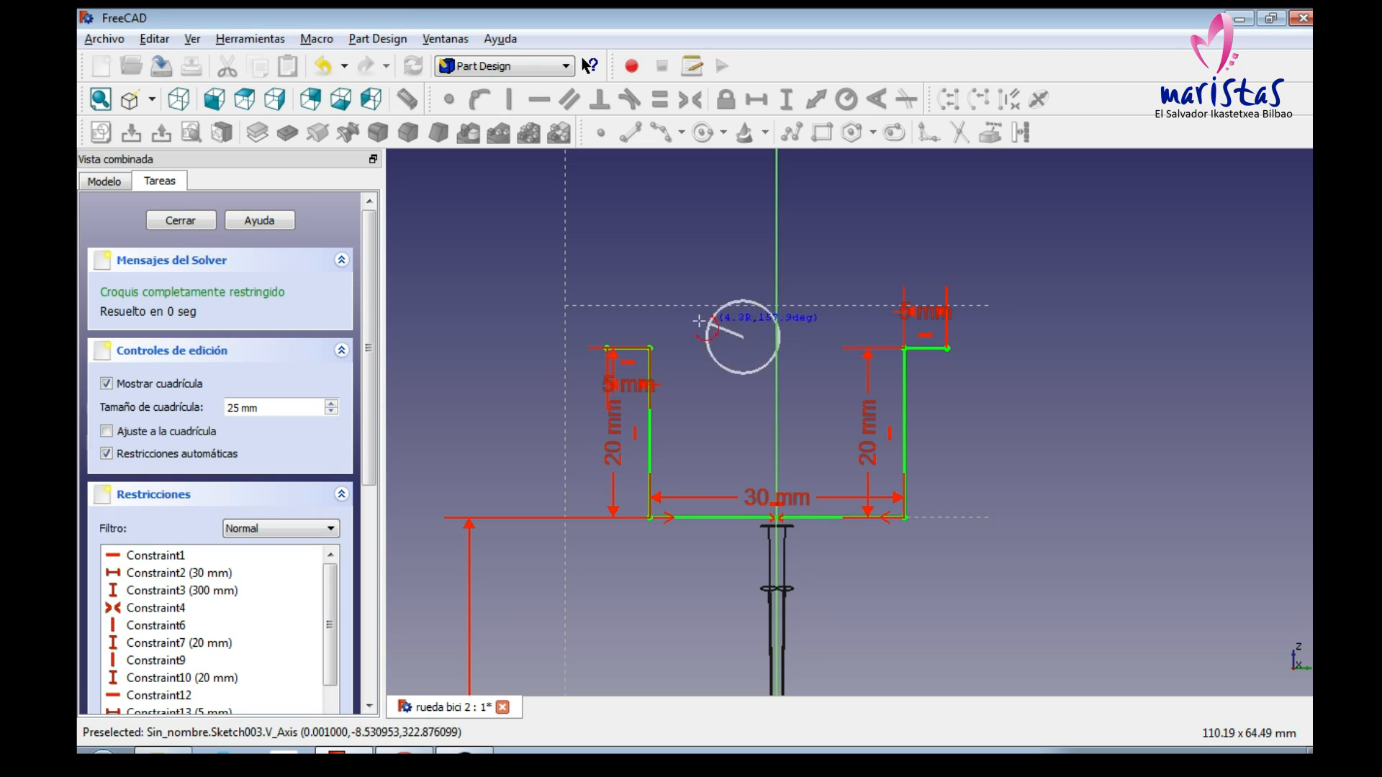
left_click(610, 348)
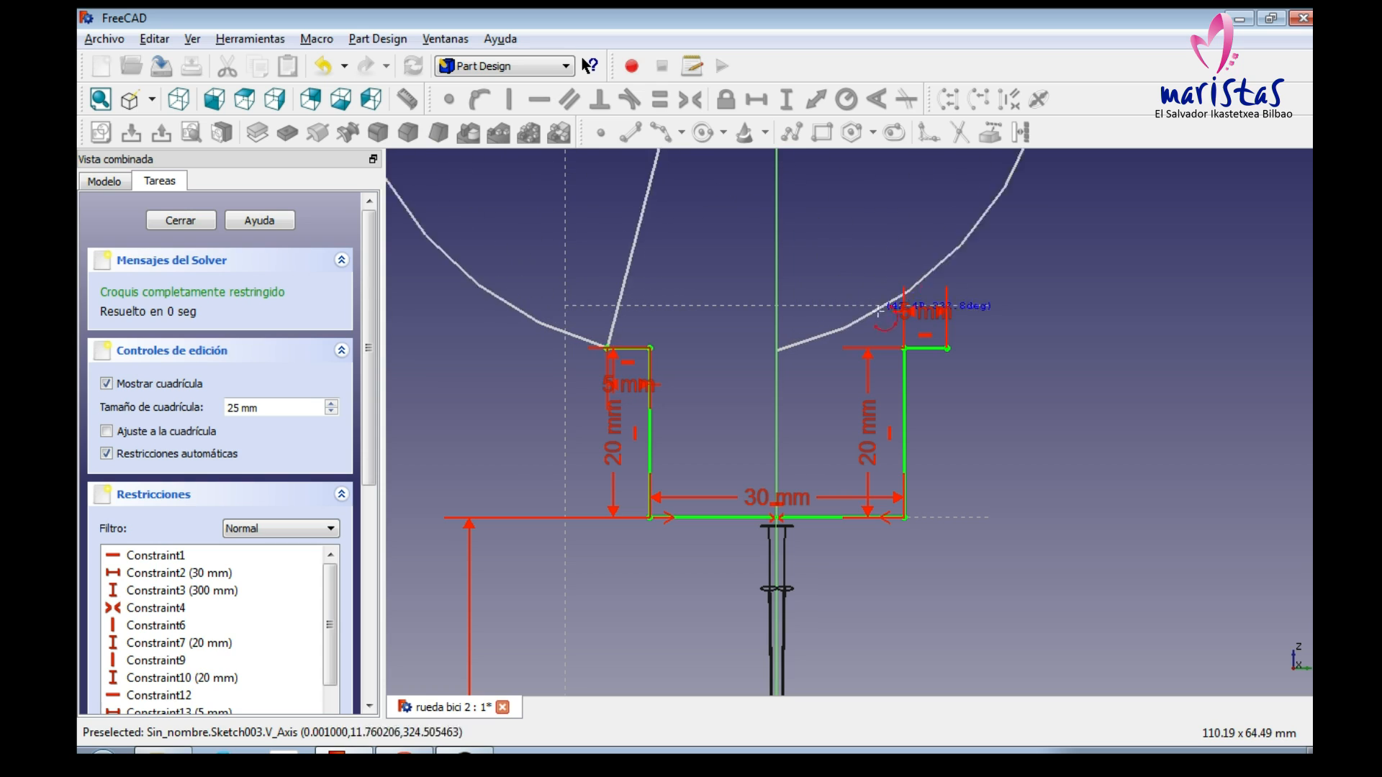
left_click(947, 349)
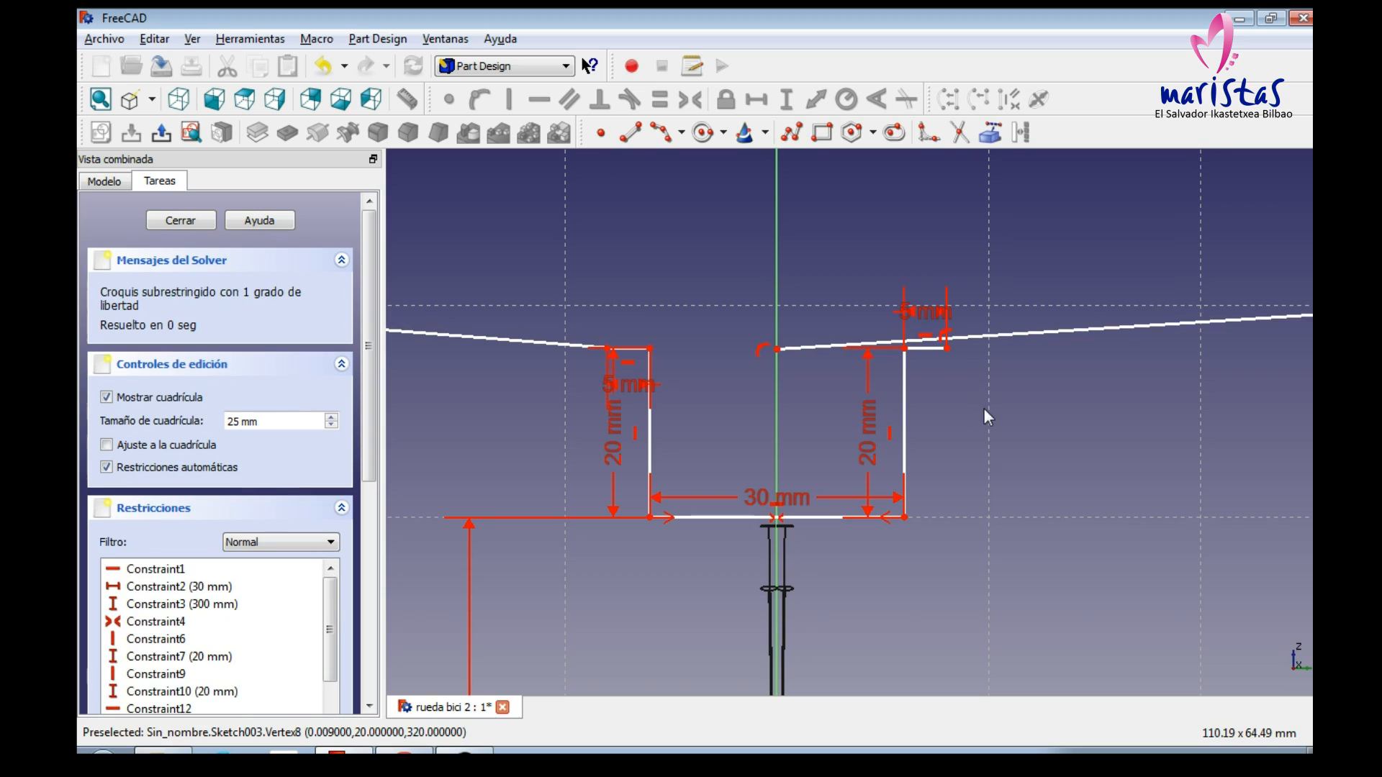
left_click(551, 345)
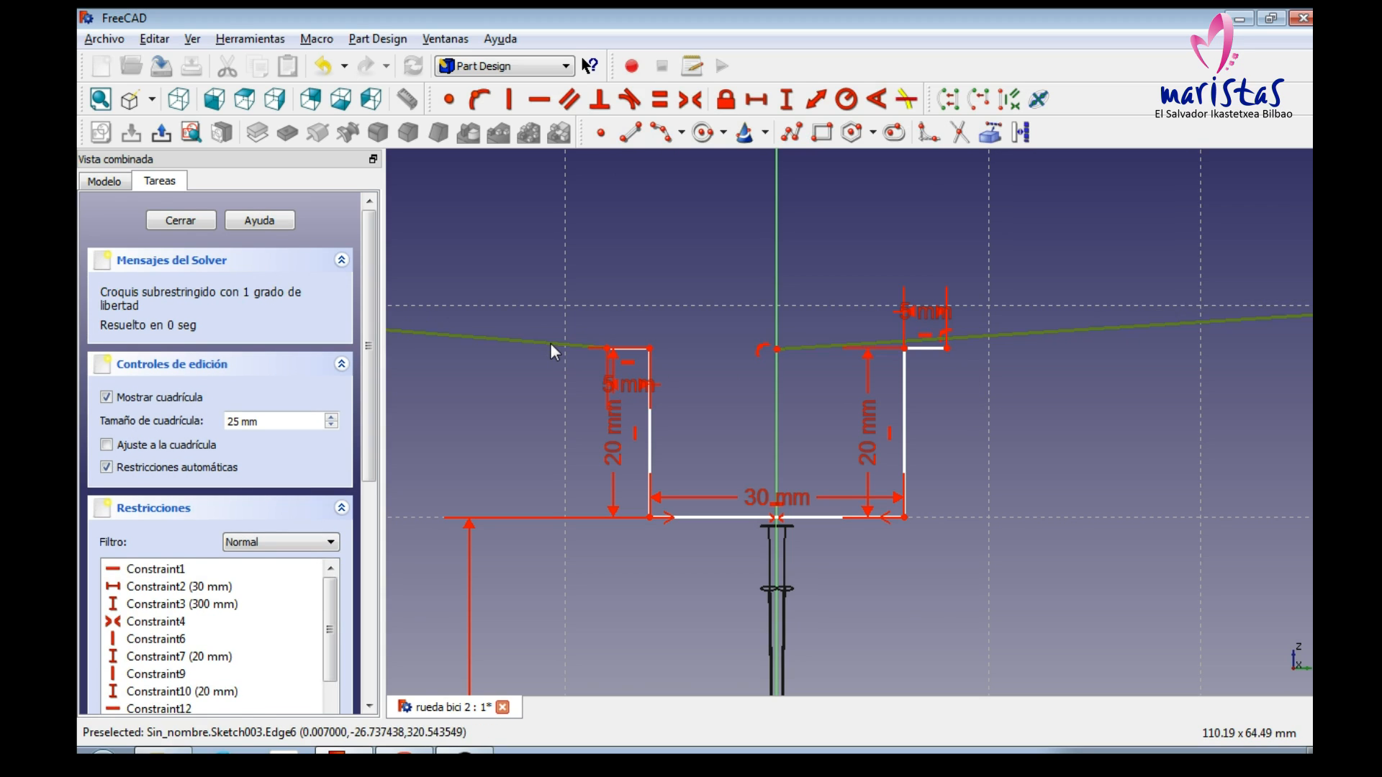
key("Delete")
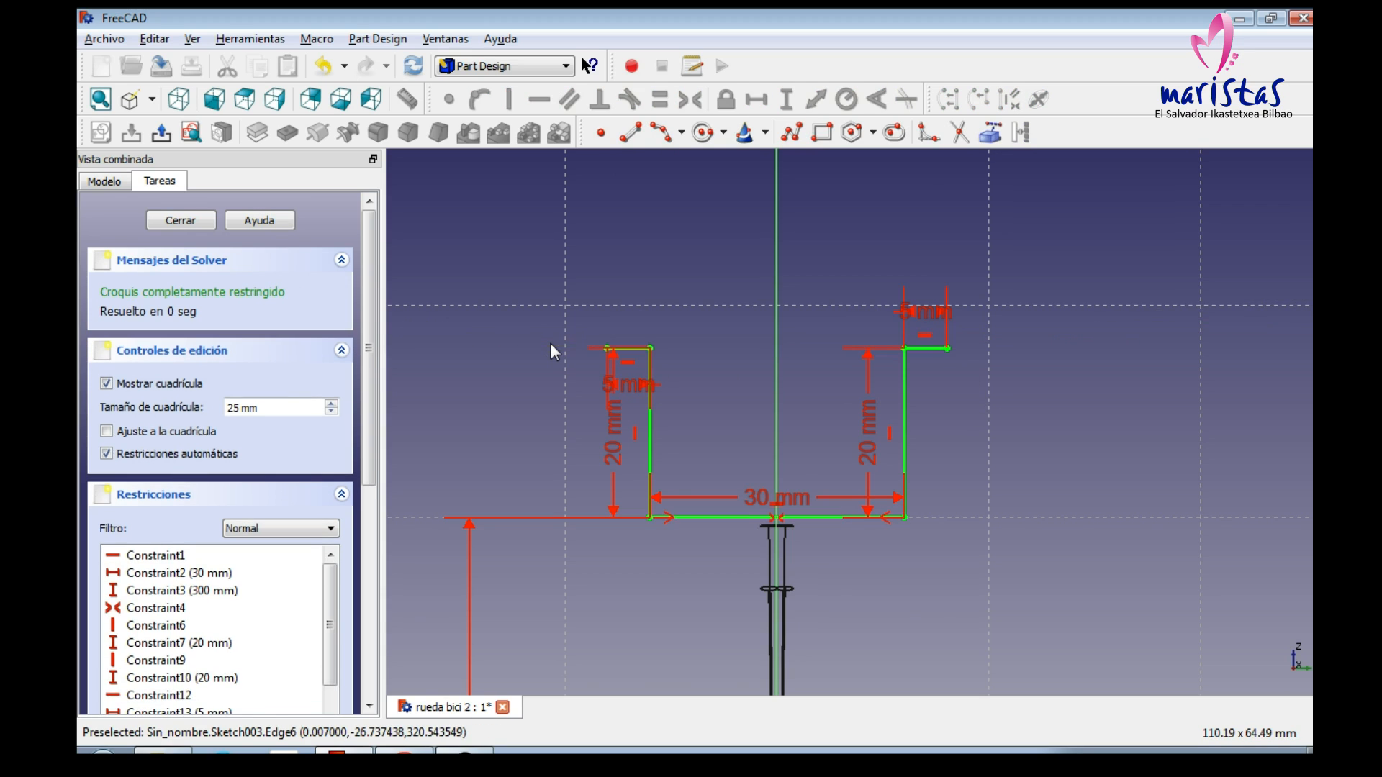
Step: Draw a centre-and-endpoints arc of about 20 mm radius, centred on the vertical axis, joining the outer ends of the two 5 mm lines
left_click(680, 133)
left_click(691, 154)
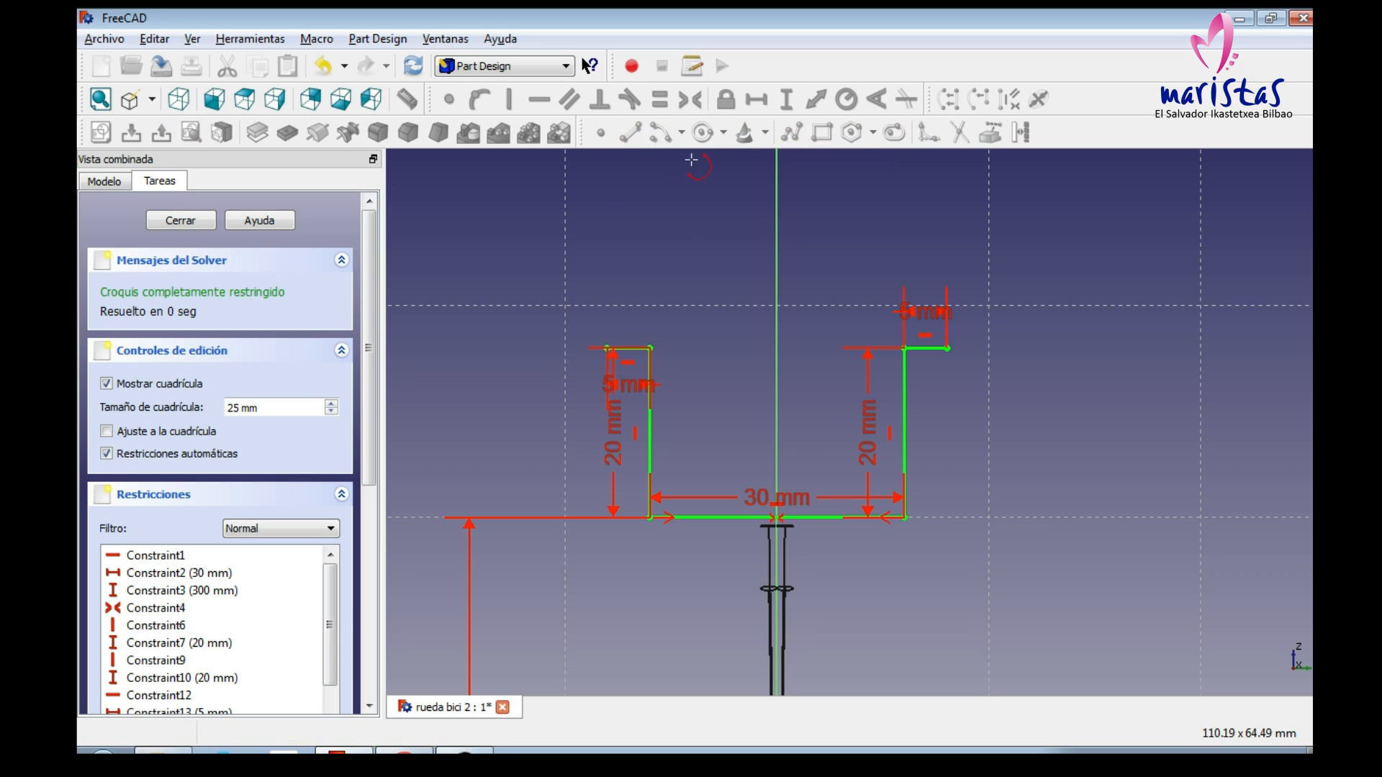
left_click(777, 350)
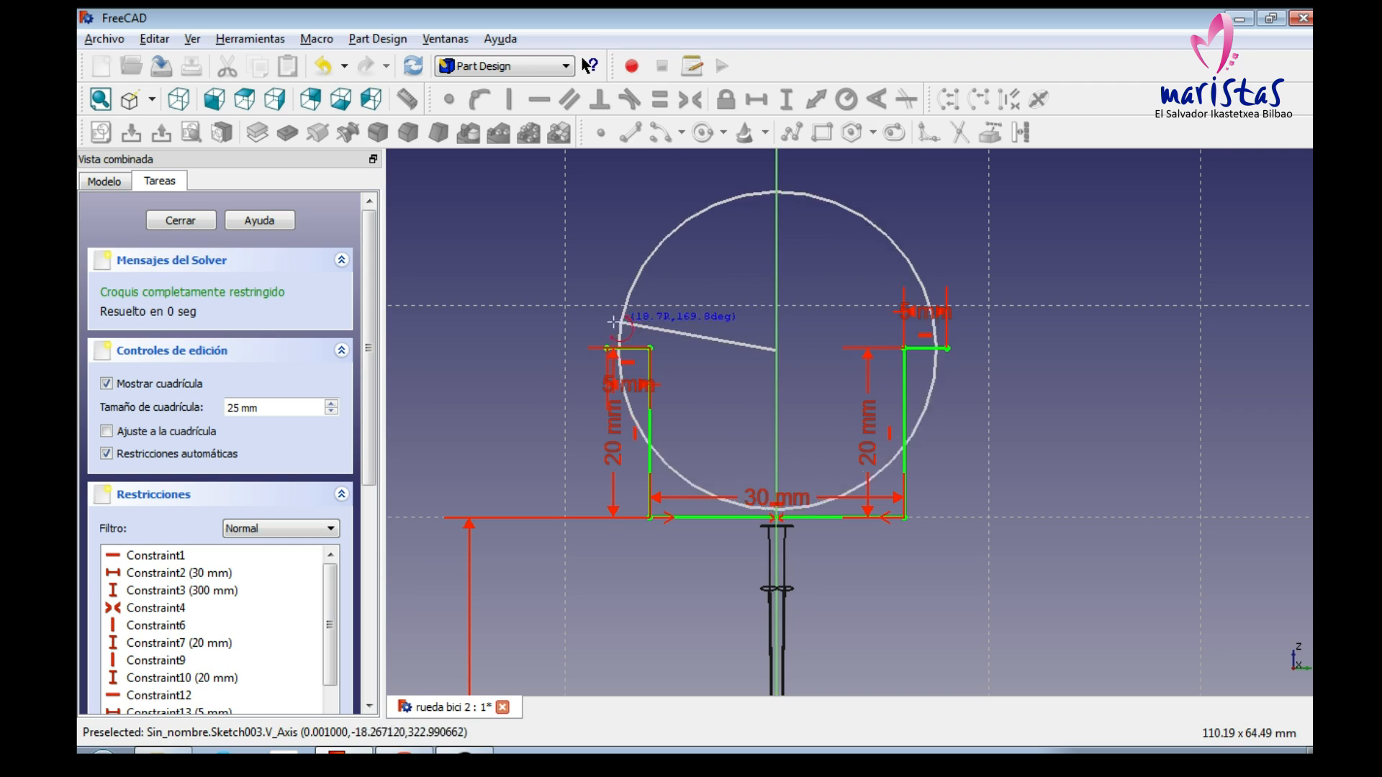
left_click(609, 351)
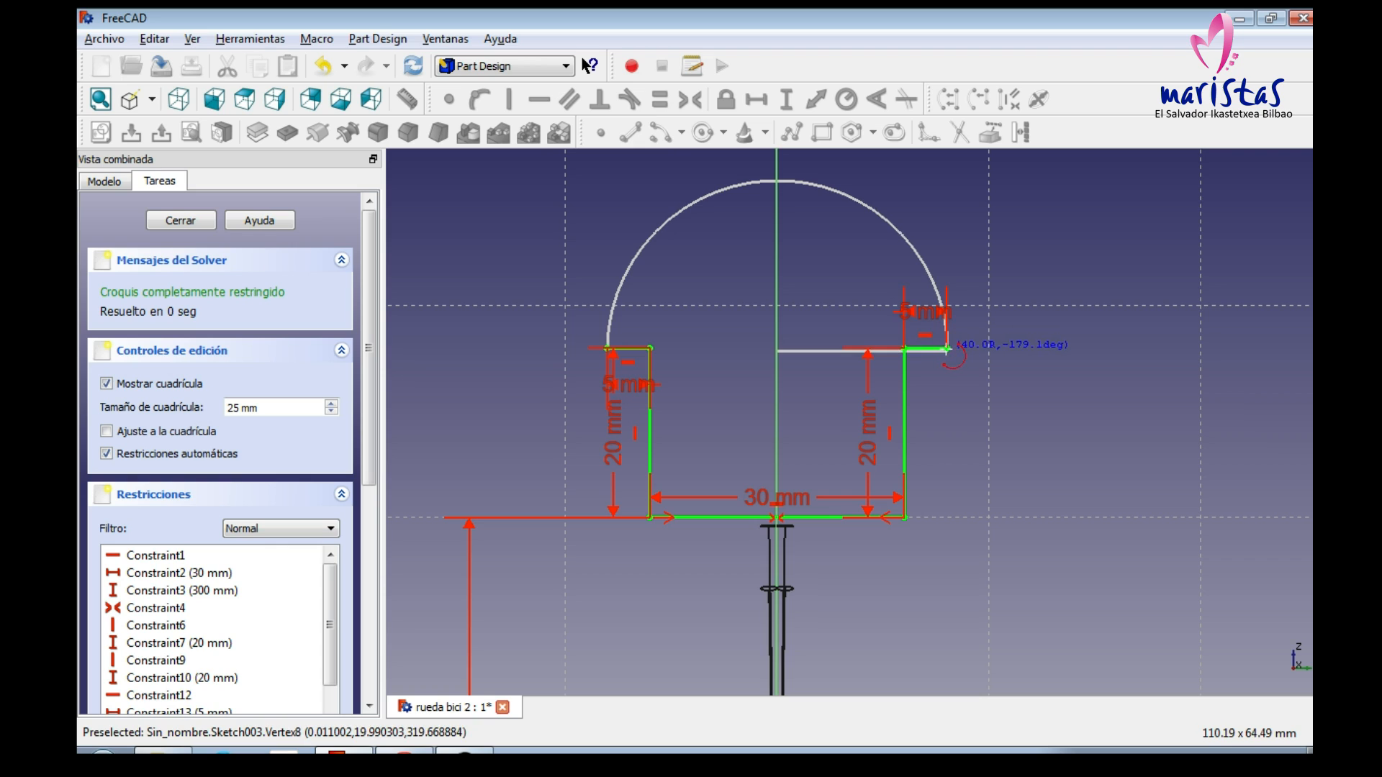
left_click(945, 348)
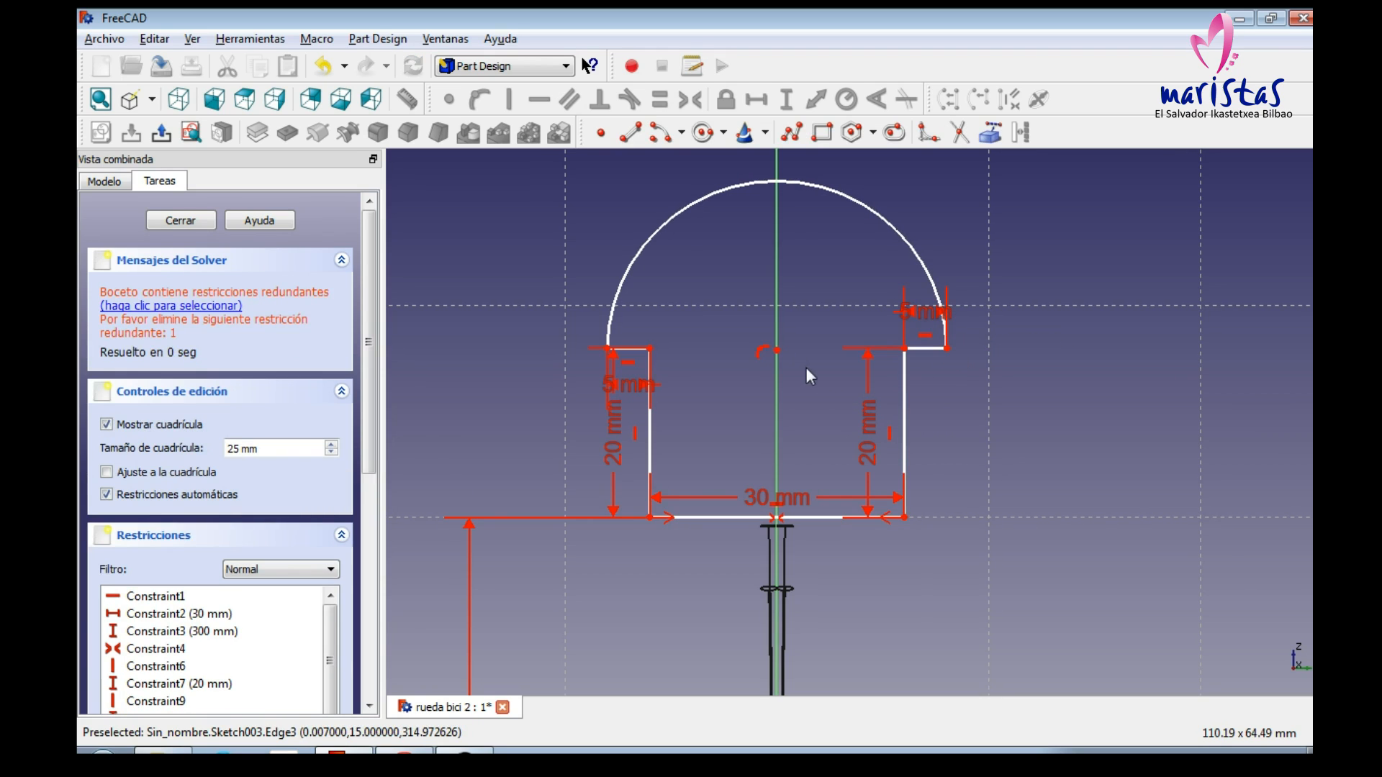
Step: Constrain the arc centre to a vertical distance of 0 from the right 5 mm line's outer endpoint, and close the sketch
left_click(777, 351)
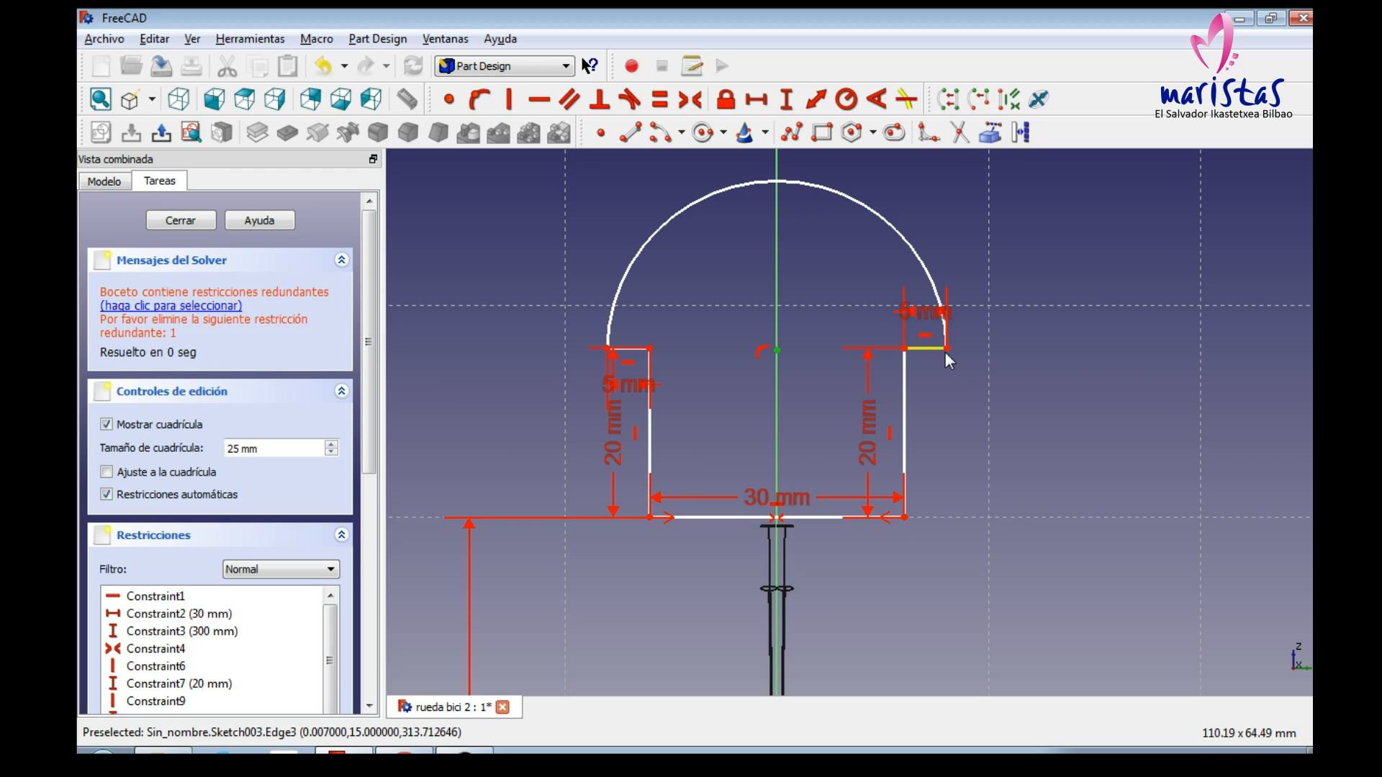
left_click(783, 106)
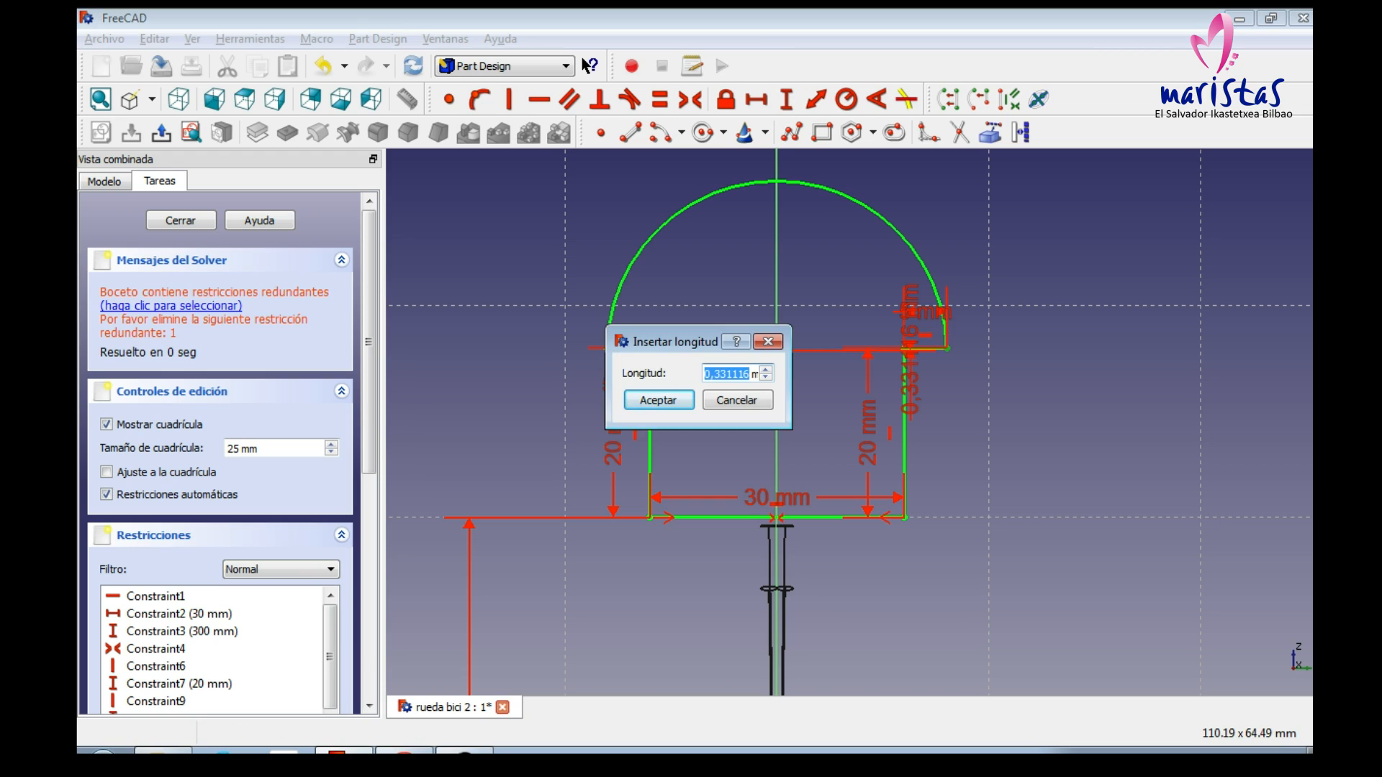
type("0")
key("Return")
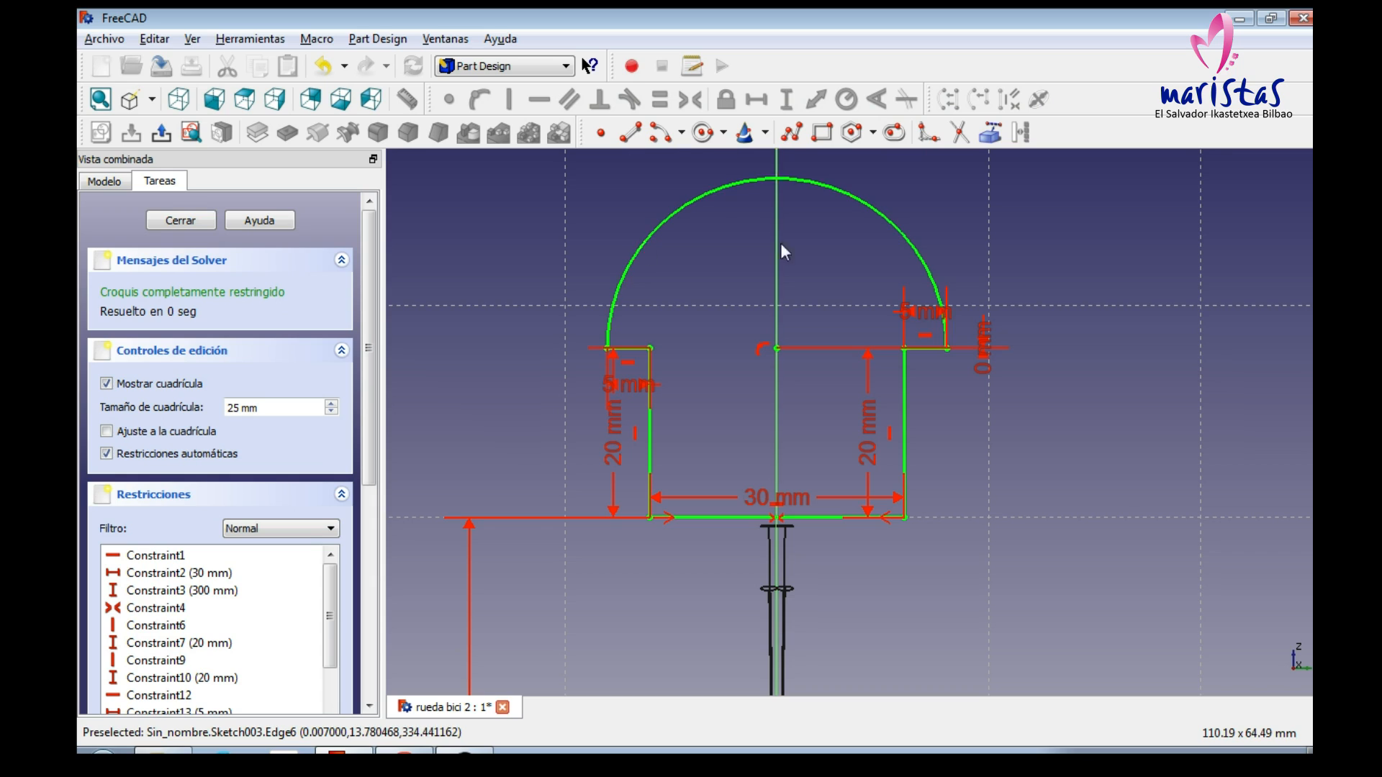
left_click(181, 221)
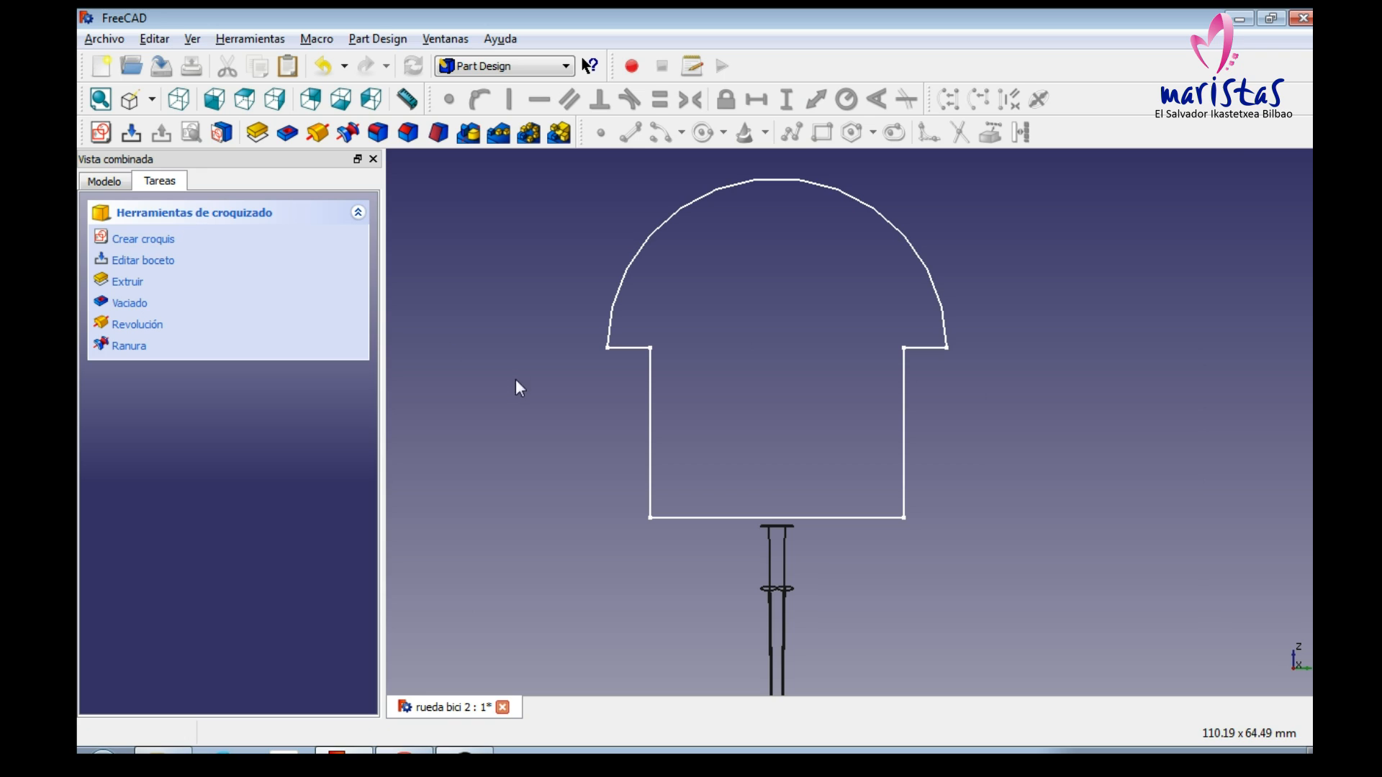
Step: Set up a 360° revolution of the closed rim profile around the sketch's horizontal axis
scroll(513, 368, "down", 15)
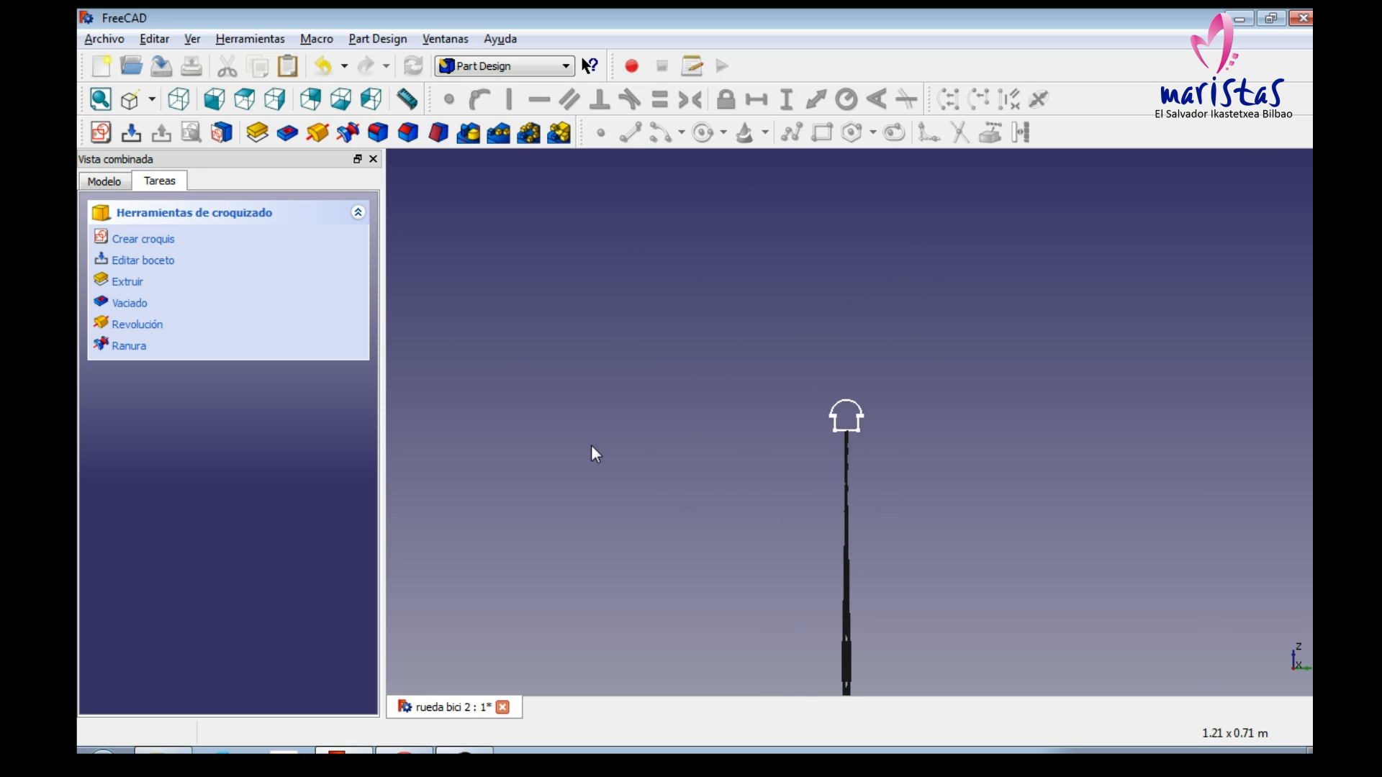
scroll(665, 479, "up", 5)
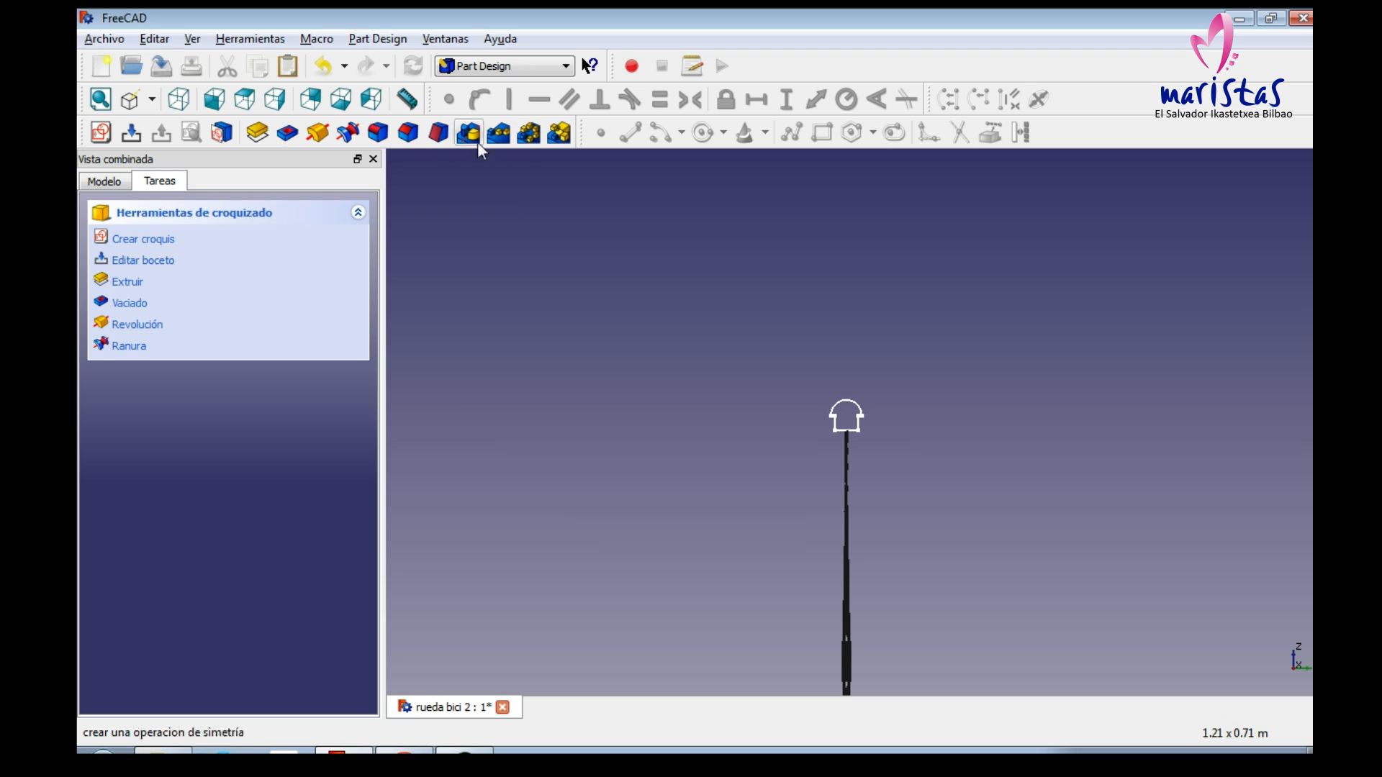
left_click(319, 133)
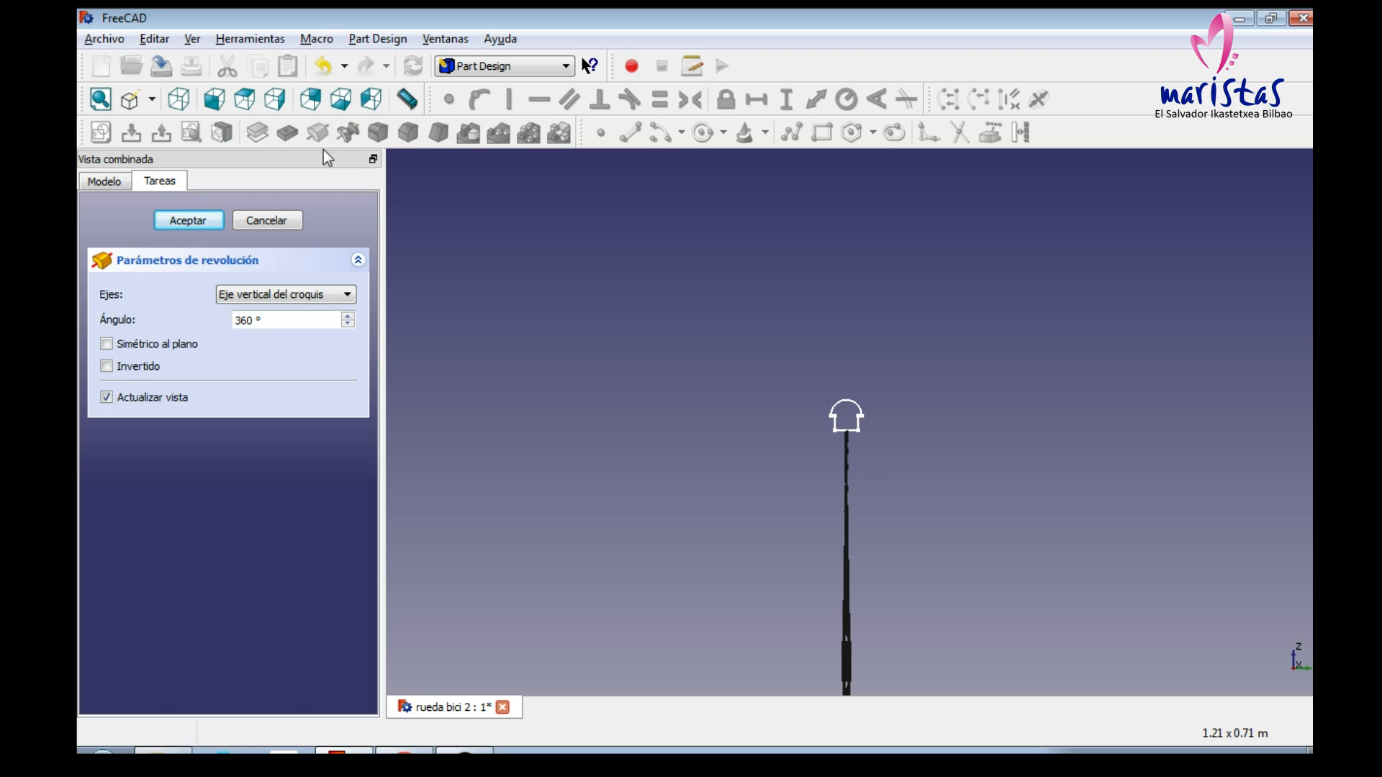
left_click(347, 295)
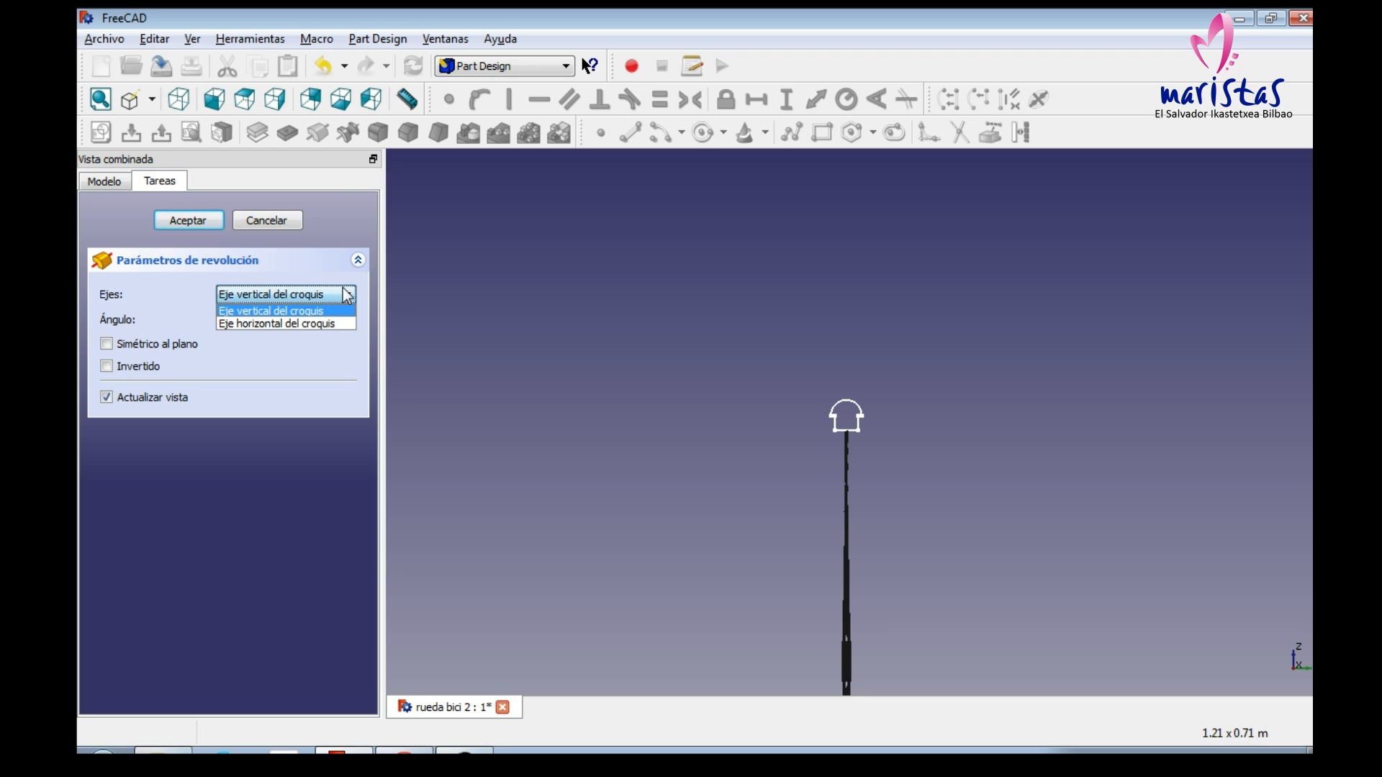
left_click(313, 323)
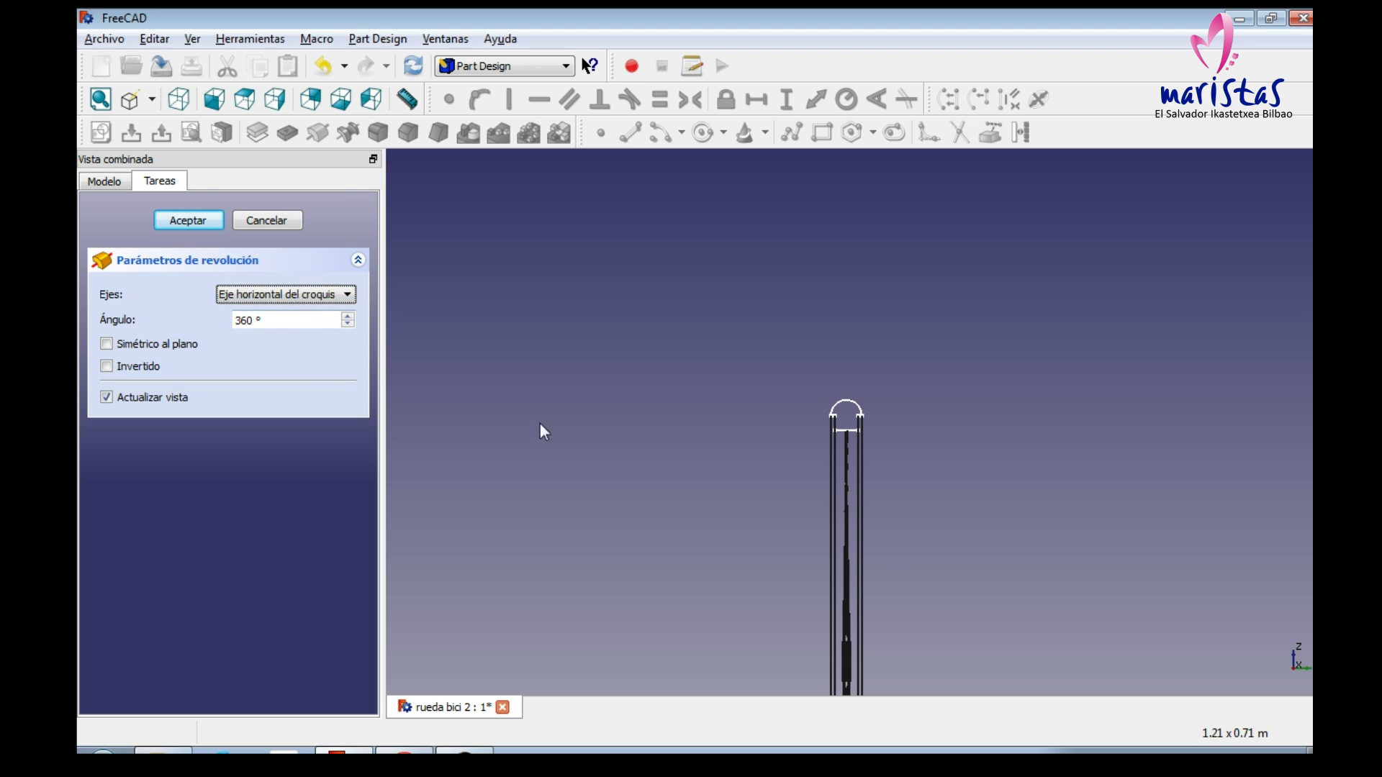
Step: Set the display style to Como es, show the wheel in axonometric view, and accept the rim revolution
left_click(154, 102)
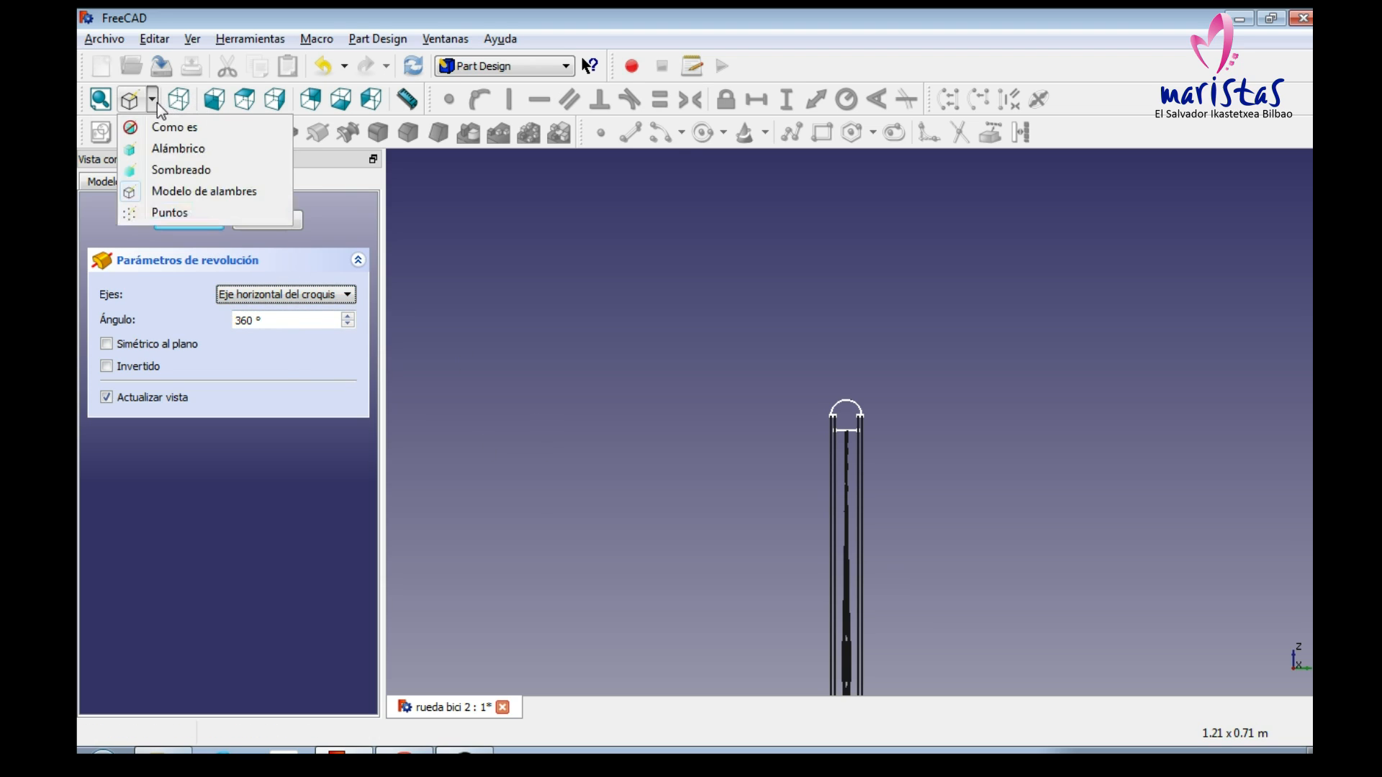
left_click(164, 129)
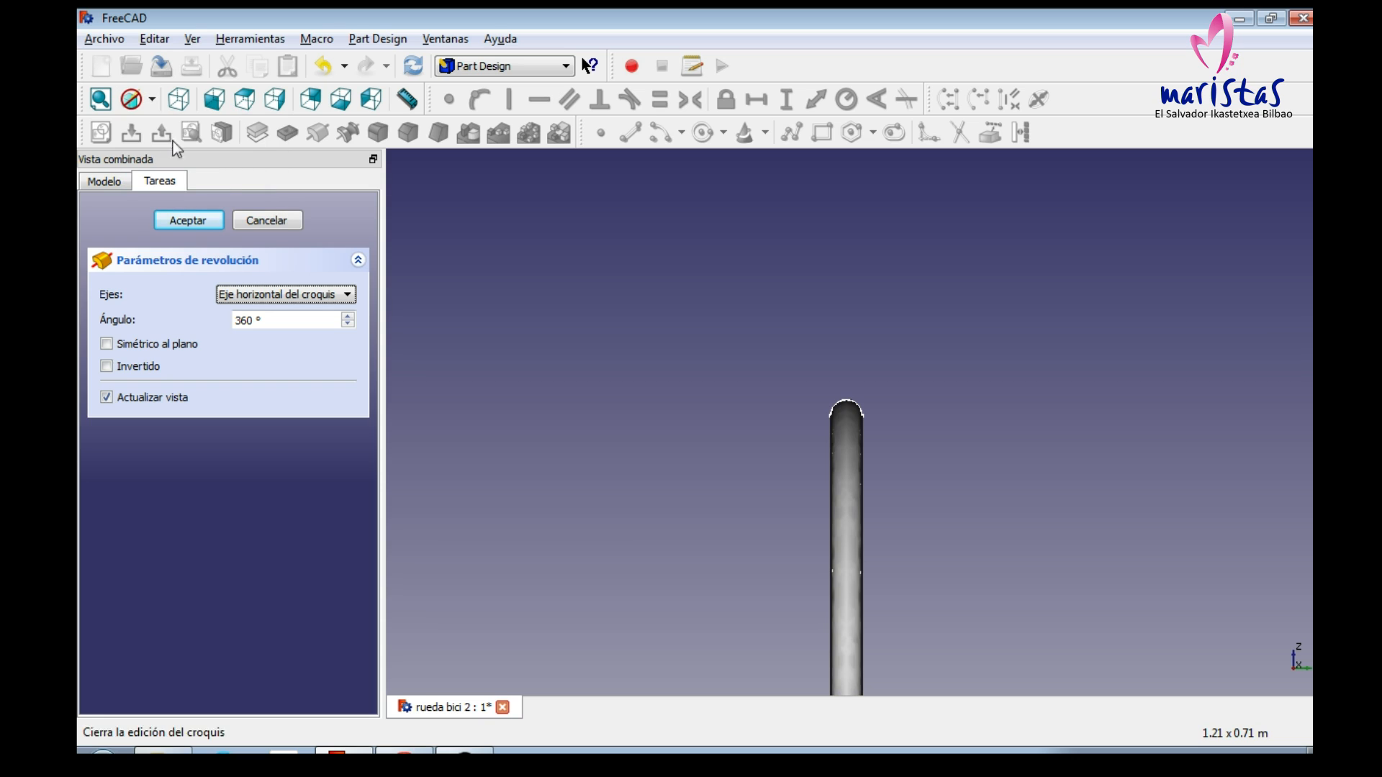
left_click(178, 99)
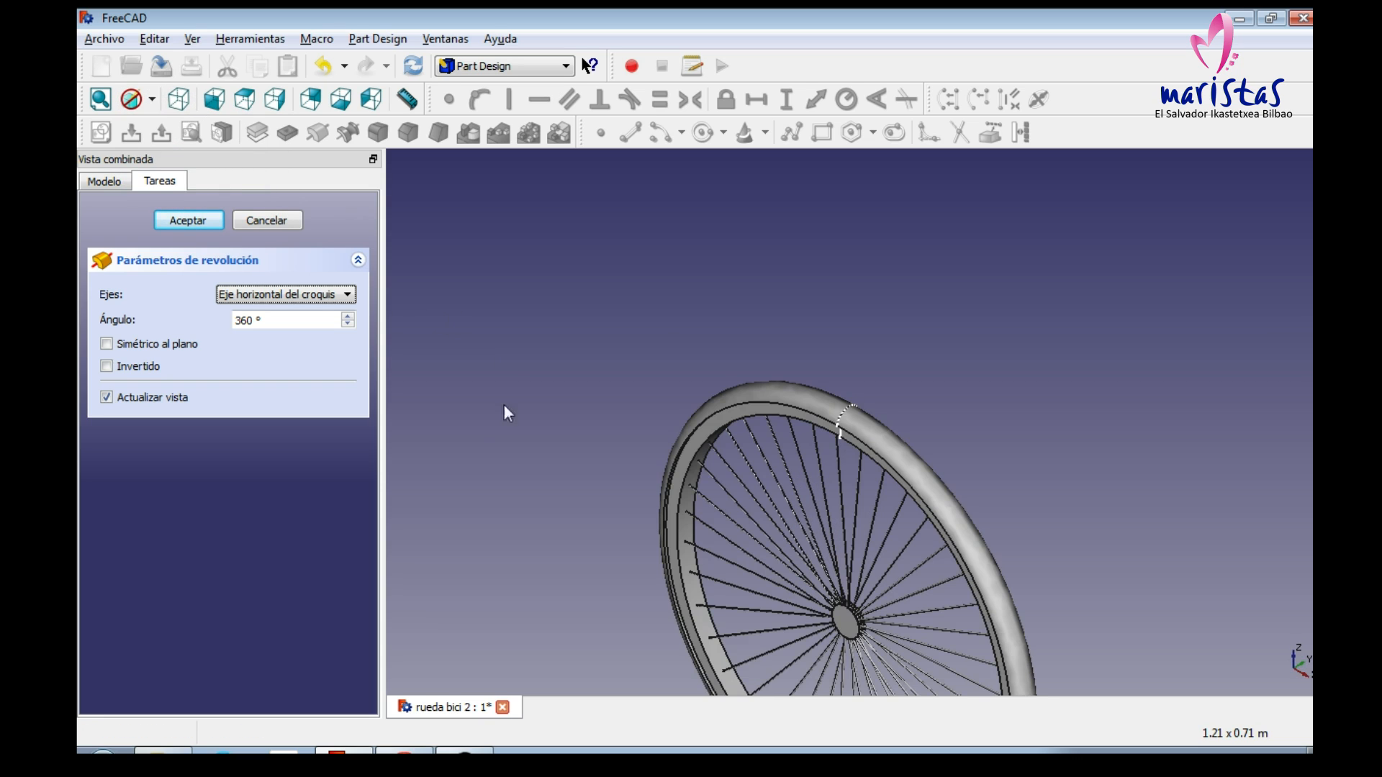
scroll(483, 521, "up", 8)
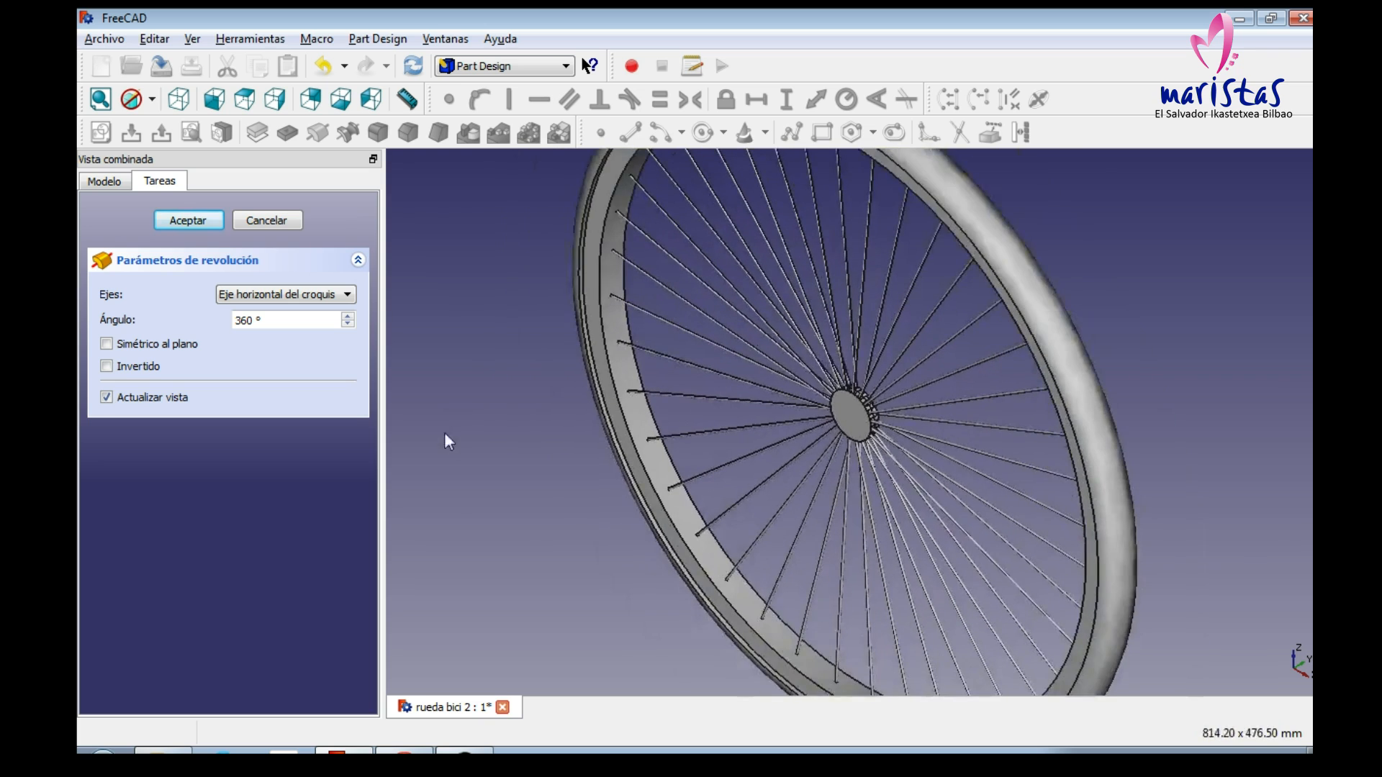
scroll(435, 451, "down", 8)
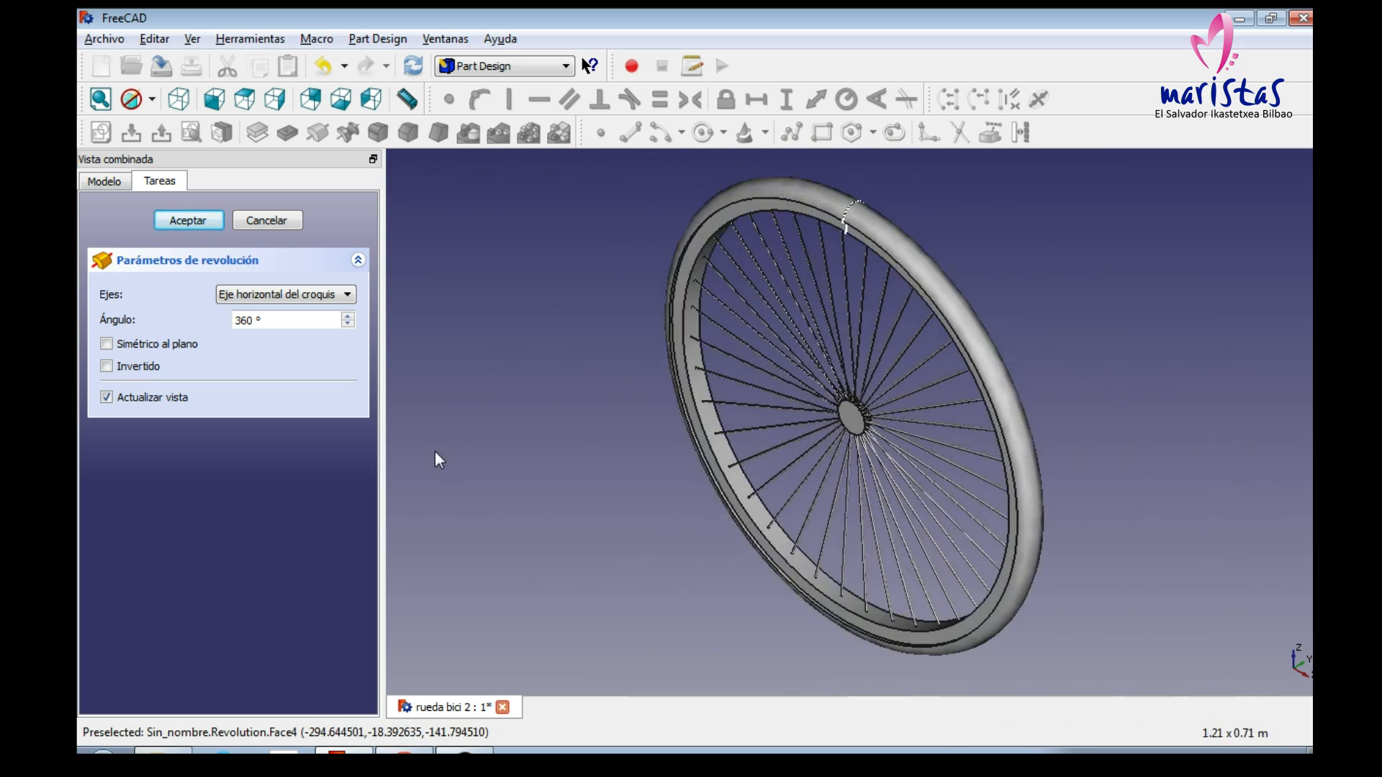
left_click(206, 222)
Step: Rename the rim revolution as Llanta and save the document
left_click(121, 179)
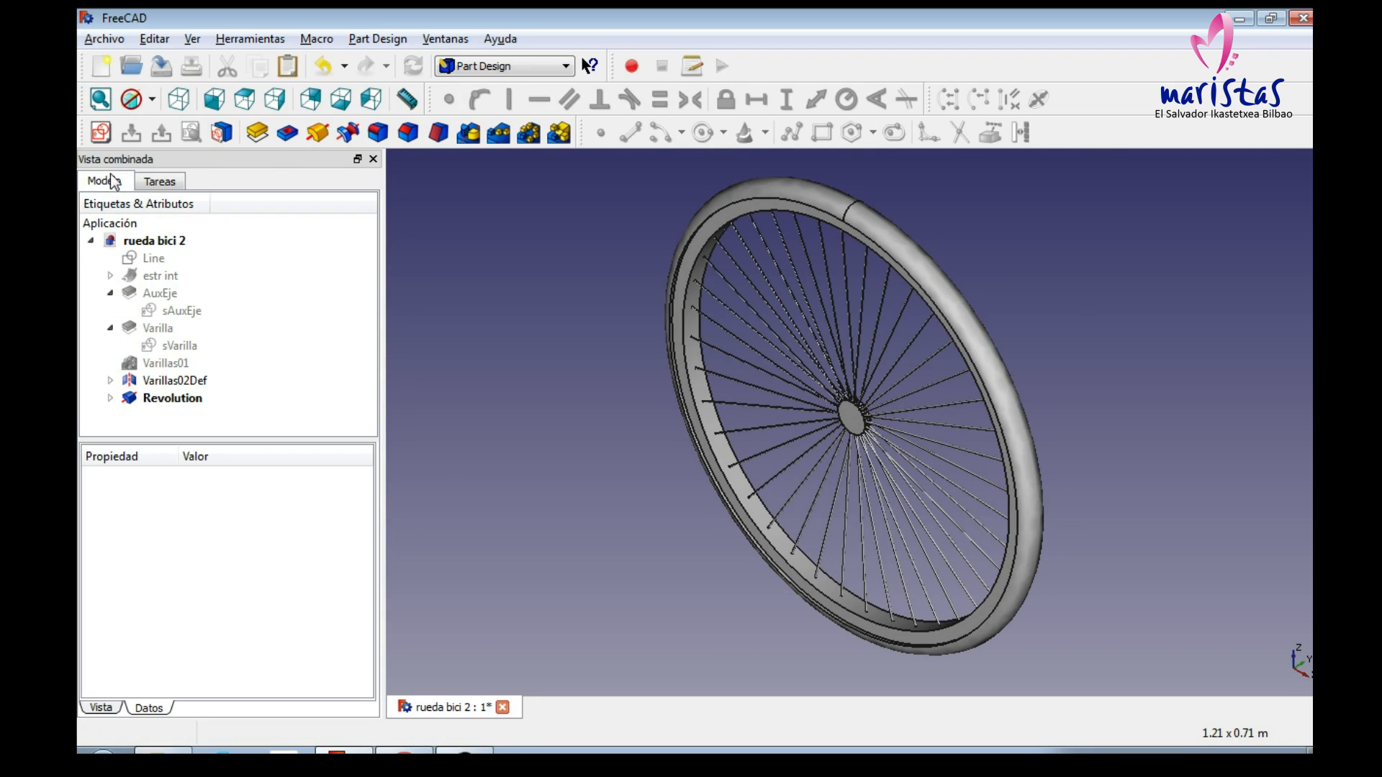
left_click(160, 397)
key("F2")
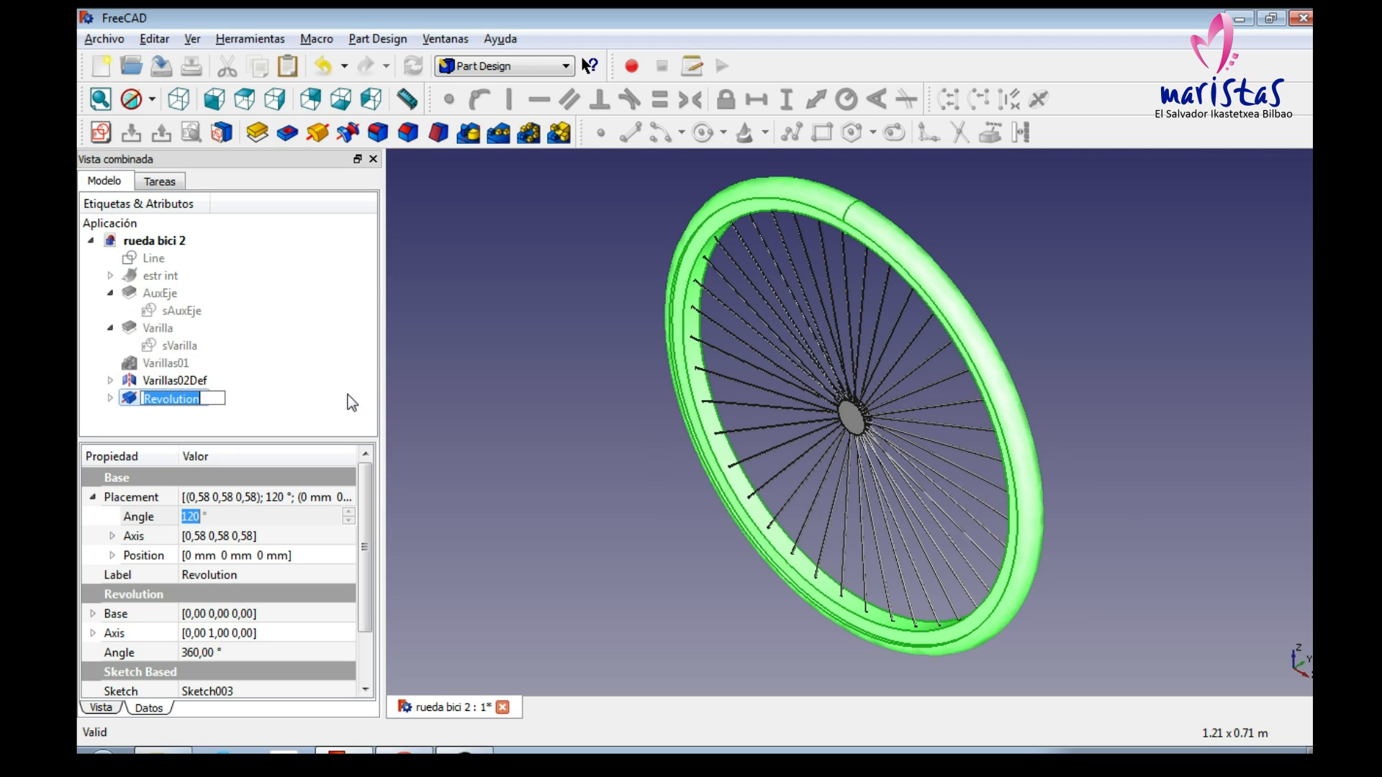
type("Llana")
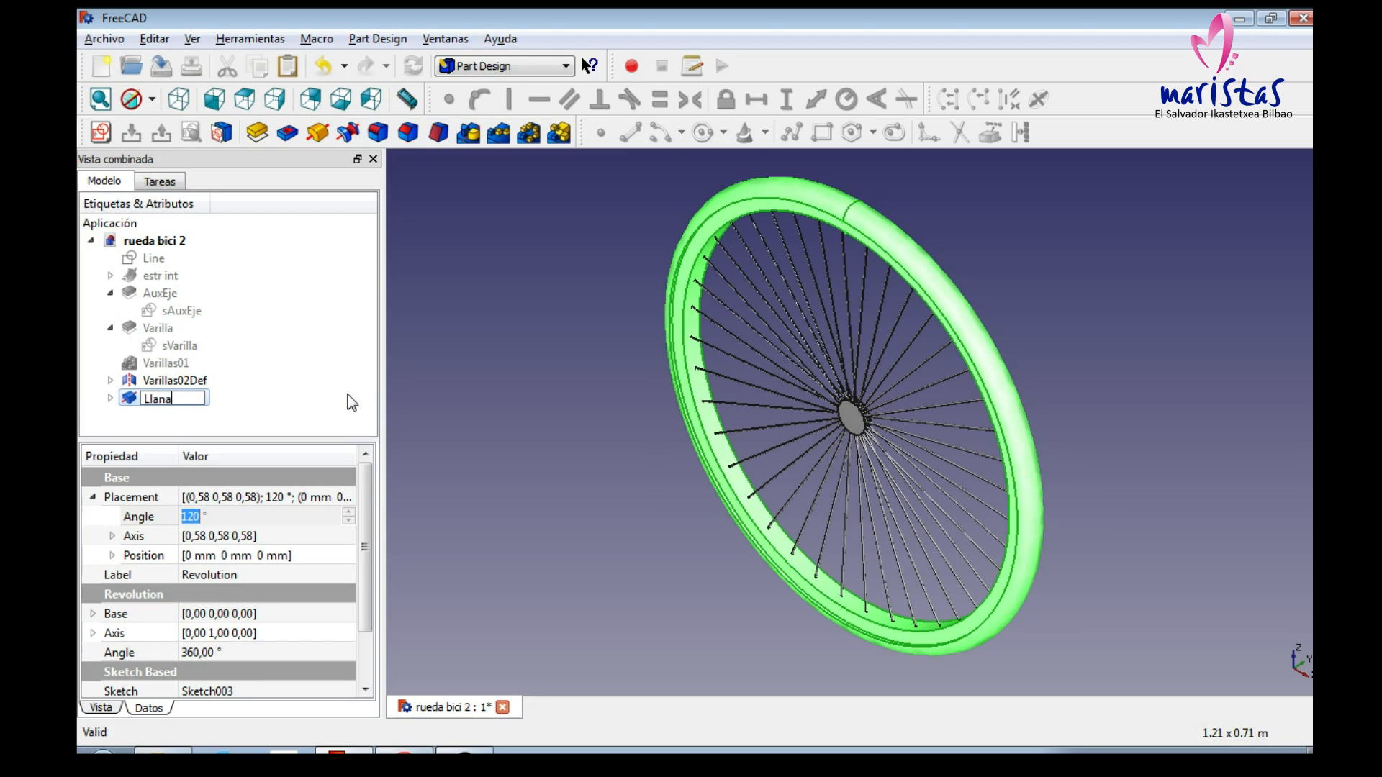
key("BackSpace")
type("ta")
key("Return")
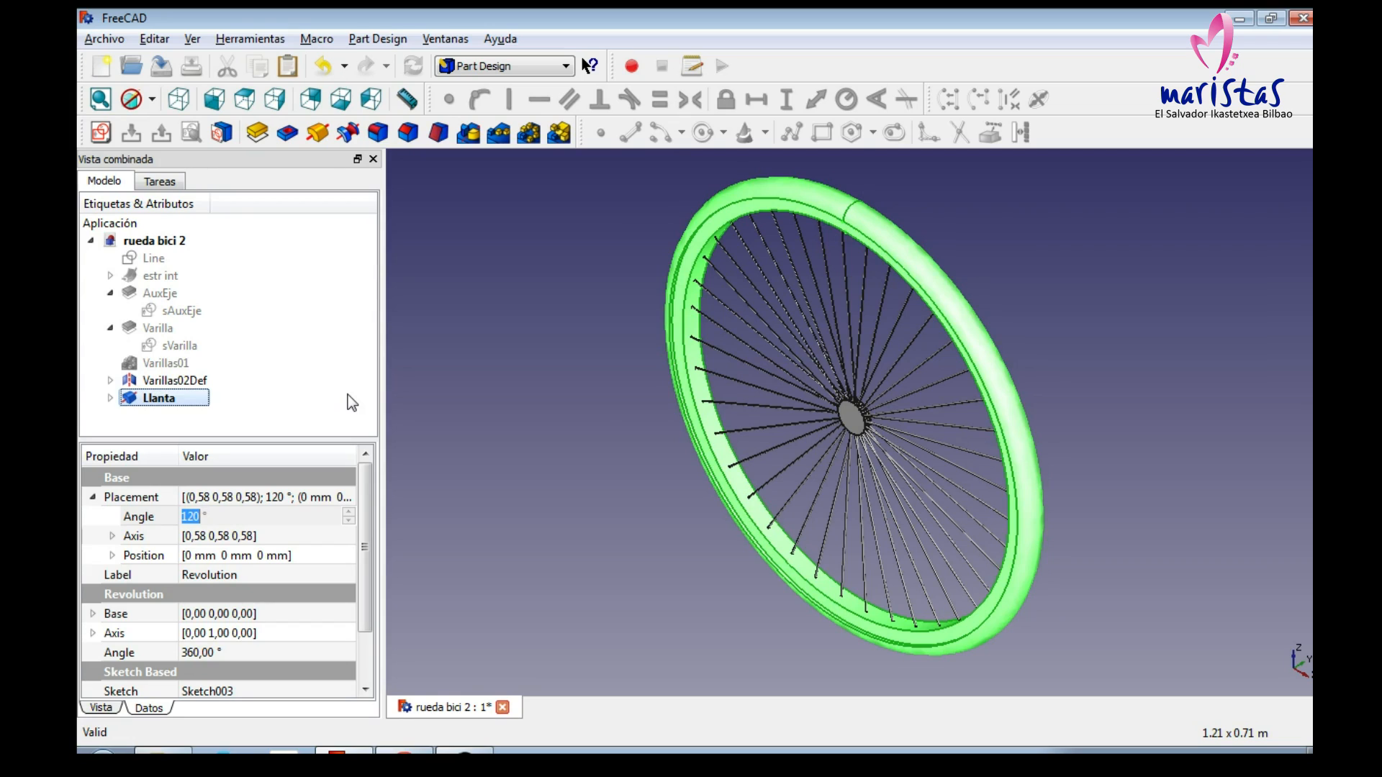
left_click(601, 401)
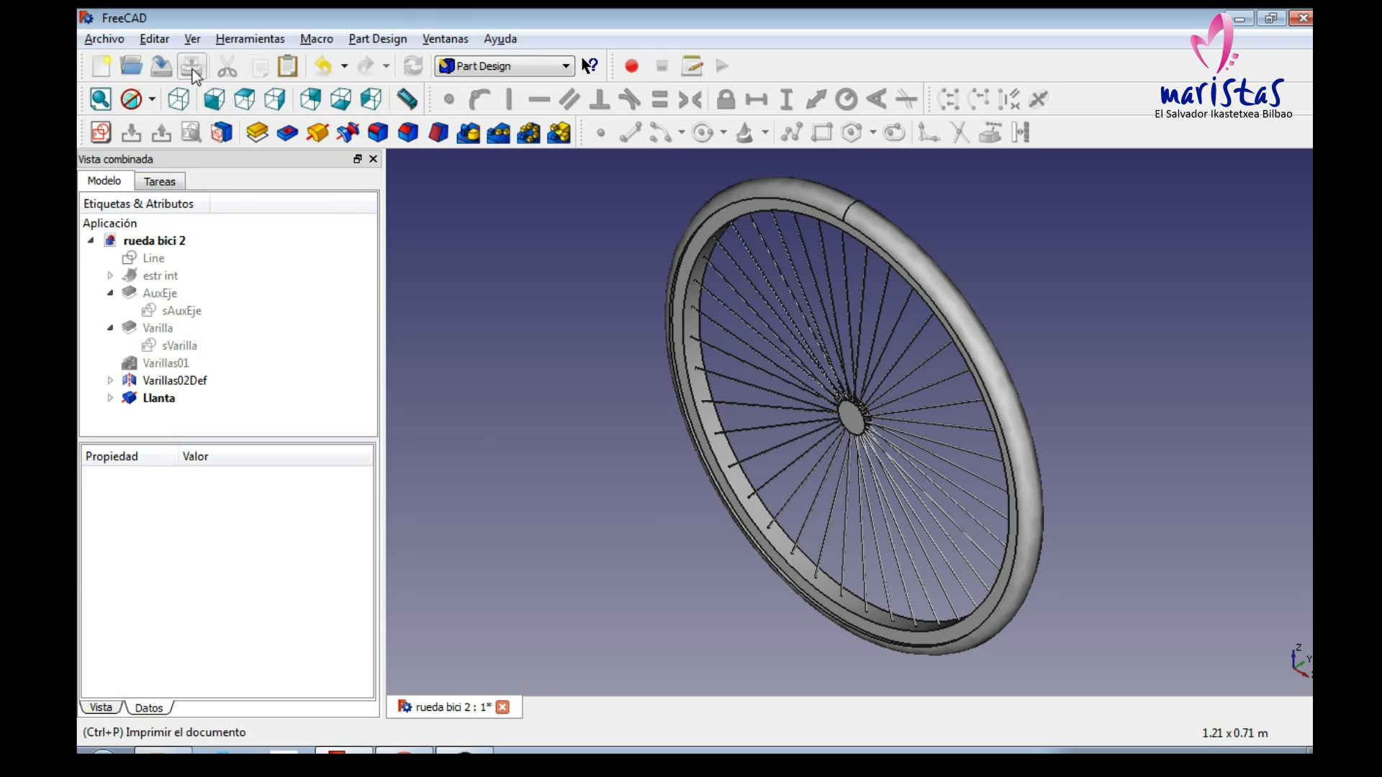
left_click(162, 67)
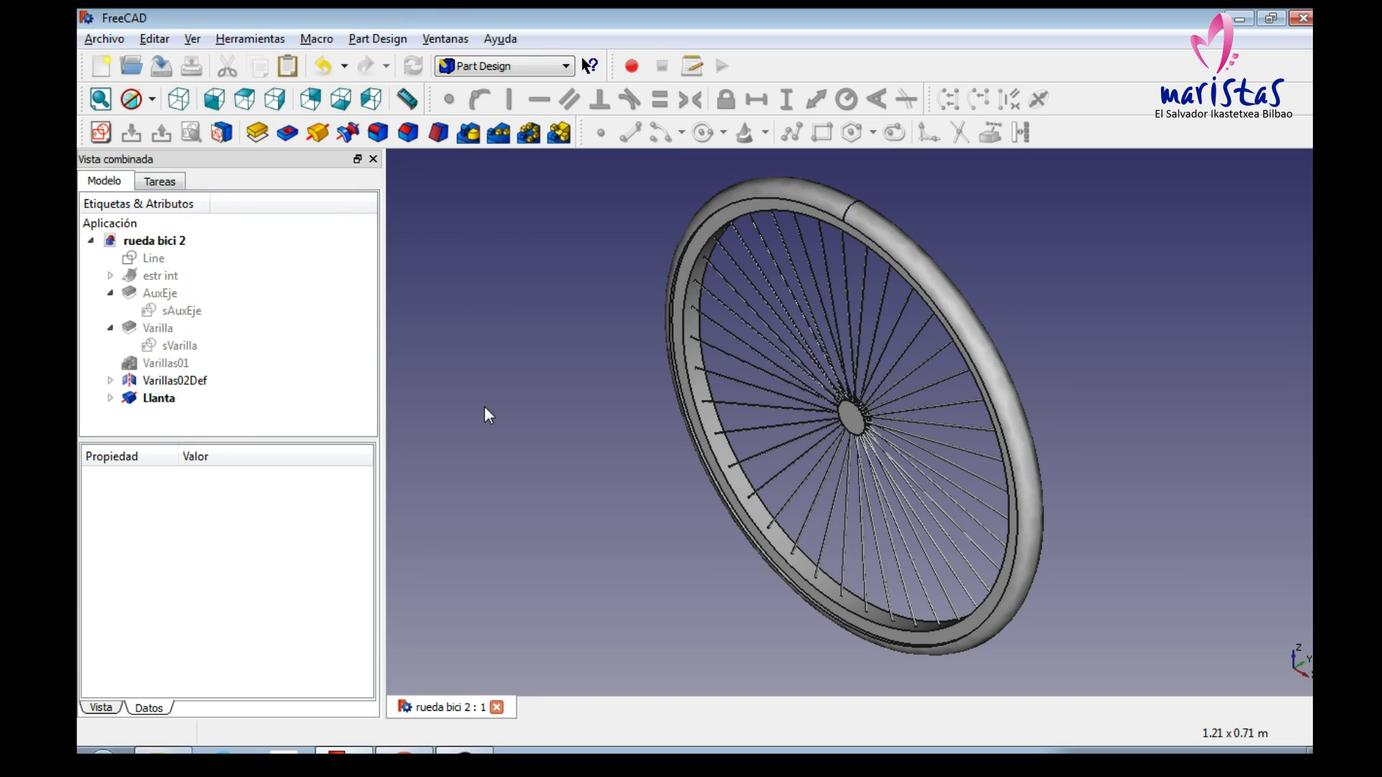